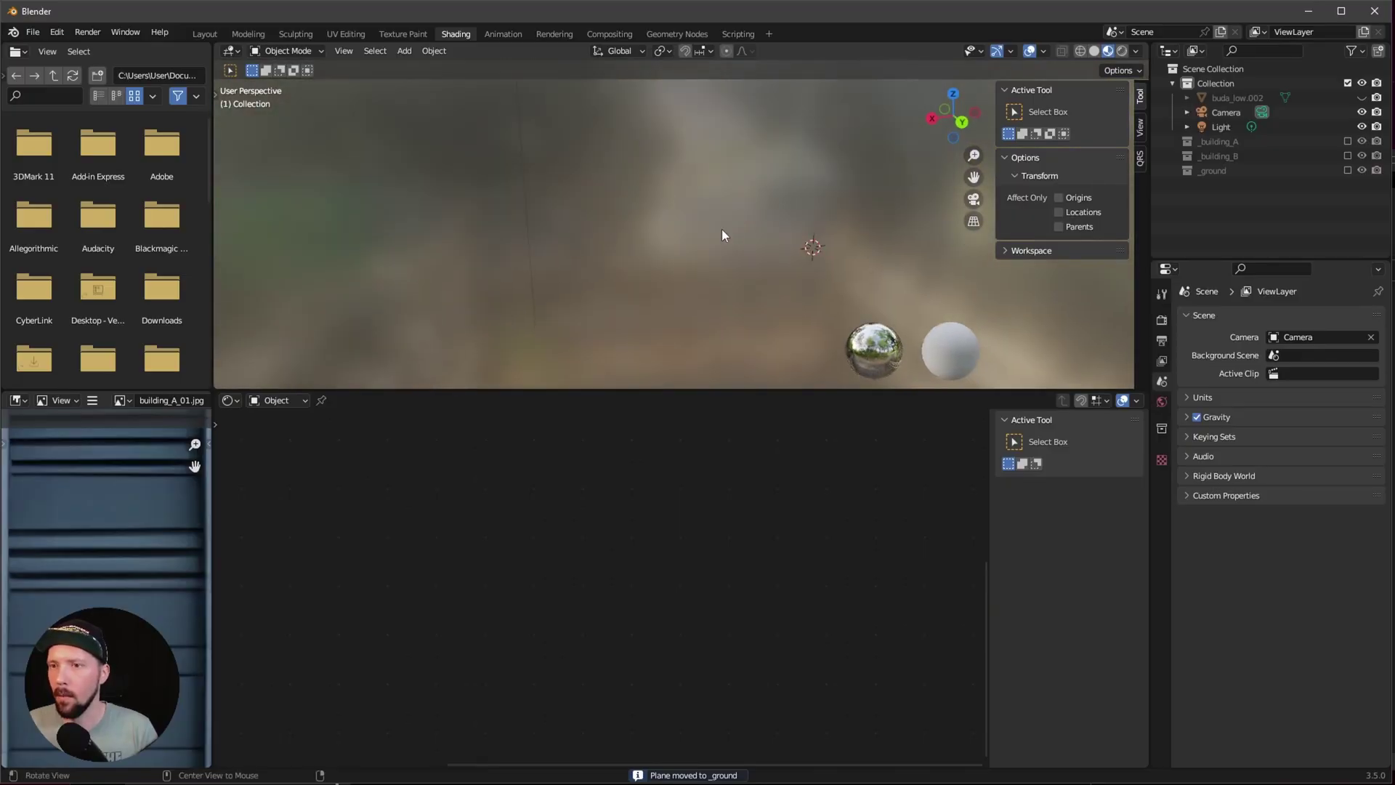
# Select the hidden car object buda_low.002 and make it visible in the viewport
pyautogui.moveTo(722, 235); pyautogui.dragTo(504, 368, button='middle')
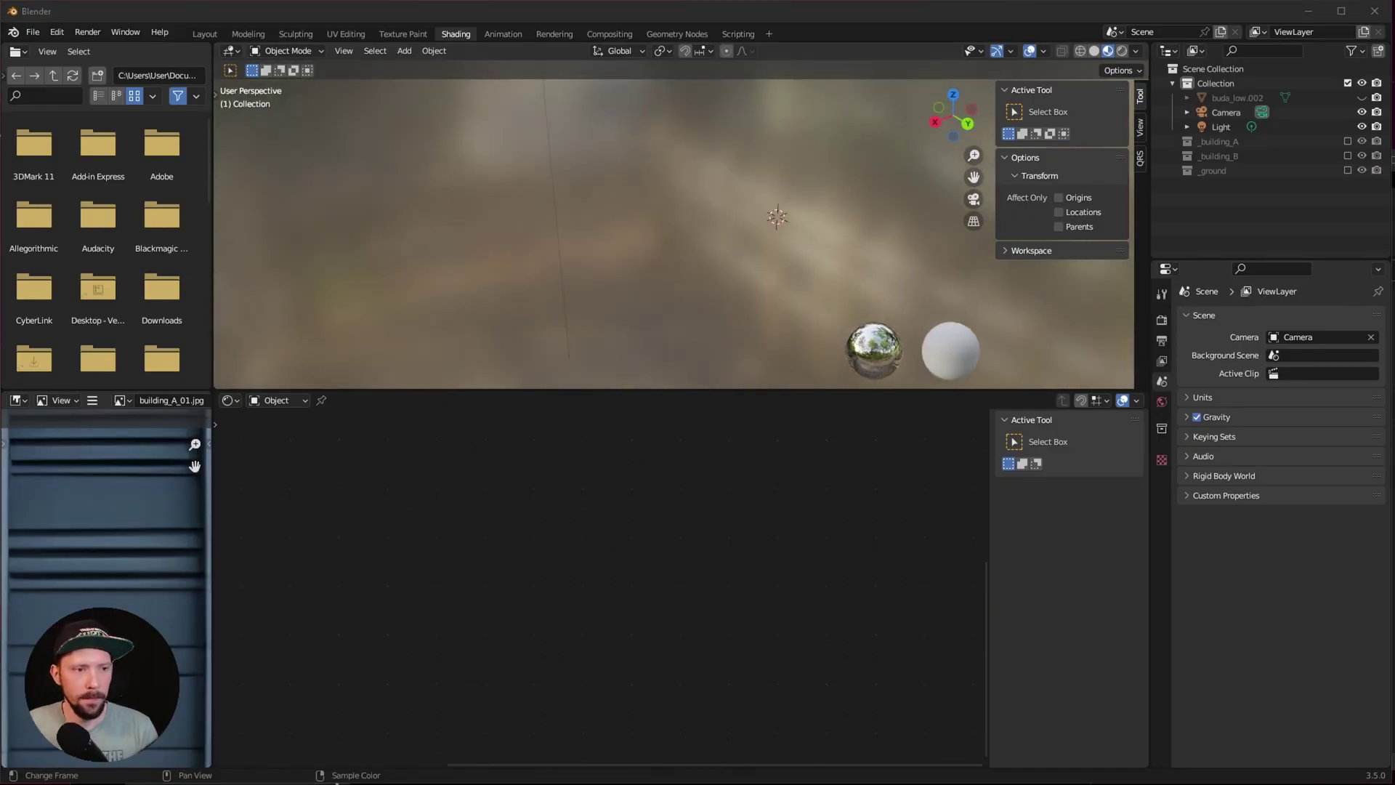
pyautogui.click(1237, 98)
pyautogui.click(1362, 97)
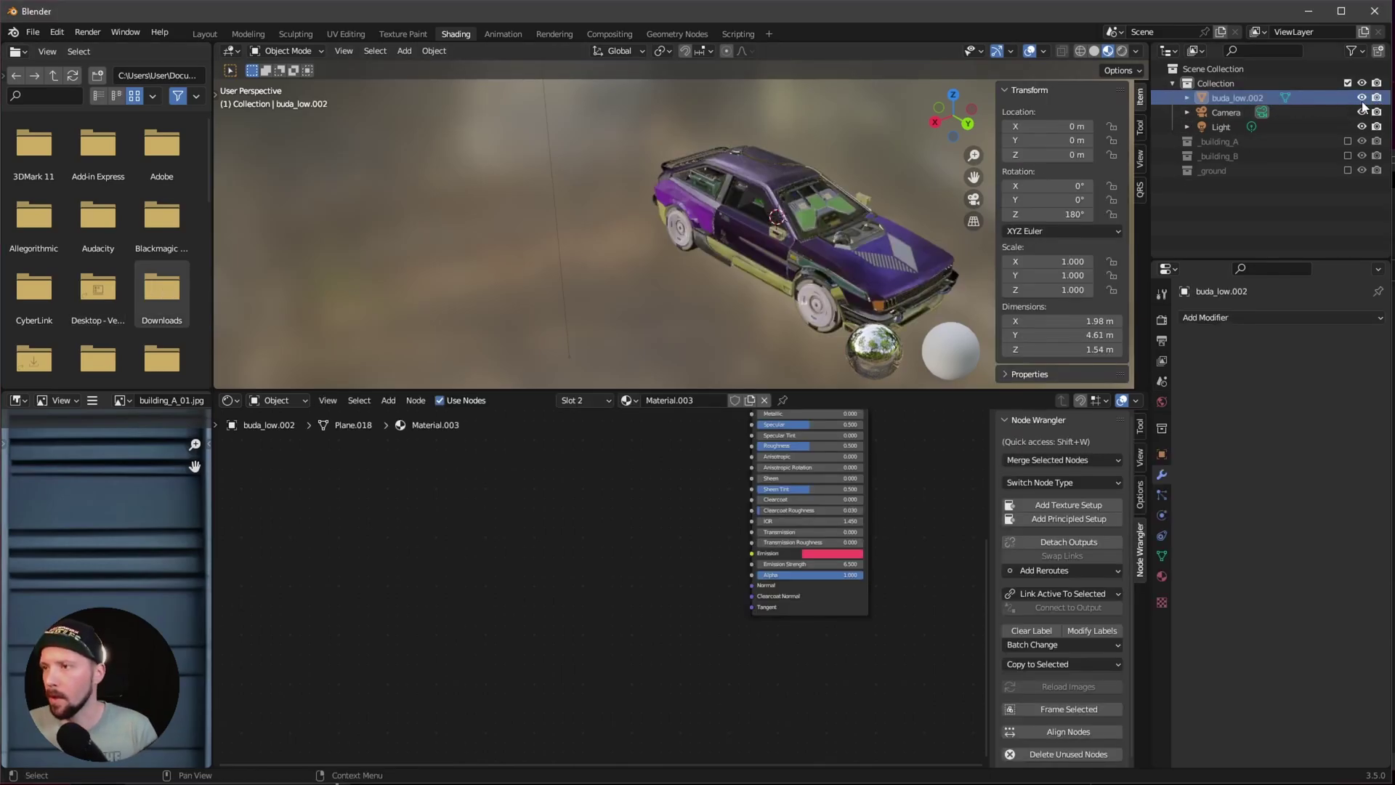
# Add an instance of the _ground collection to the scene beneath the car
pyautogui.moveTo(727, 245); pyautogui.dragTo(698, 294, button='middle')
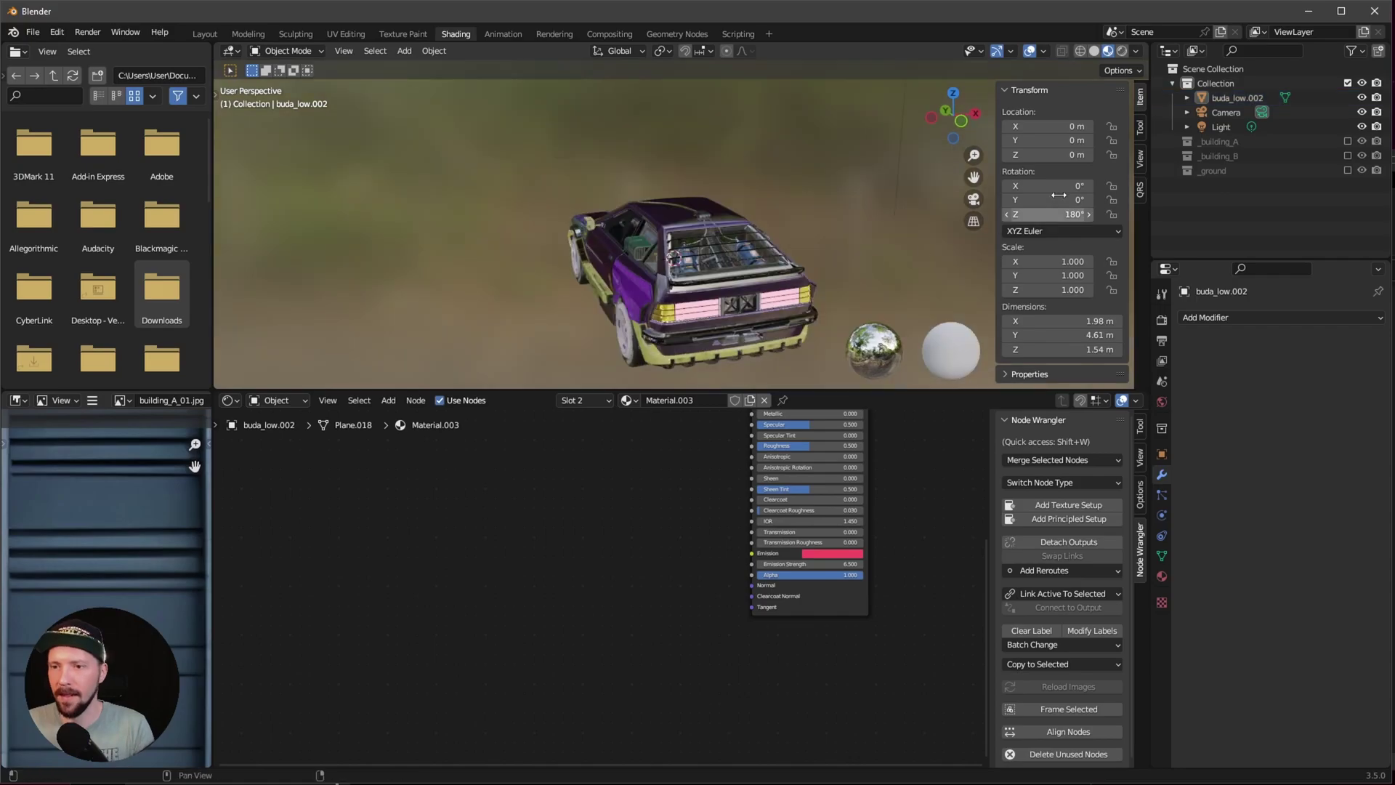
pyautogui.rightClick(1228, 168)
pyautogui.click(1160, 216)
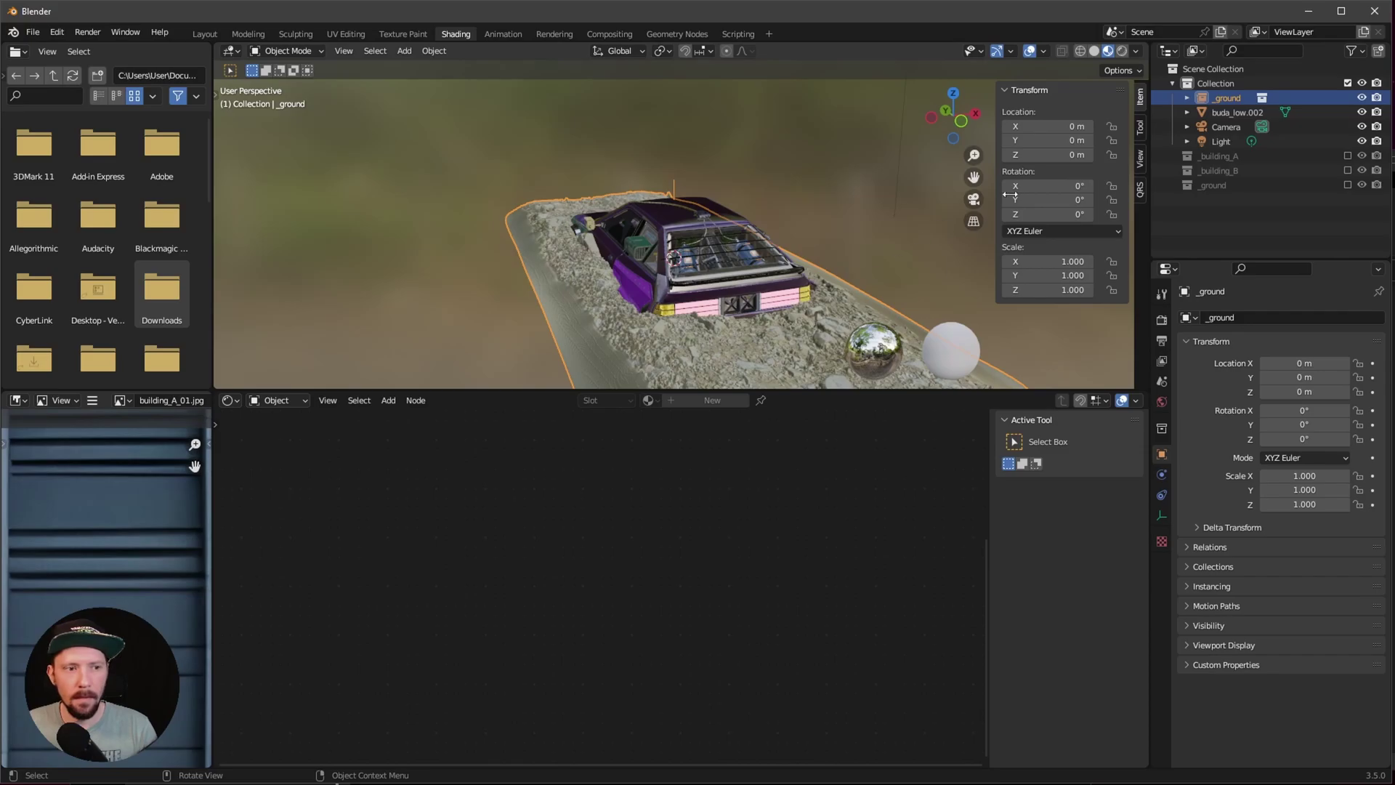
# Raise the car buda_low.002 above the rubble ground to a Z location of 0.71 m
pyautogui.click(1230, 112)
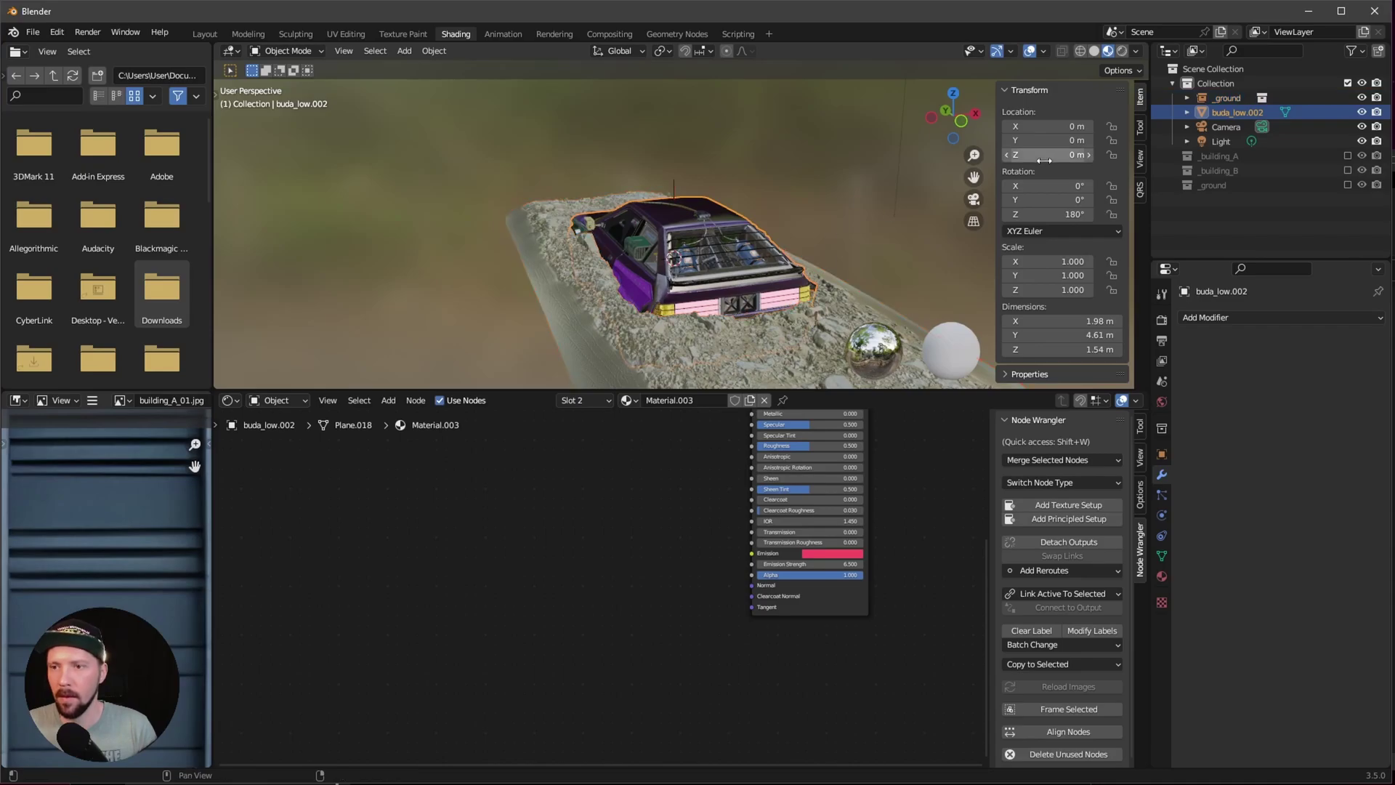
pyautogui.moveTo(1068, 154); pyautogui.dragTo(1116, 151)
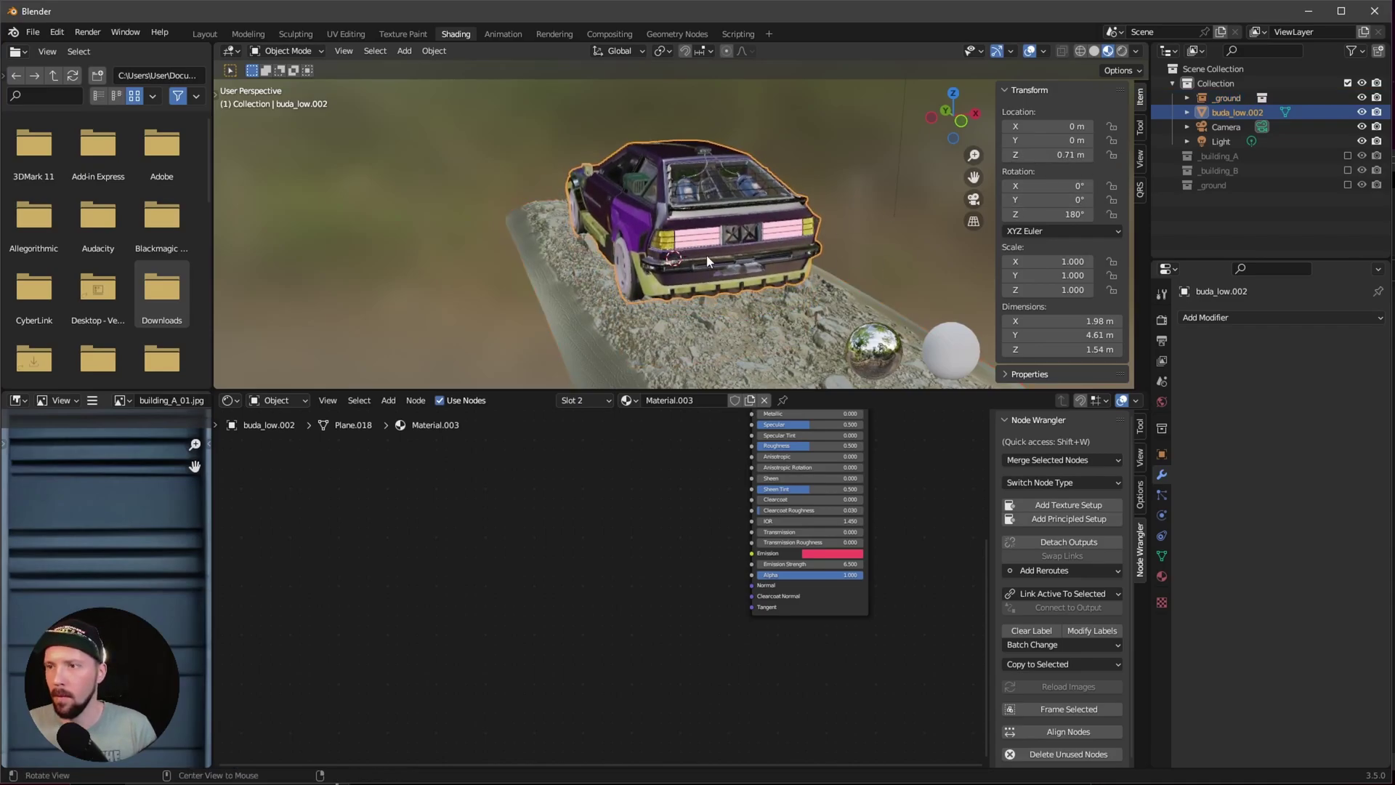
pyautogui.moveTo(706, 255); pyautogui.dragTo(744, 304, button='middle')
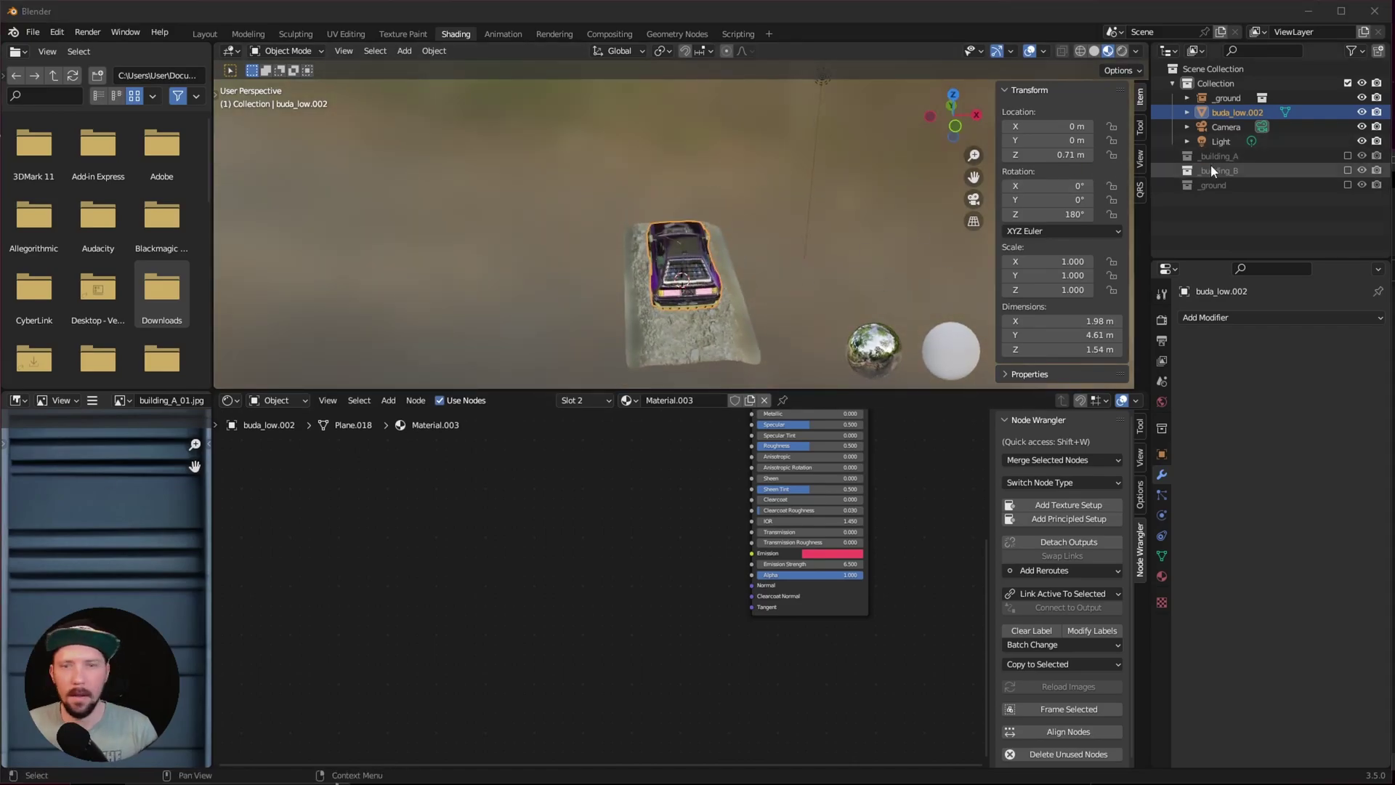
# Add an instance of the _building_A collection to the scene
pyautogui.click(1272, 154)
pyautogui.rightClick(1272, 155)
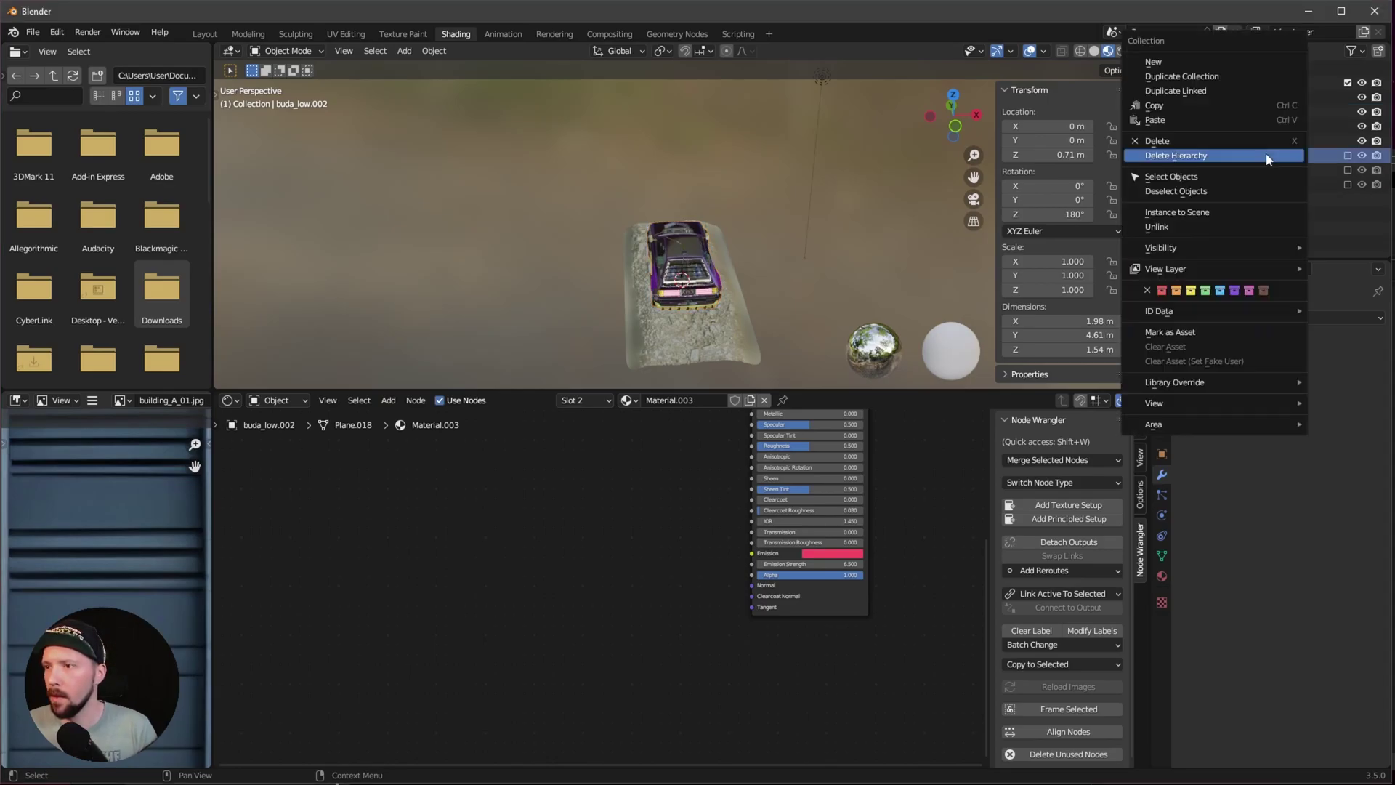
pyautogui.click(1215, 212)
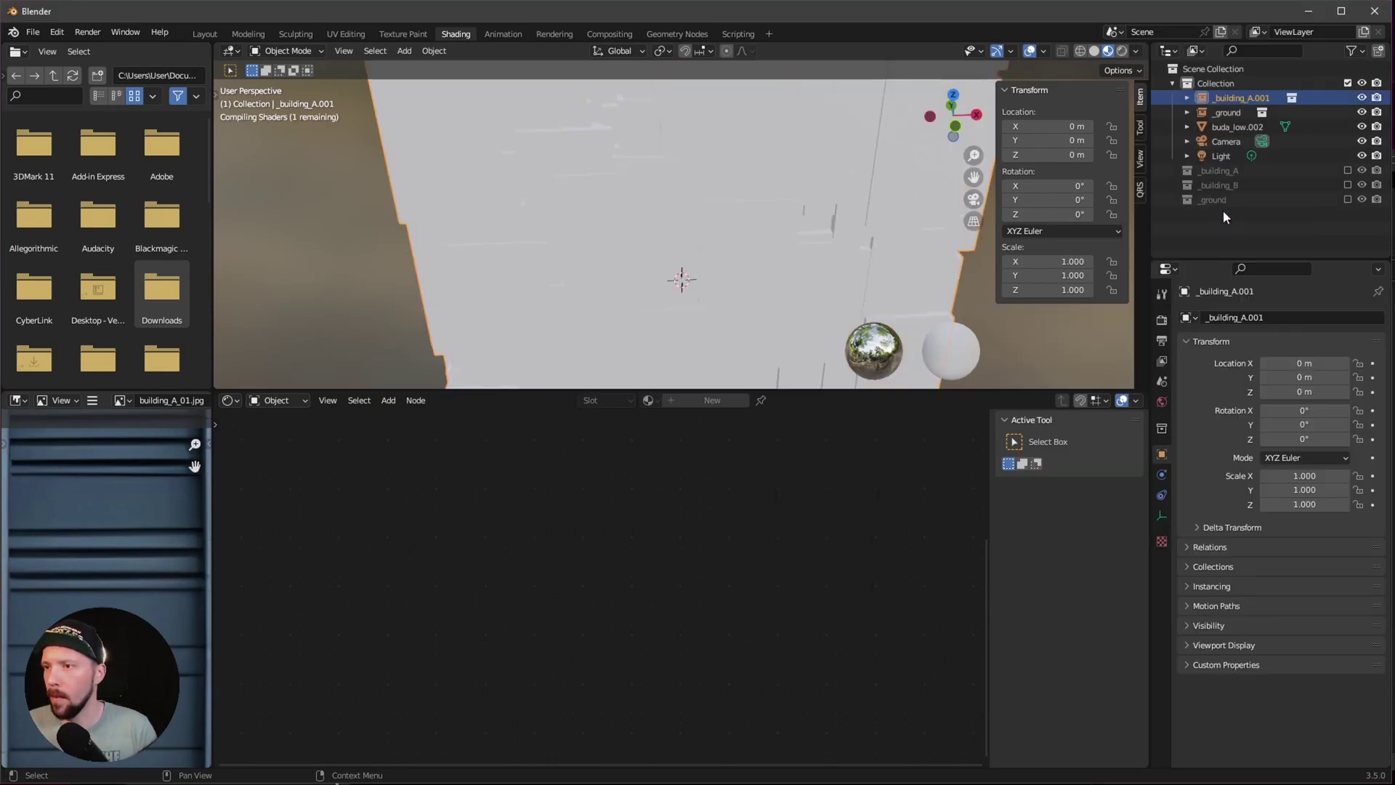
# Position the new building instance at X -8 m and Y 6.2 m
pyautogui.click(1088, 129)
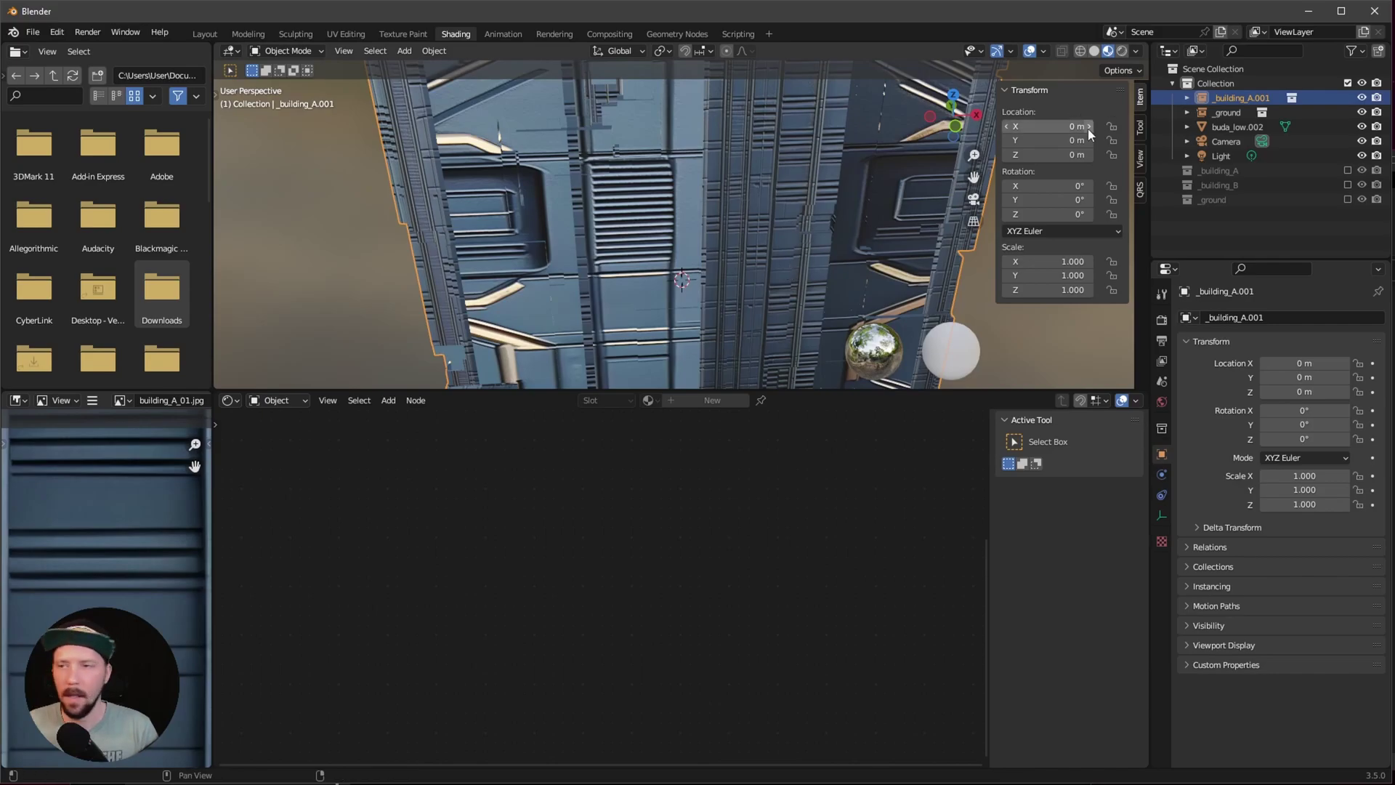
pyautogui.write('-8')
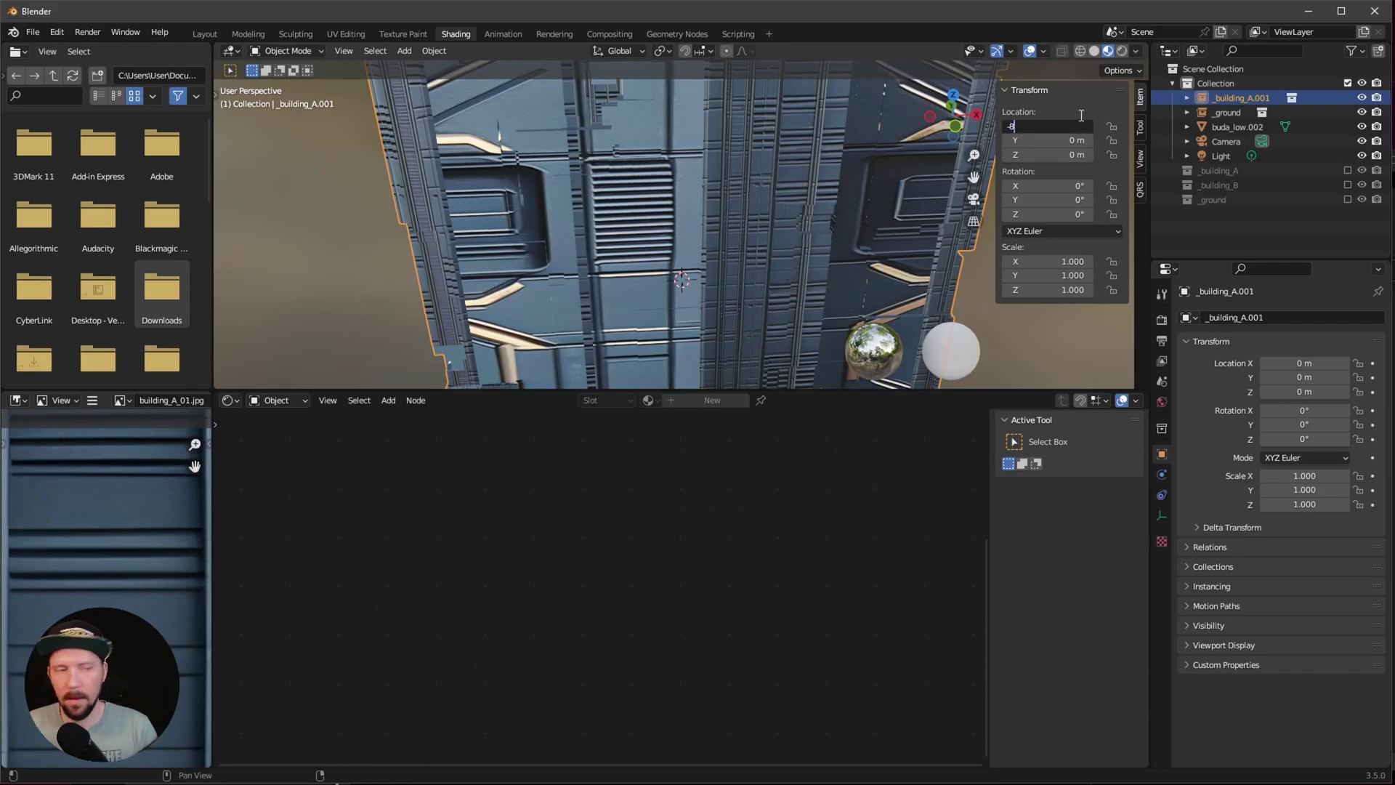
pyautogui.press('Tab')
pyautogui.write('6')
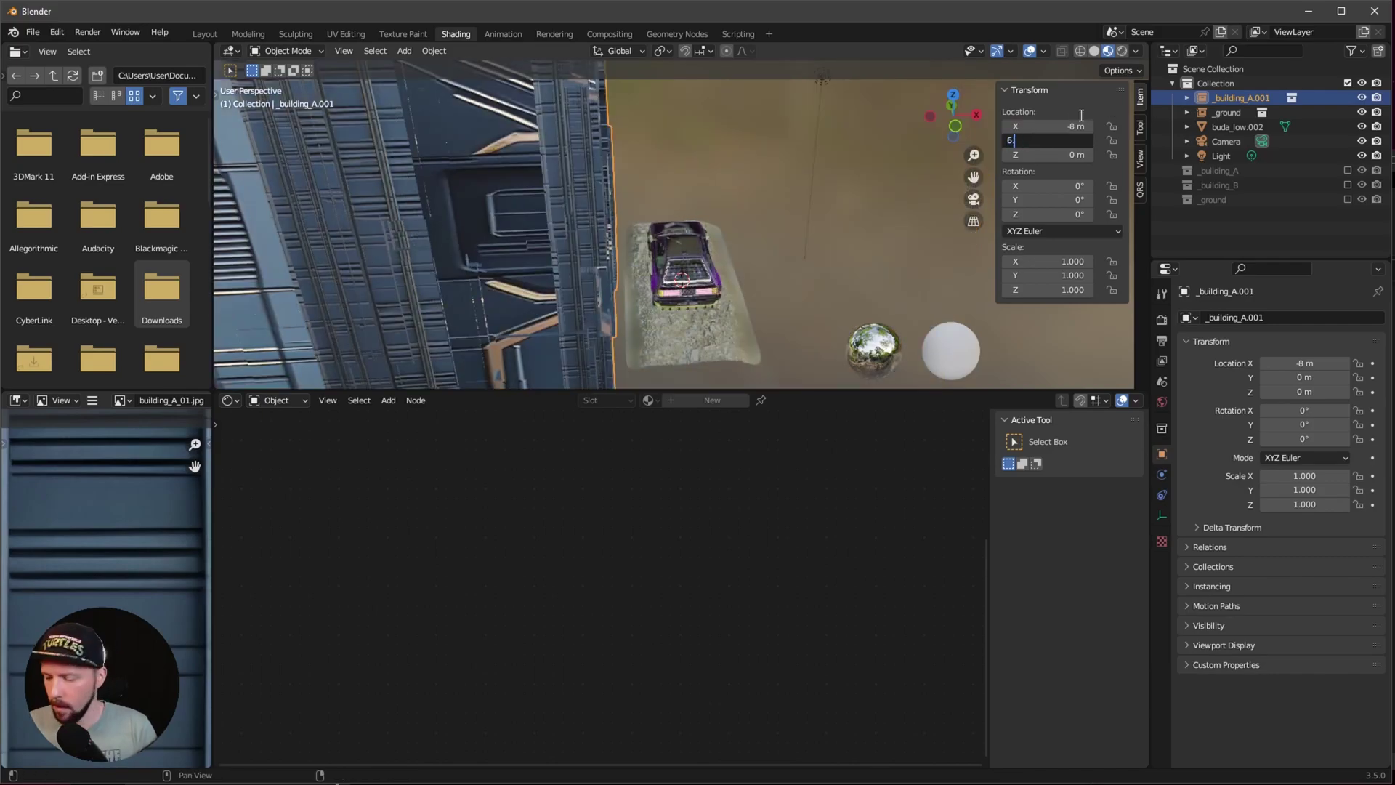
pyautogui.write('.2')
pyautogui.press('Return')
# Duplicate the building instance in place and set the copy's location to X 9.1 m and Y 15.4 m
pyautogui.moveTo(836, 189); pyautogui.dragTo(622, 238, button='middle')
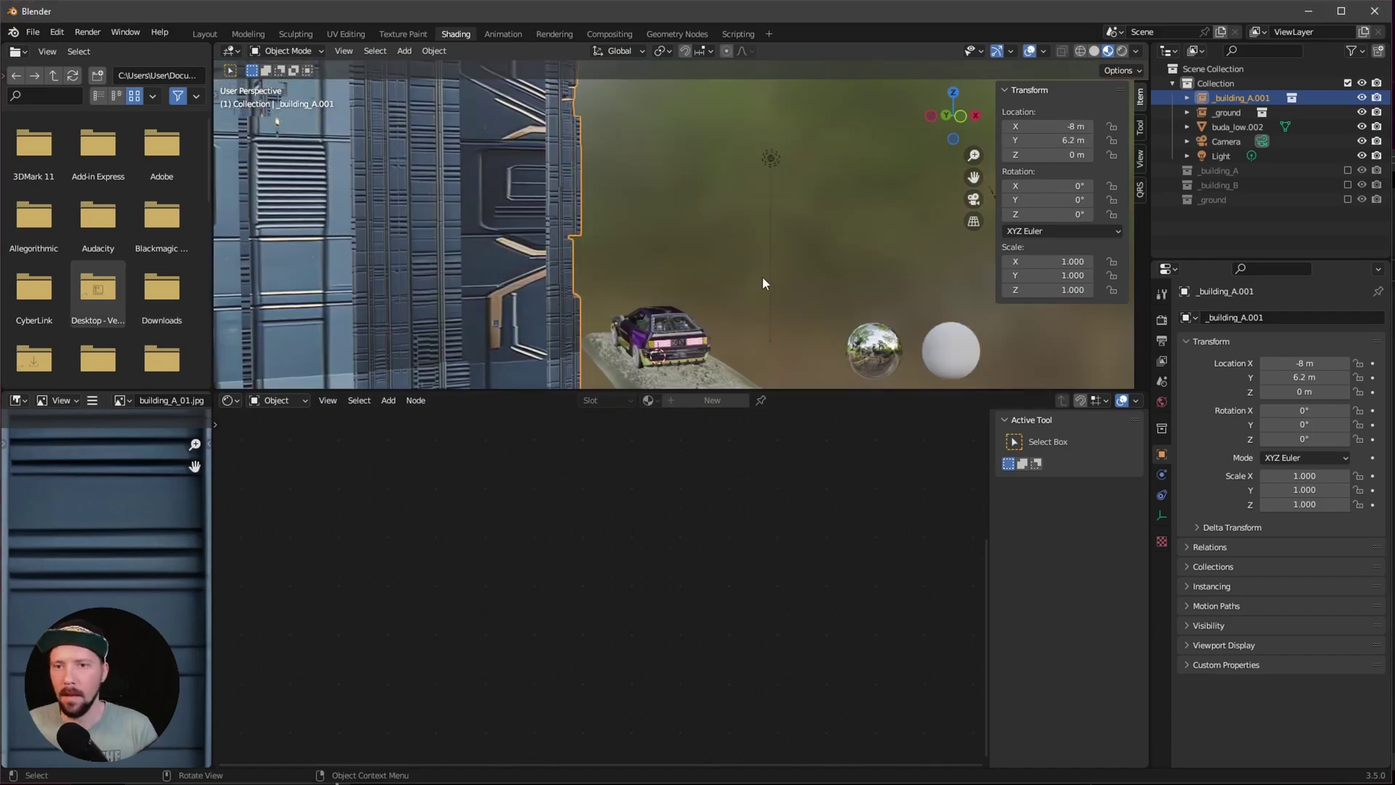
pyautogui.moveTo(791, 234); pyautogui.dragTo(586, 242, button='middle')
pyautogui.hotkey('shift', 'd')
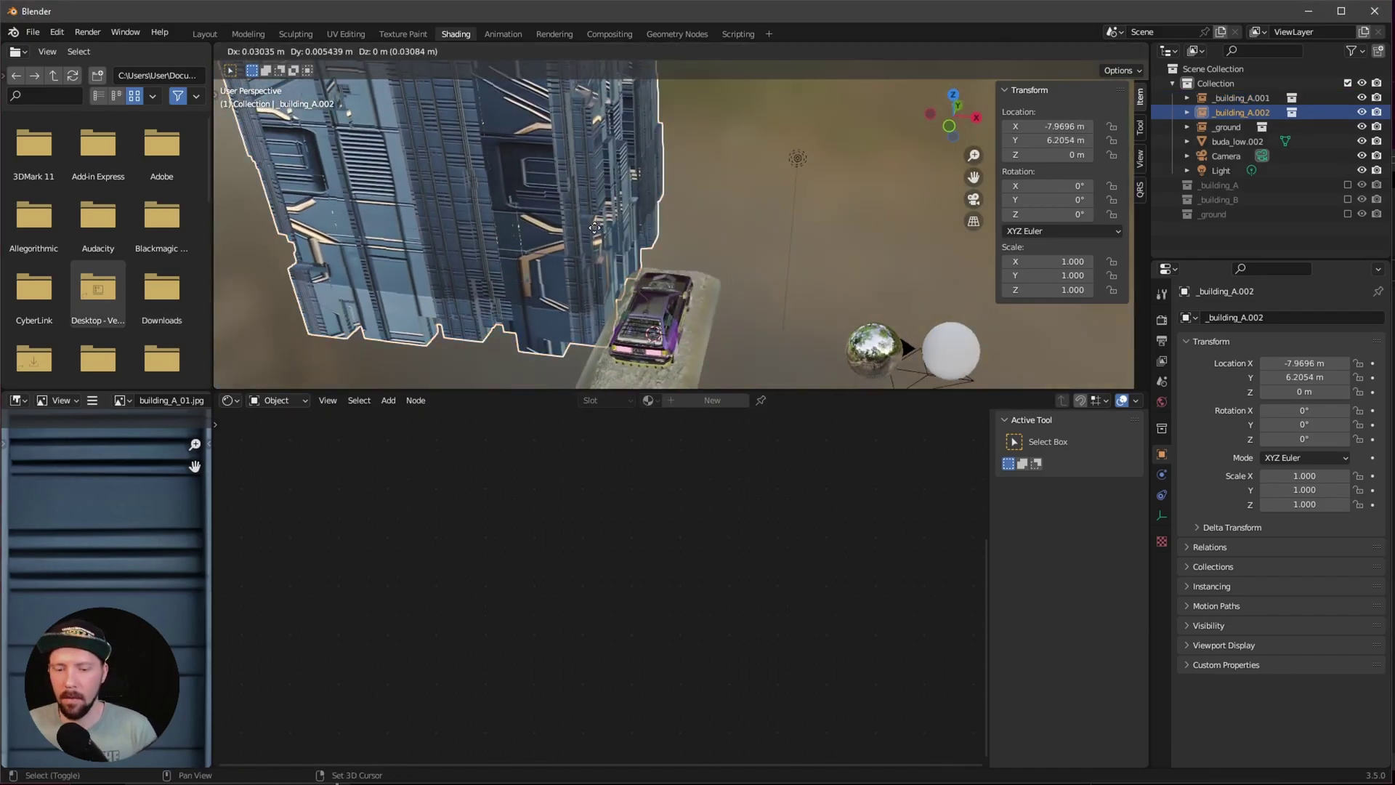
pyautogui.rightClick(600, 238)
pyautogui.click(1087, 126)
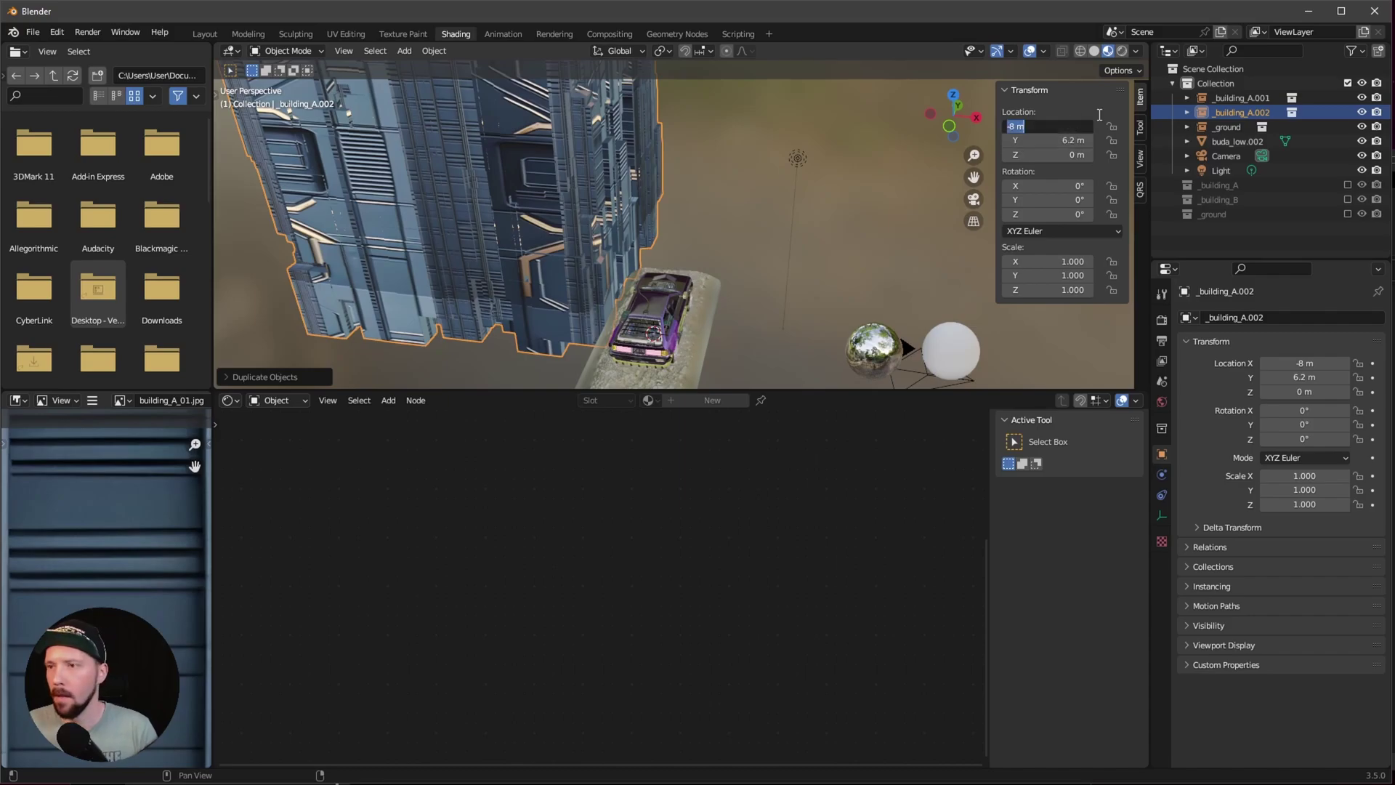
pyautogui.write('9.1')
pyautogui.press('Tab')
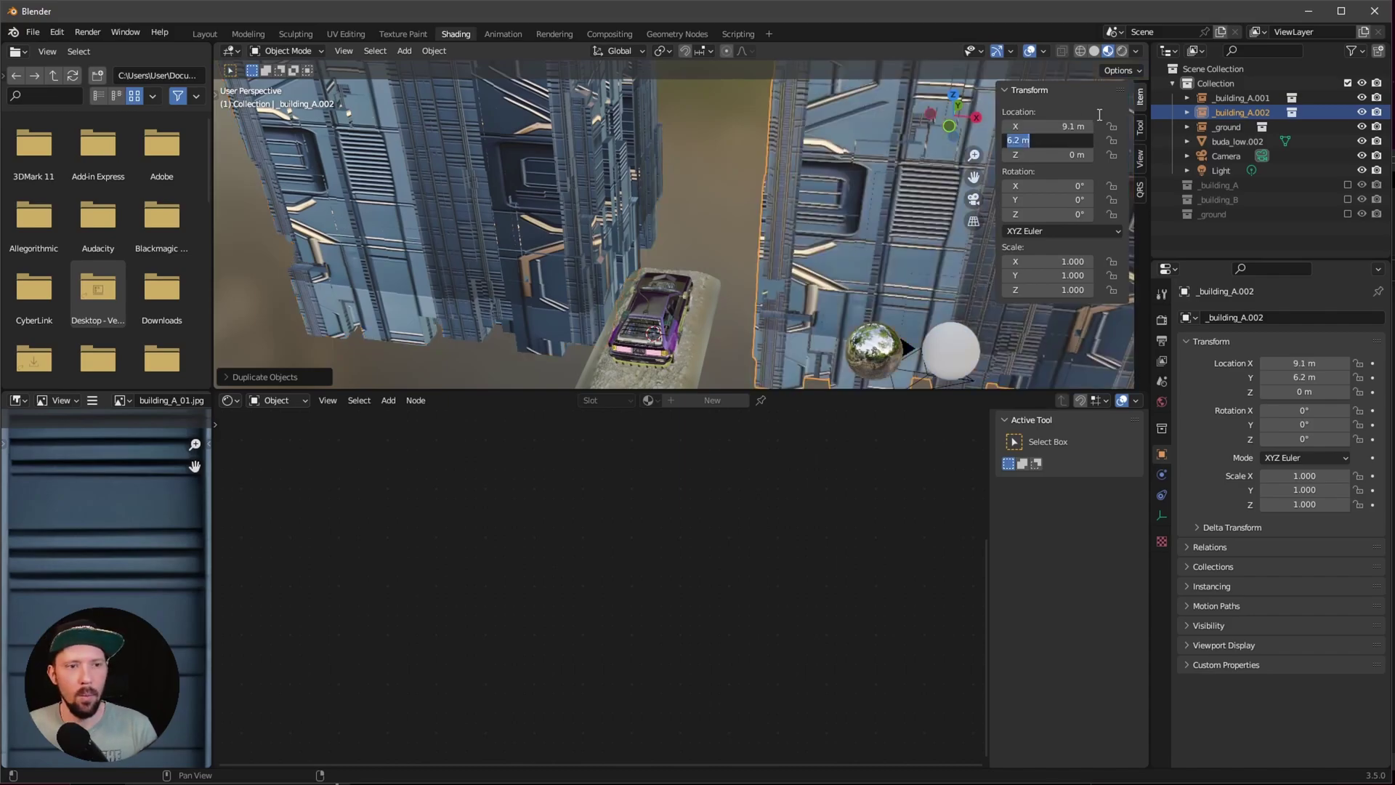
pyautogui.write('15')
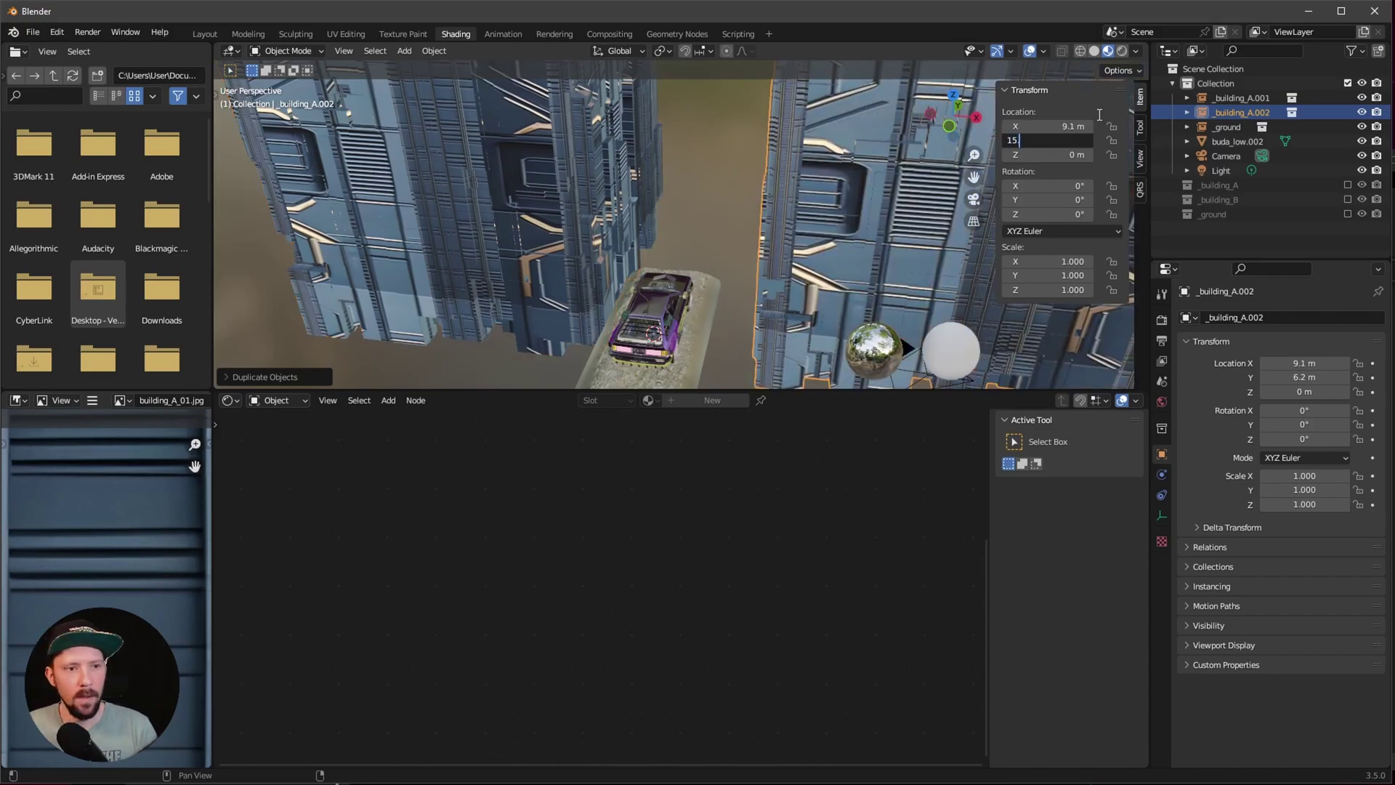
pyautogui.write('.4')
pyautogui.press('Return')
# Duplicate the second building and set the new copy's location to X -8.5 m and Y 23.6 m
pyautogui.moveTo(722, 204); pyautogui.dragTo(797, 236, button='middle')
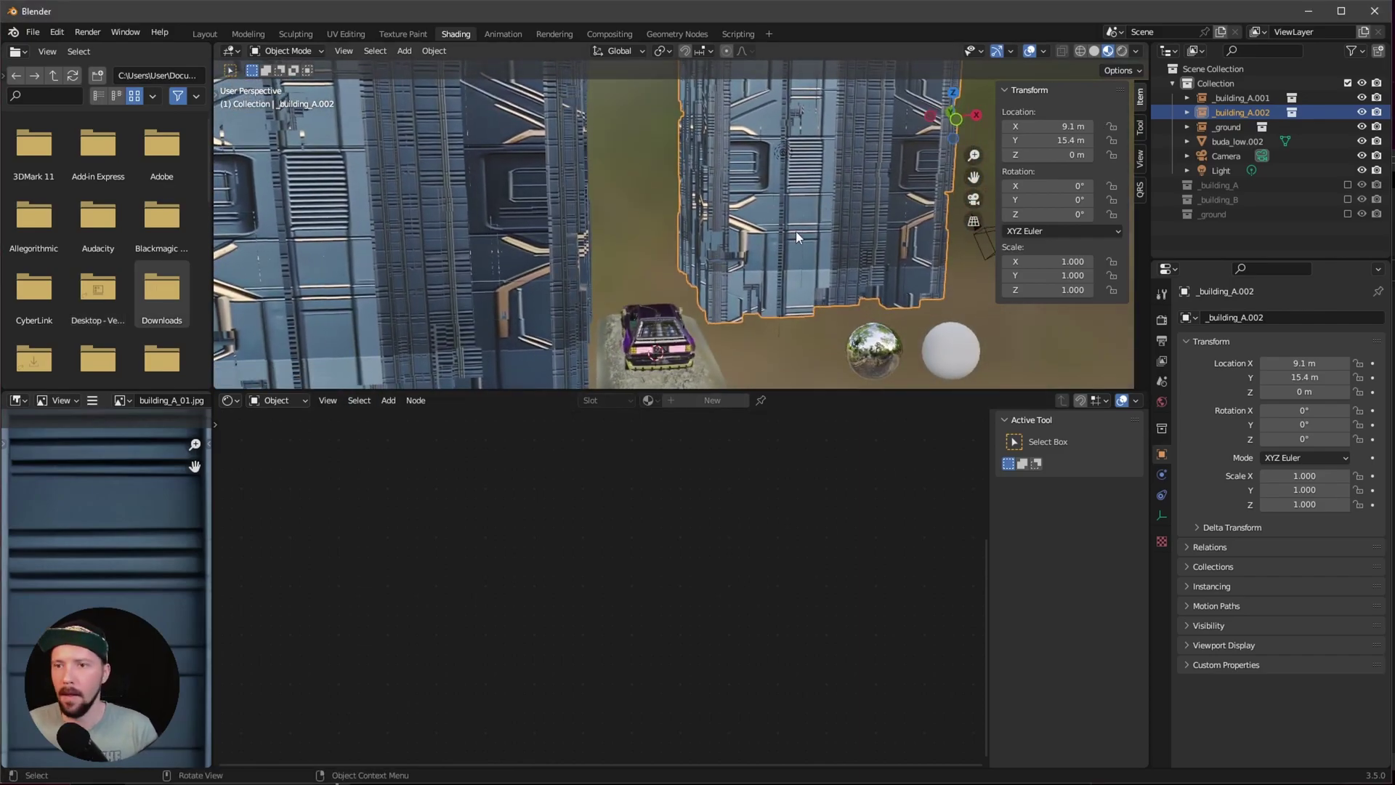
pyautogui.hotkey('shift', 'd')
pyautogui.rightClick(797, 236)
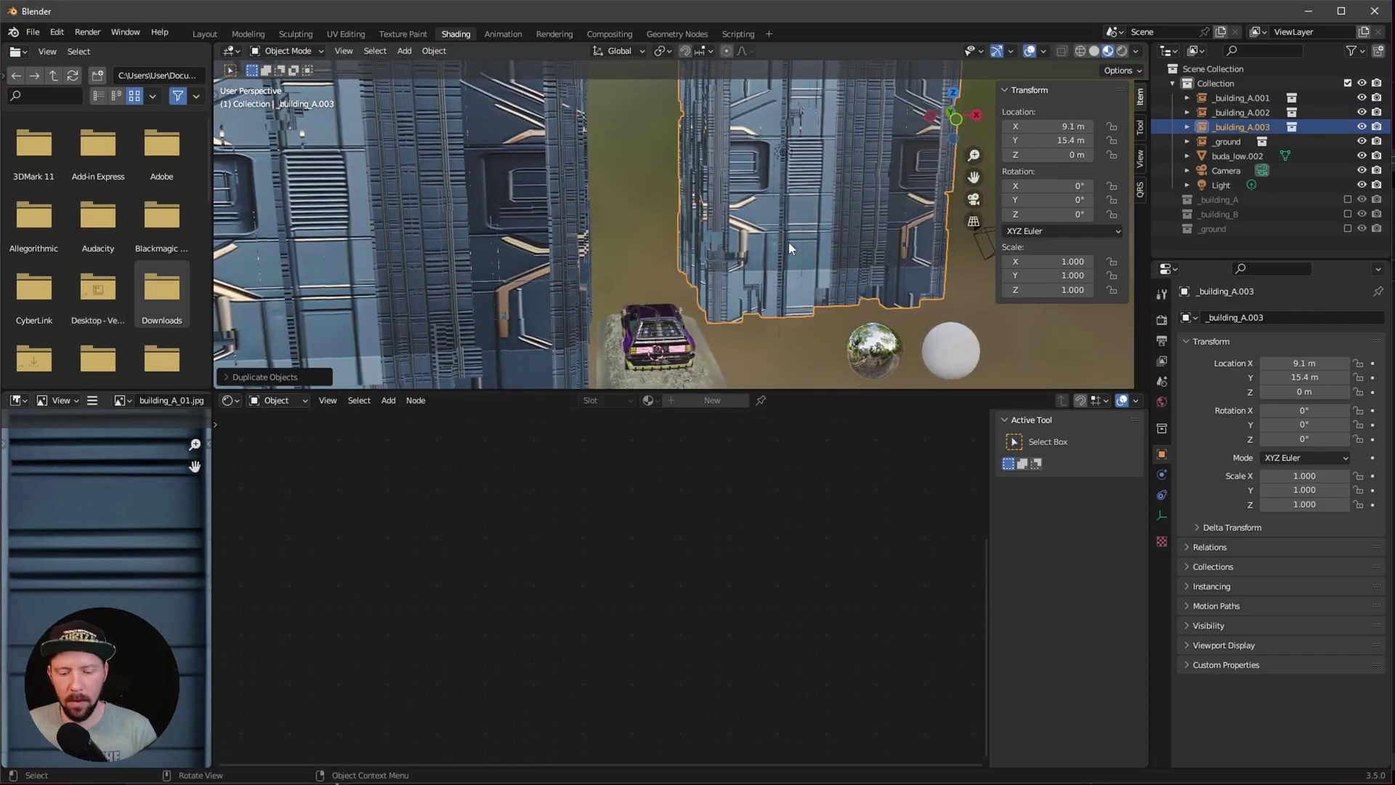
pyautogui.click(1067, 126)
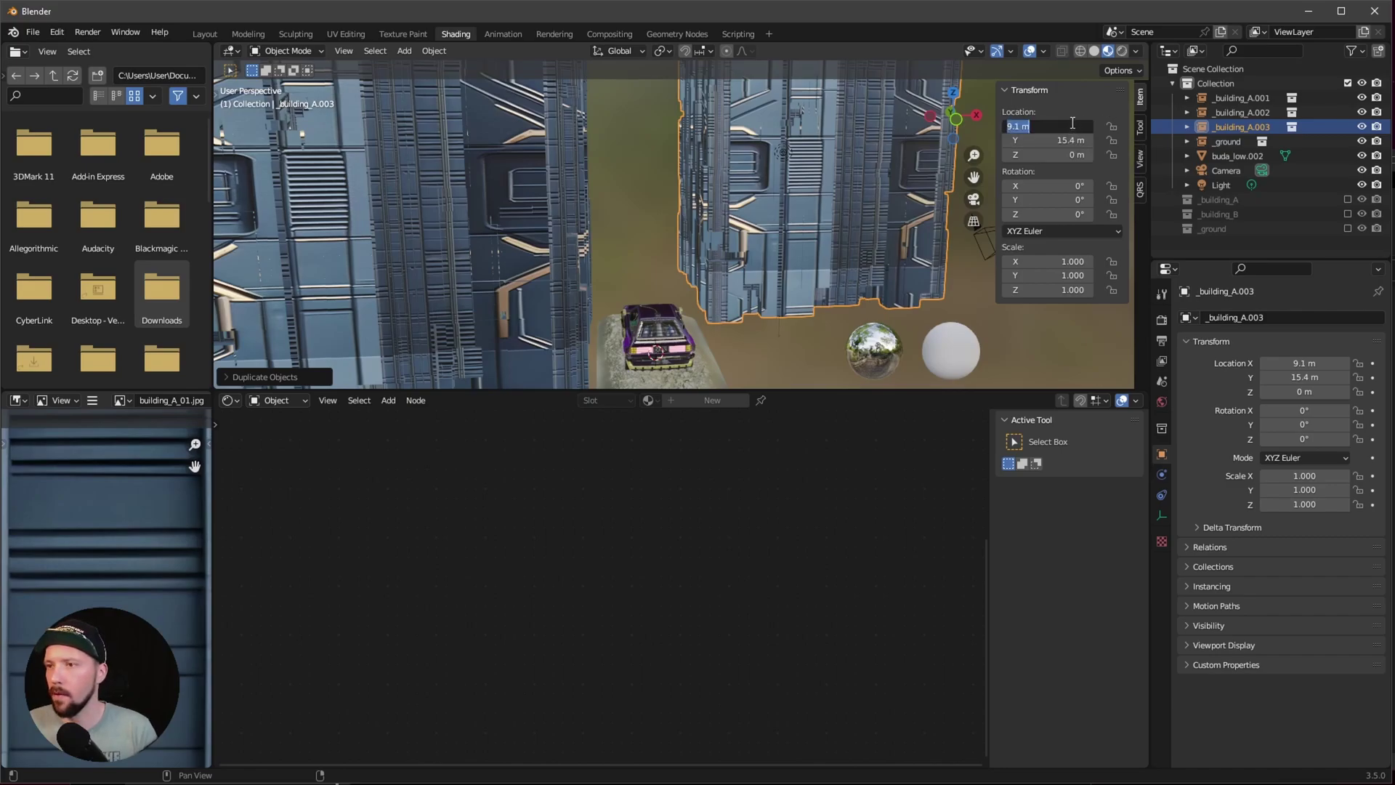
pyautogui.press('BackSpace')
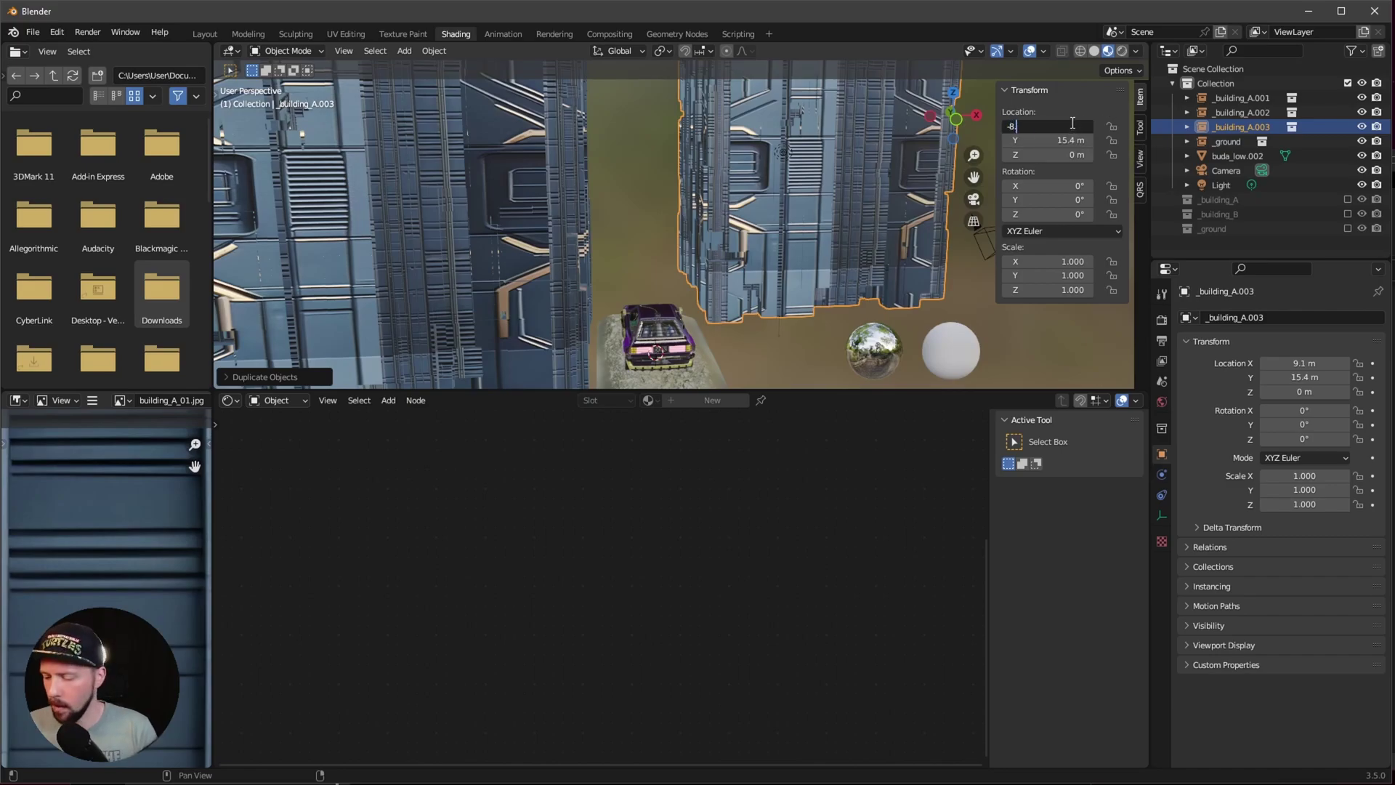
pyautogui.press('Tab')
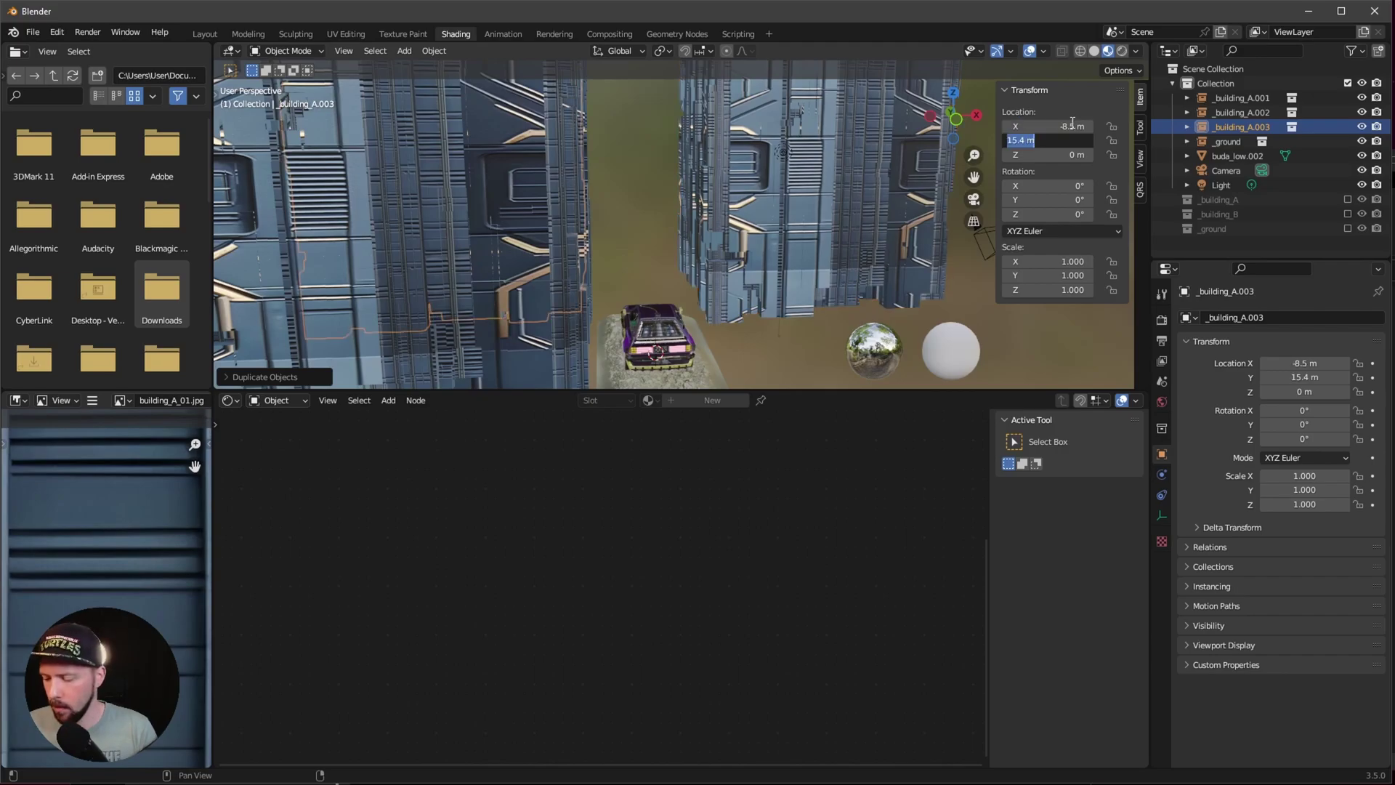
pyautogui.write('23.6')
pyautogui.press('Return')
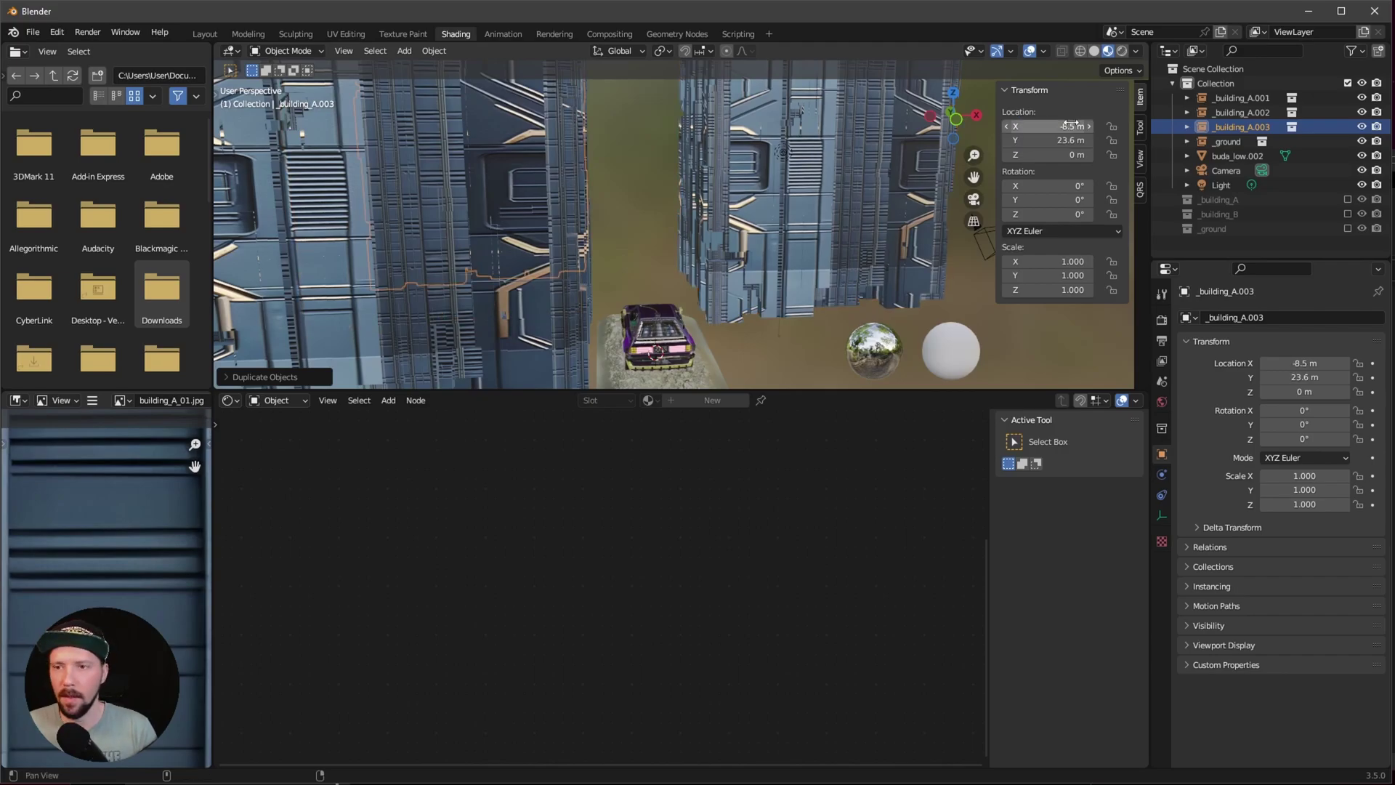
# Look through the camera and set its location to X -2 m, Y -3.3 m and Z 0.78 m
pyautogui.moveTo(785, 240); pyautogui.dragTo(731, 256, button='middle')
pyautogui.press('KP_0')
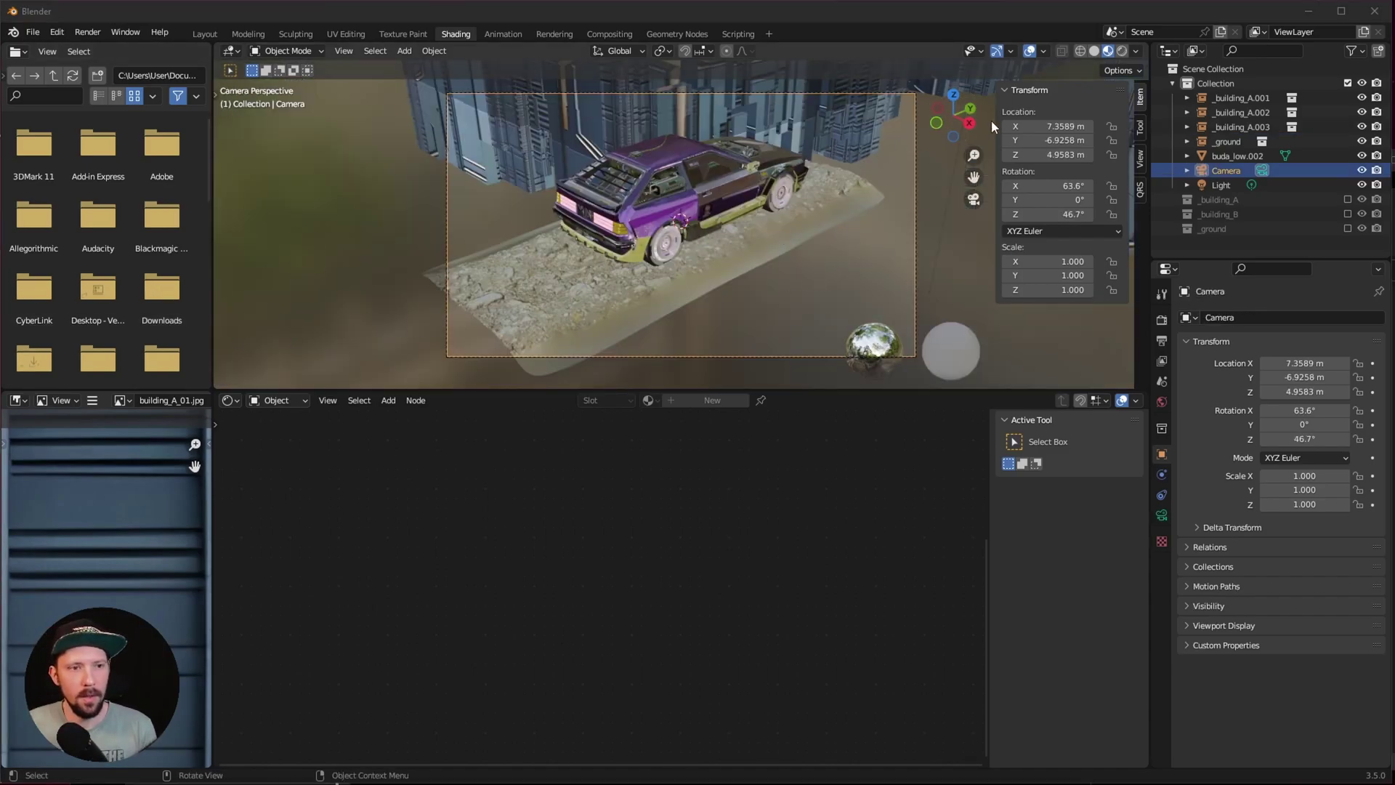
pyautogui.click(1051, 126)
pyautogui.write('-2')
pyautogui.press('Tab')
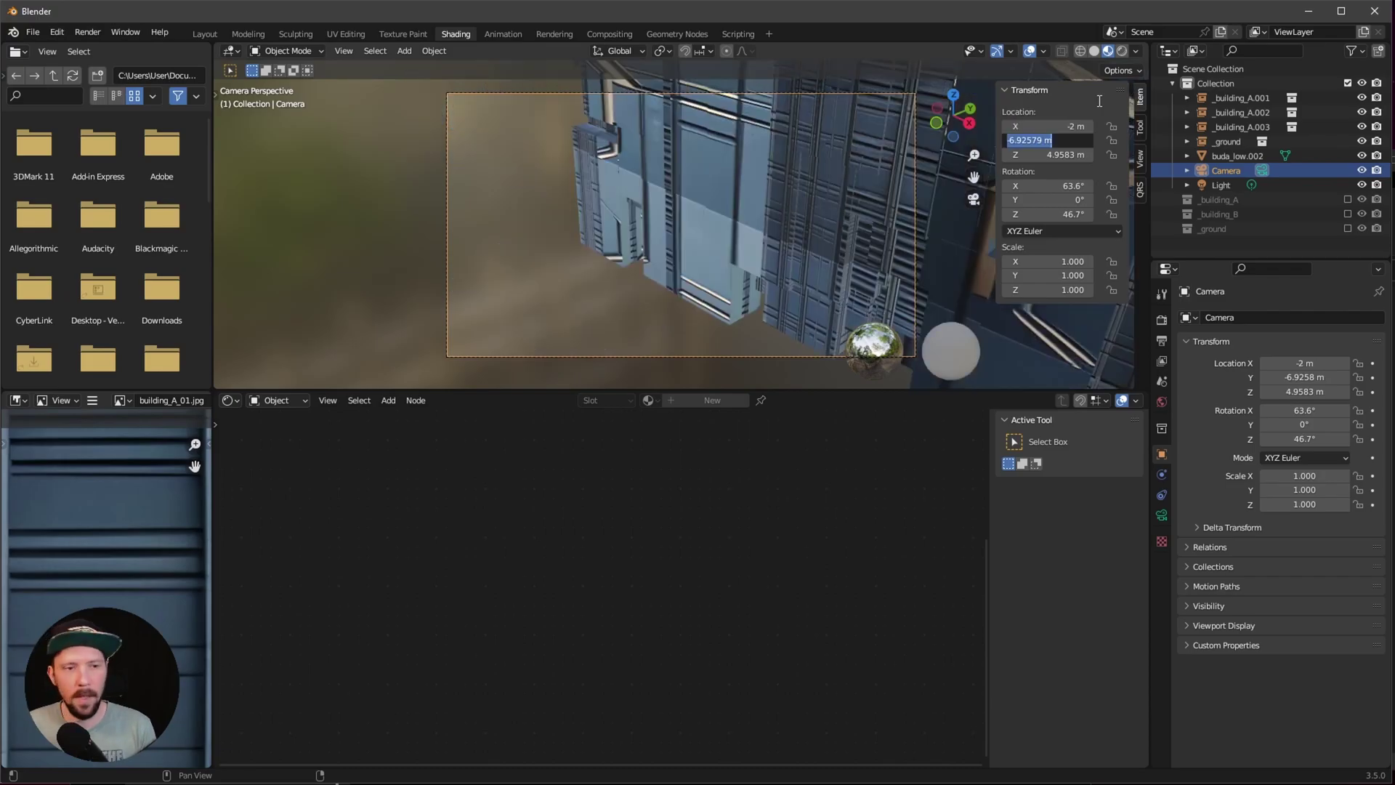
pyautogui.write('-3.3')
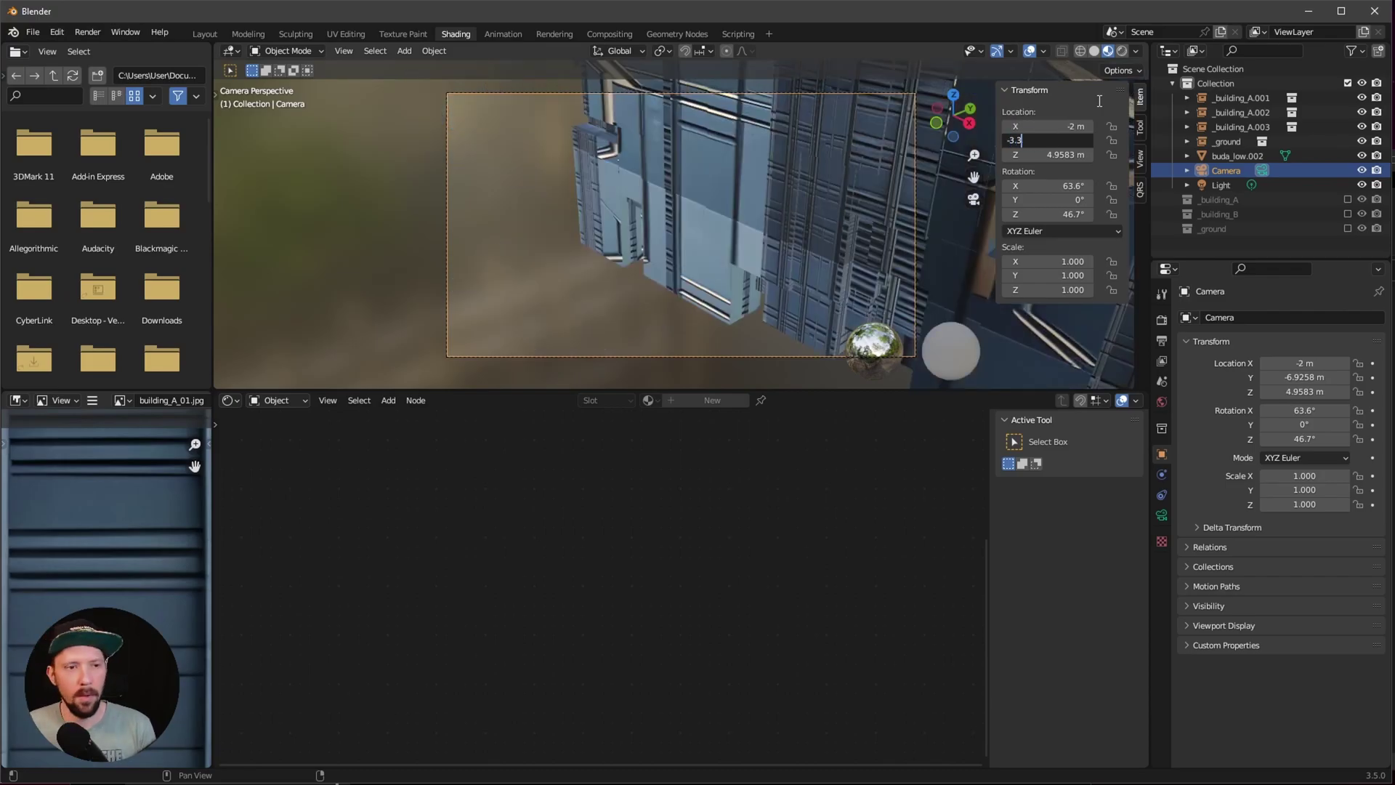
pyautogui.press('Tab')
pyautogui.write('78')
pyautogui.press('Tab')
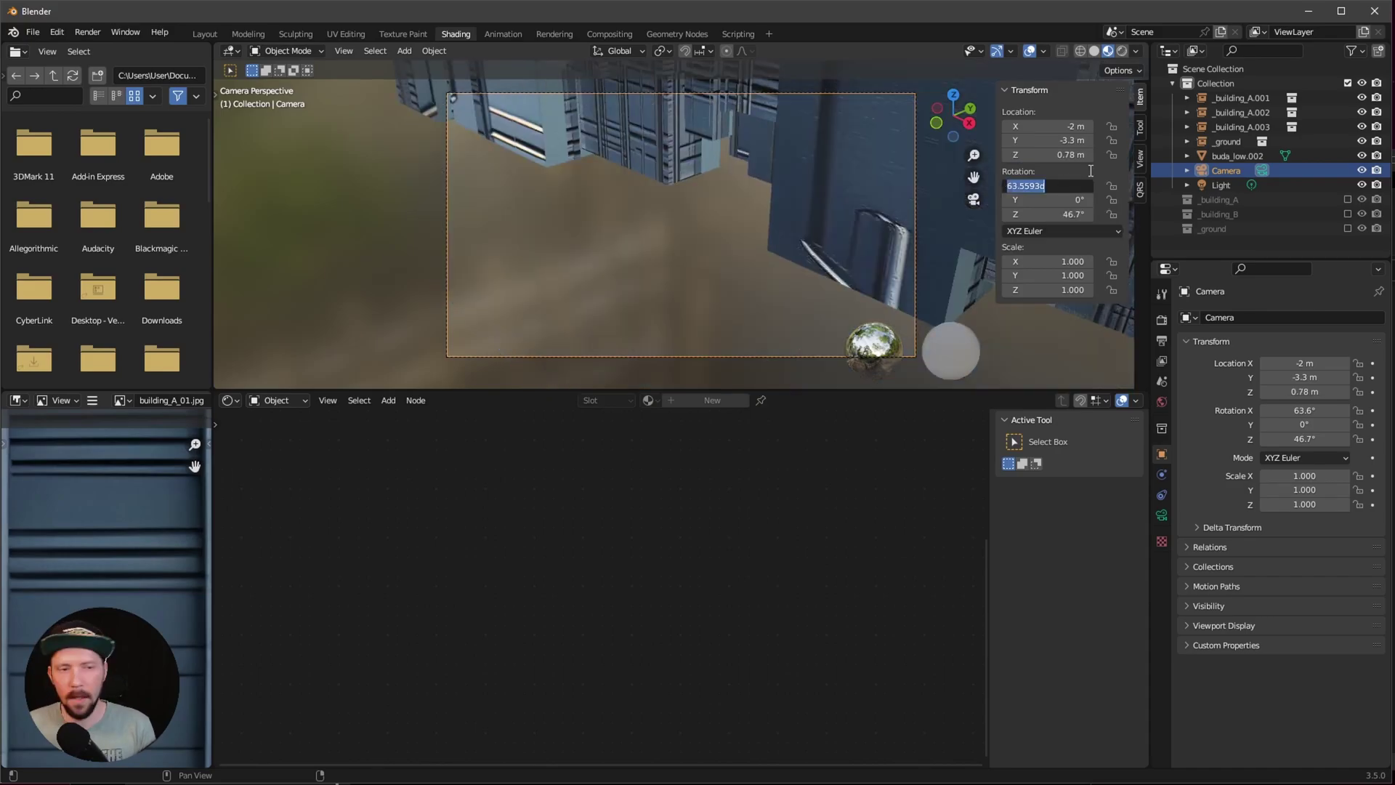
# Set the camera's rotation to X 93.8° and Z -15.6°, keeping Y at 0°
pyautogui.write('93.8')
pyautogui.press('Tab')
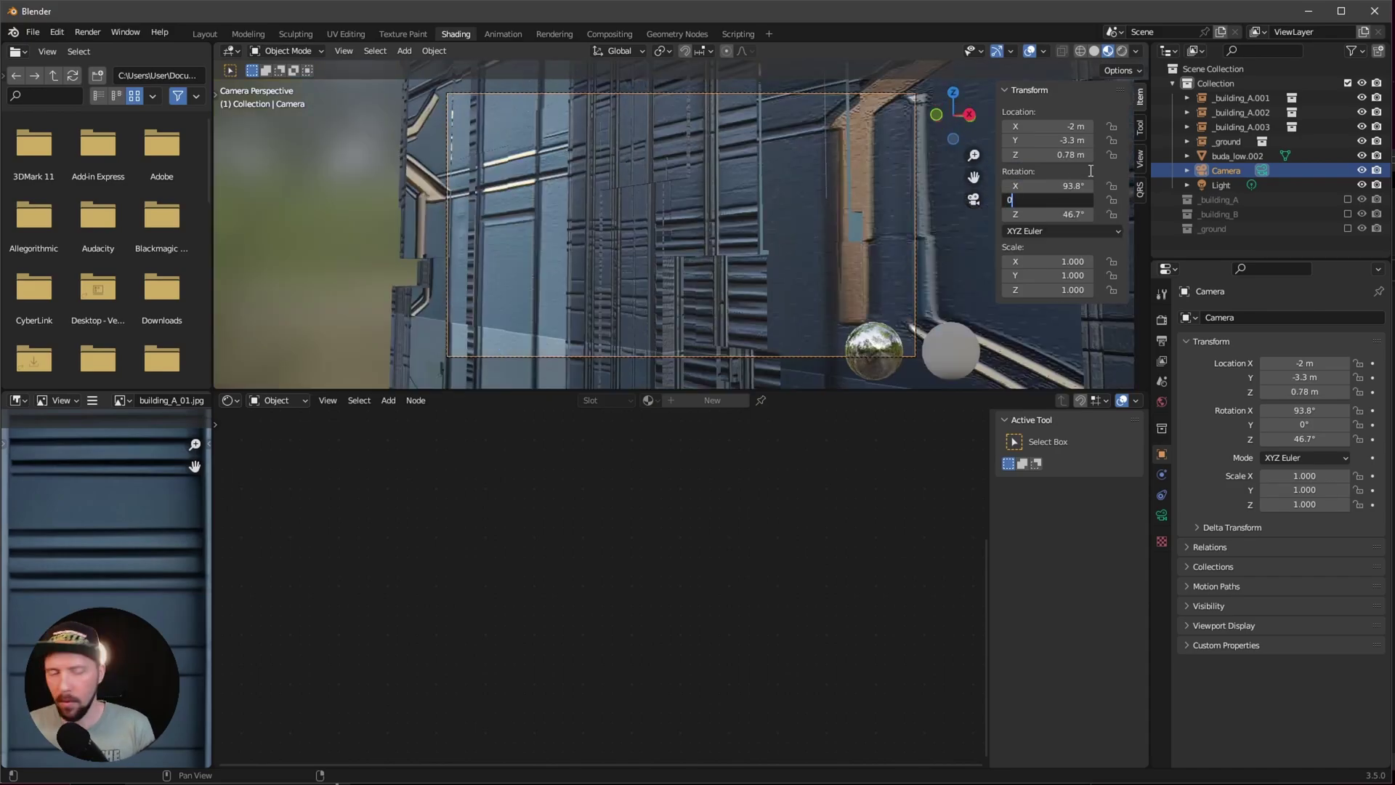
pyautogui.press('BackSpace')
pyautogui.write('-15')
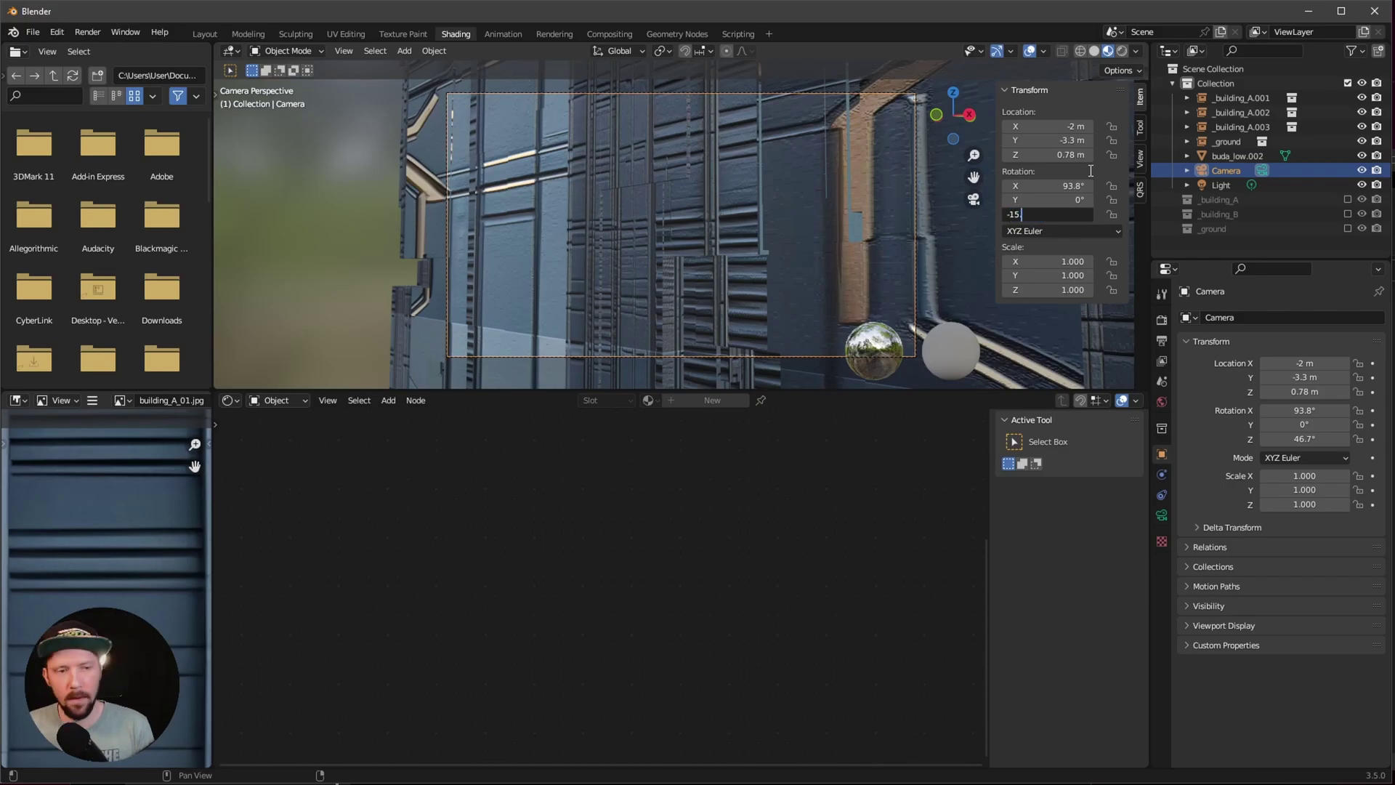
pyautogui.write('.6')
pyautogui.press('Return')
# Set the camera lens focal length to 35 mm
pyautogui.click(1162, 515)
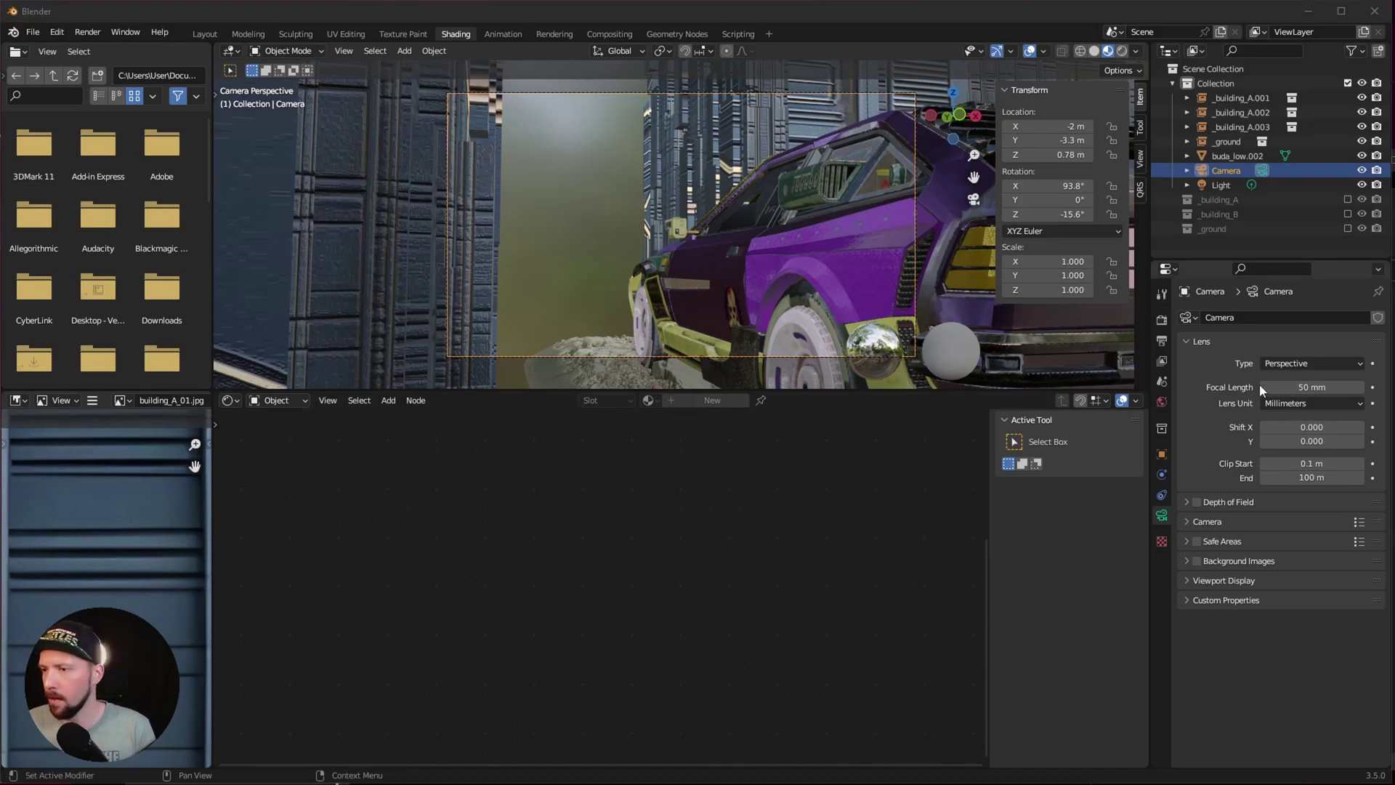
pyautogui.click(1301, 387)
pyautogui.write('35')
pyautogui.press('Return')
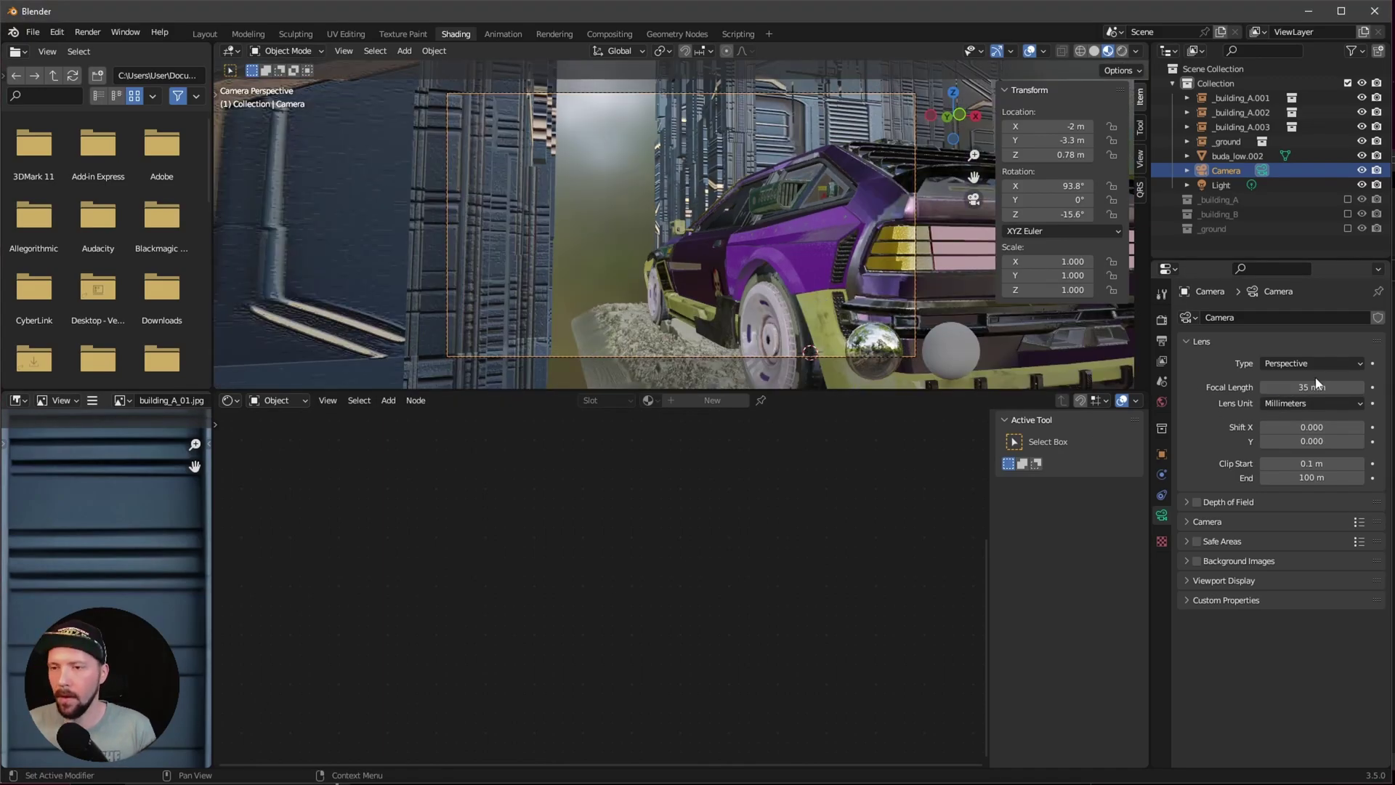
# Set the car's location to X 0.58 m and Y 2.47 m
pyautogui.click(811, 261)
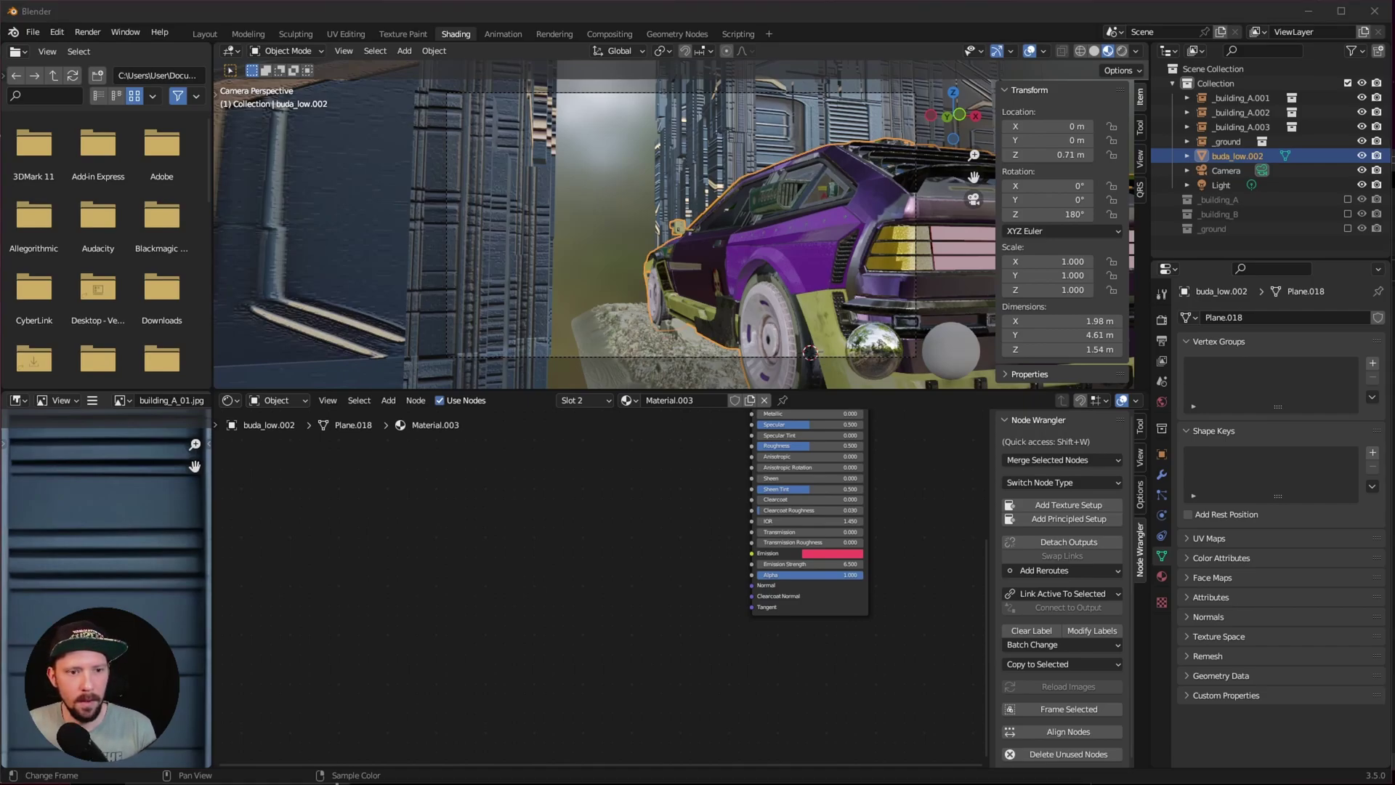
pyautogui.click(1069, 126)
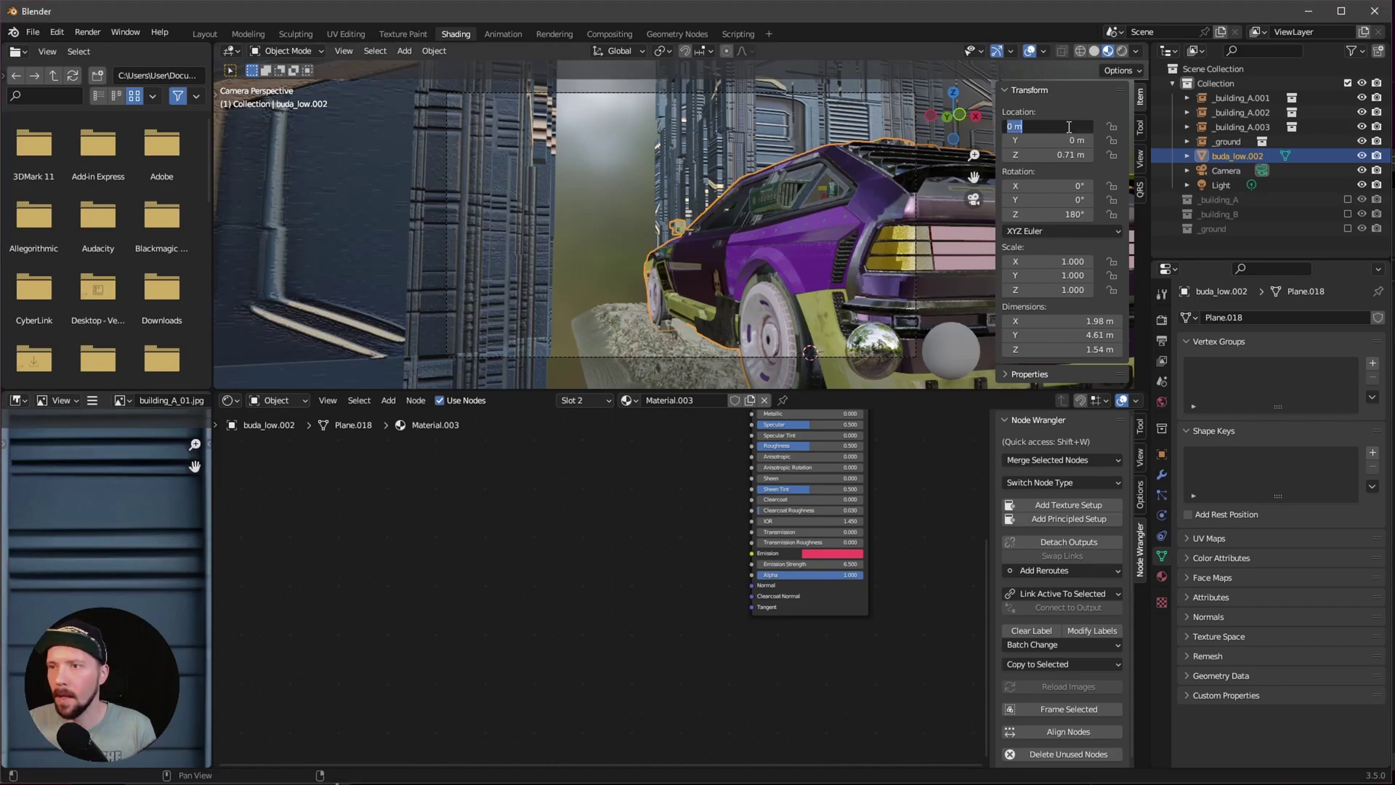
pyautogui.press('BackSpace')
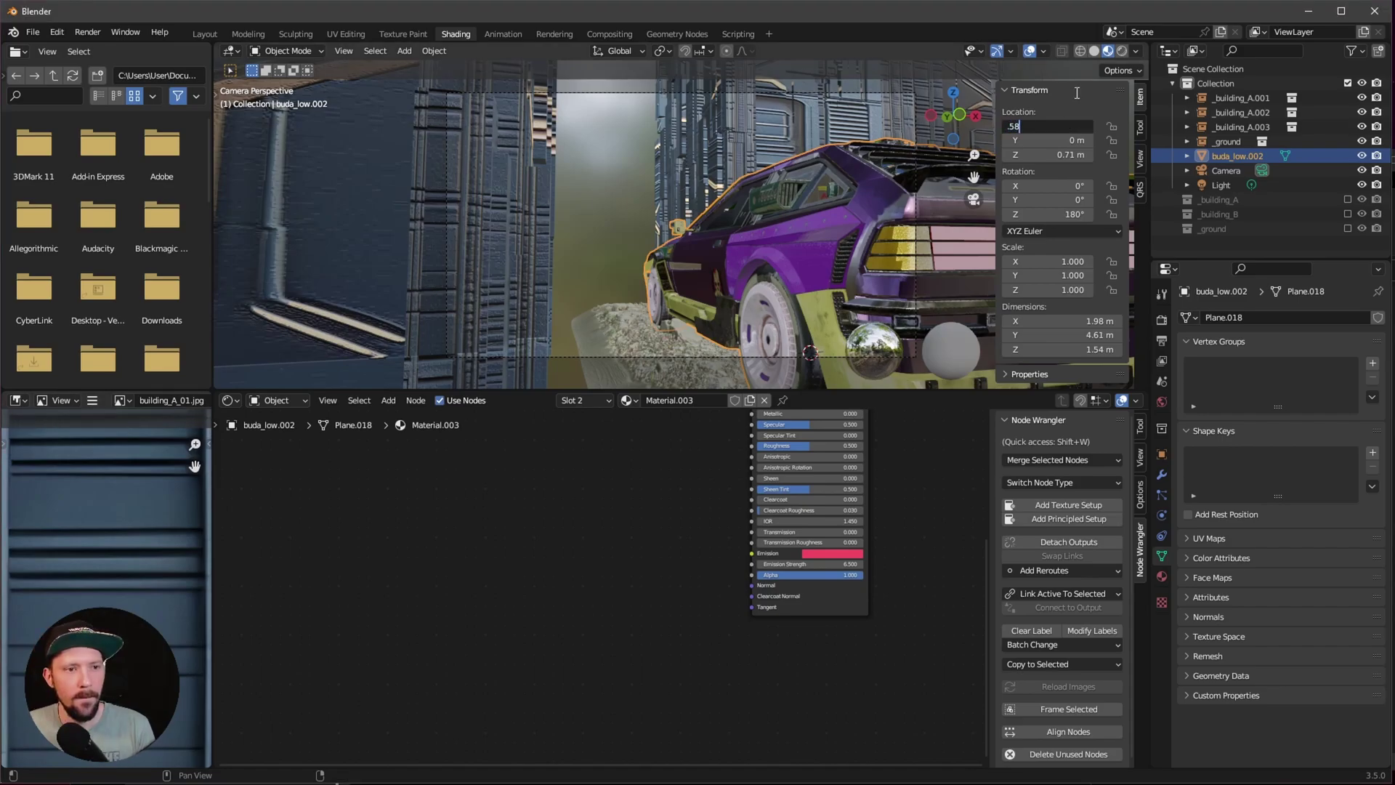
pyautogui.write('.58')
pyautogui.press('Tab')
pyautogui.write('2')
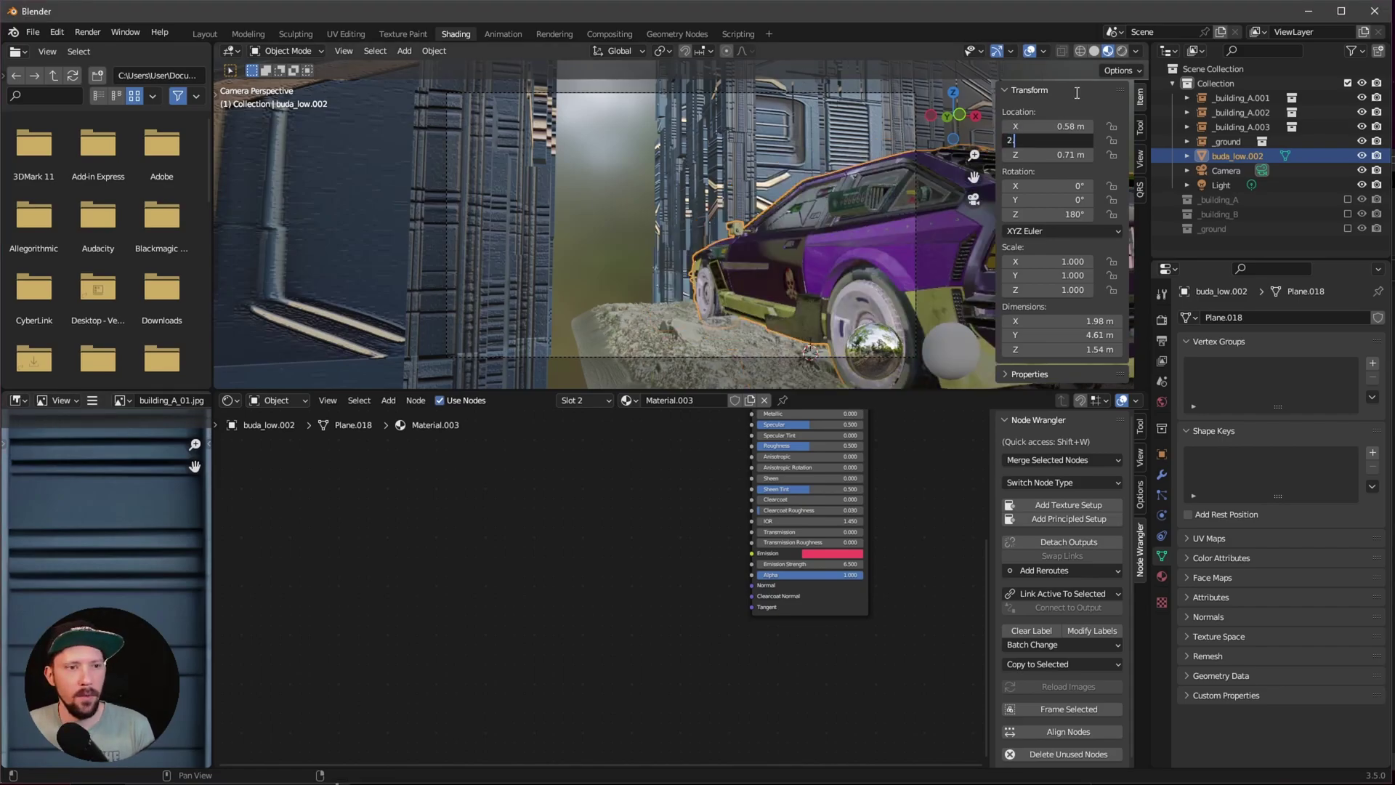
pyautogui.write('.47')
pyautogui.press('Return')
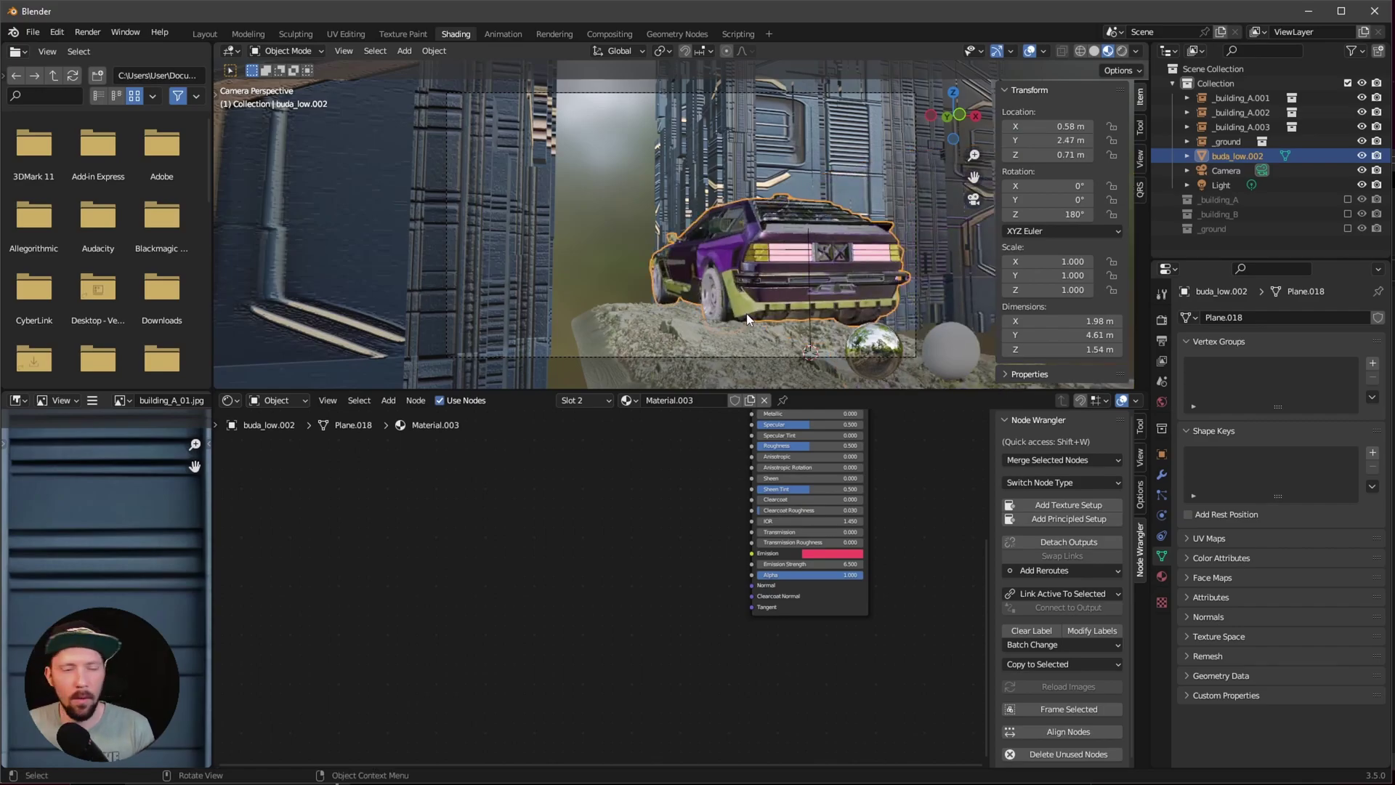
# Switch to the Layout workspace and split the 3D view into a camera view and a free perspective overview of the scene
pyautogui.click(204, 33)
pyautogui.press('KP_0')
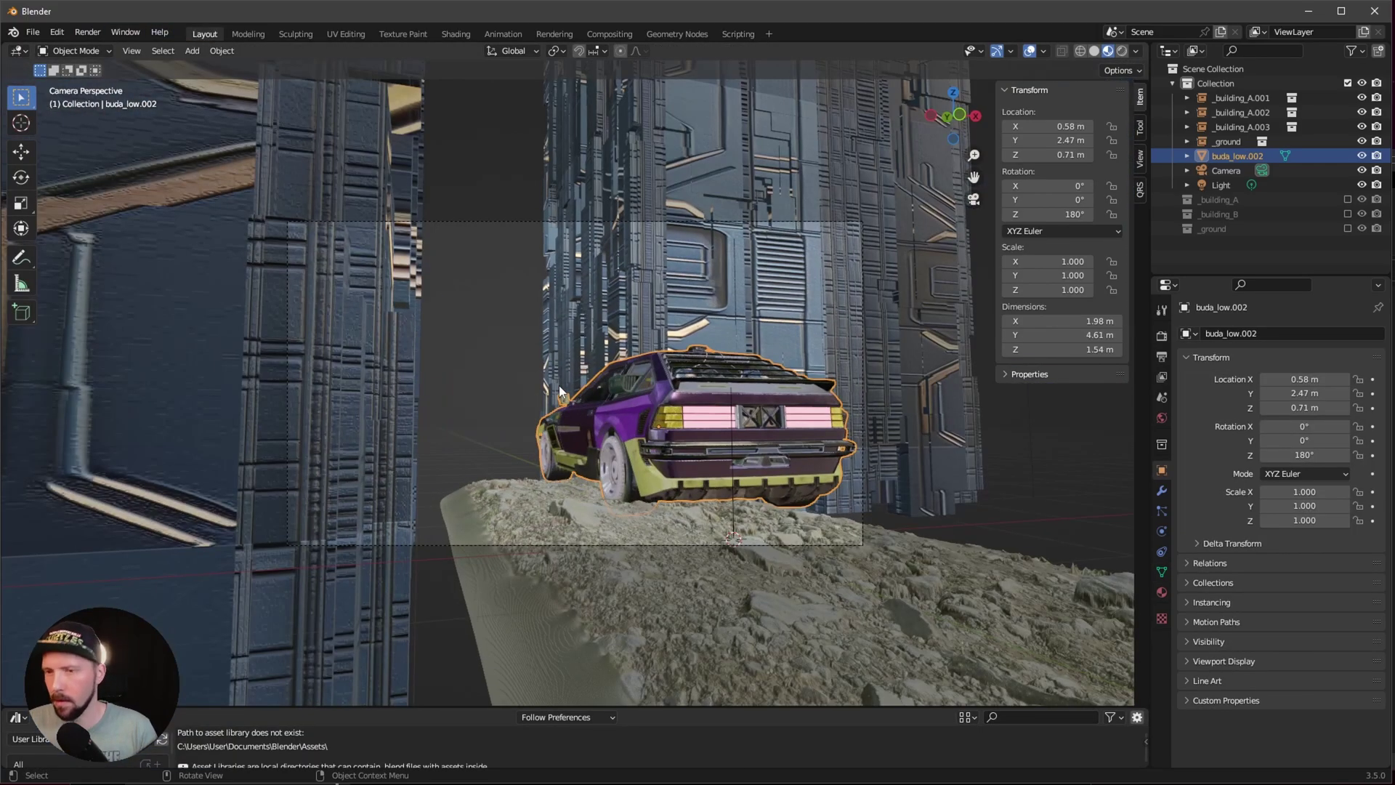
pyautogui.moveTo(1151, 43); pyautogui.dragTo(609, 162)
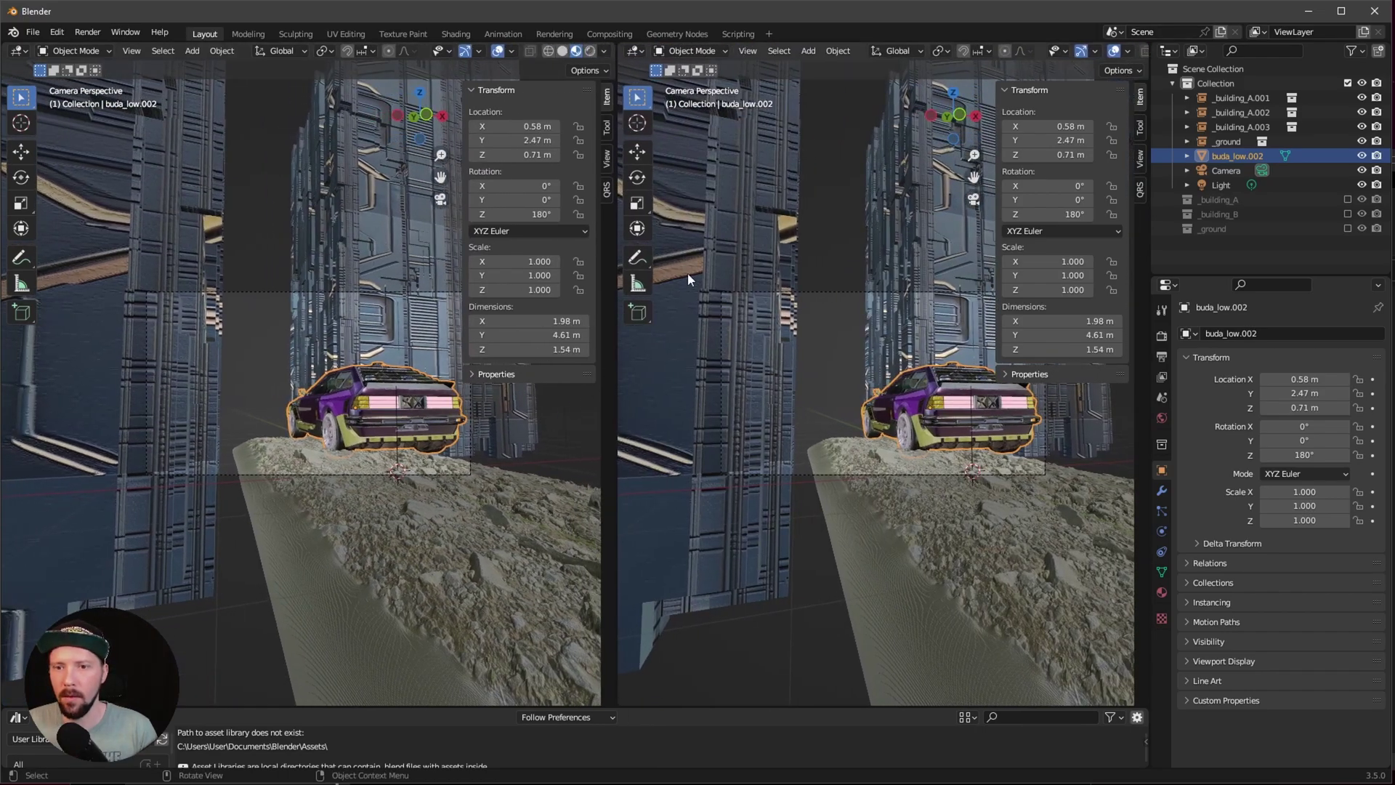
pyautogui.press('n')
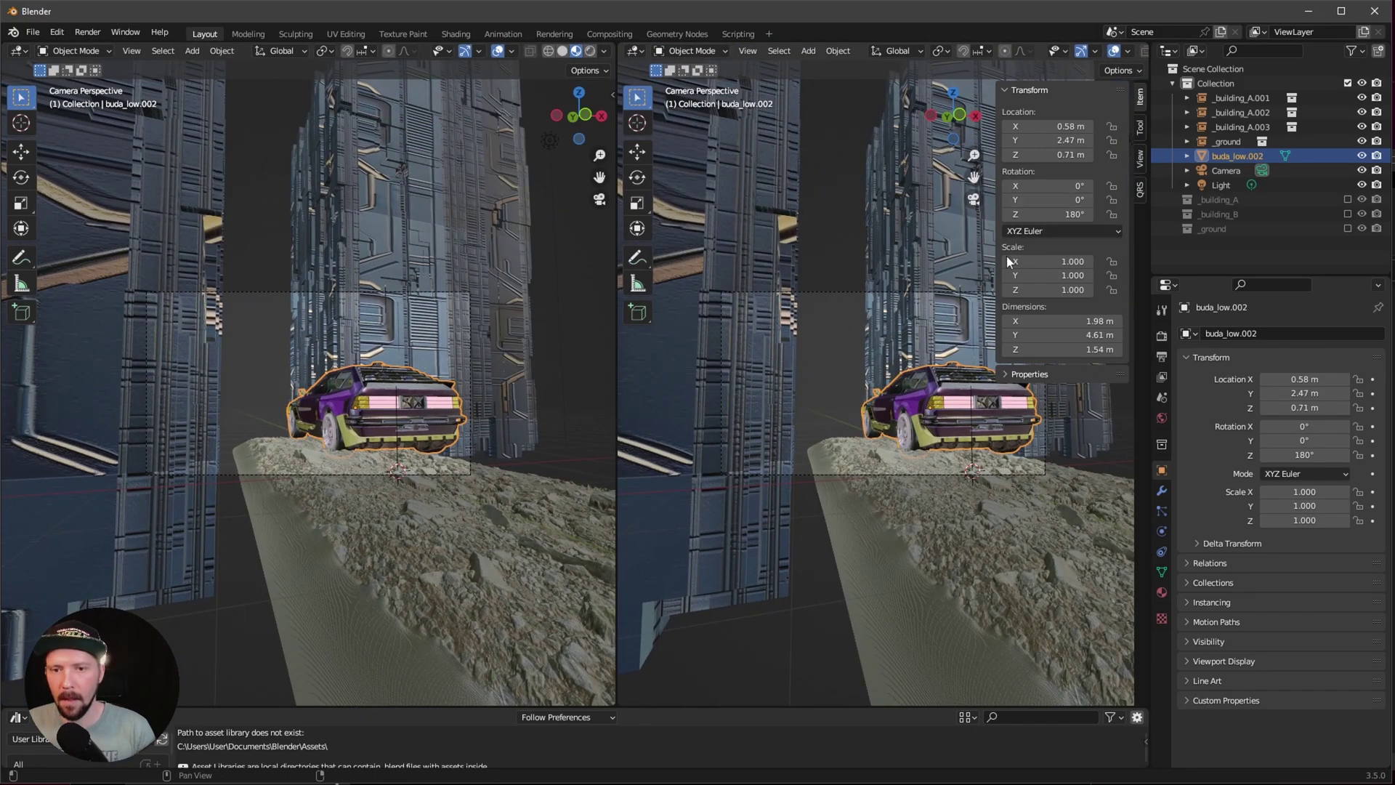
pyautogui.moveTo(1006, 256); pyautogui.dragTo(865, 432, button='middle')
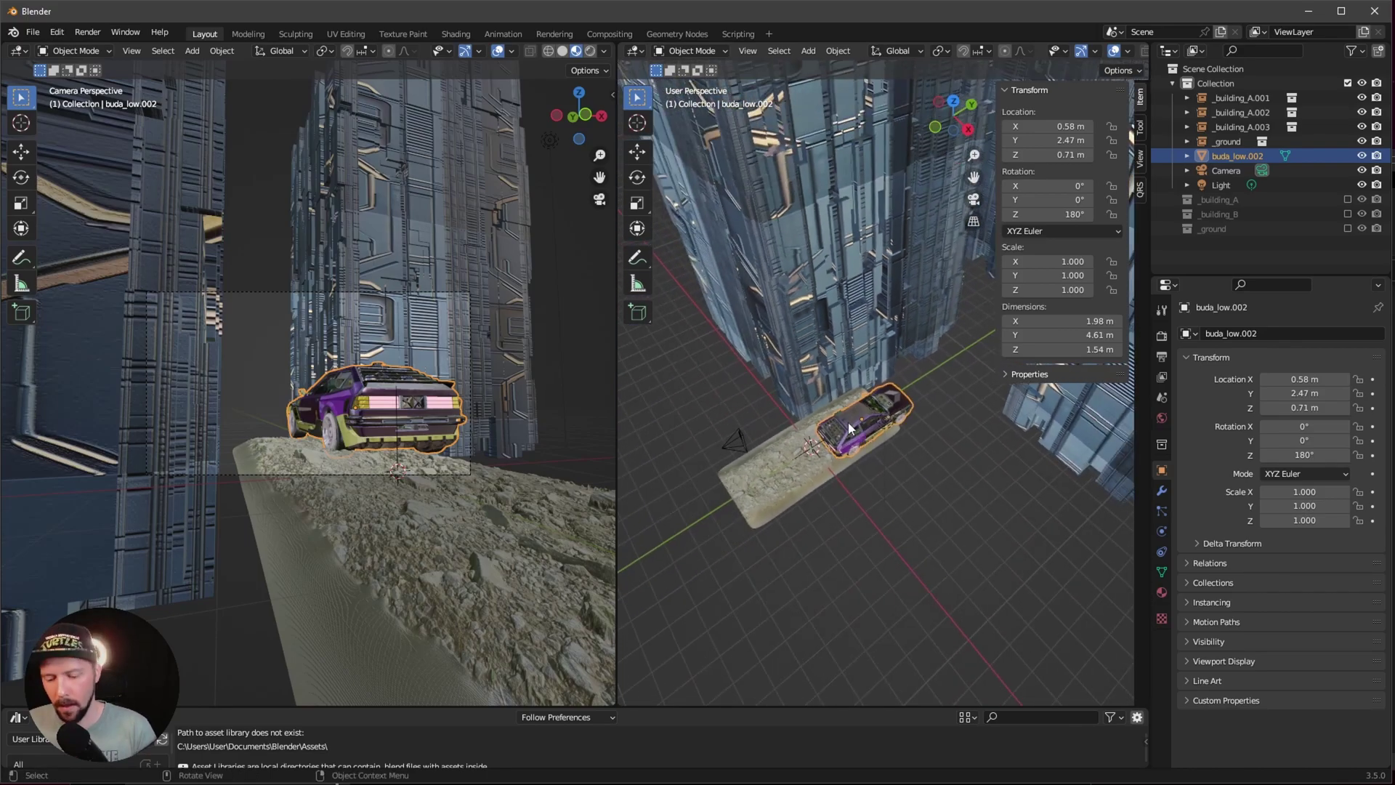
pyautogui.press('n')
pyautogui.press('n')
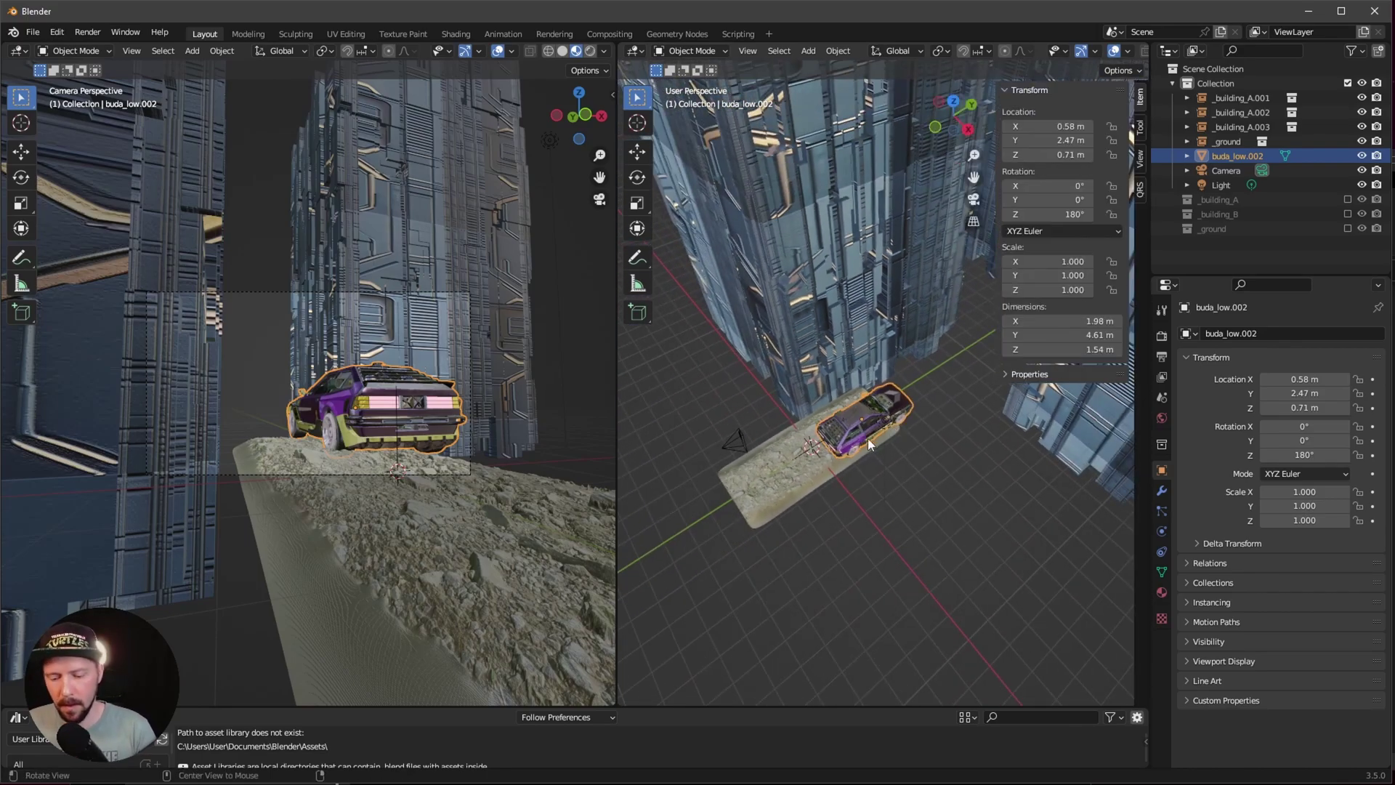
pyautogui.keyDown('ctrl'); pyautogui.moveTo(868, 438); pyautogui.dragTo(801, 491, button='middle'); pyautogui.keyUp('ctrl')
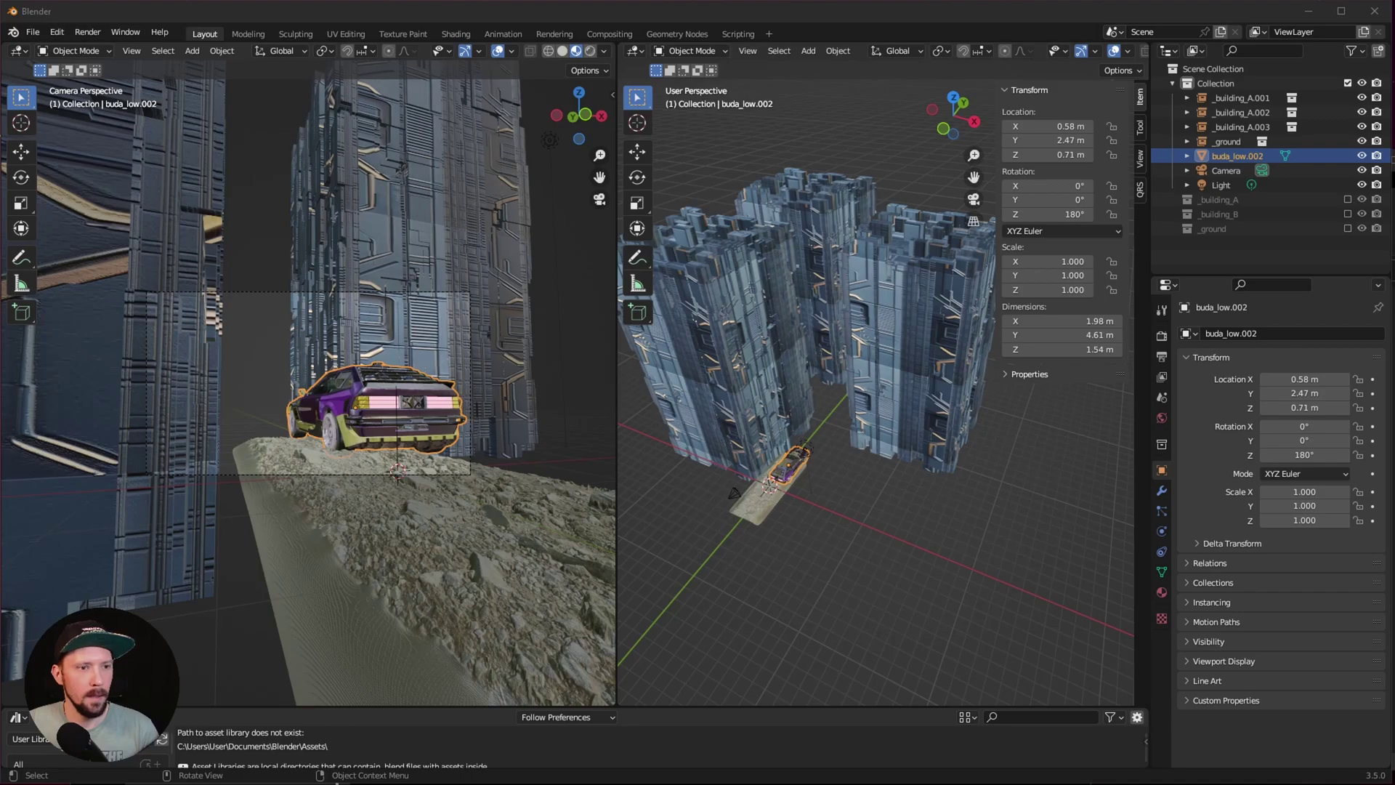
pyautogui.moveTo(836, 480); pyautogui.dragTo(916, 436, button='middle')
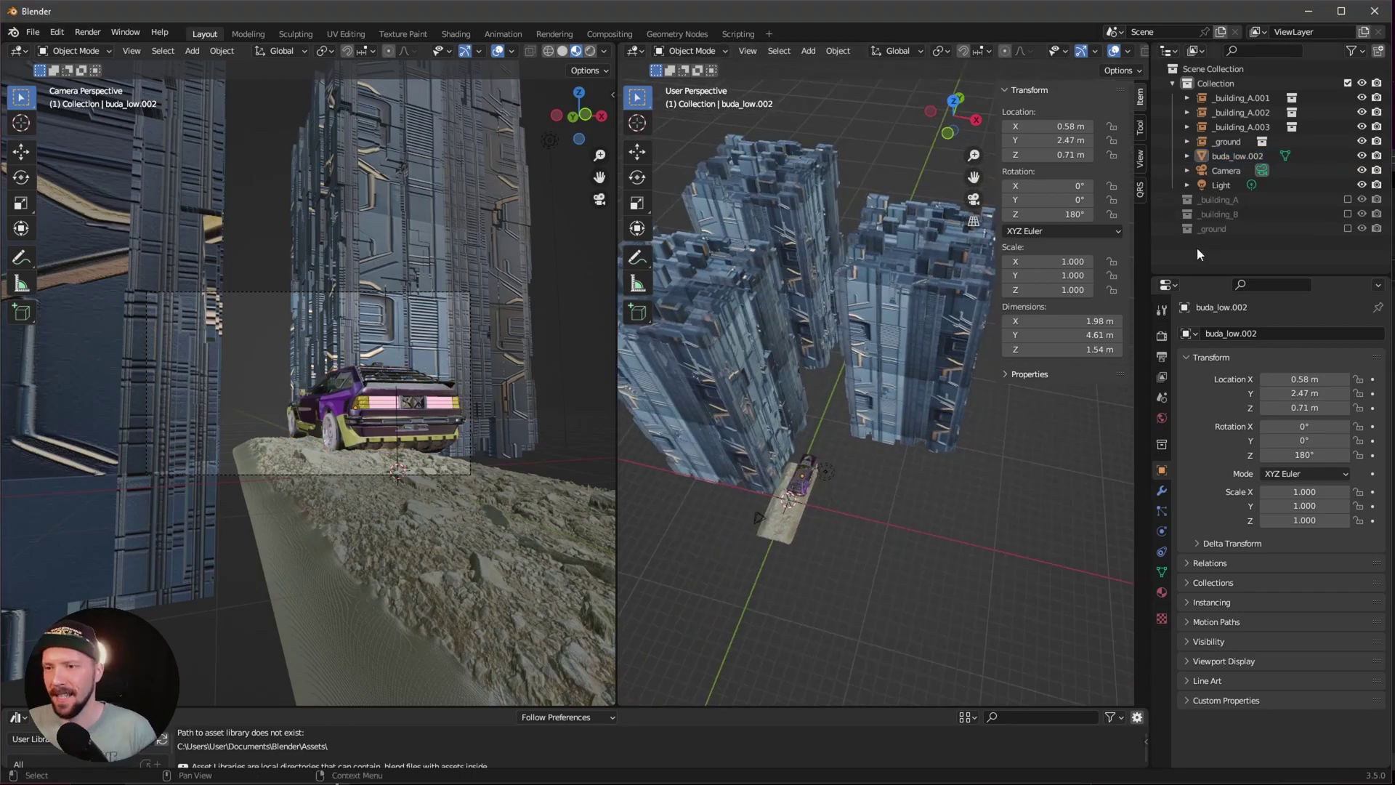
# Instance the _building_B collection to the scene and set its location to X 10 m, Y 37.2 m and Z -10.5 m
pyautogui.rightClick(1241, 215)
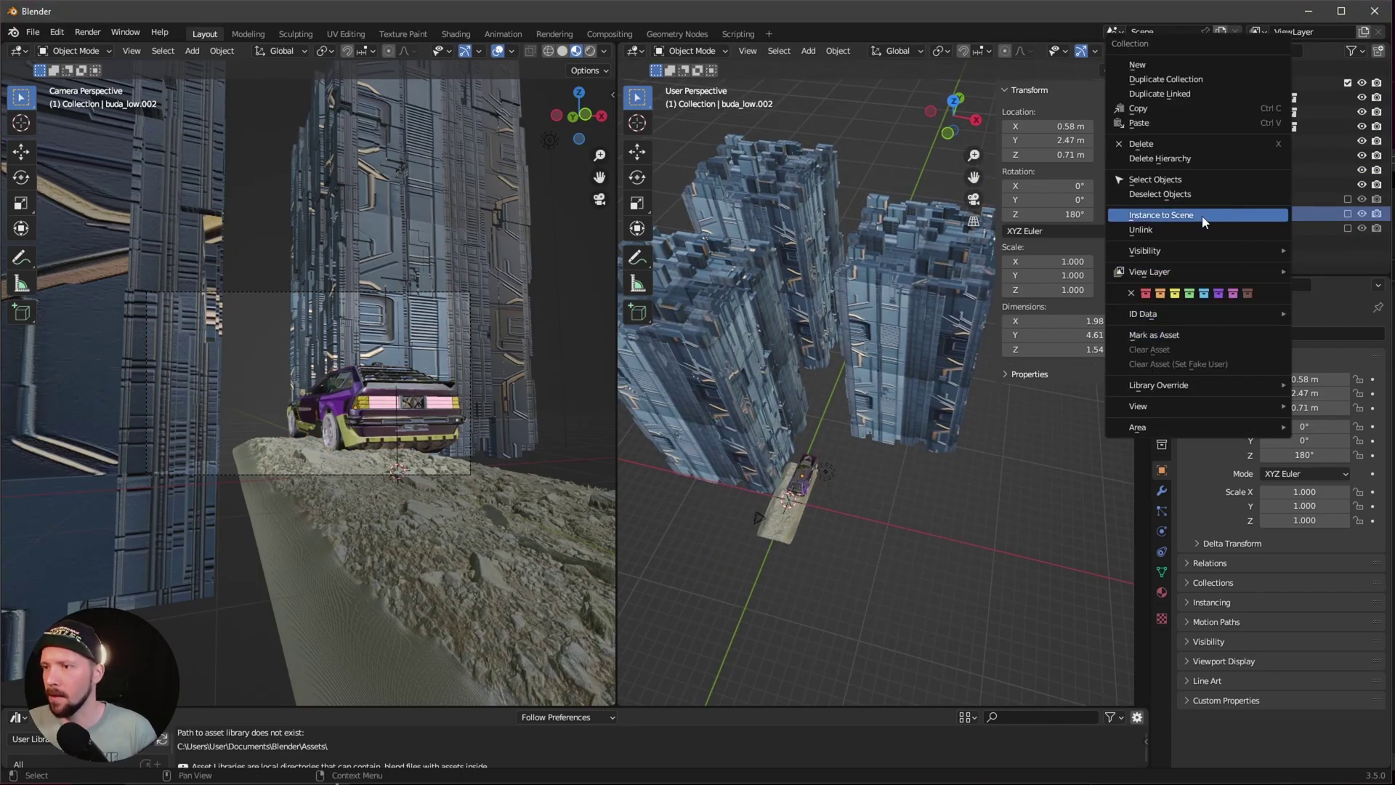
pyautogui.click(1182, 216)
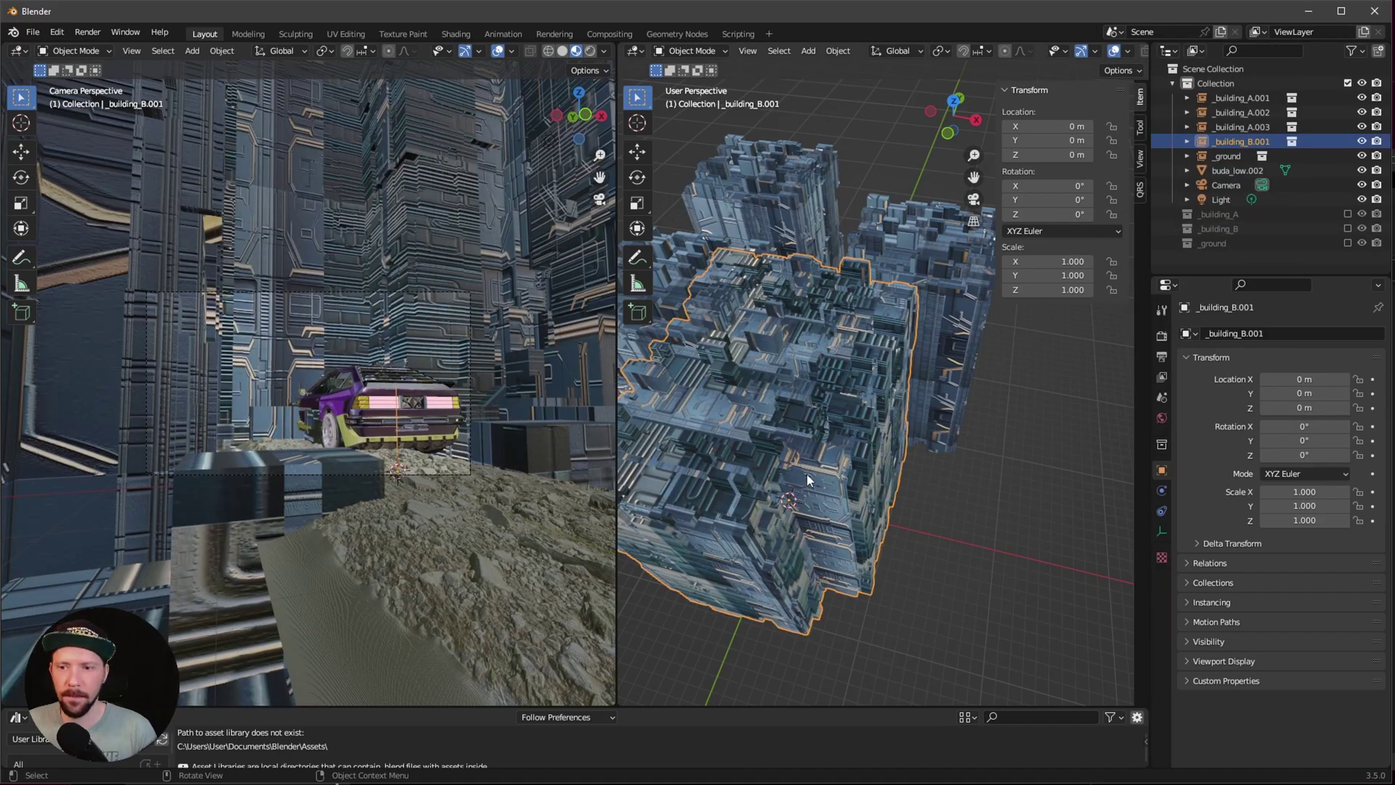
pyautogui.click(1068, 127)
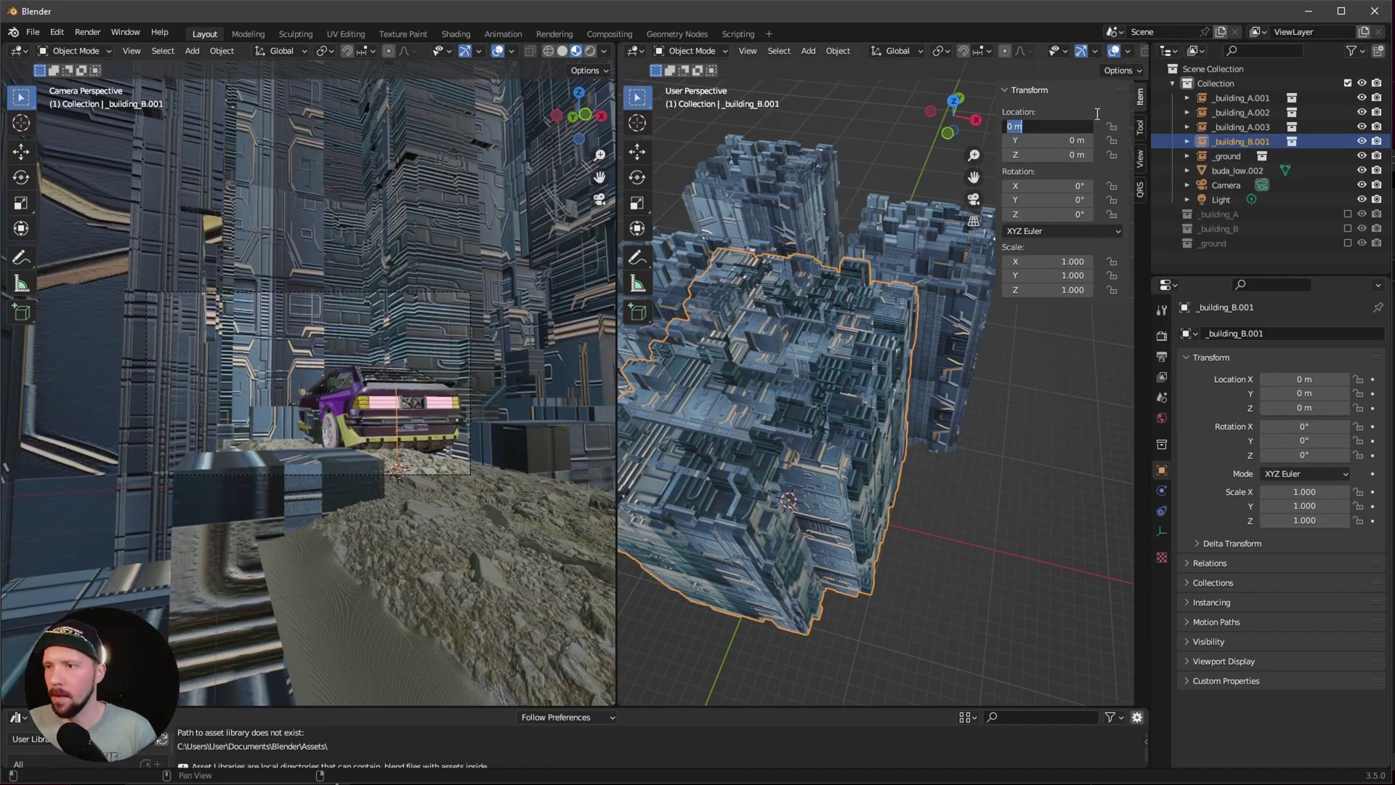
pyautogui.write('10')
pyautogui.press('Tab')
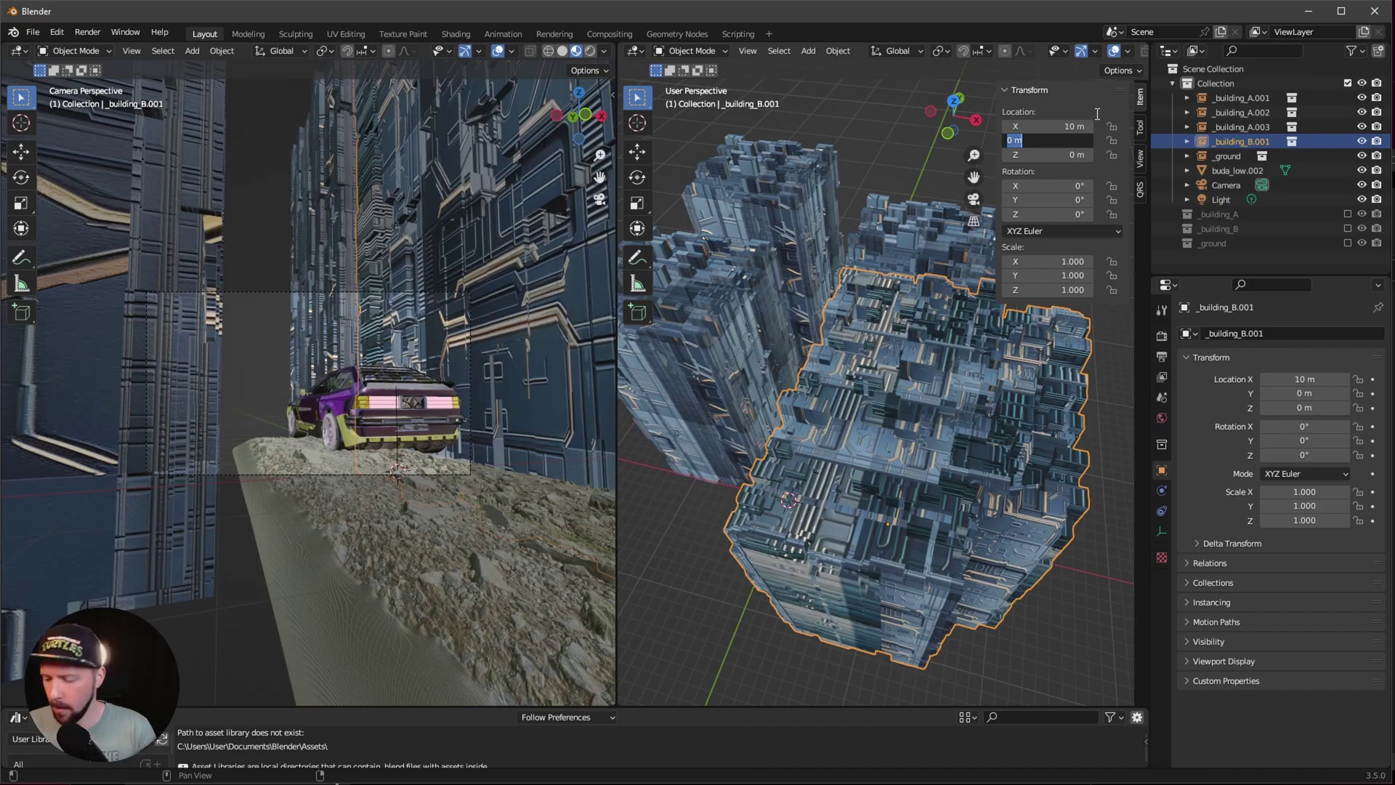
pyautogui.write('37')
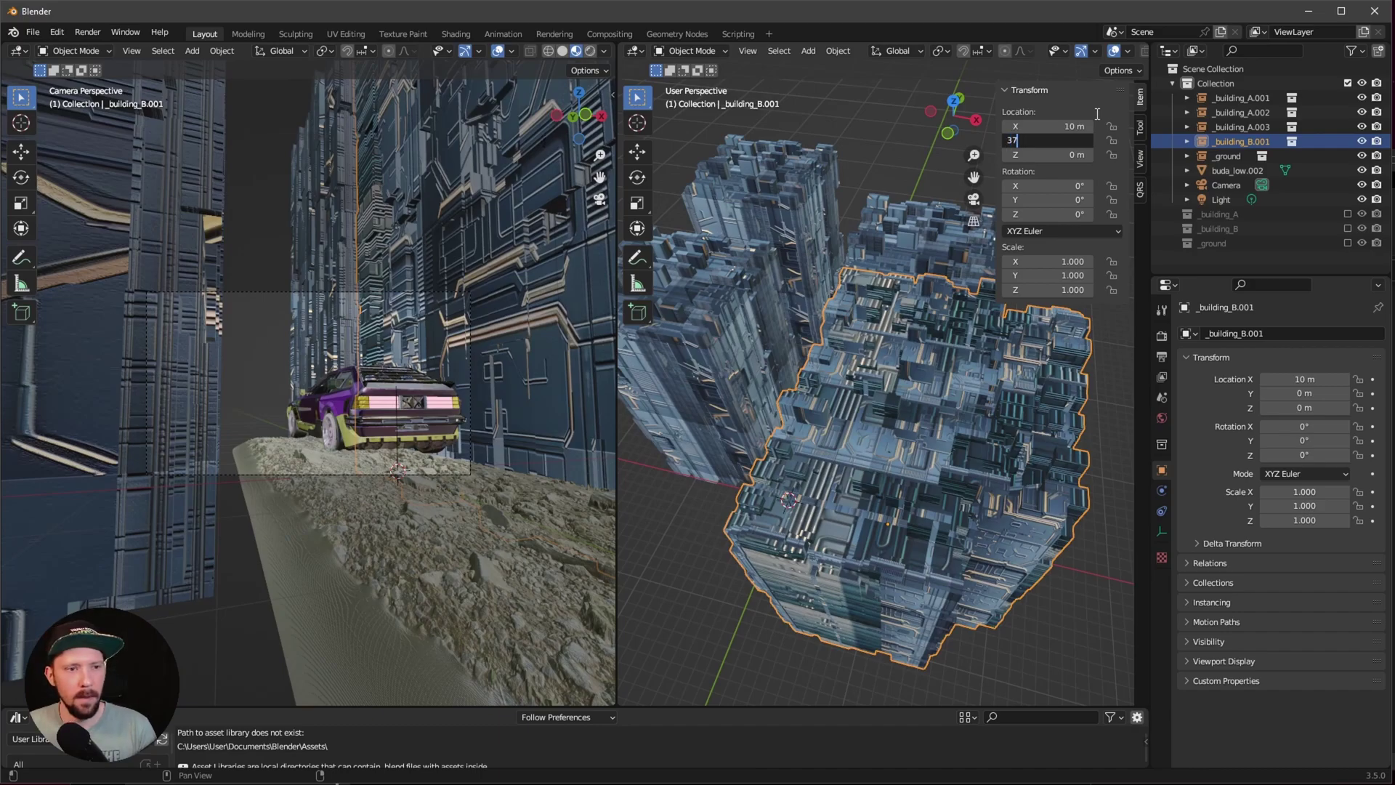
pyautogui.write('.2')
pyautogui.press('Return')
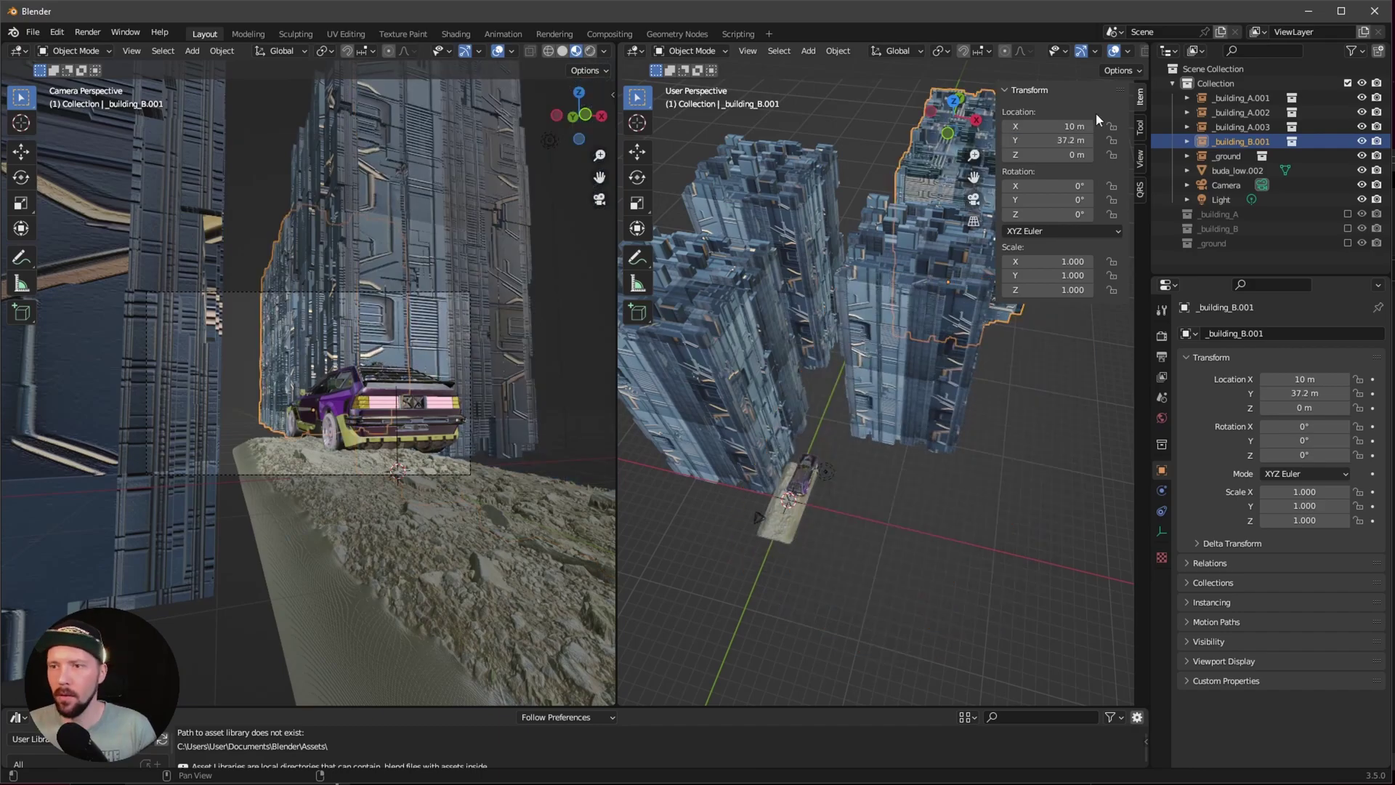
pyautogui.click(1068, 155)
pyautogui.write('-10.5')
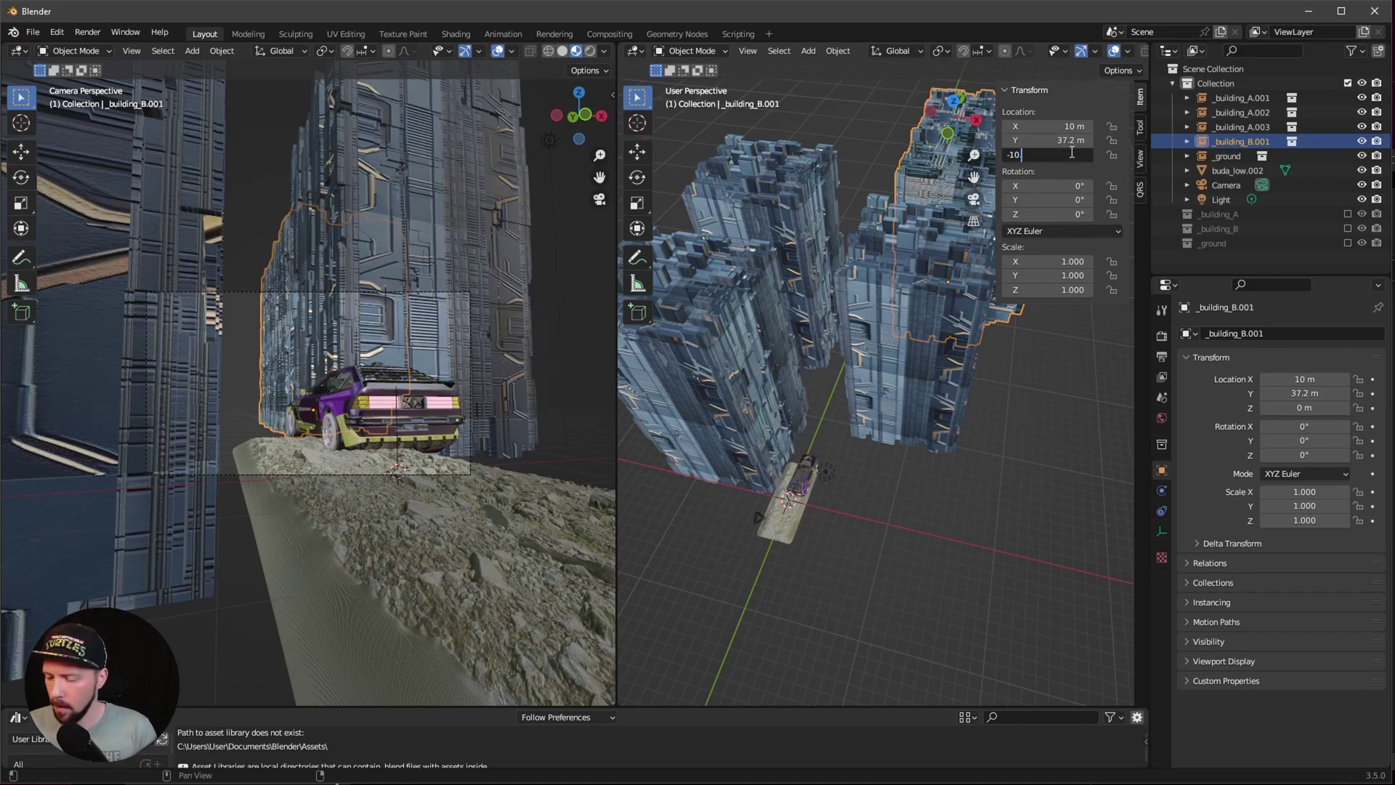
pyautogui.press('Return')
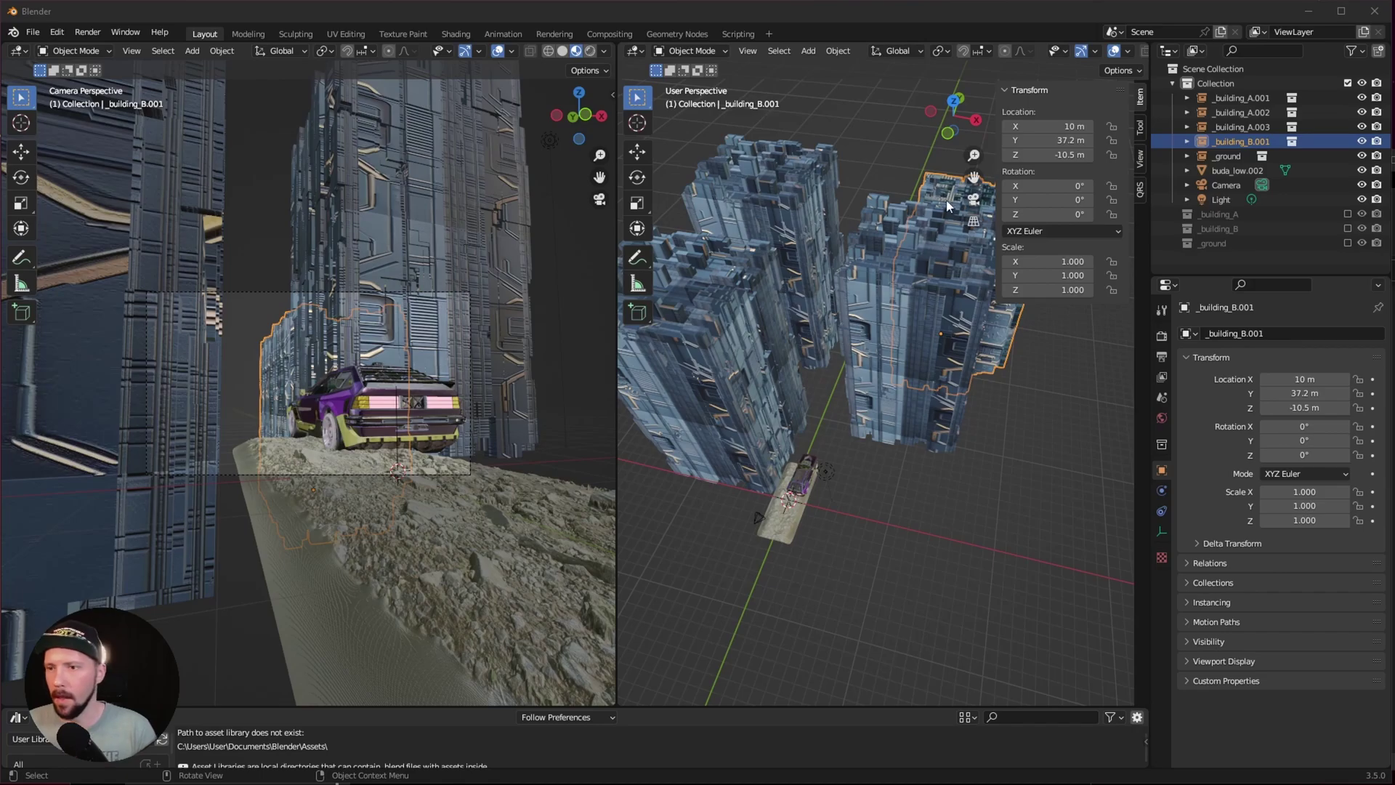
# Duplicate the _building_B instance and set the copy's location to X -10 m, Y 37 m and Z -6 m
pyautogui.hotkey('shift', 'd')
pyautogui.rightClick(935, 216)
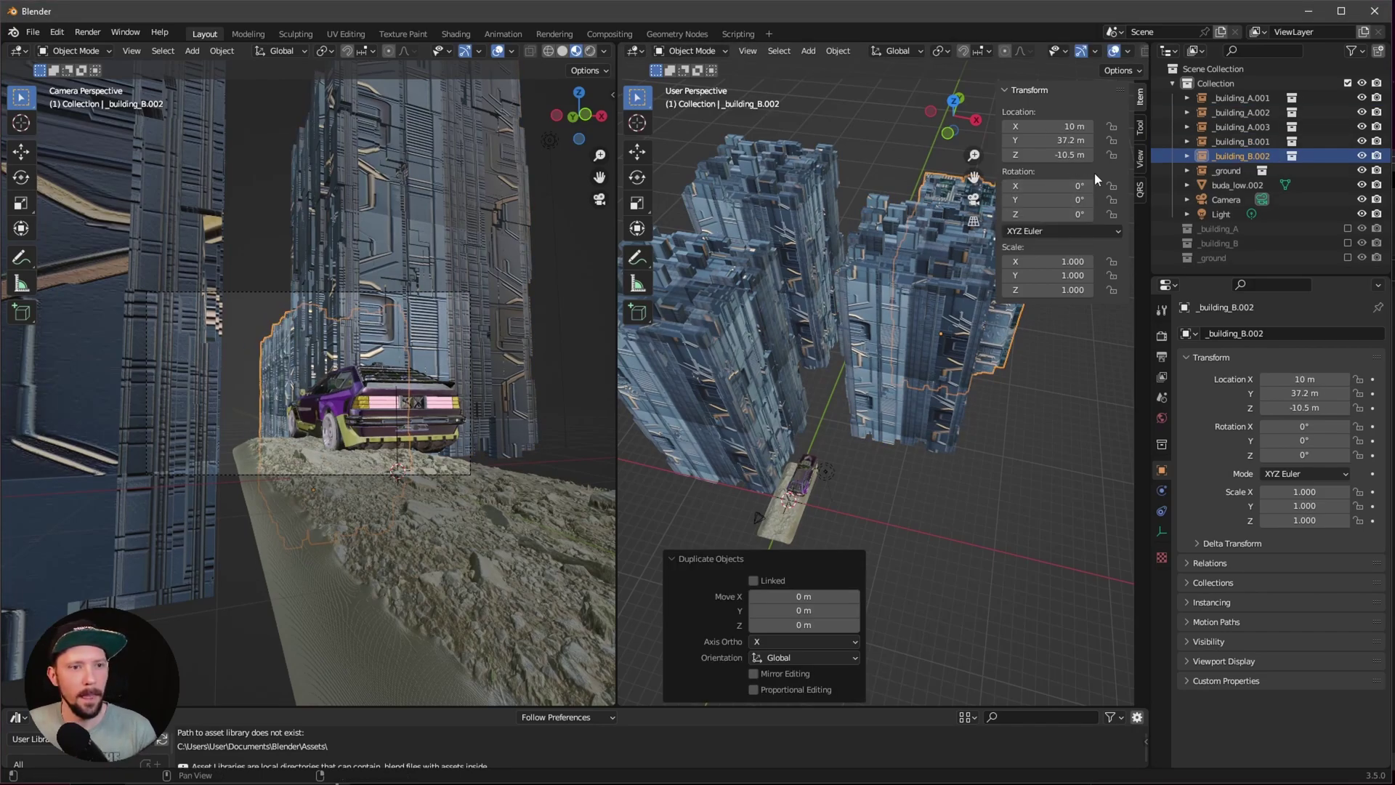
pyautogui.click(1076, 127)
pyautogui.write('-1')
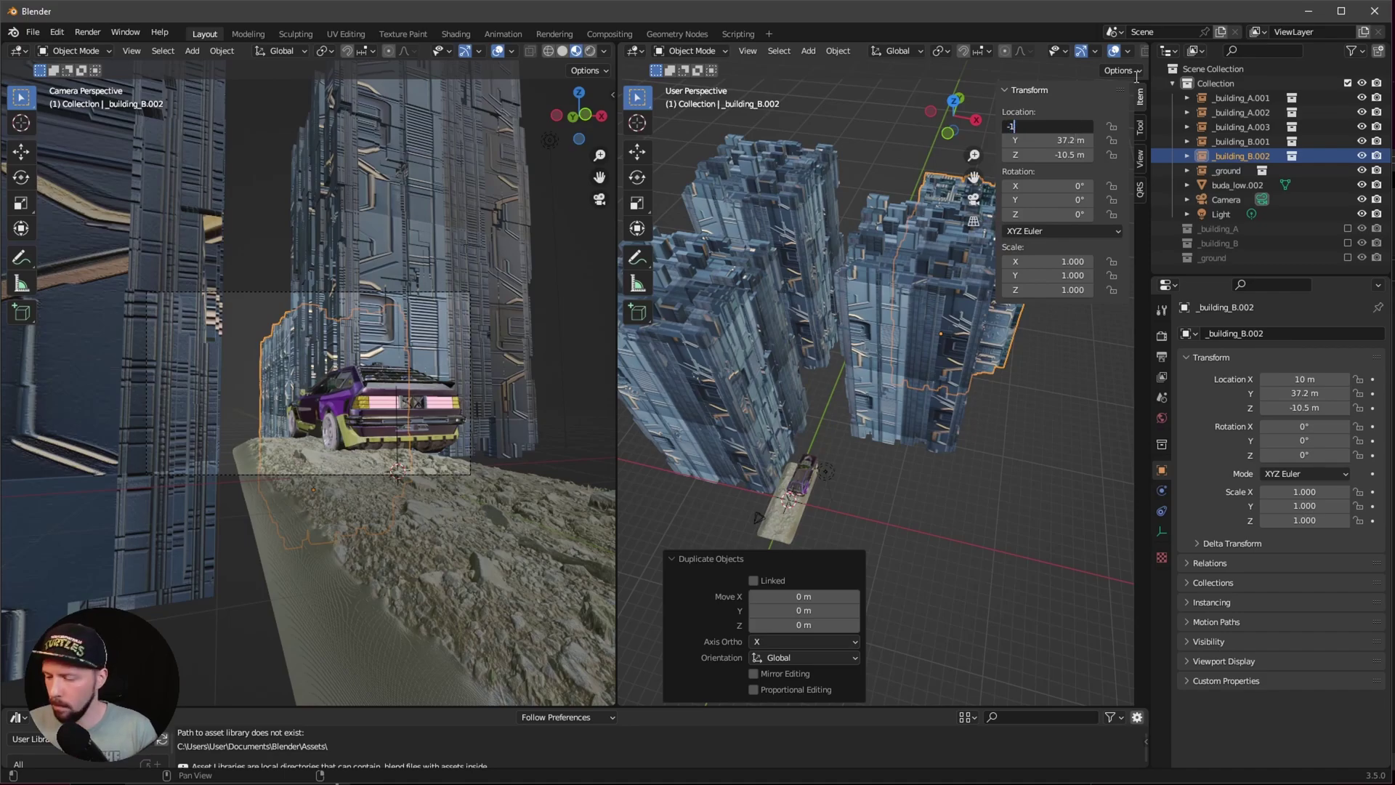
pyautogui.press('Tab')
pyautogui.write('37')
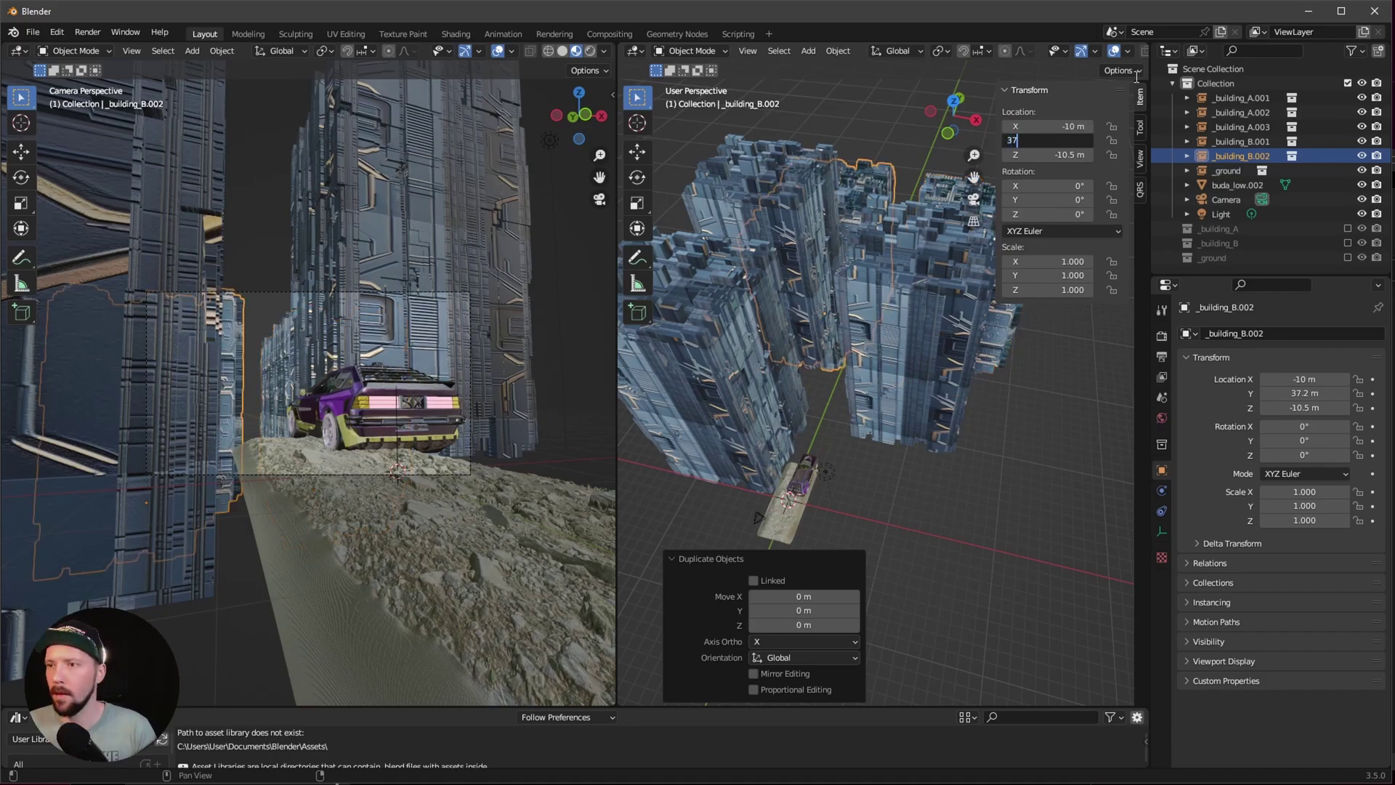
pyautogui.press('Tab')
pyautogui.write('-6')
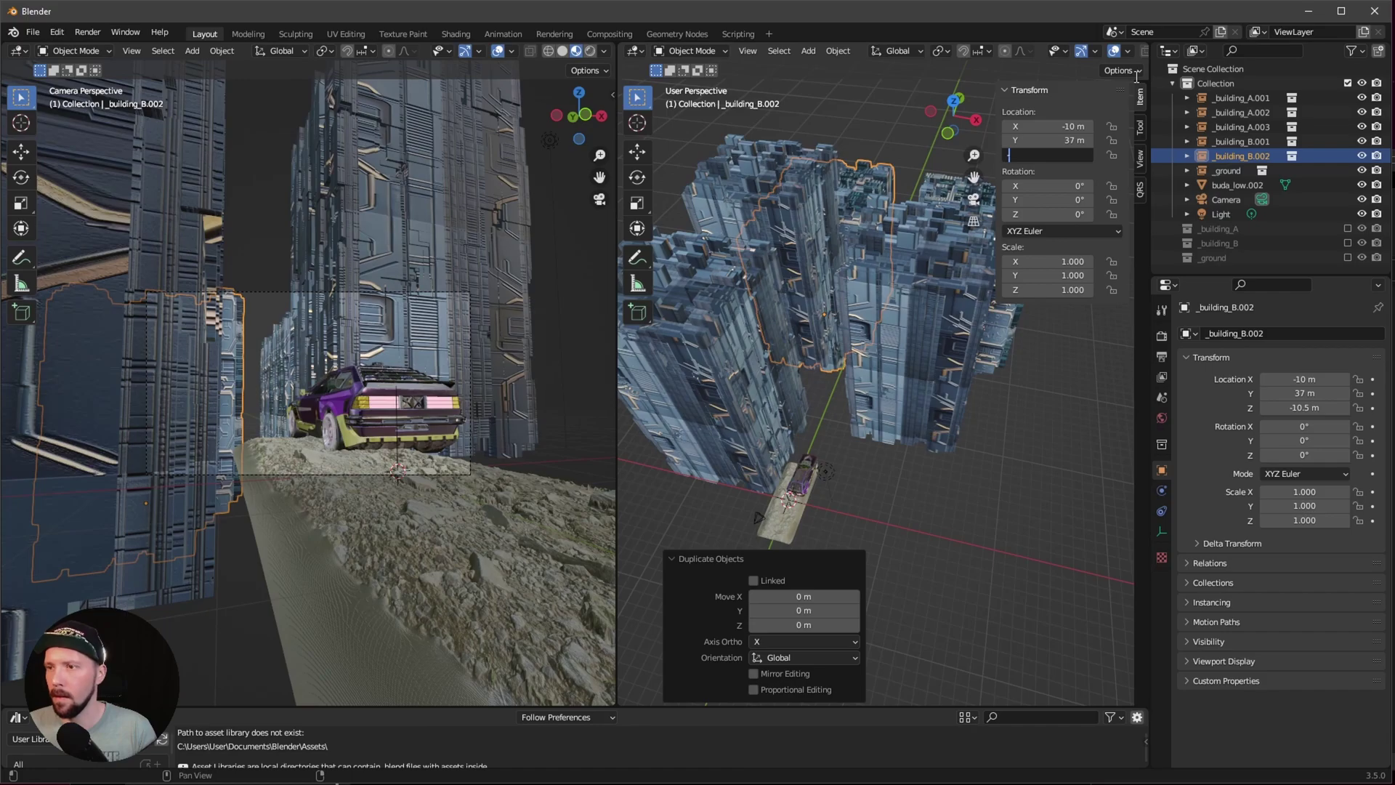
pyautogui.press('Return')
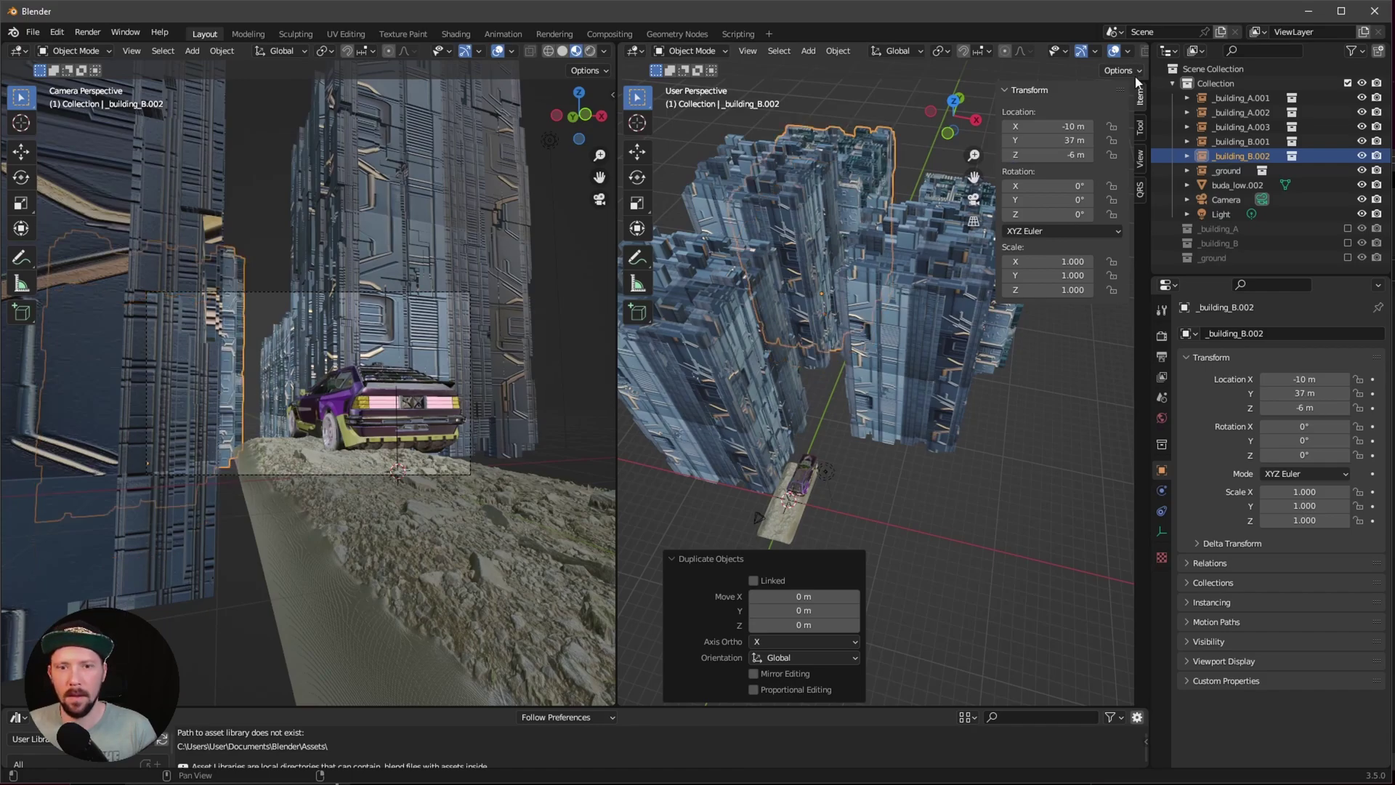
# Duplicate the second _building_B instance and set the new copy's location to X 14.6 m, Y 48.8 m and Z 0 m
pyautogui.hotkey('shift', 'd')
pyautogui.press('Escape')
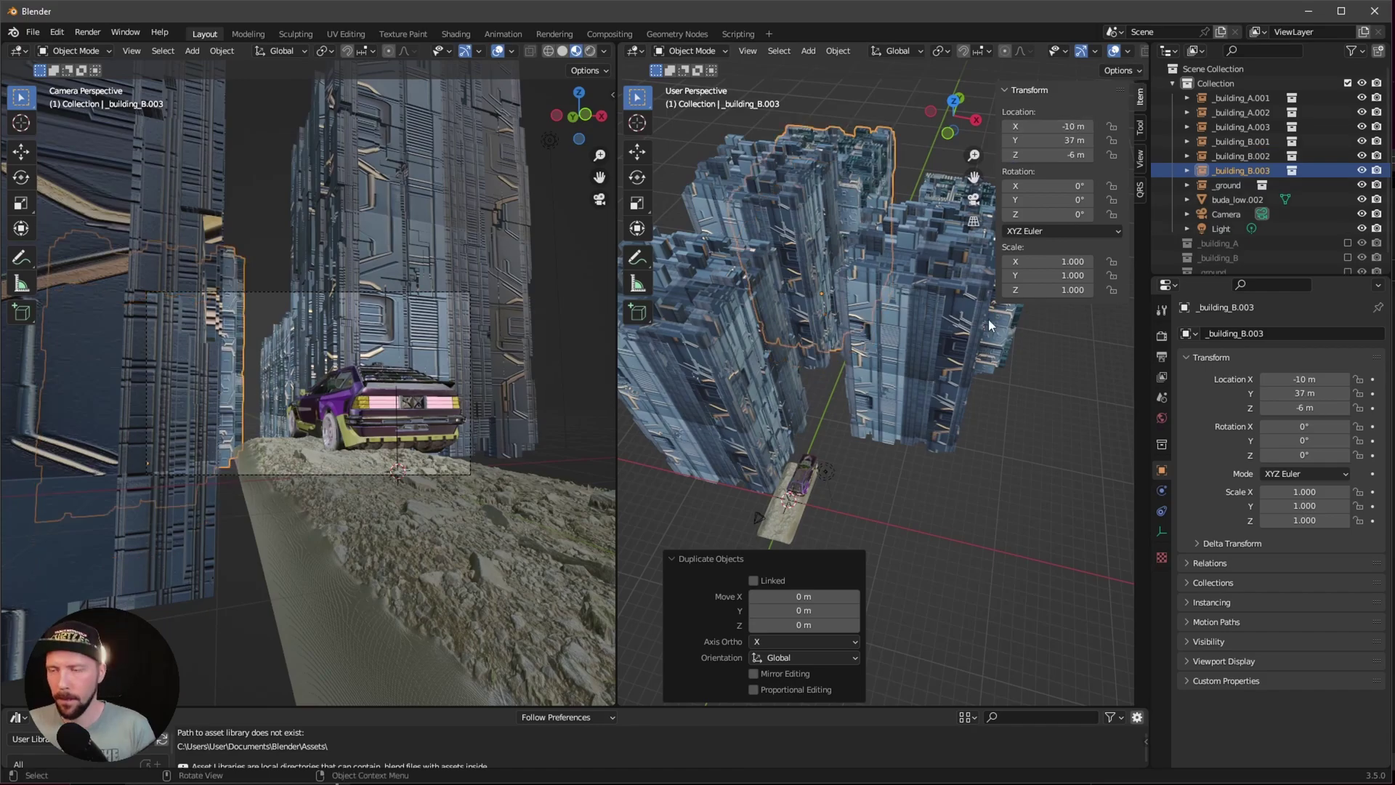
pyautogui.click(1067, 126)
pyautogui.write('14')
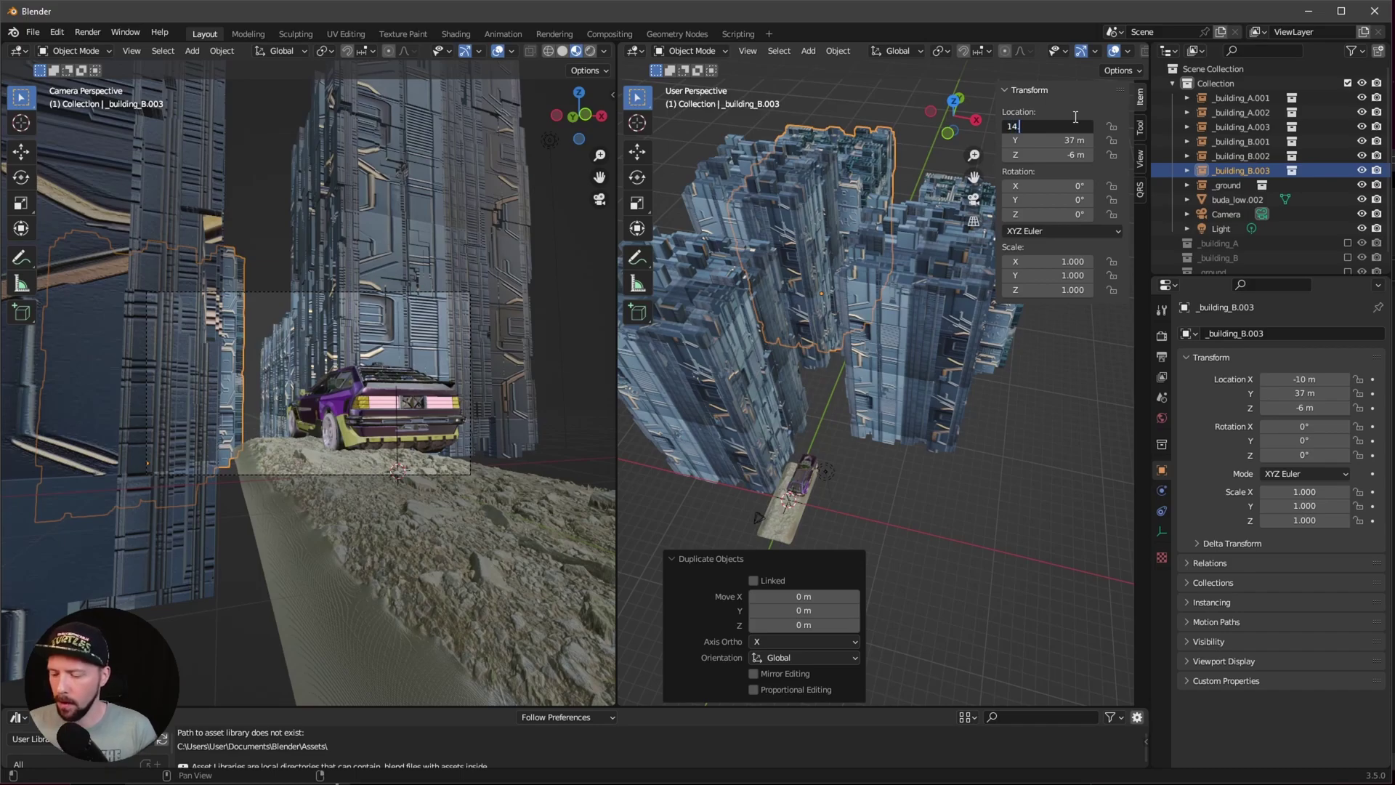
pyautogui.write('.6')
pyautogui.press('Tab')
pyautogui.write('4')
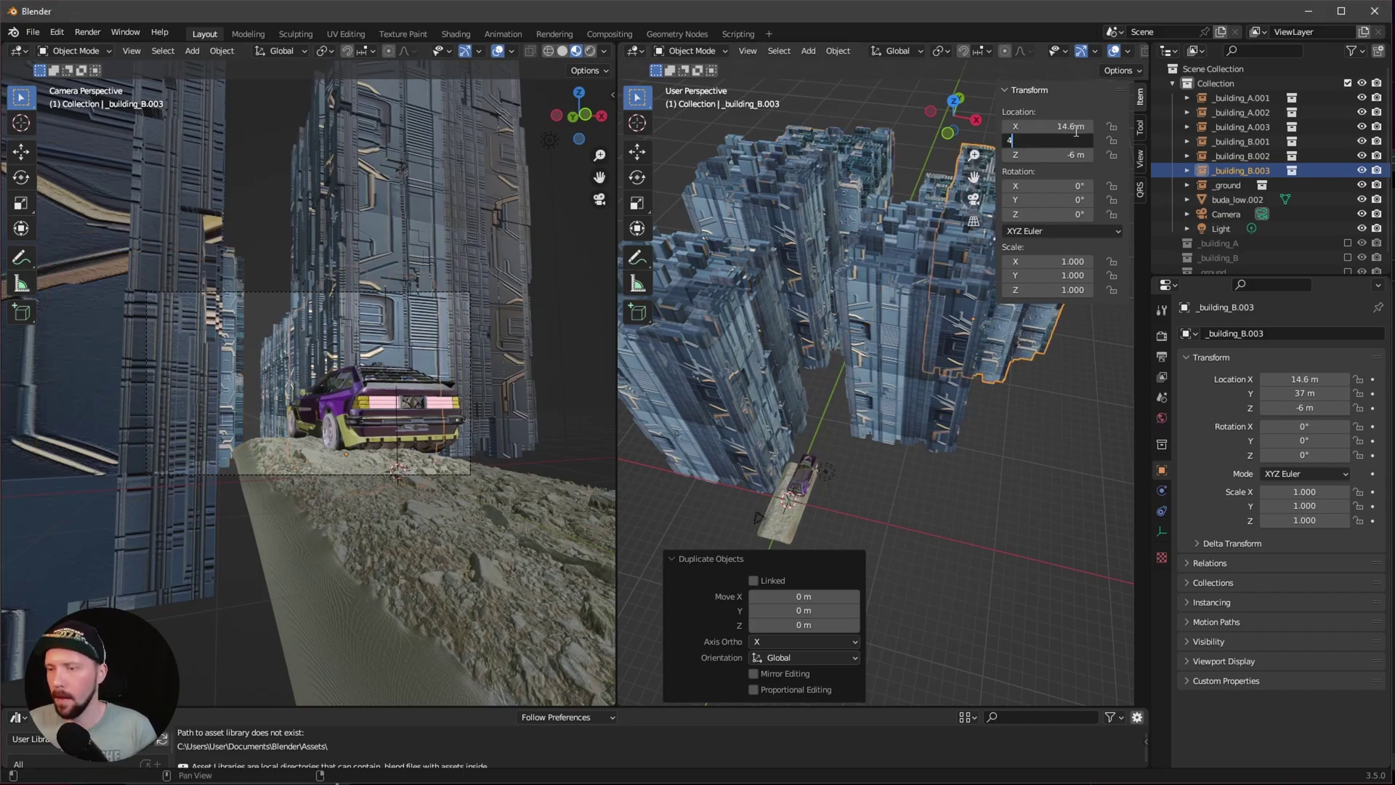
pyautogui.write('8.8')
pyautogui.press('Tab')
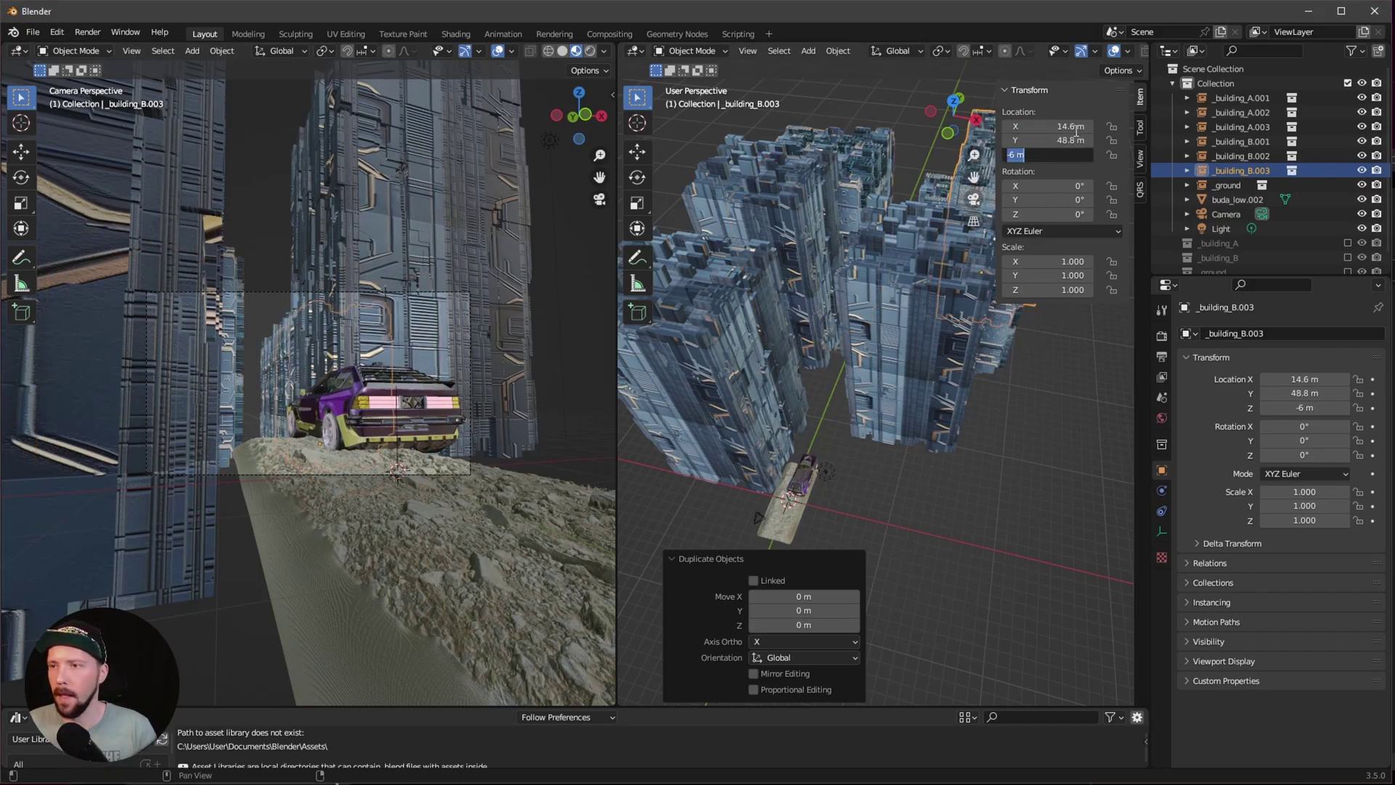
pyautogui.write('0')
pyautogui.press('Tab')
# Rotate the third _building_B instance to 90° on Z
pyautogui.press('Tab')
pyautogui.press('Tab')
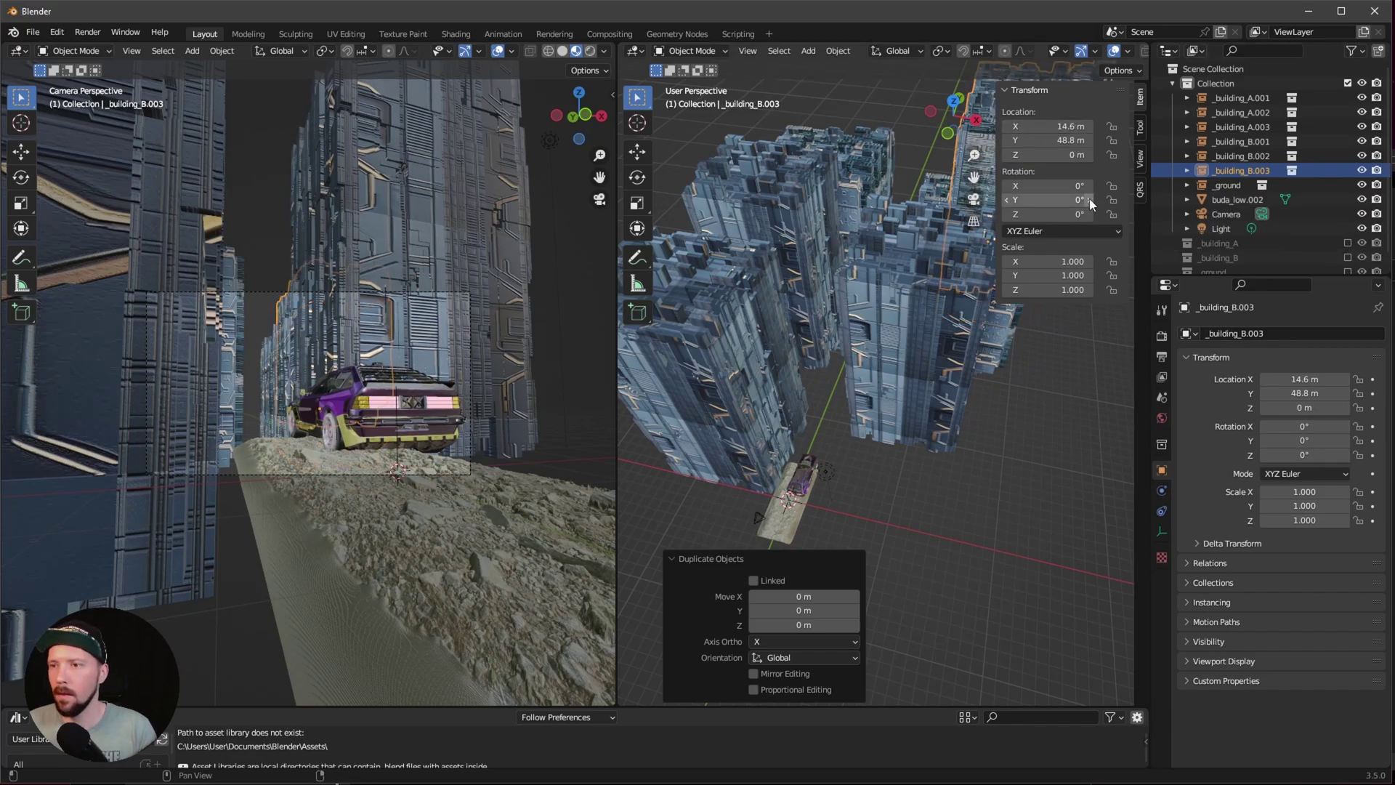
pyautogui.write('90')
pyautogui.press('Return')
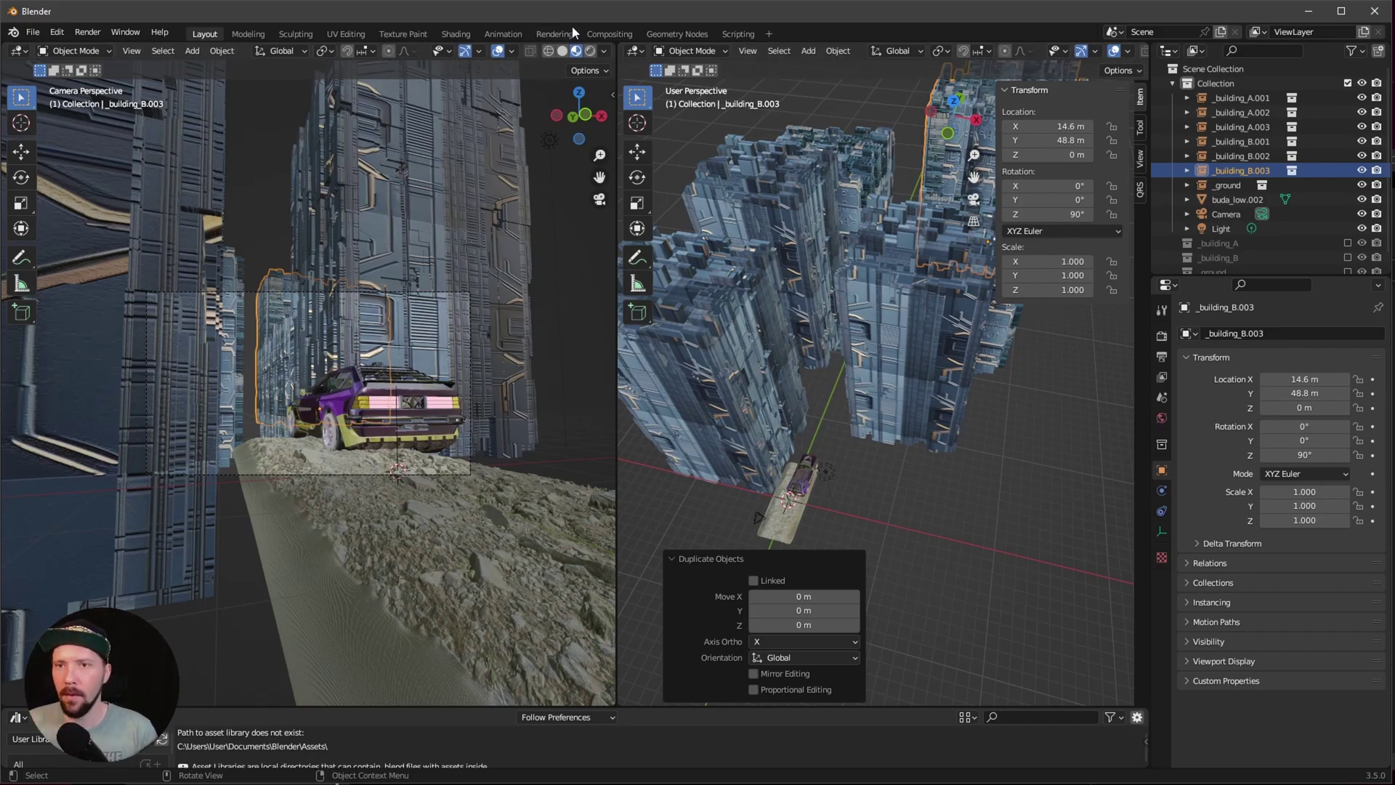
# Switch the camera view to Rendered shading and delete the Light object from the scene
pyautogui.press('z')
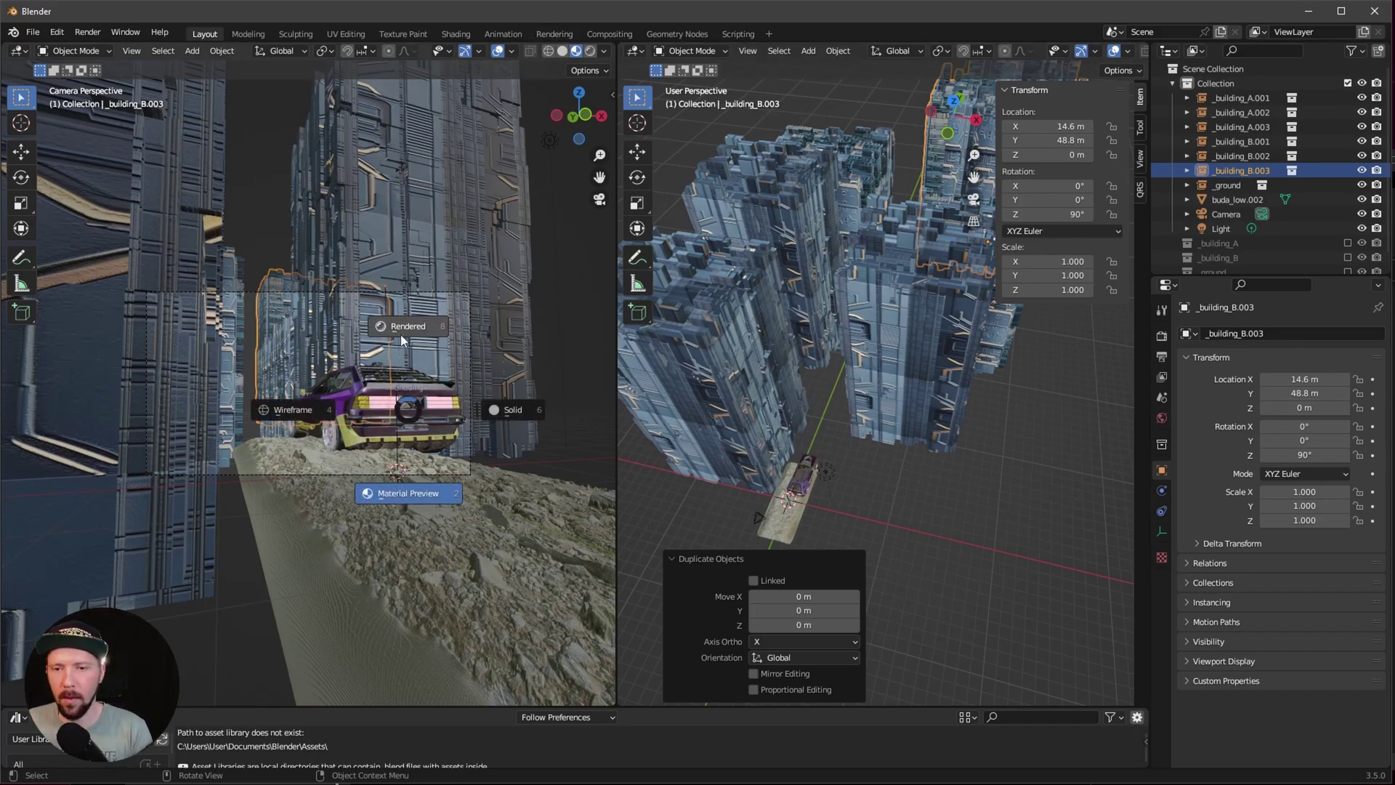
pyautogui.click(400, 334)
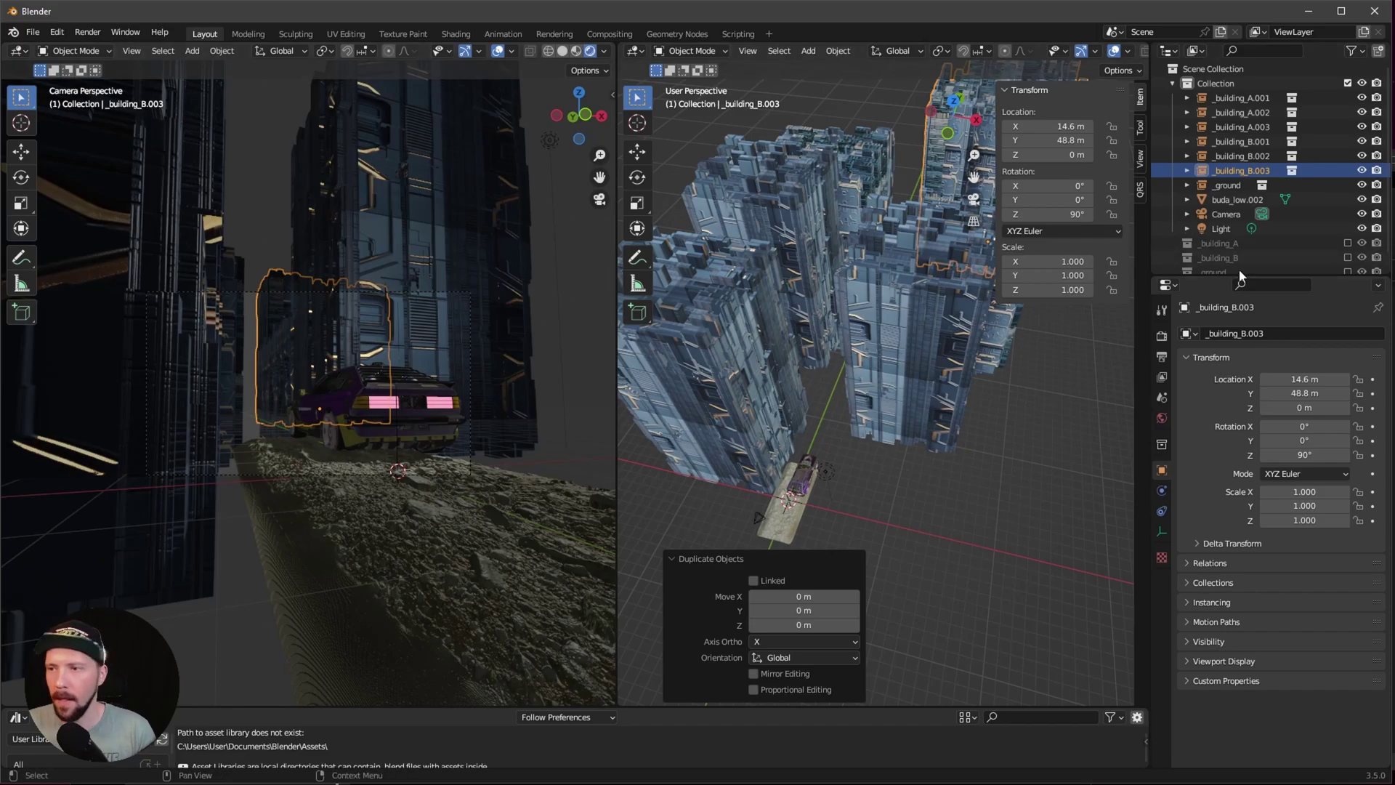
pyautogui.click(1229, 228)
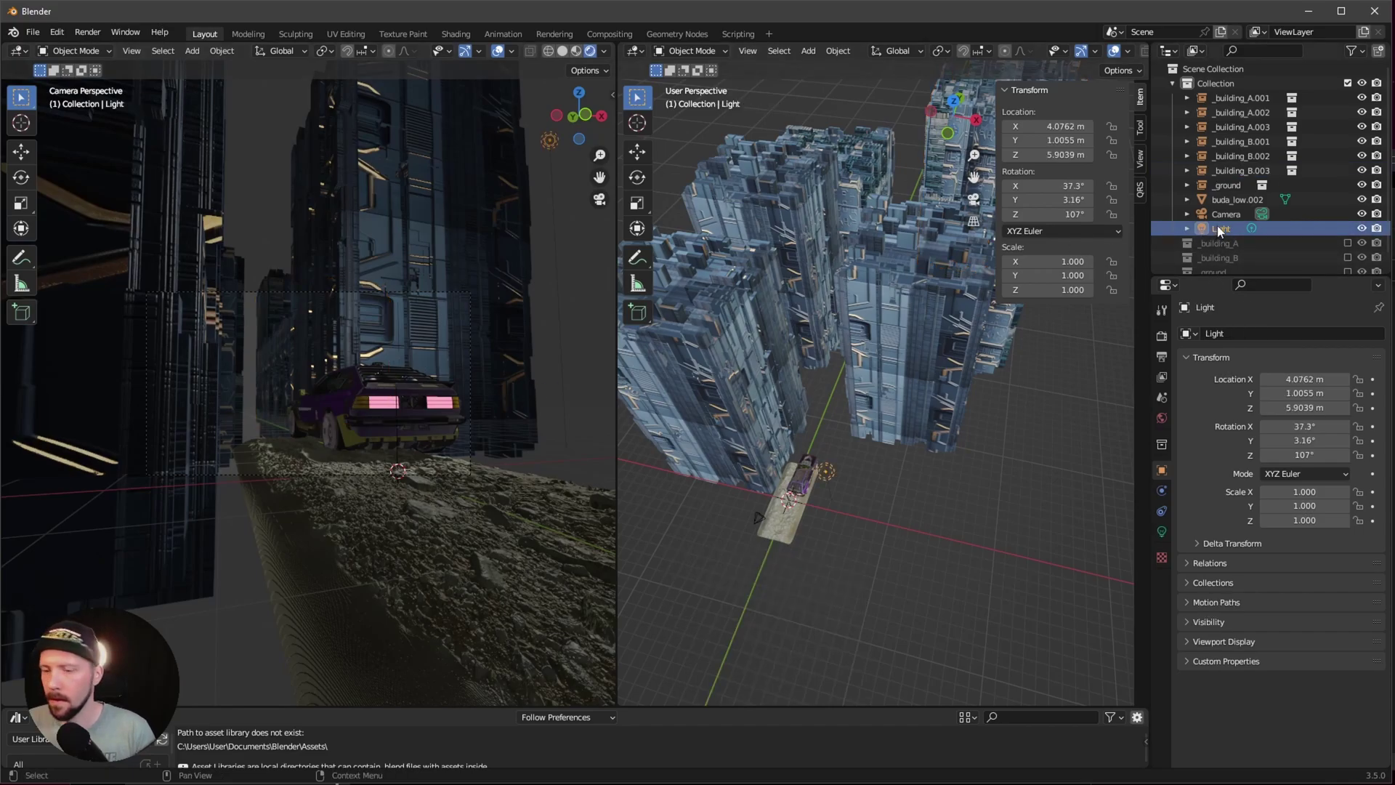
pyautogui.press('Delete')
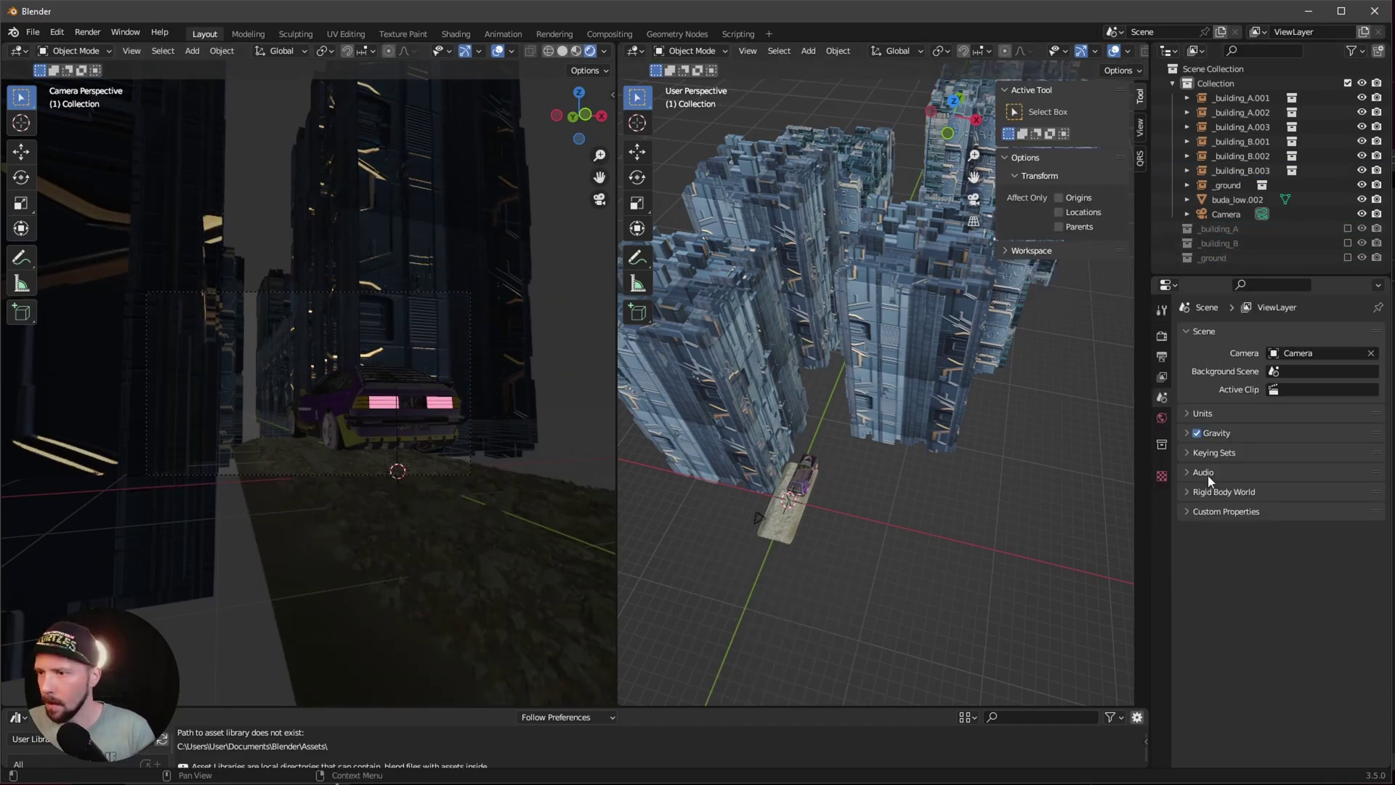
# Enable Ambient Occlusion, Bloom and Screen Space Reflections in the Eevee render settings
pyautogui.click(1161, 336)
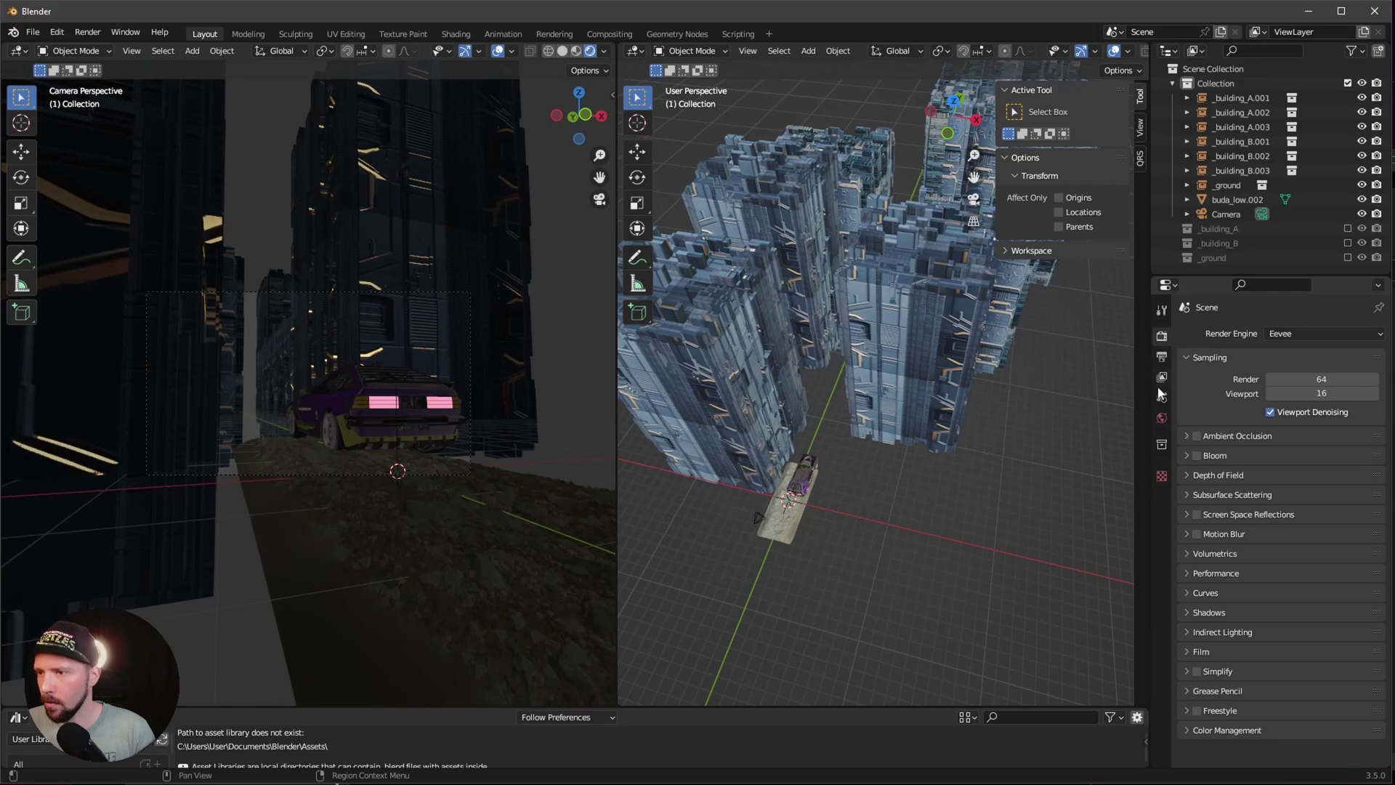
pyautogui.click(1197, 436)
pyautogui.click(1197, 455)
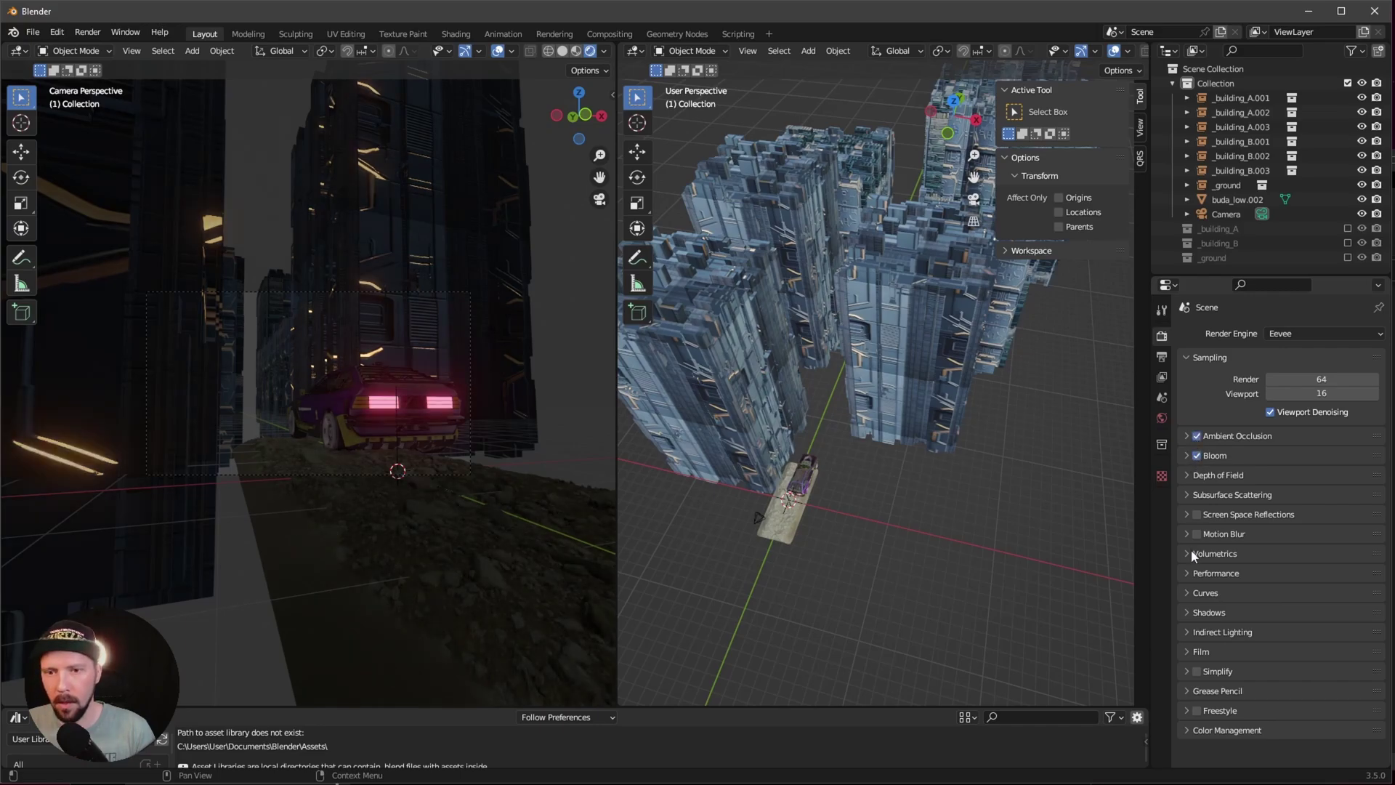
pyautogui.click(1197, 514)
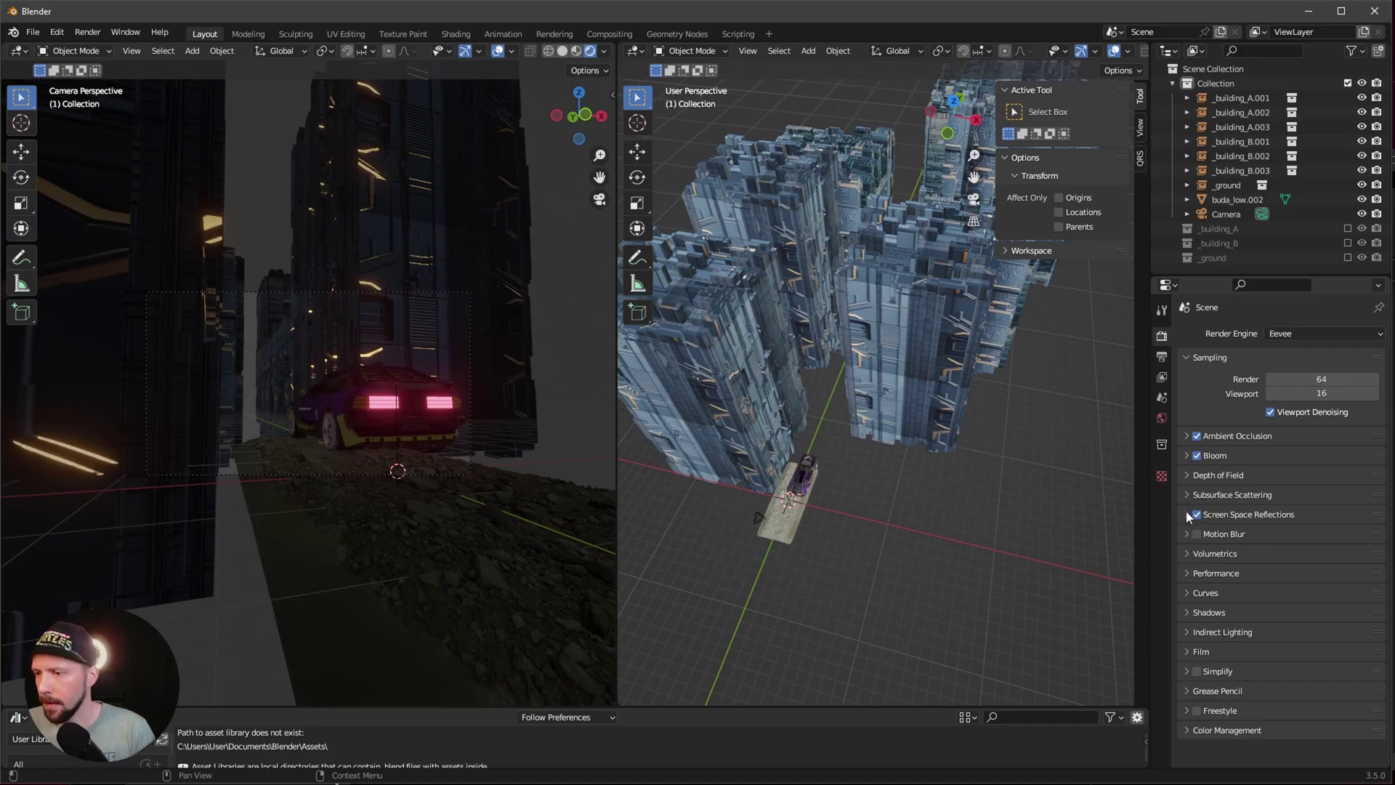
# Set the Screen Space Reflections' Trace Precision to 1.000, Max Roughness to 1.000 and Edge Fading to 0.000
pyautogui.click(1188, 515)
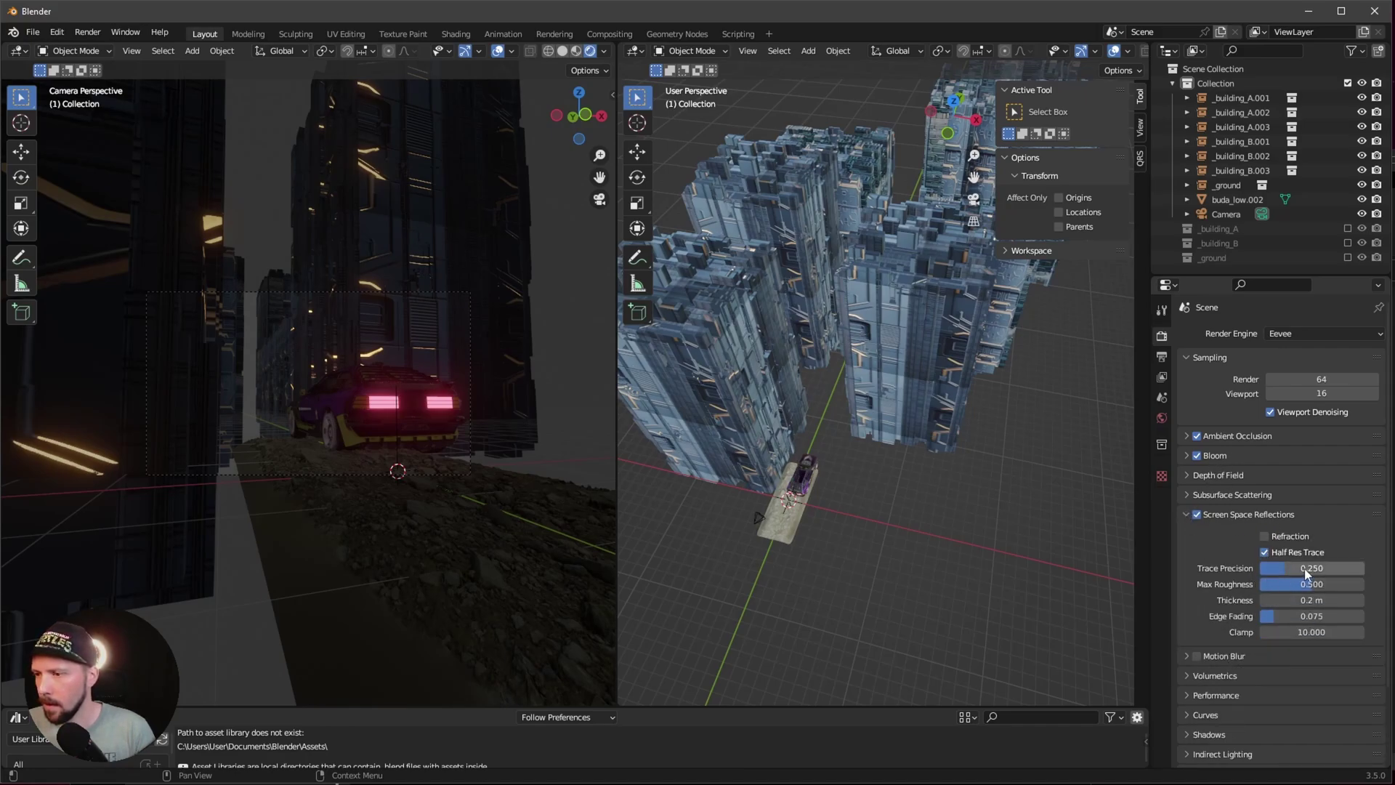
pyautogui.moveTo(1289, 565); pyautogui.dragTo(1365, 567)
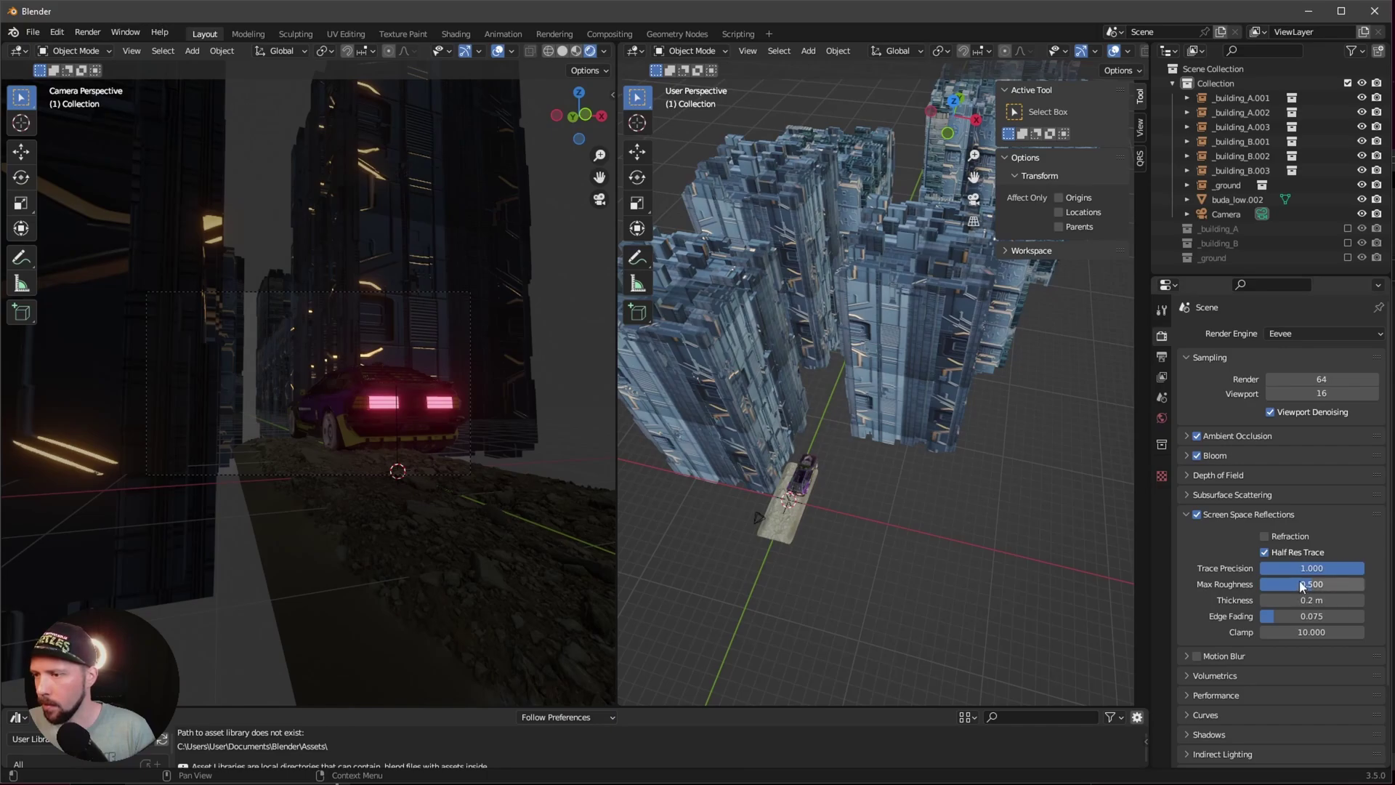
pyautogui.moveTo(1284, 621); pyautogui.dragTo(1189, 631)
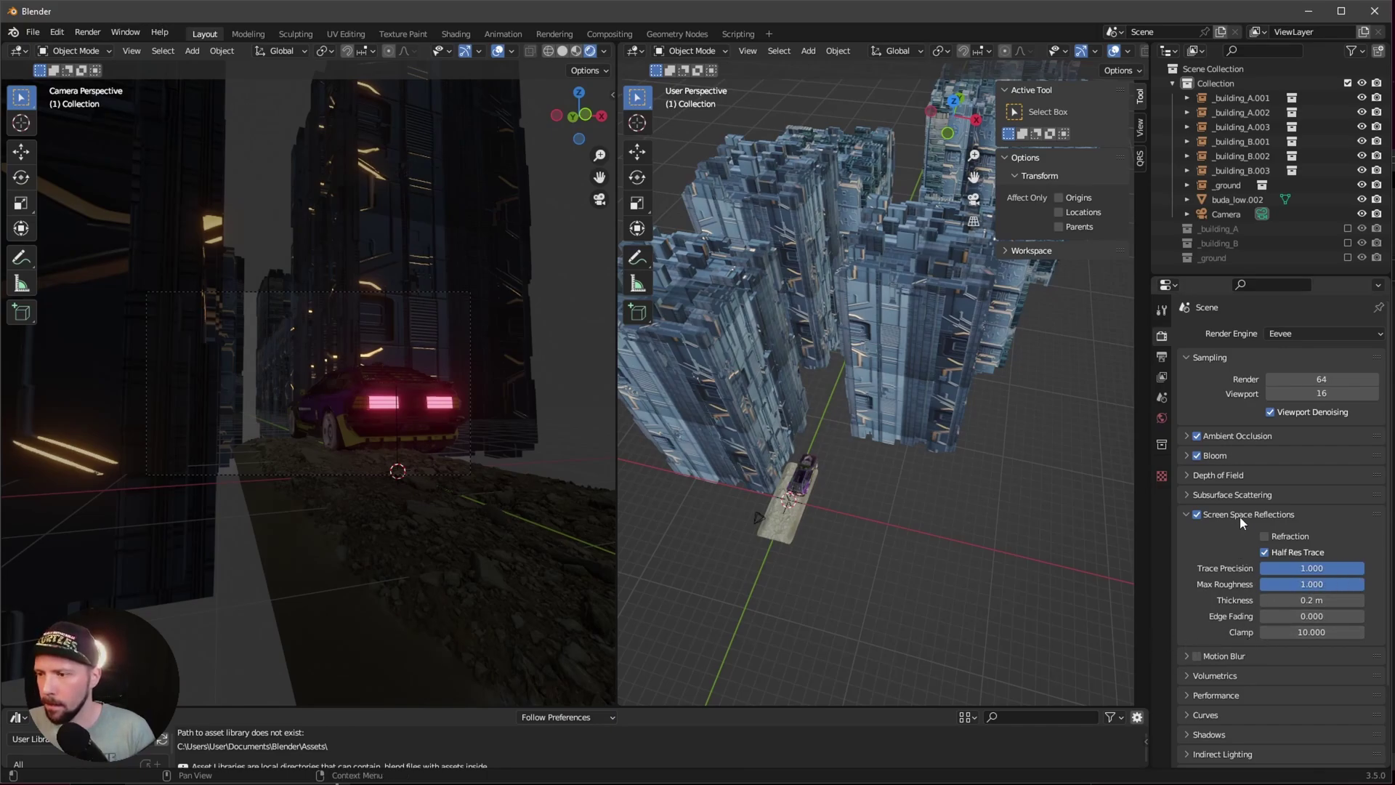
# Set the World background color to black
pyautogui.click(1162, 419)
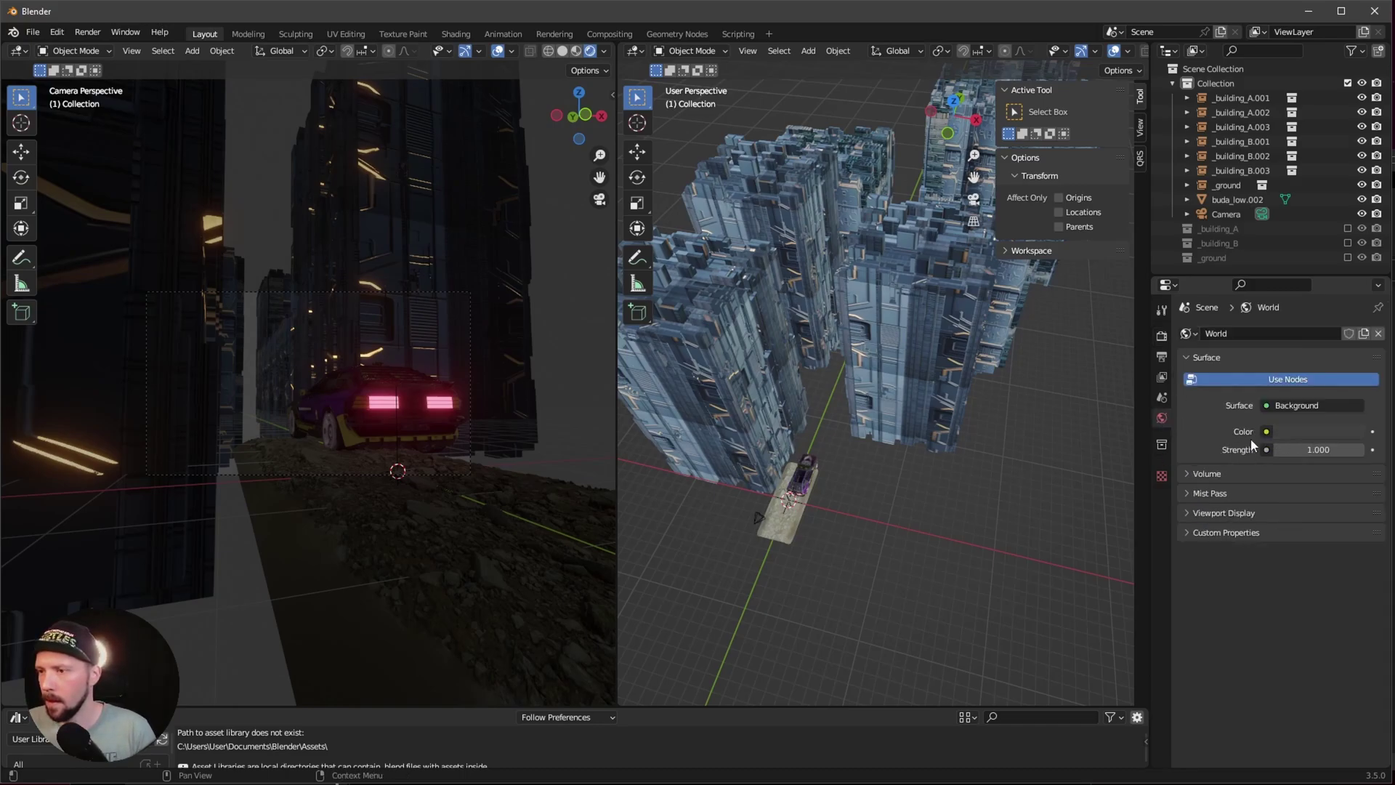
pyautogui.click(1276, 433)
pyautogui.moveTo(1354, 309); pyautogui.dragTo(1360, 385)
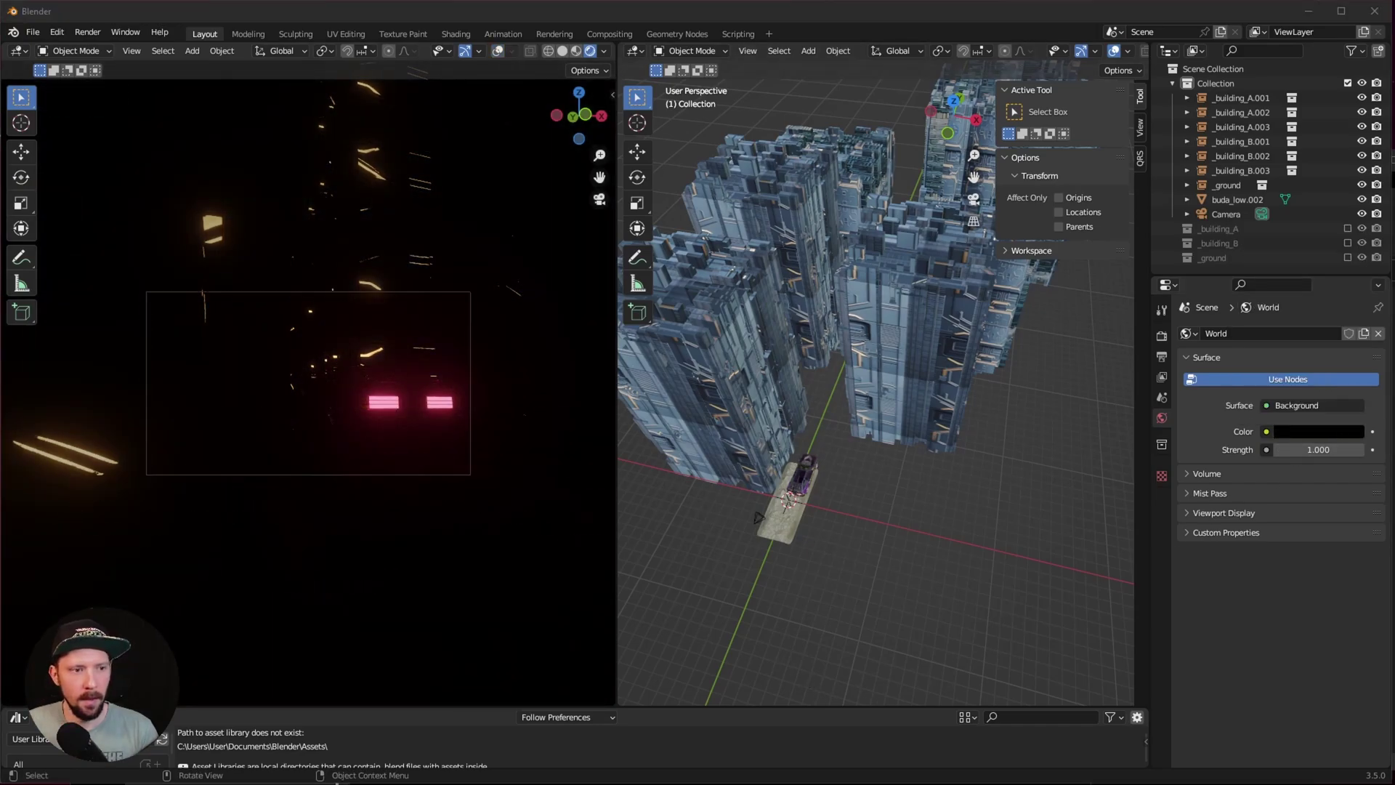
# Add an Area light to the scene at the world origin
pyautogui.hotkey('shift', 'a')
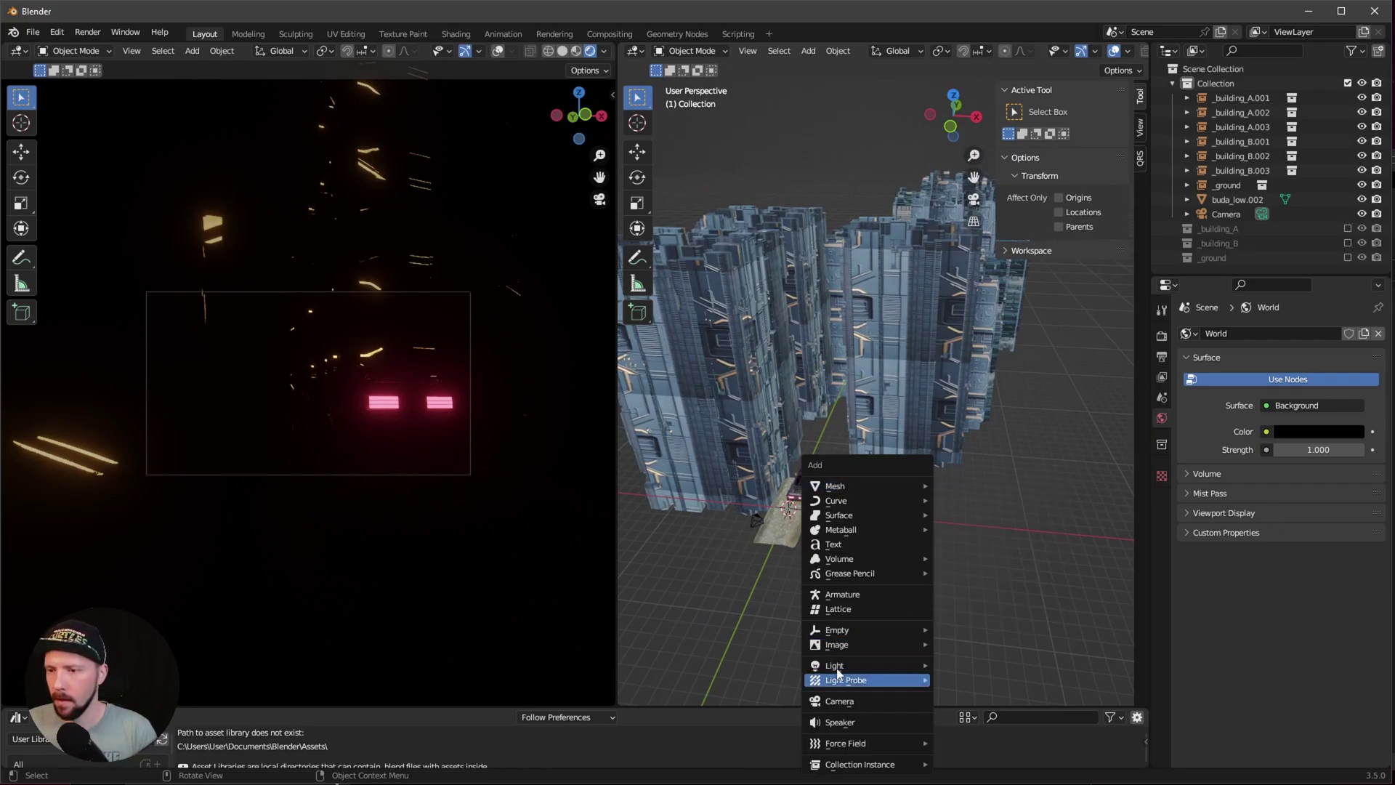
pyautogui.moveTo(865, 664)
pyautogui.click(988, 713)
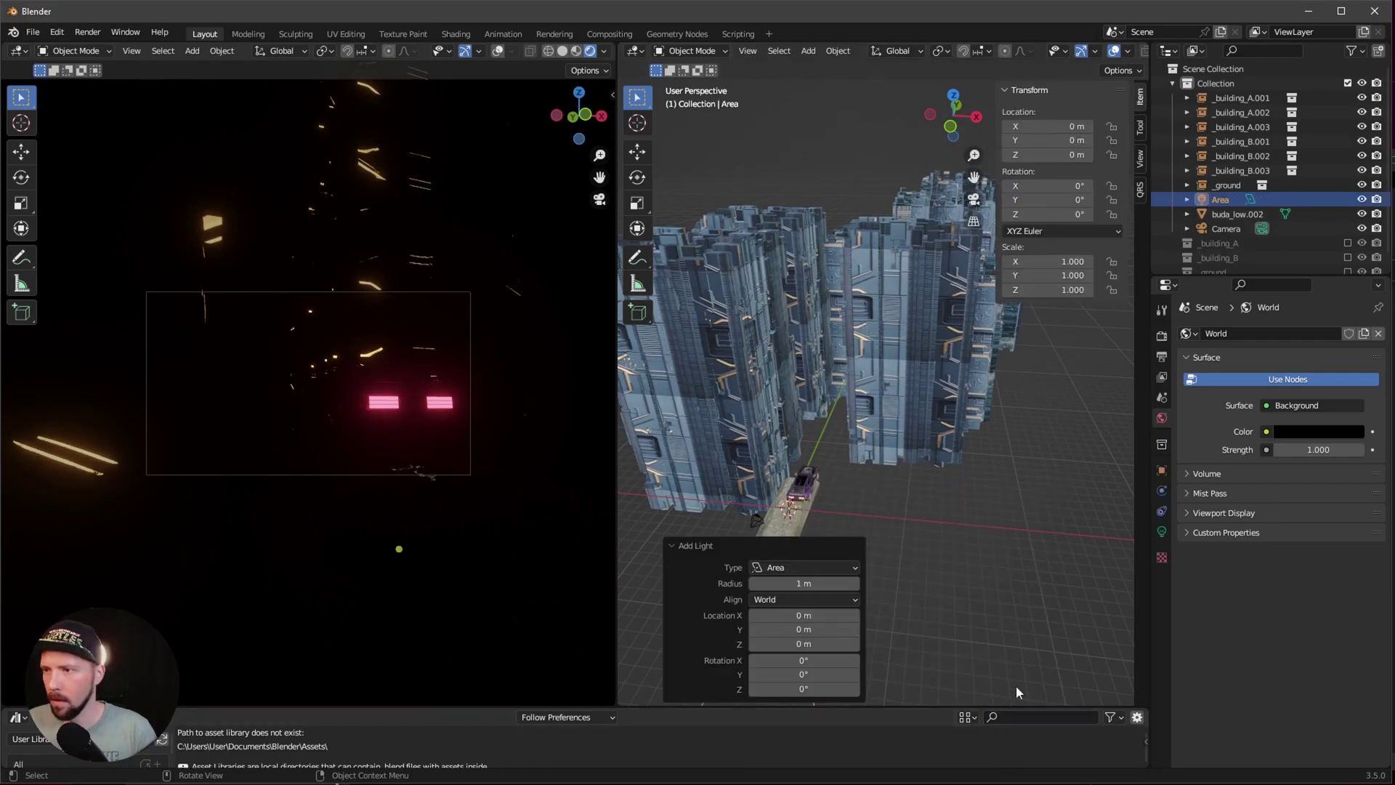
pyautogui.click(1222, 199)
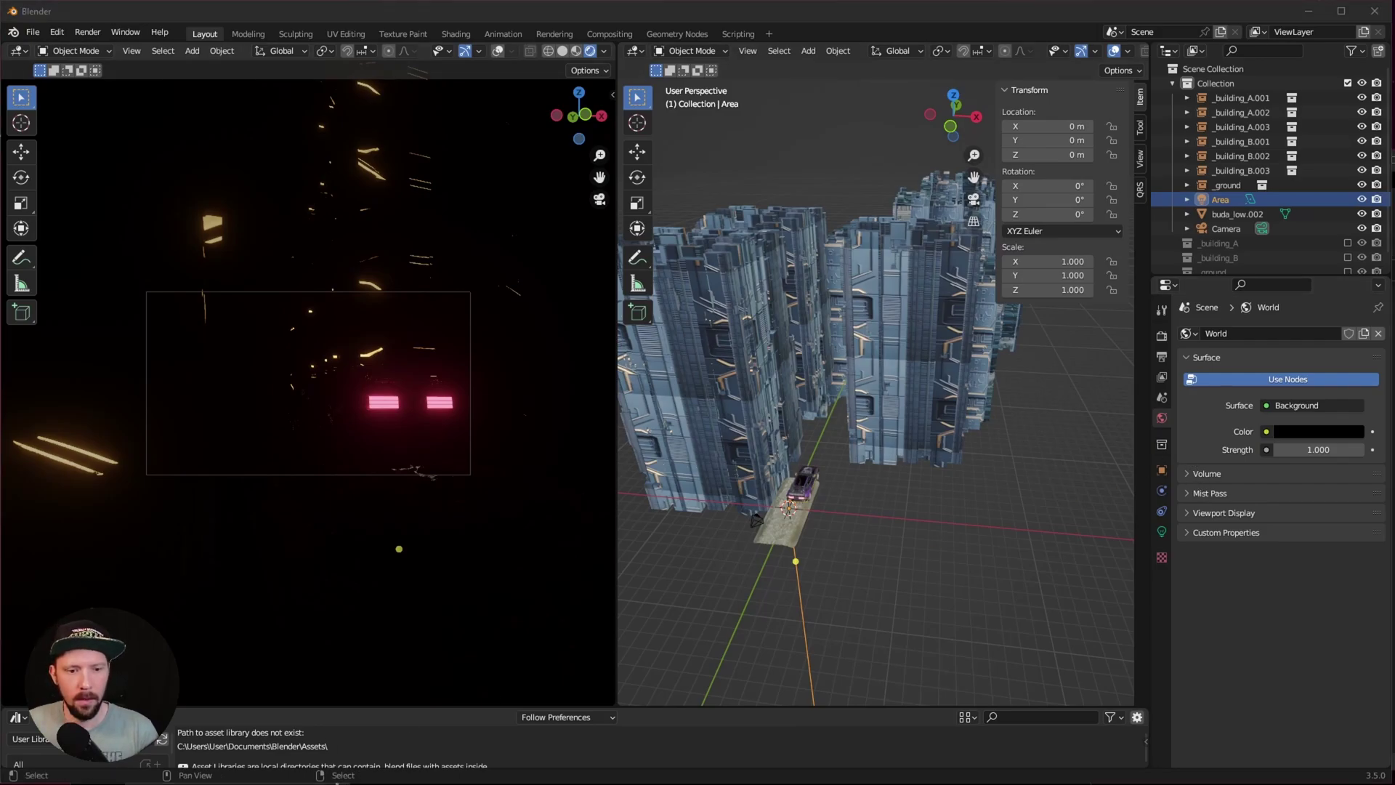
# Set the Area light's color to hex FFC071 and its power to 500000 W
pyautogui.click(1162, 531)
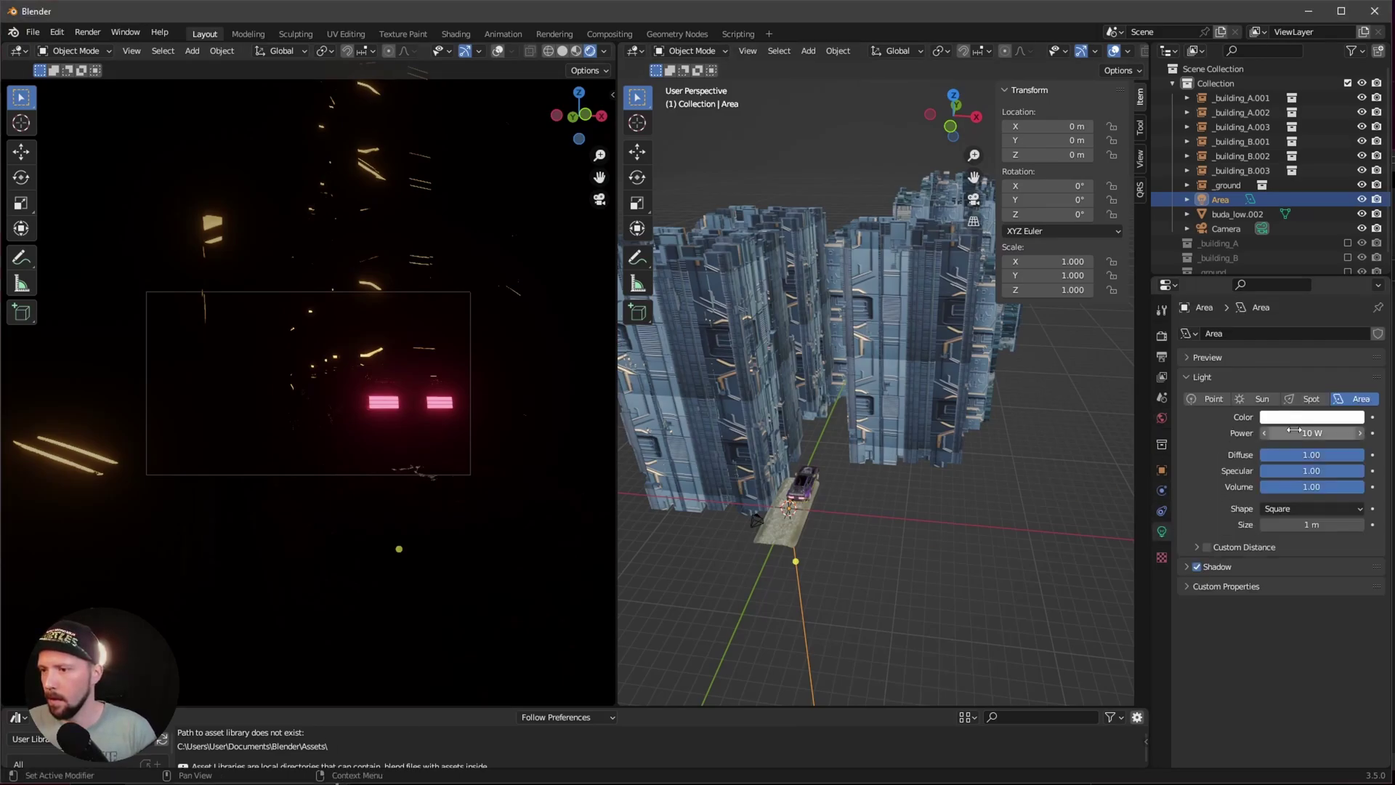
pyautogui.click(1311, 417)
pyautogui.click(1335, 345)
pyautogui.click(1286, 367)
pyautogui.hotkey('ctrl', 'v')
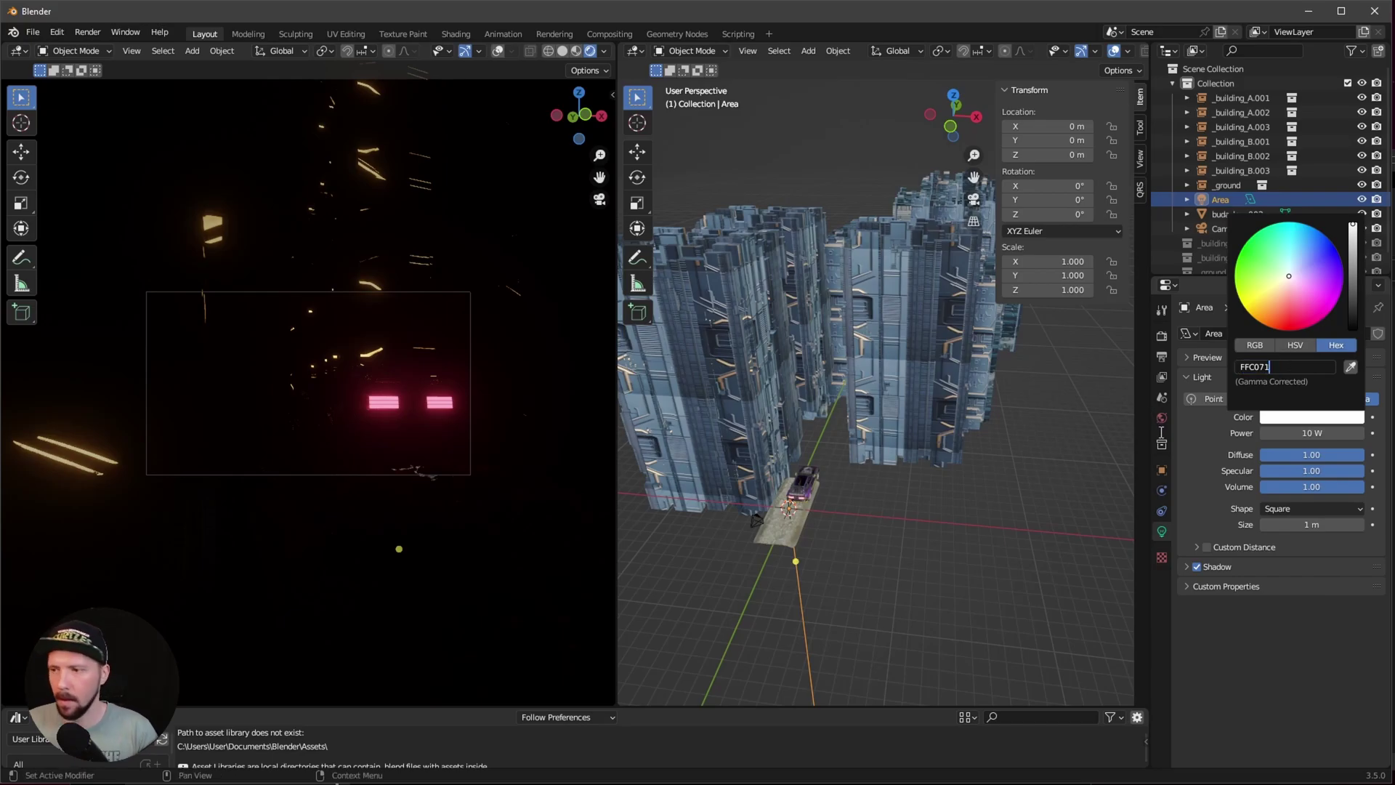
pyautogui.press('Return')
pyautogui.click(1301, 434)
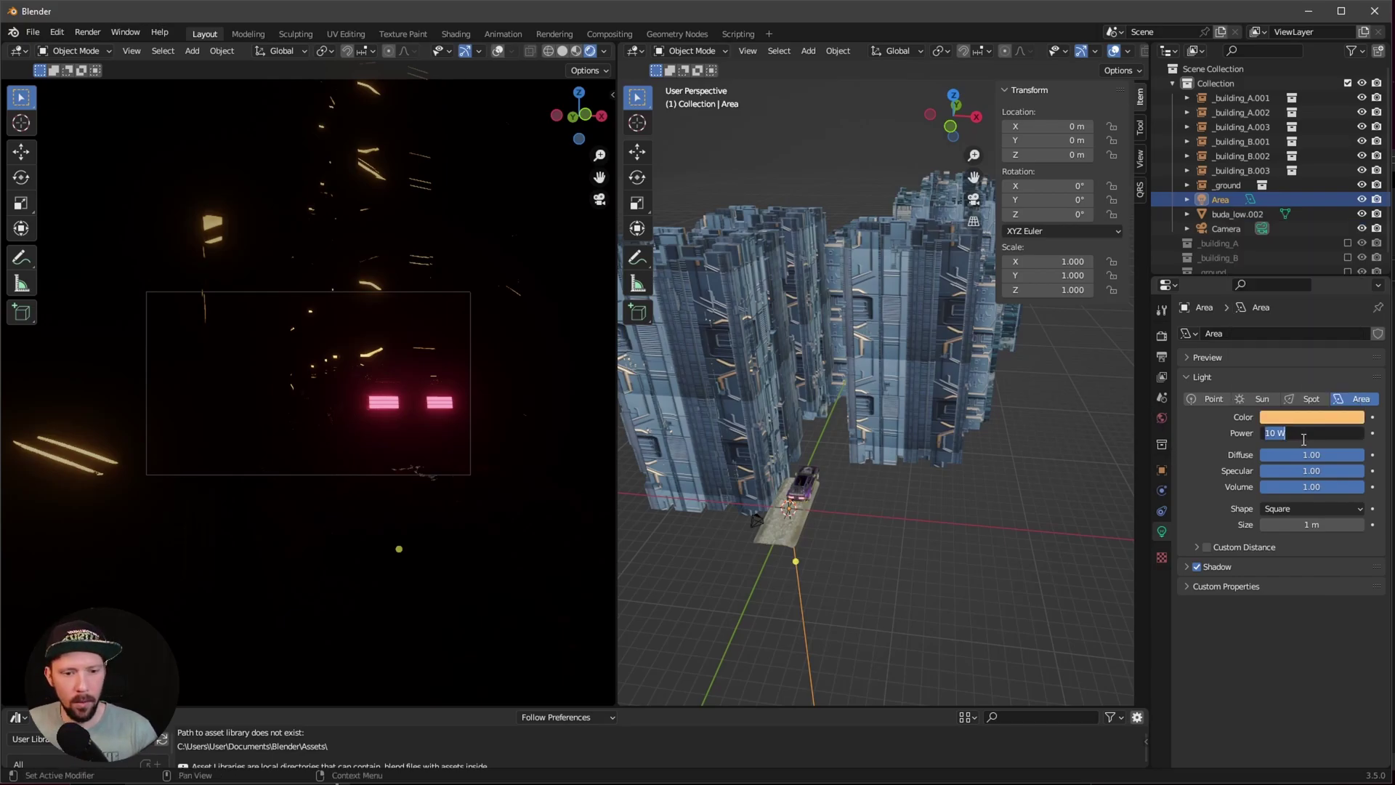
pyautogui.write('500')
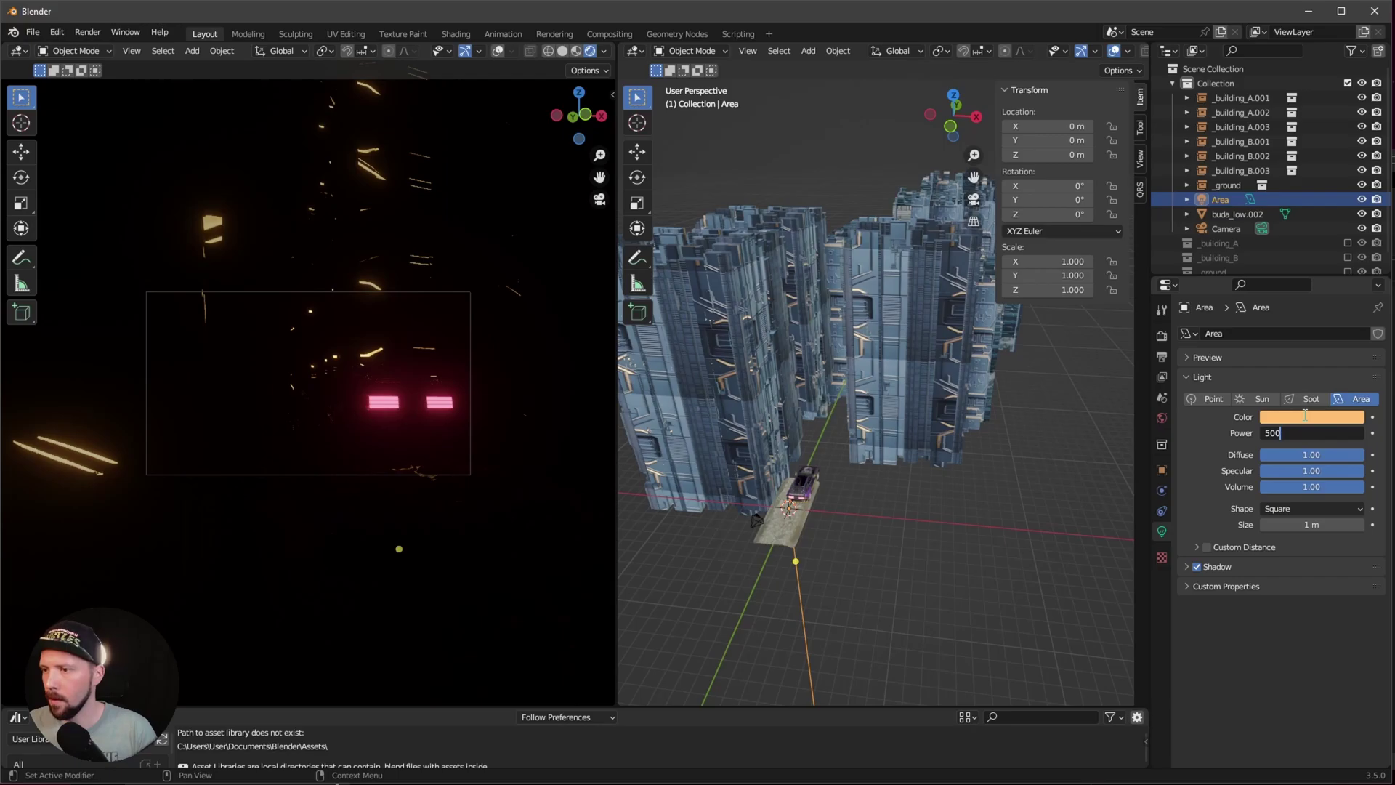
pyautogui.write('000')
pyautogui.press('Return')
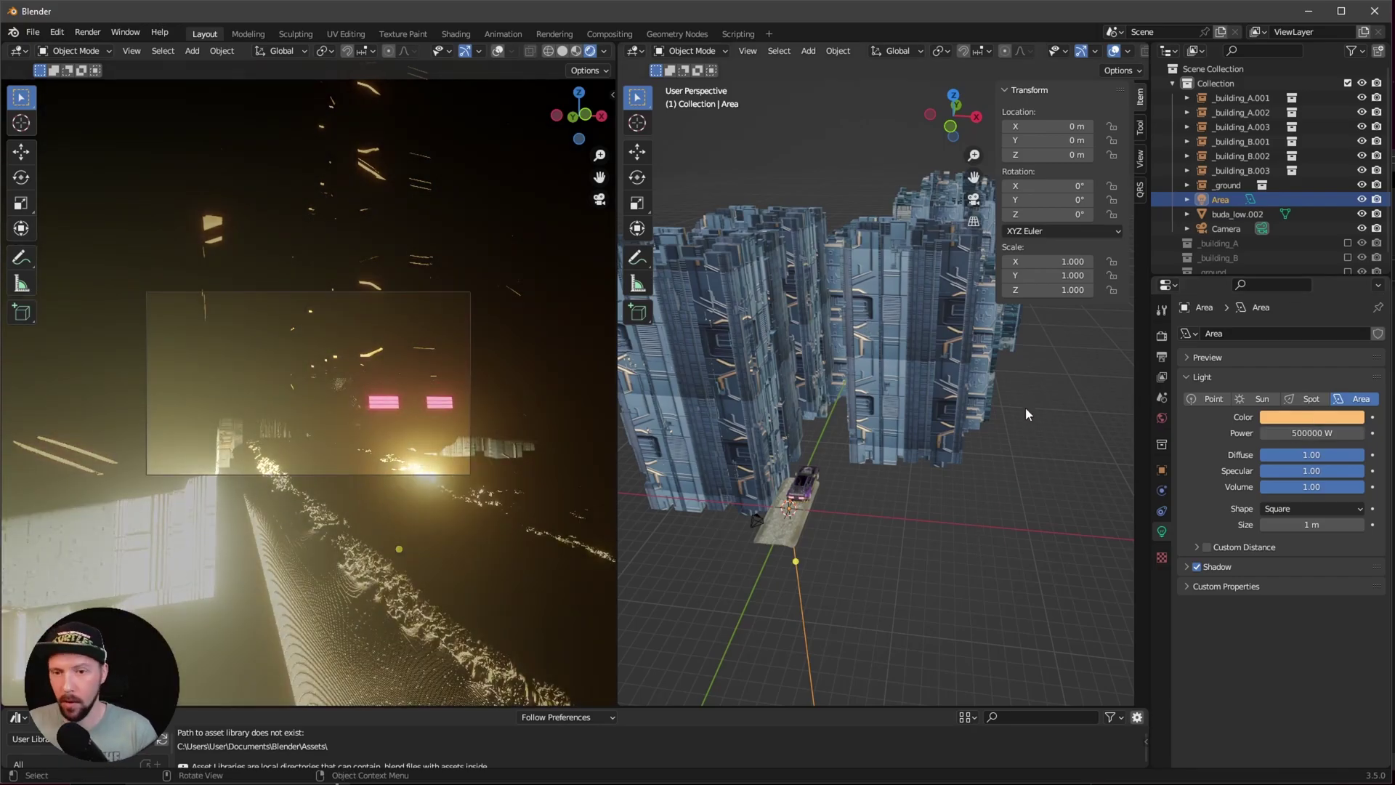
# Place the Area light at X 3.3 m, Y 49.3 m, Z 5.2 m and rotate it to -90° on X
pyautogui.click(1076, 123)
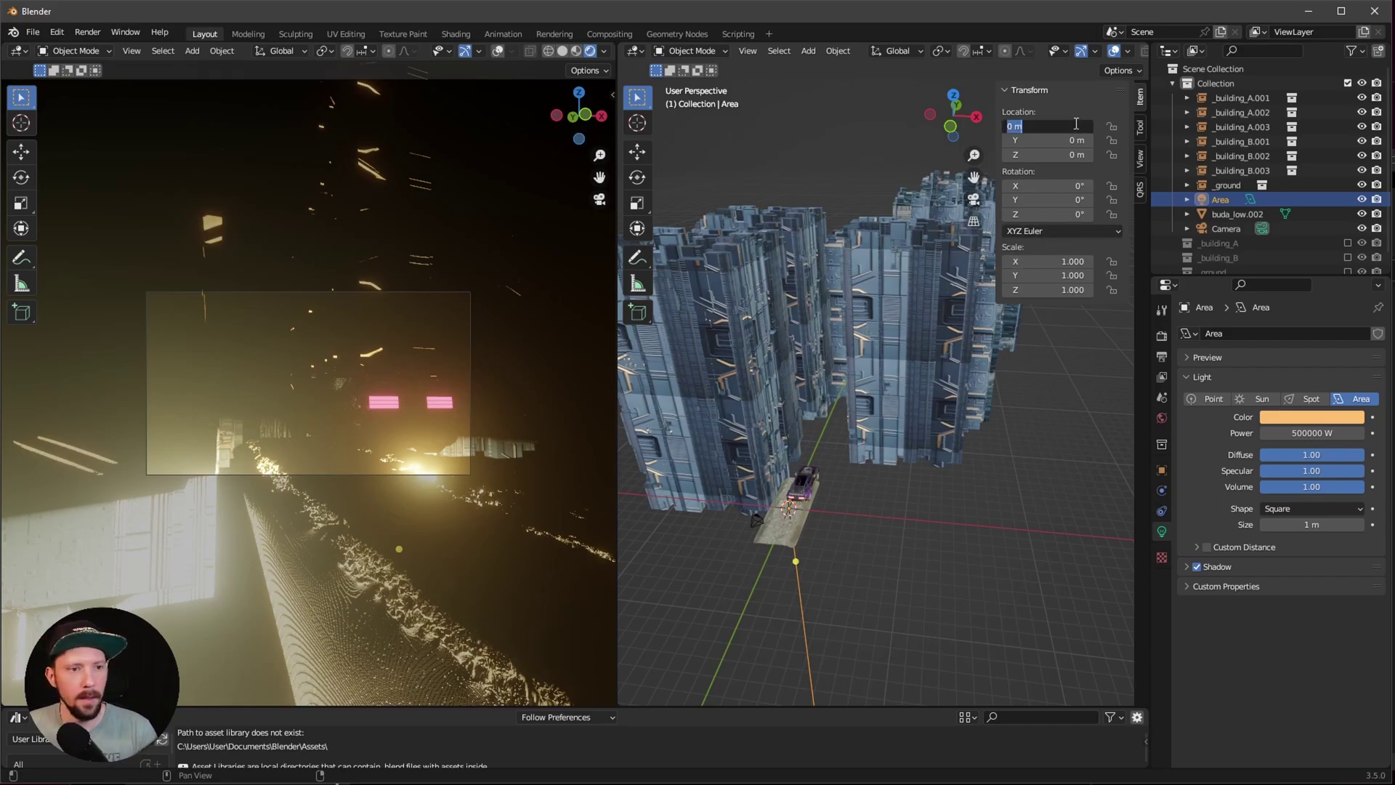
pyautogui.write('3.3')
pyautogui.press('Tab')
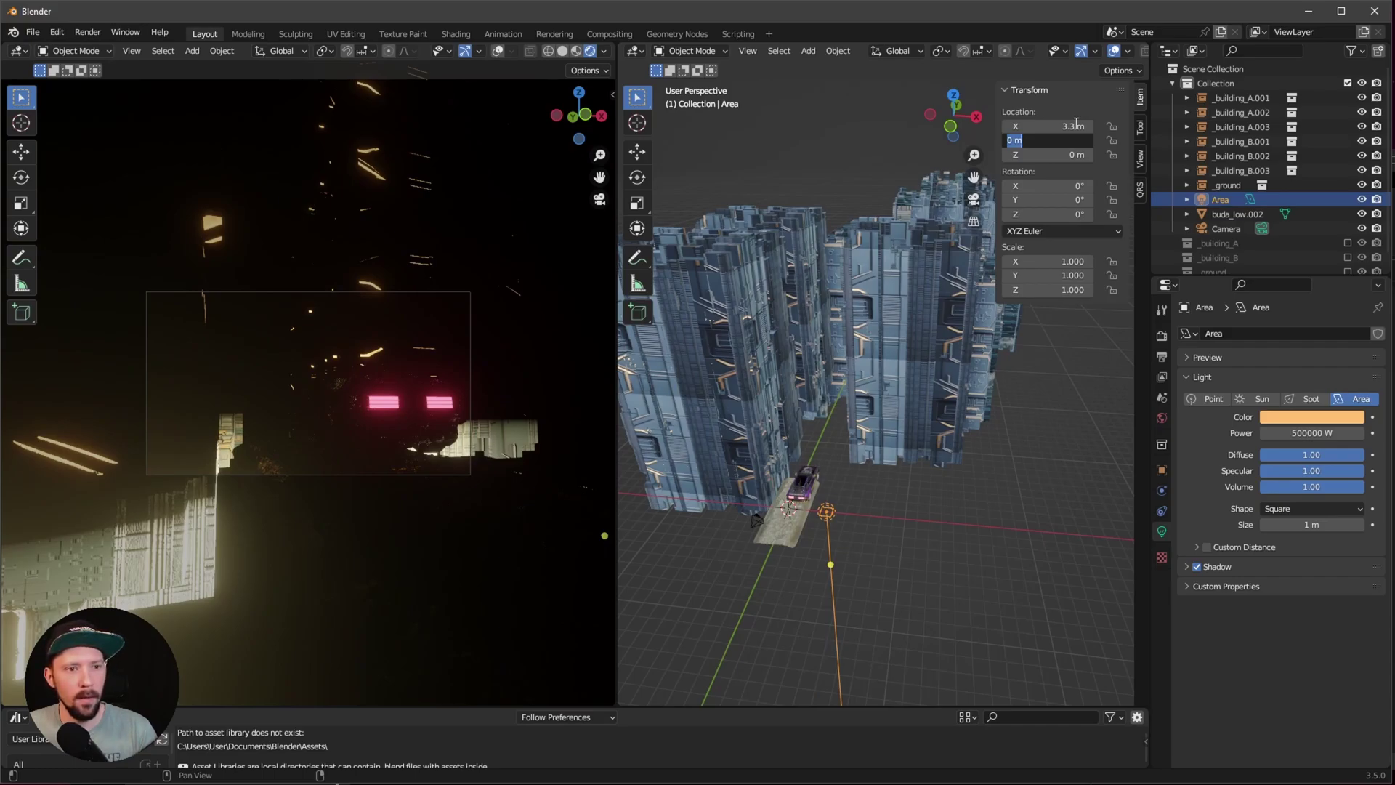
pyautogui.write('45')
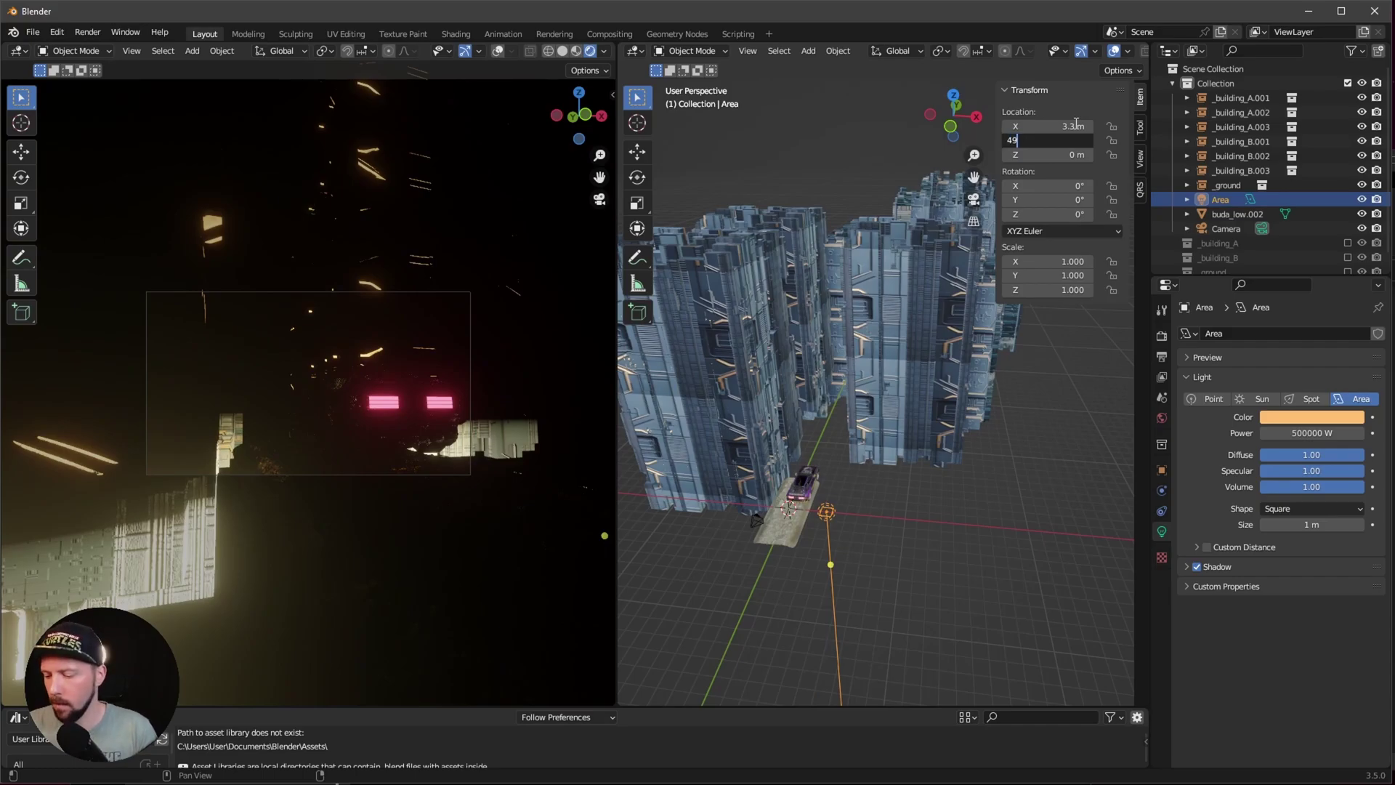
pyautogui.write('.3')
pyautogui.press('Tab')
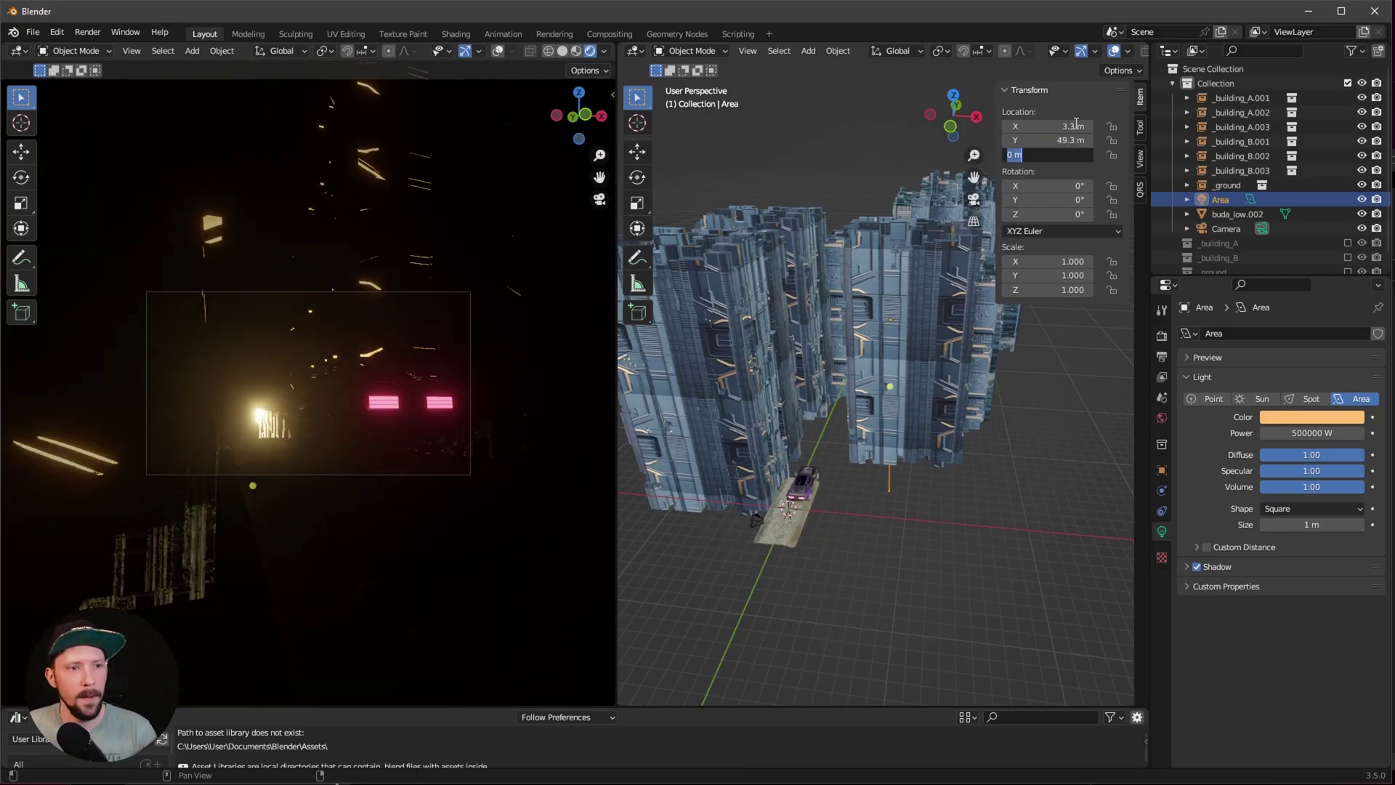
pyautogui.write('5.2')
pyautogui.press('Return')
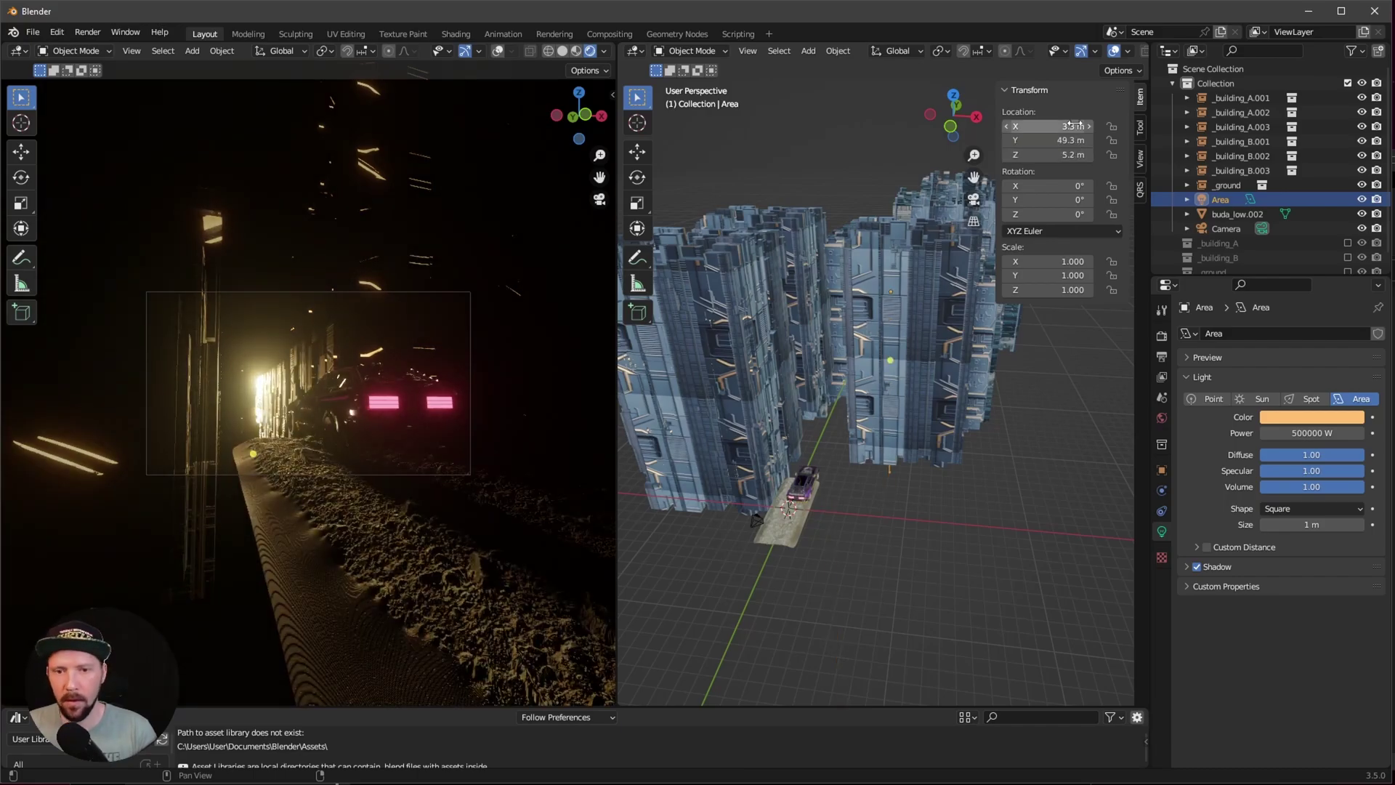
pyautogui.click(1069, 185)
pyautogui.write('-90')
pyautogui.press('Return')
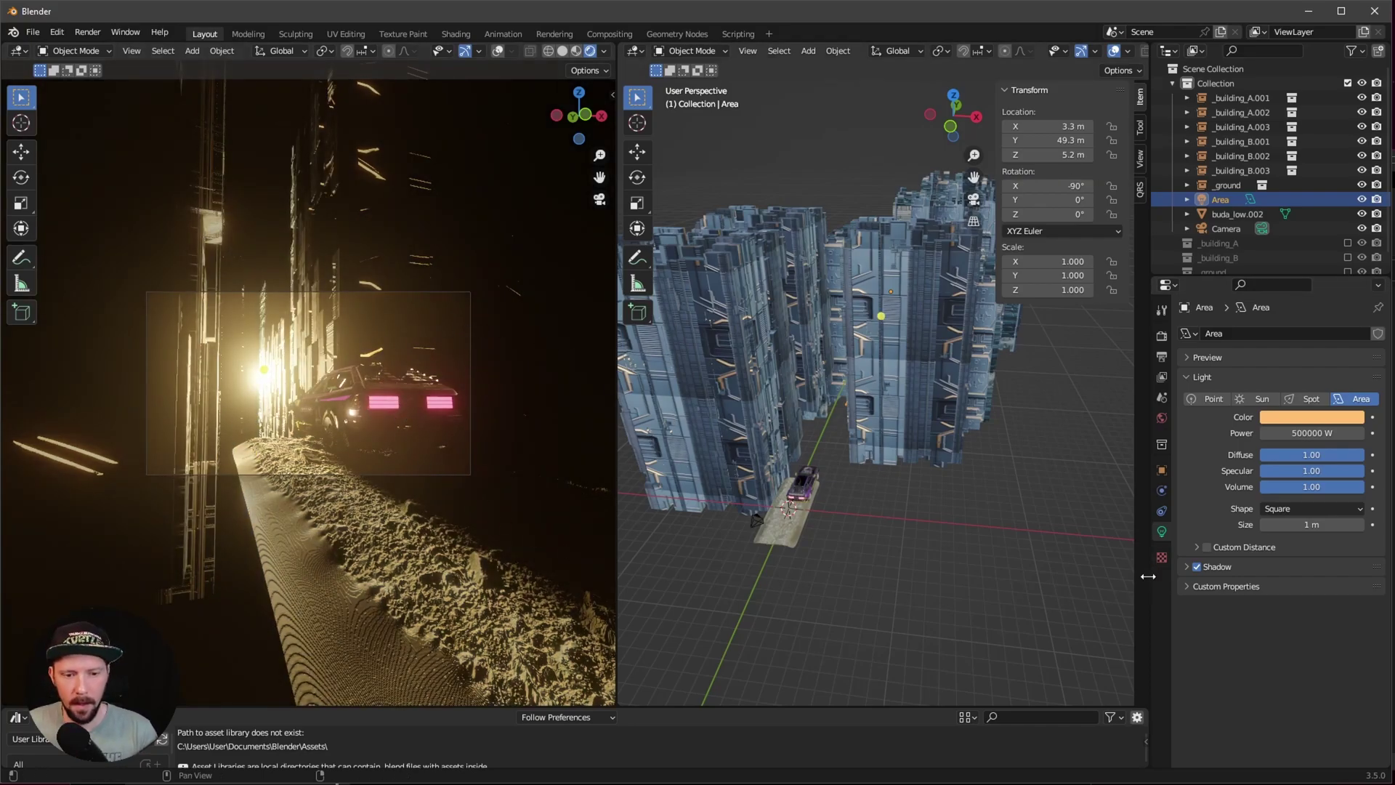
# Set the Area light's size to 50 m and enable Contact Shadows for it
pyautogui.click(1314, 524)
pyautogui.write('50')
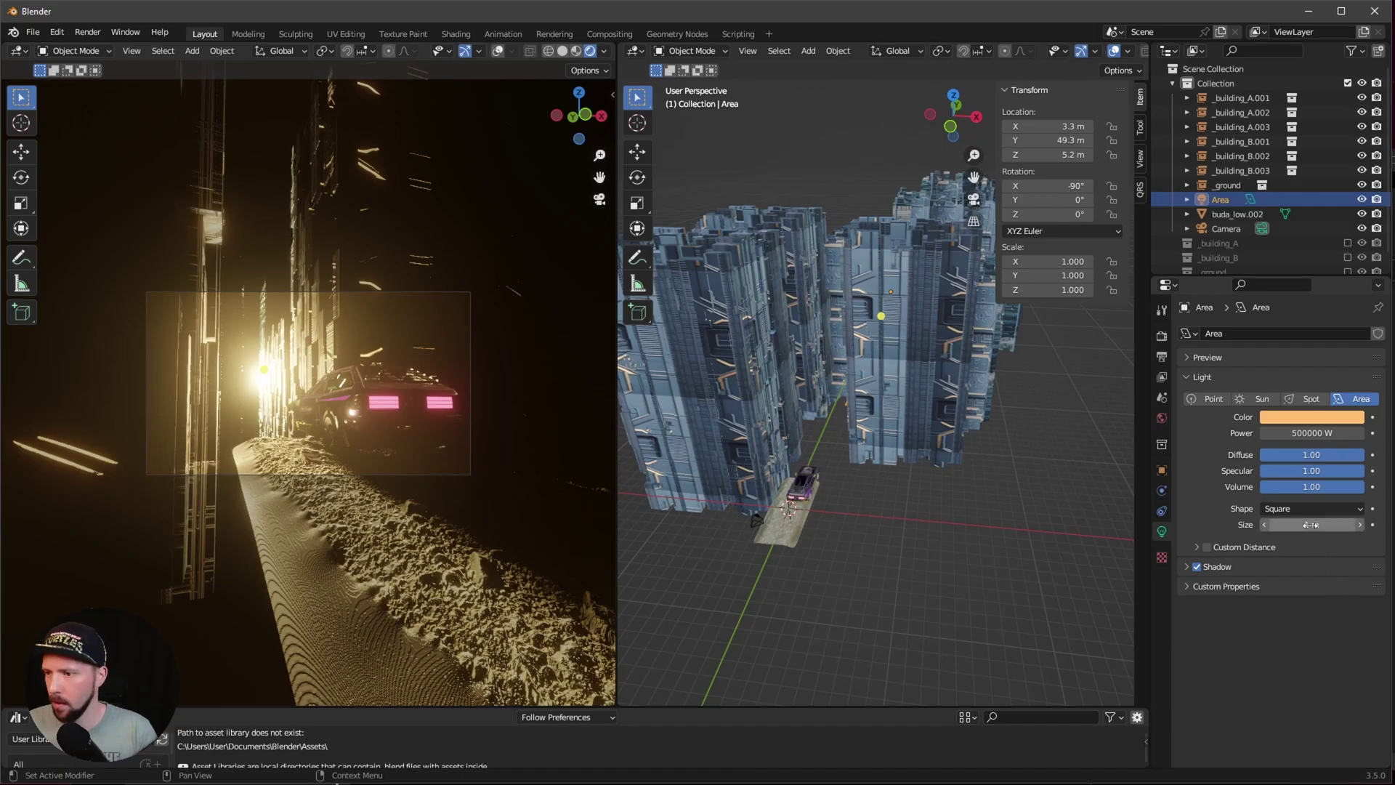
pyautogui.press('Return')
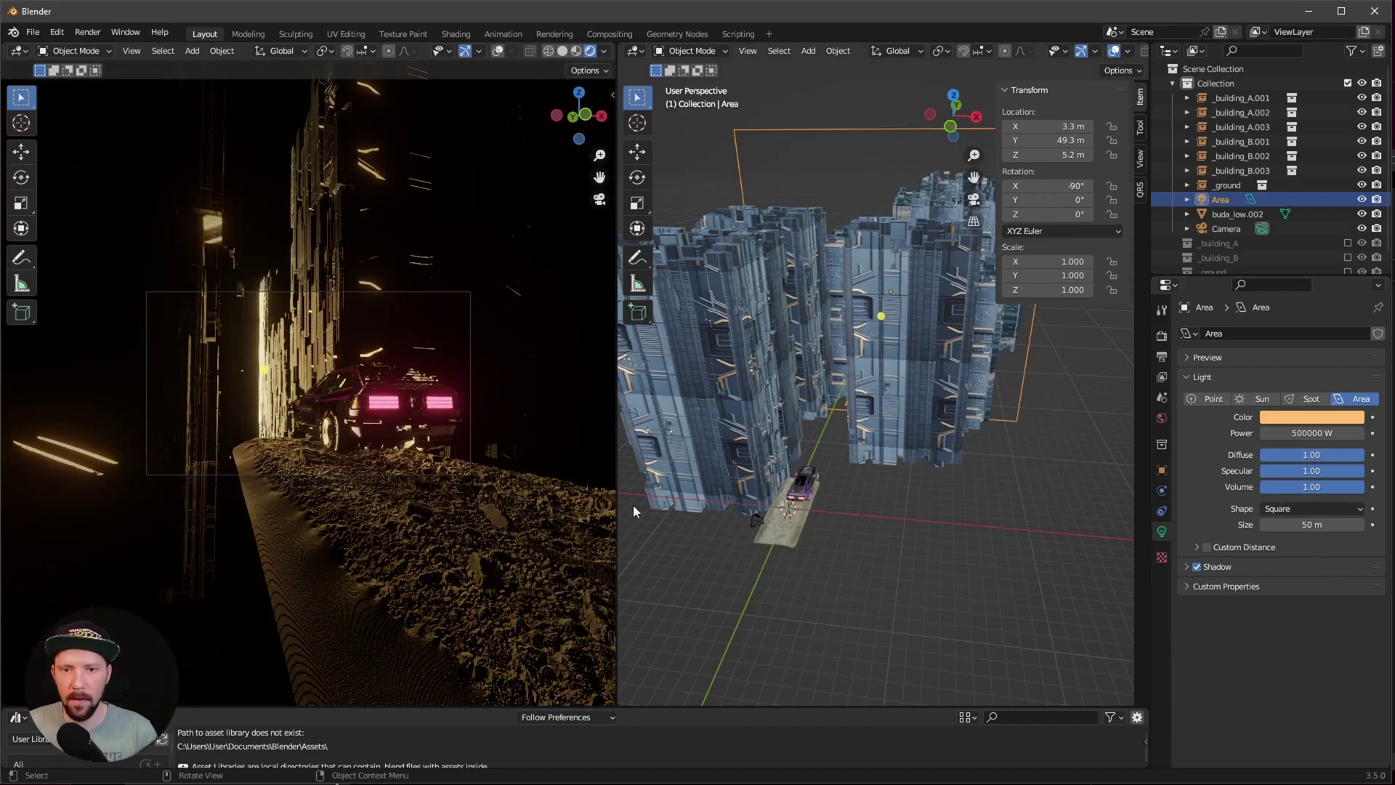
pyautogui.click(1214, 566)
pyautogui.click(1208, 626)
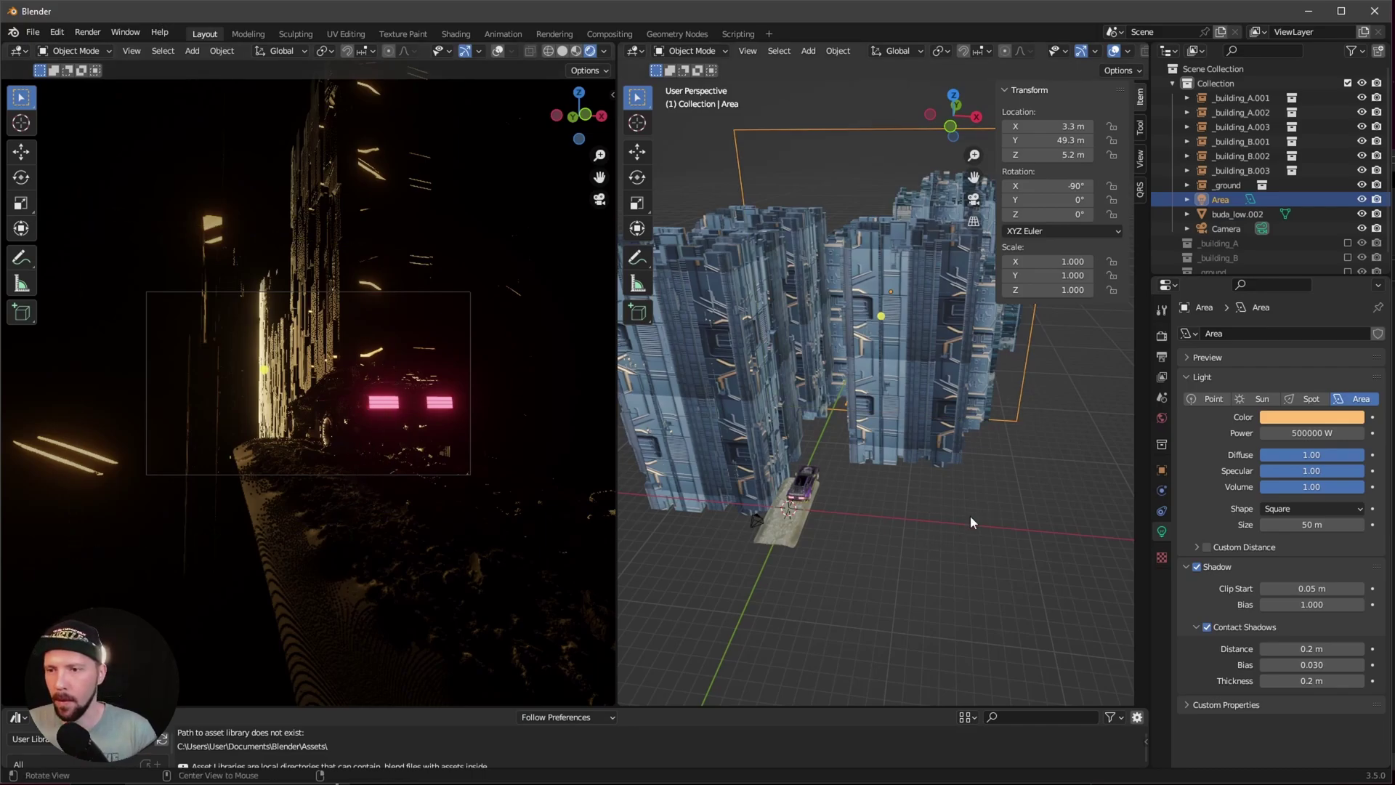
# Add a cube at the world origin and rename it fog
pyautogui.moveTo(971, 522); pyautogui.dragTo(901, 545, button='middle')
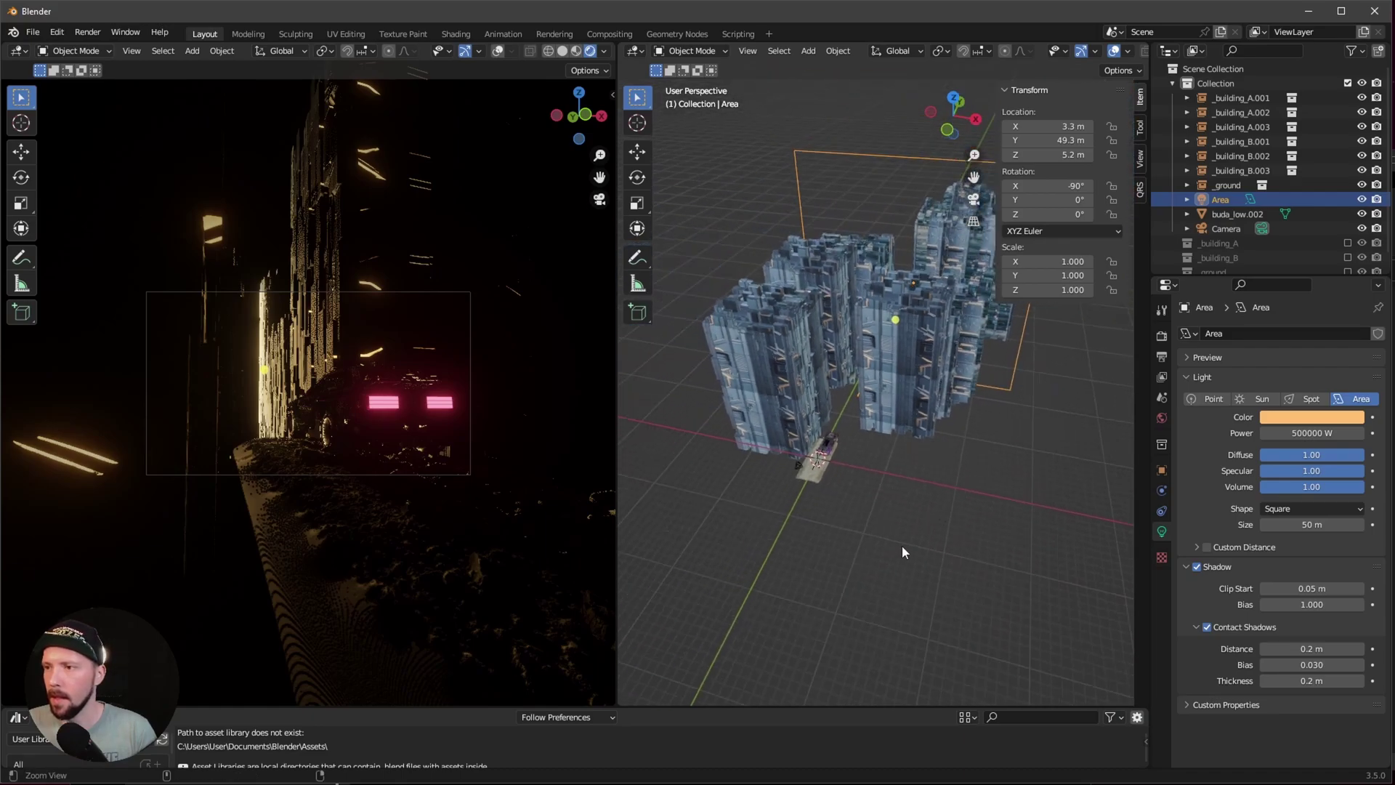
pyautogui.hotkey('shift', 'a')
pyautogui.click(1009, 356)
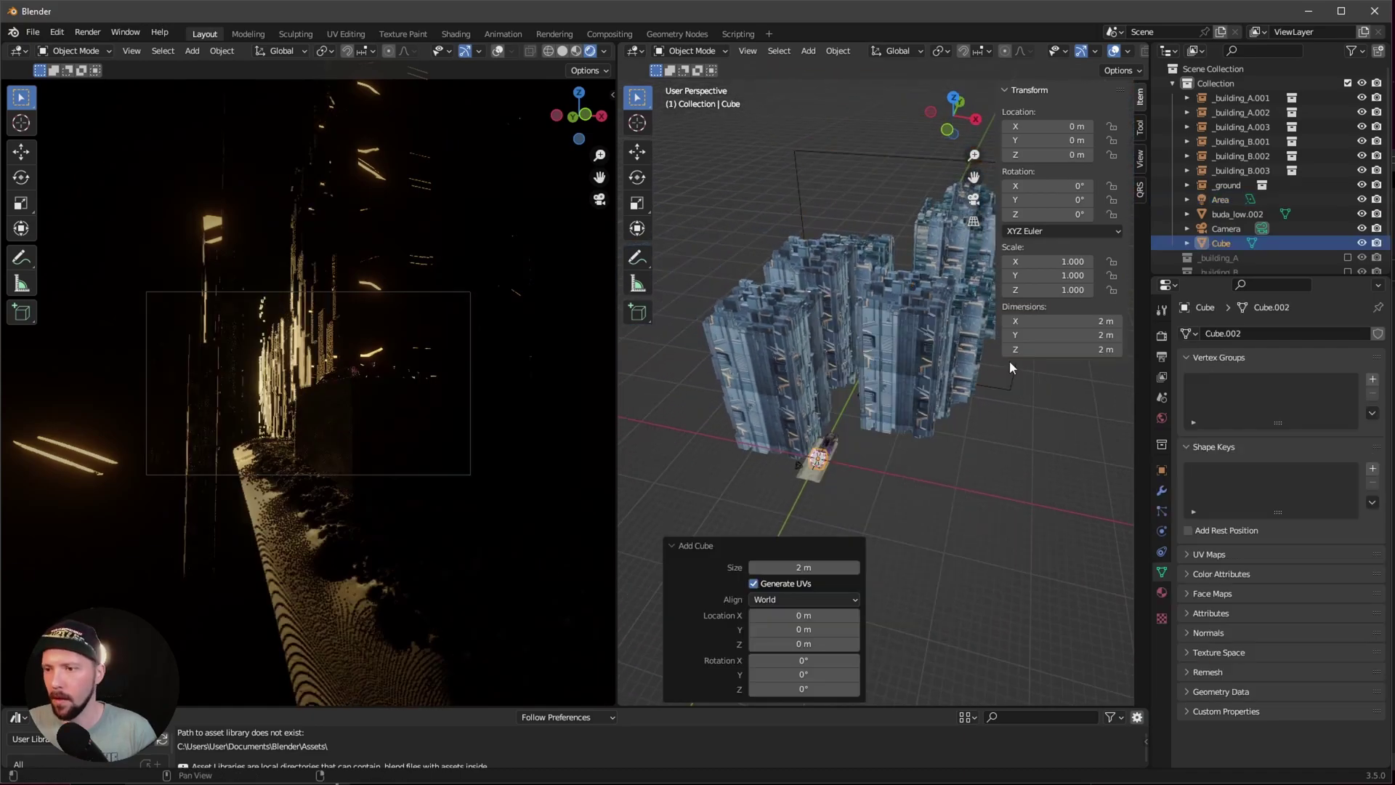
pyautogui.doubleClick(1228, 243)
pyautogui.scroll(-1, 1229, 245)
pyautogui.write('fog')
pyautogui.press('Return')
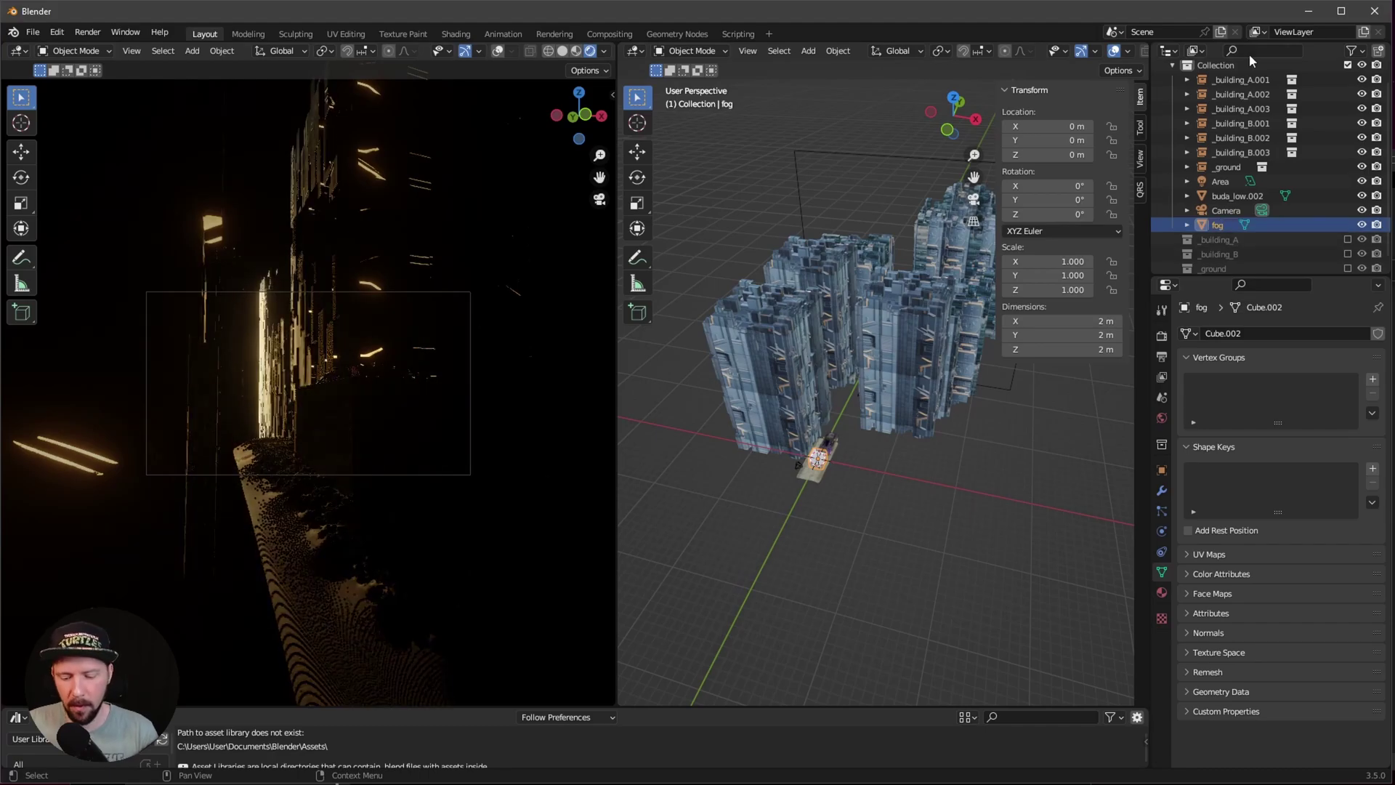
# Set the fog cube's dimensions to 100 m on X, Y and Z
pyautogui.click(1109, 320)
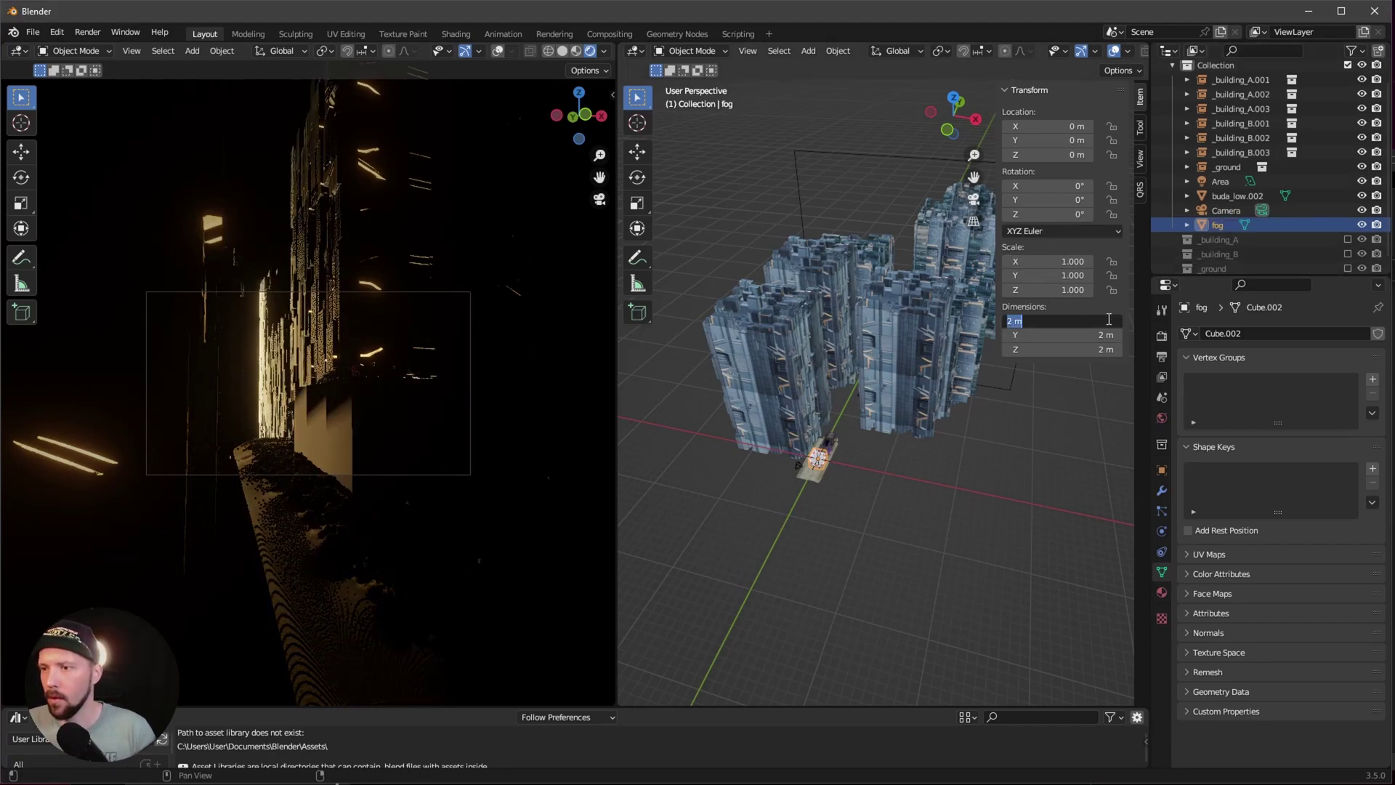
pyautogui.write('100')
pyautogui.press('Return')
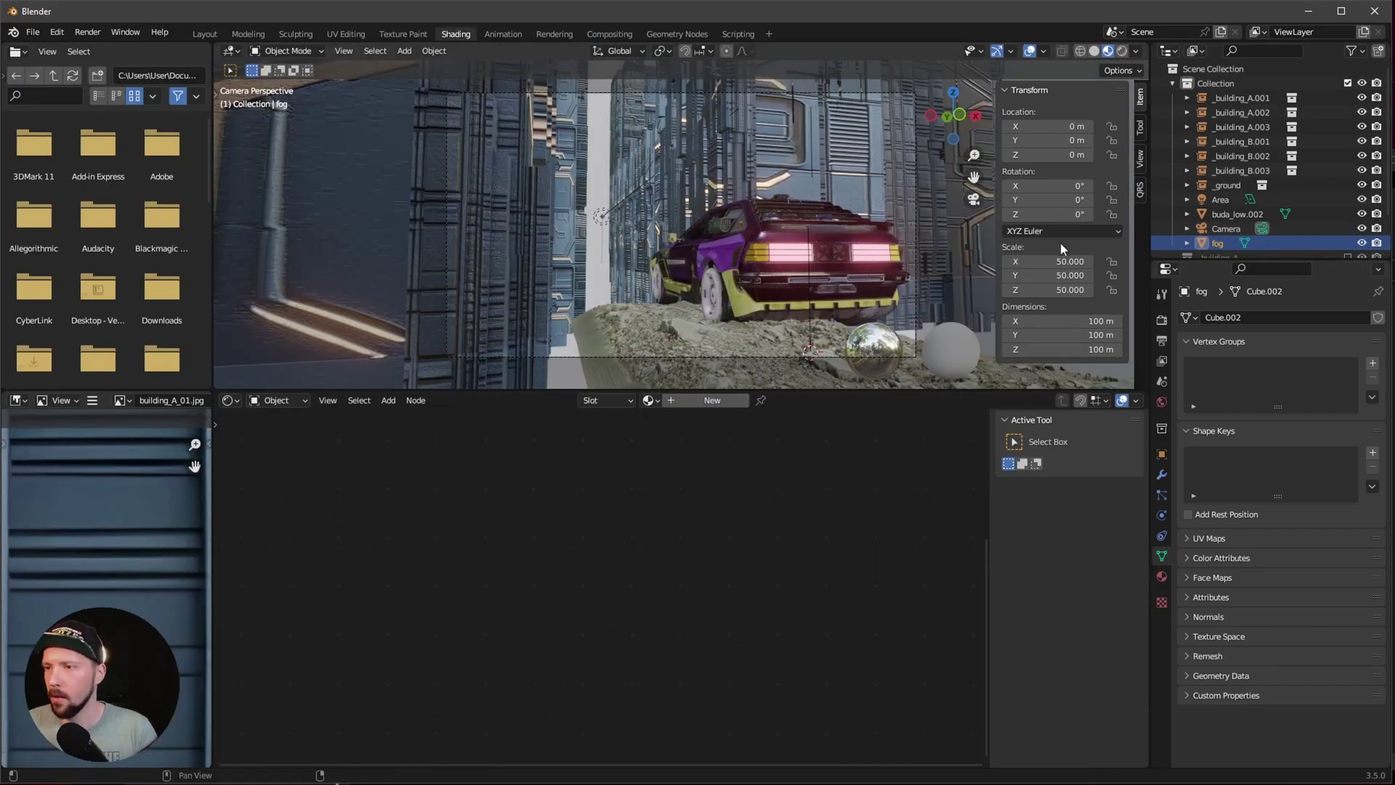
# Show the Shading workspace's camera view in Rendered shading and create a new material named m_fog for the fog cube
pyautogui.press('z')
pyautogui.click(789, 208)
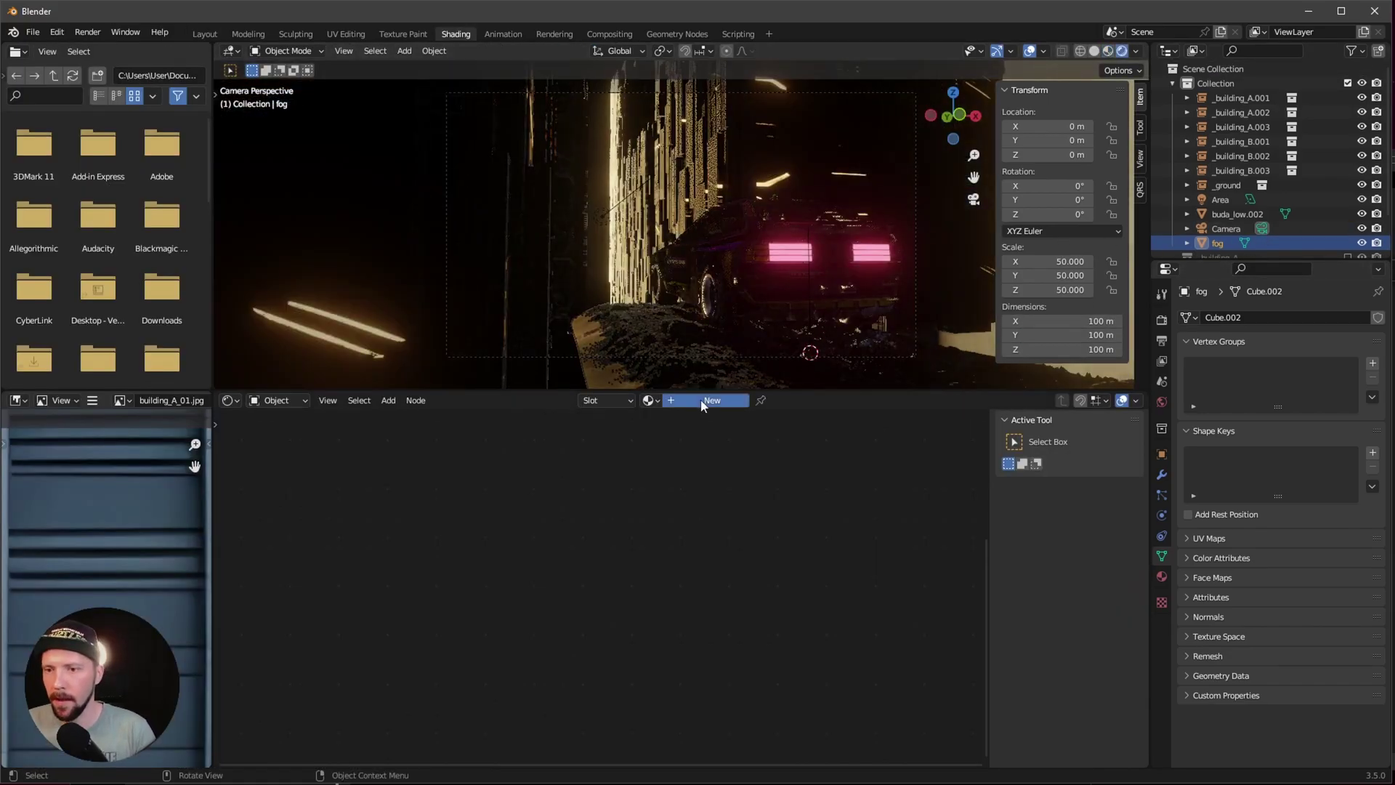
pyautogui.click(710, 400)
pyautogui.doubleClick(683, 402)
pyautogui.write('m')
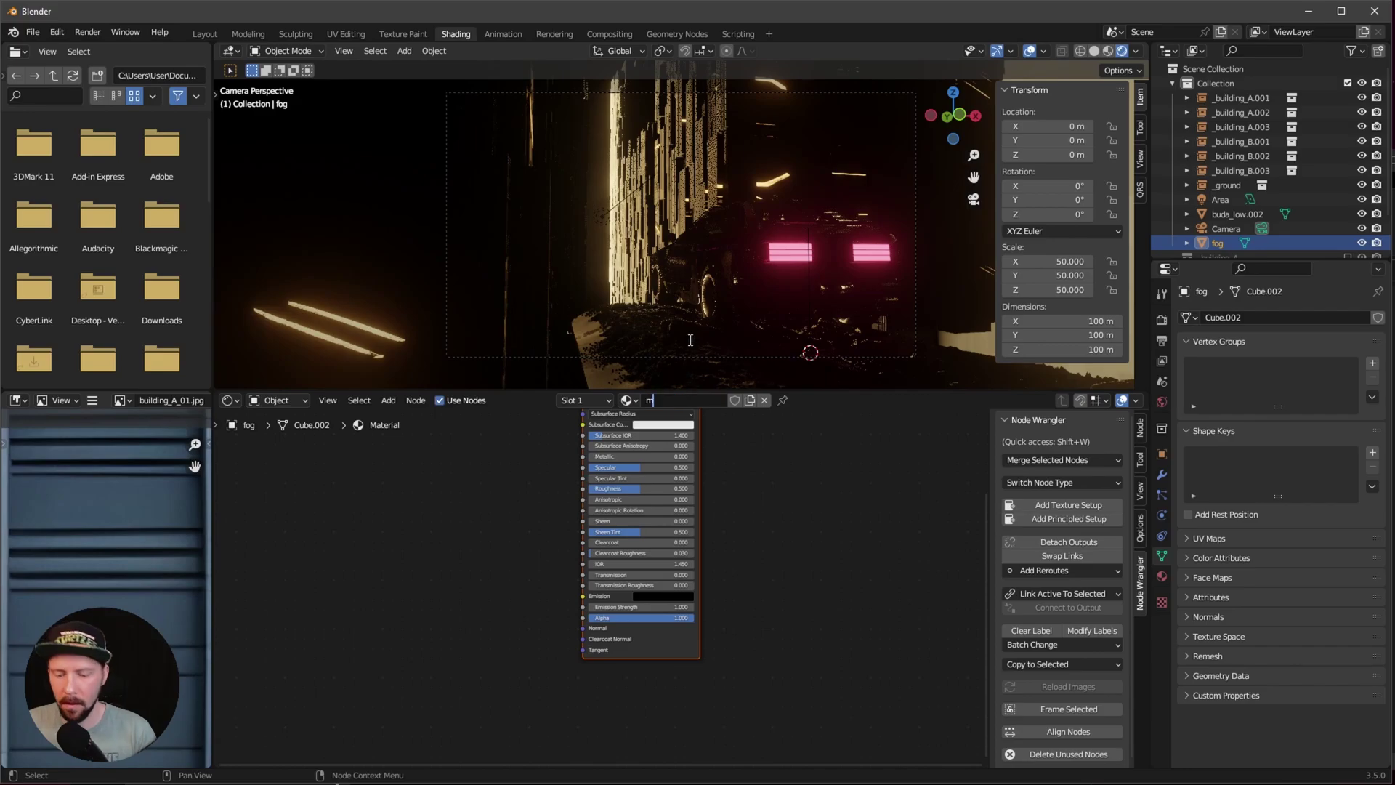
pyautogui.write('_fog')
pyautogui.press('Return')
pyautogui.press('Home')
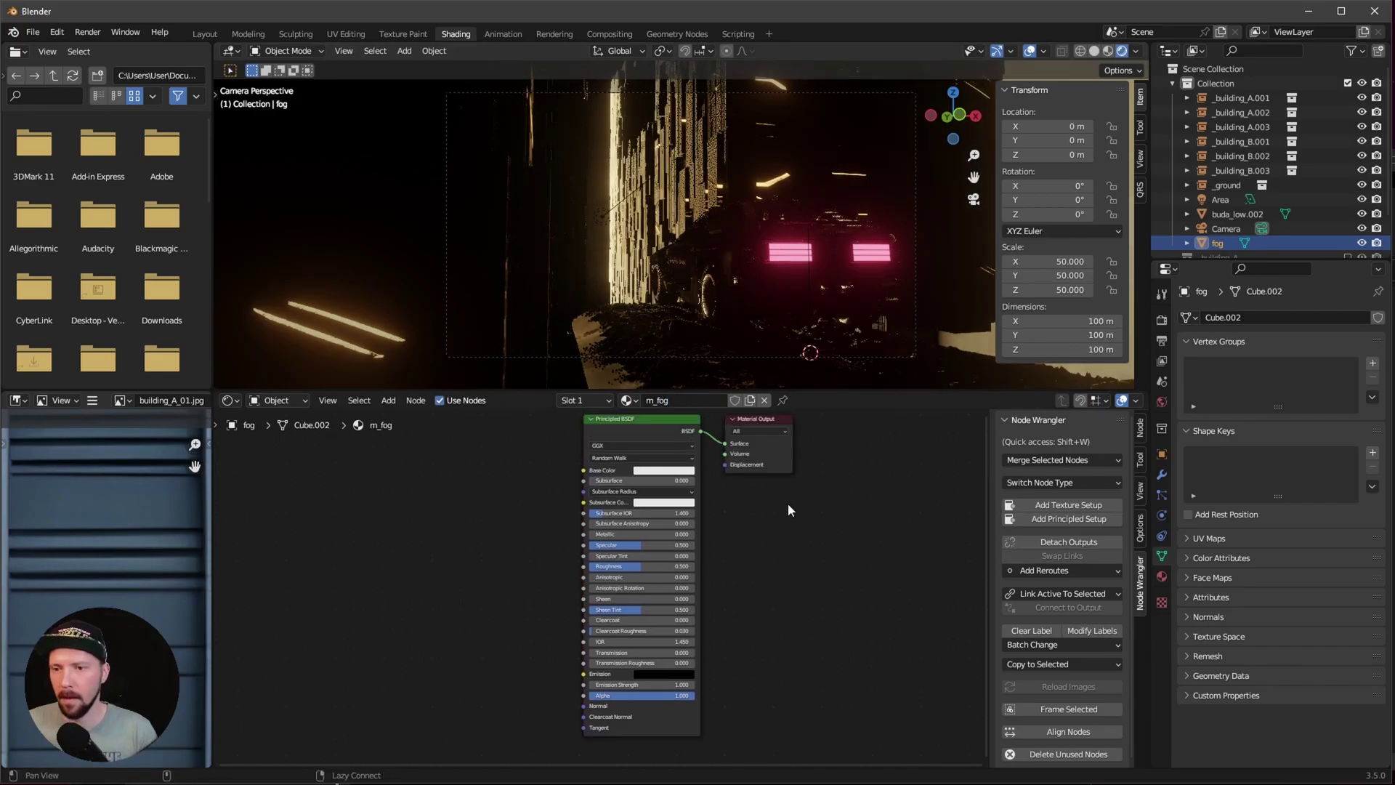
# Replace the Principled BSDF in m_fog with a Volume Scatter node connected to the Material Output's Volume input
pyautogui.click(649, 504)
pyautogui.press('x')
pyautogui.hotkey('shift', 'a')
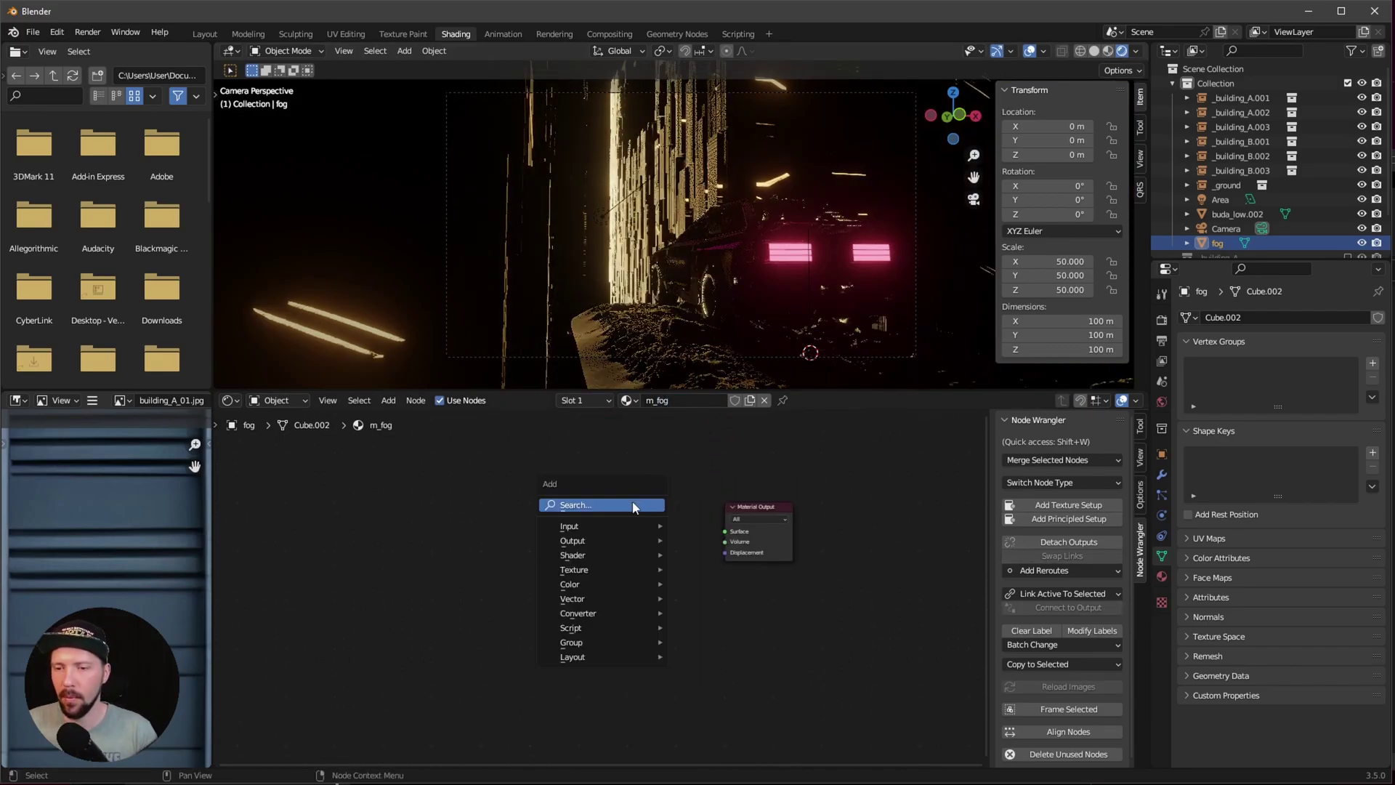
pyautogui.click(640, 504)
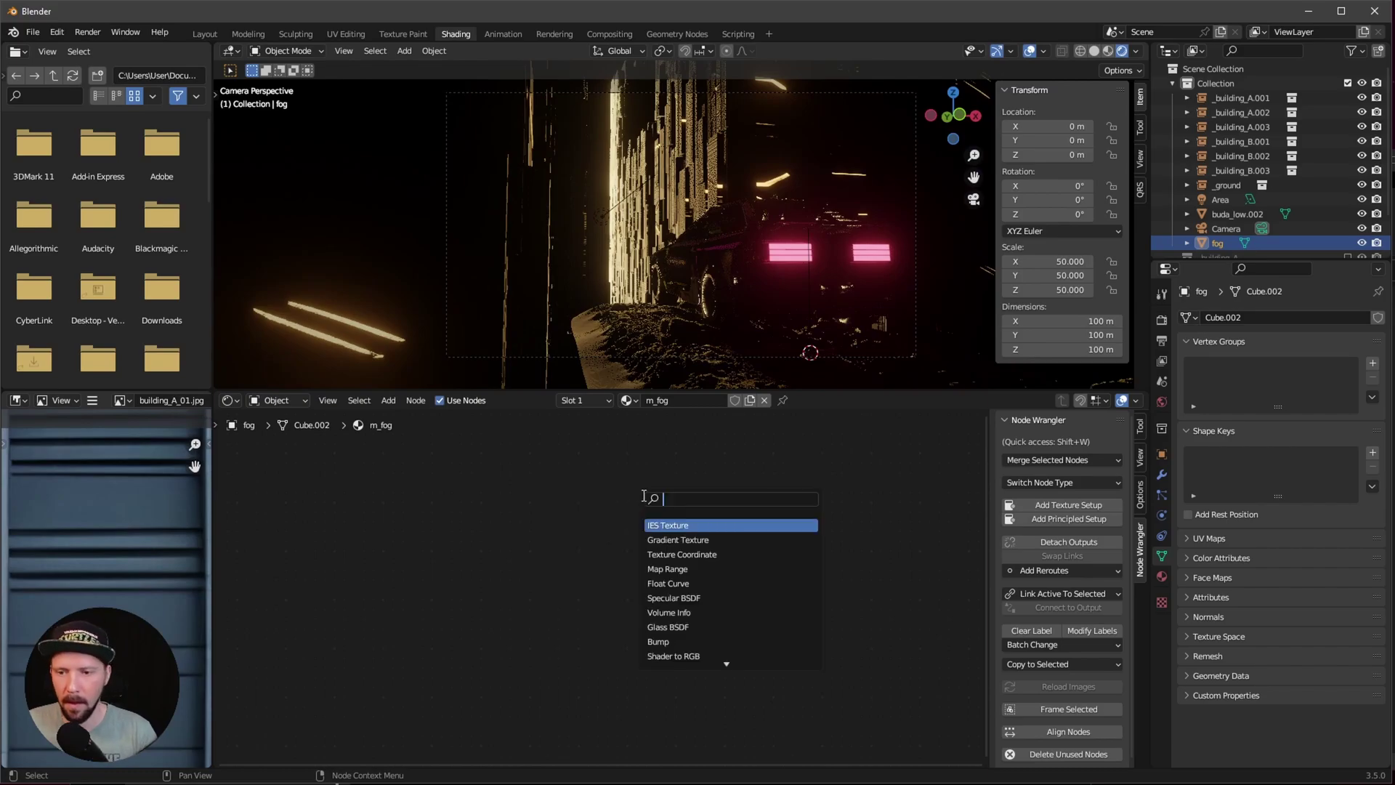
pyautogui.write('volume')
pyautogui.press('Down')
pyautogui.press('Return')
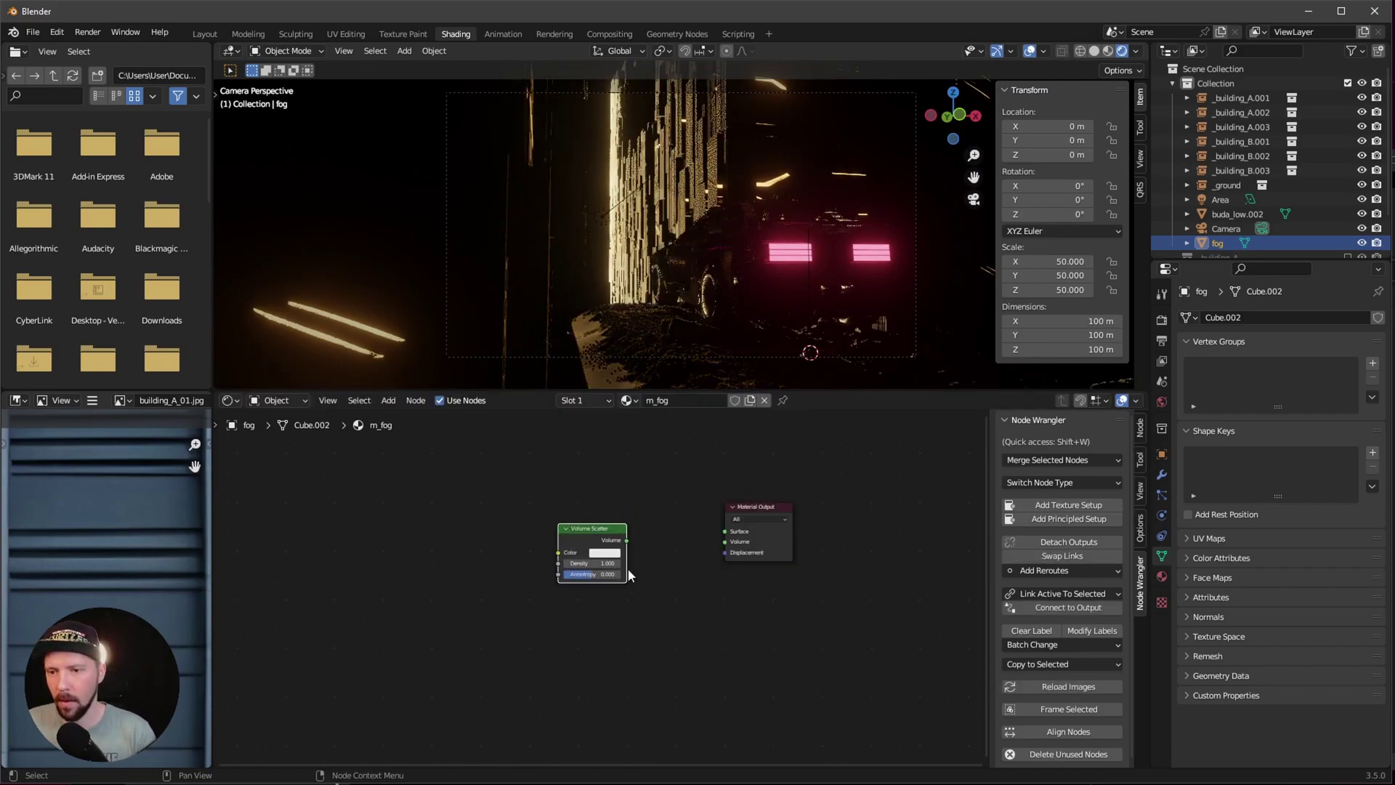
pyautogui.click(628, 568)
pyautogui.moveTo(627, 540); pyautogui.dragTo(725, 541)
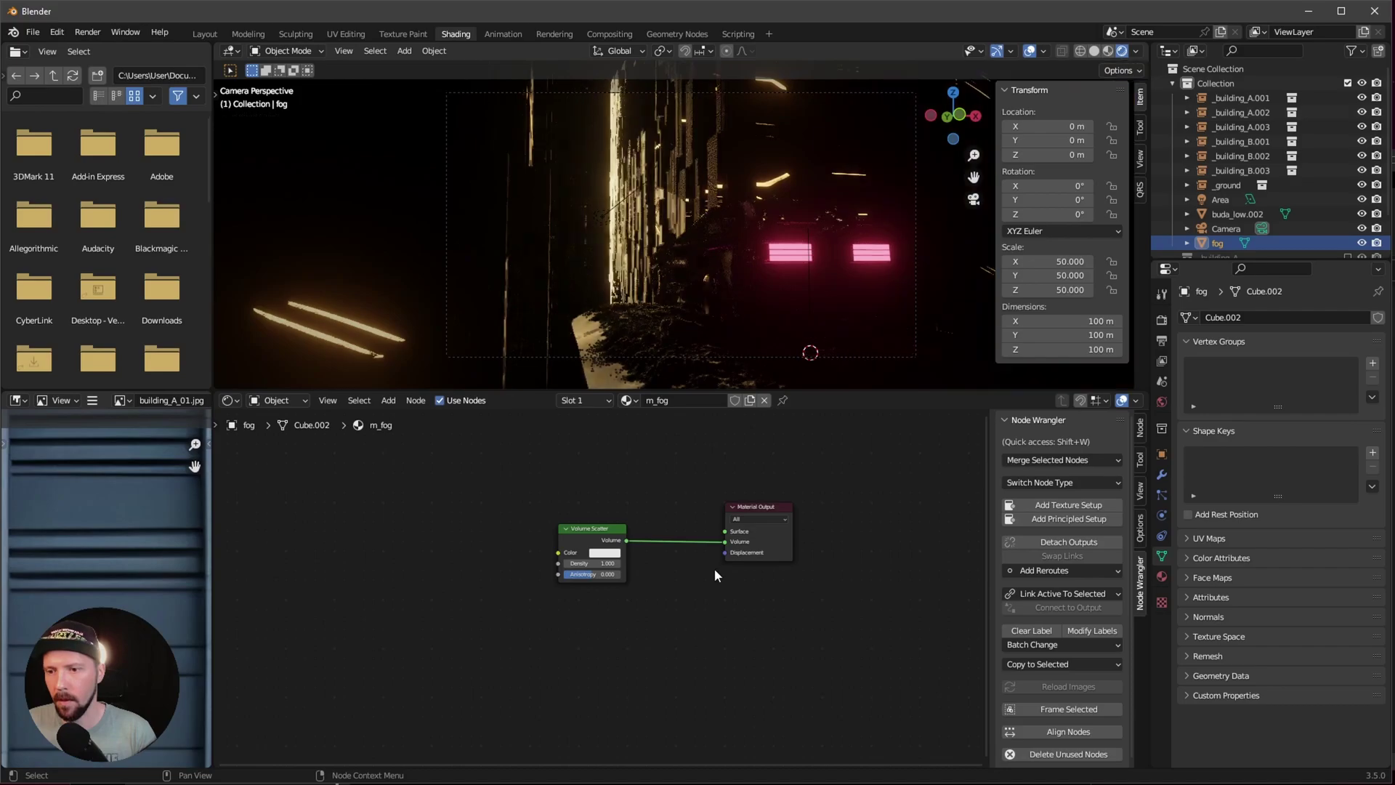
# Set the Volume Scatter node's Density to 0.5 and its Anisotropy to 0.65
pyautogui.moveTo(736, 312); pyautogui.dragTo(965, 218)
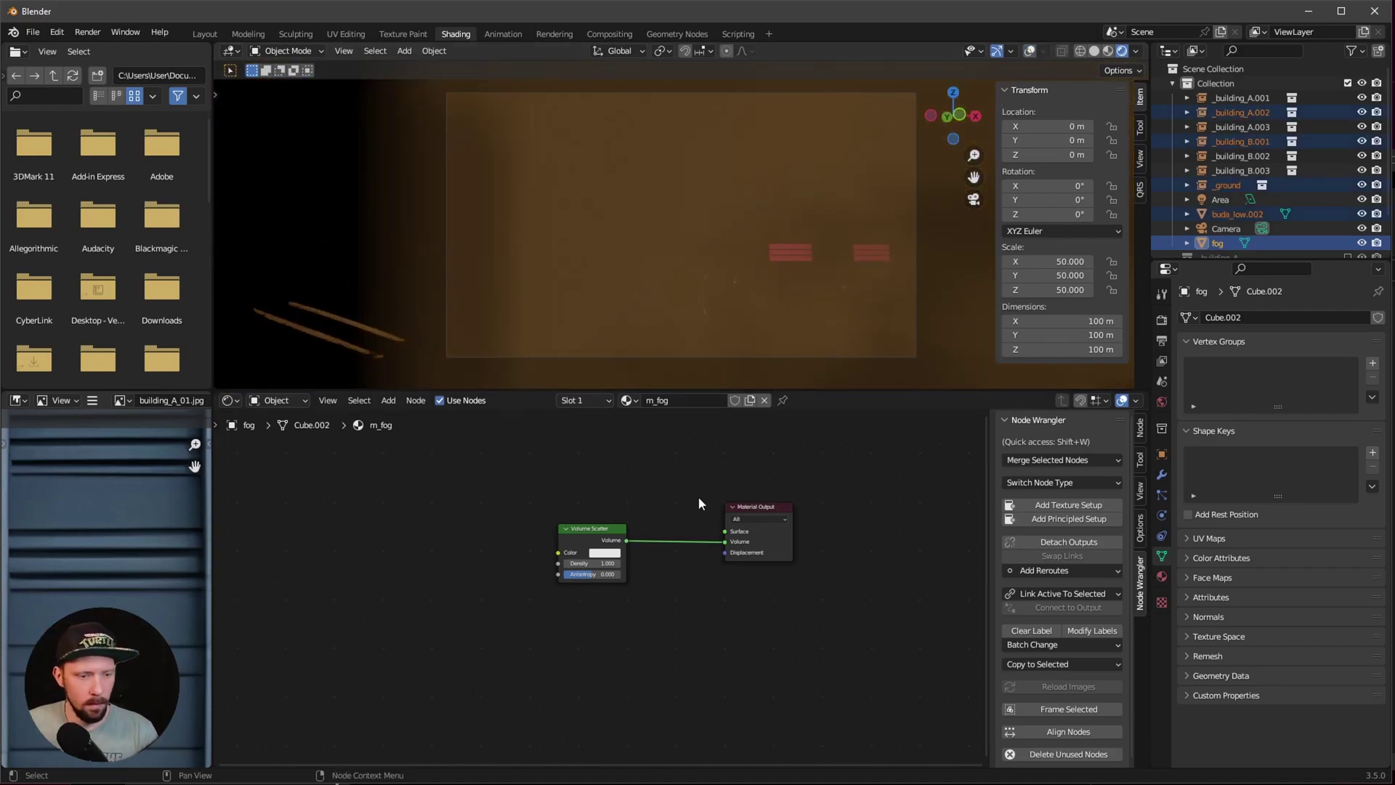
pyautogui.scroll(3, 657, 600)
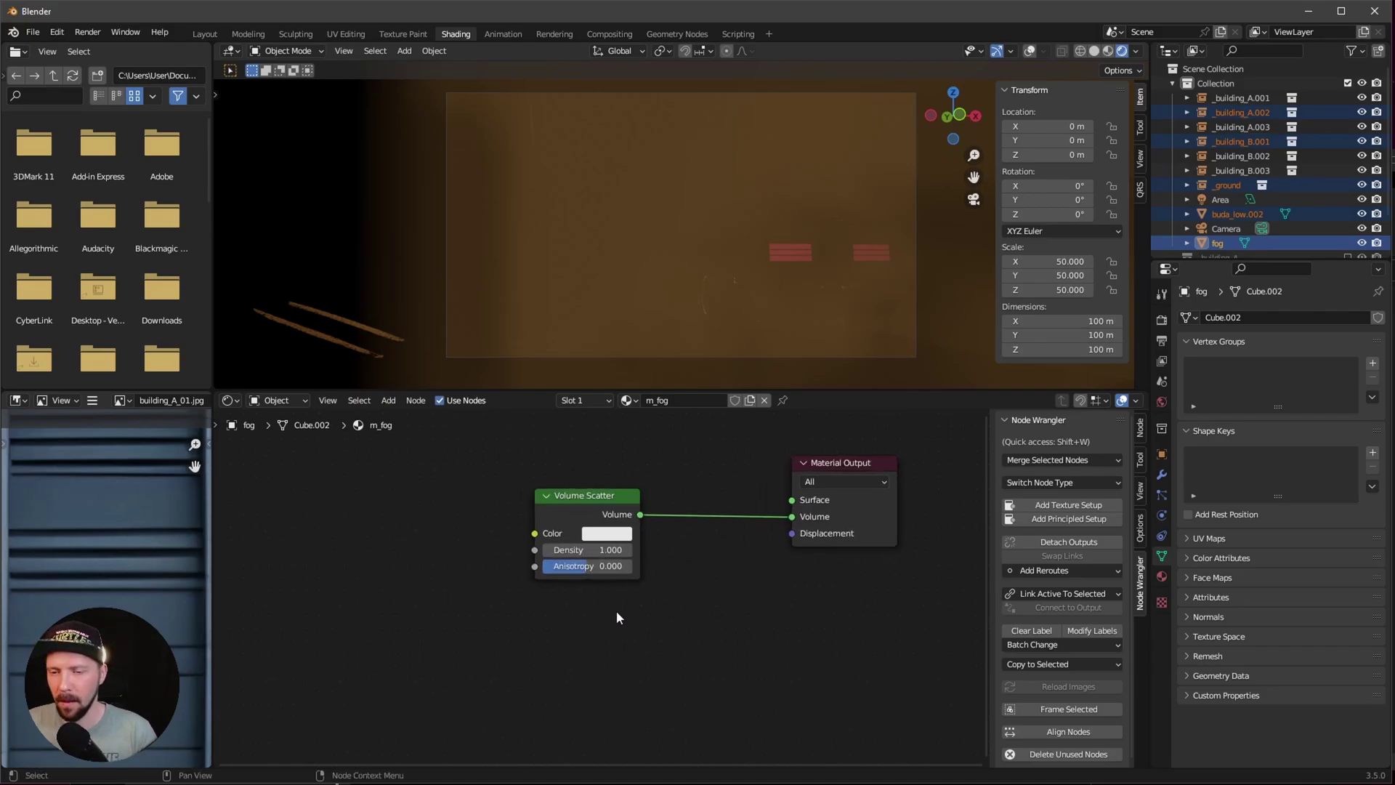
pyautogui.click(617, 550)
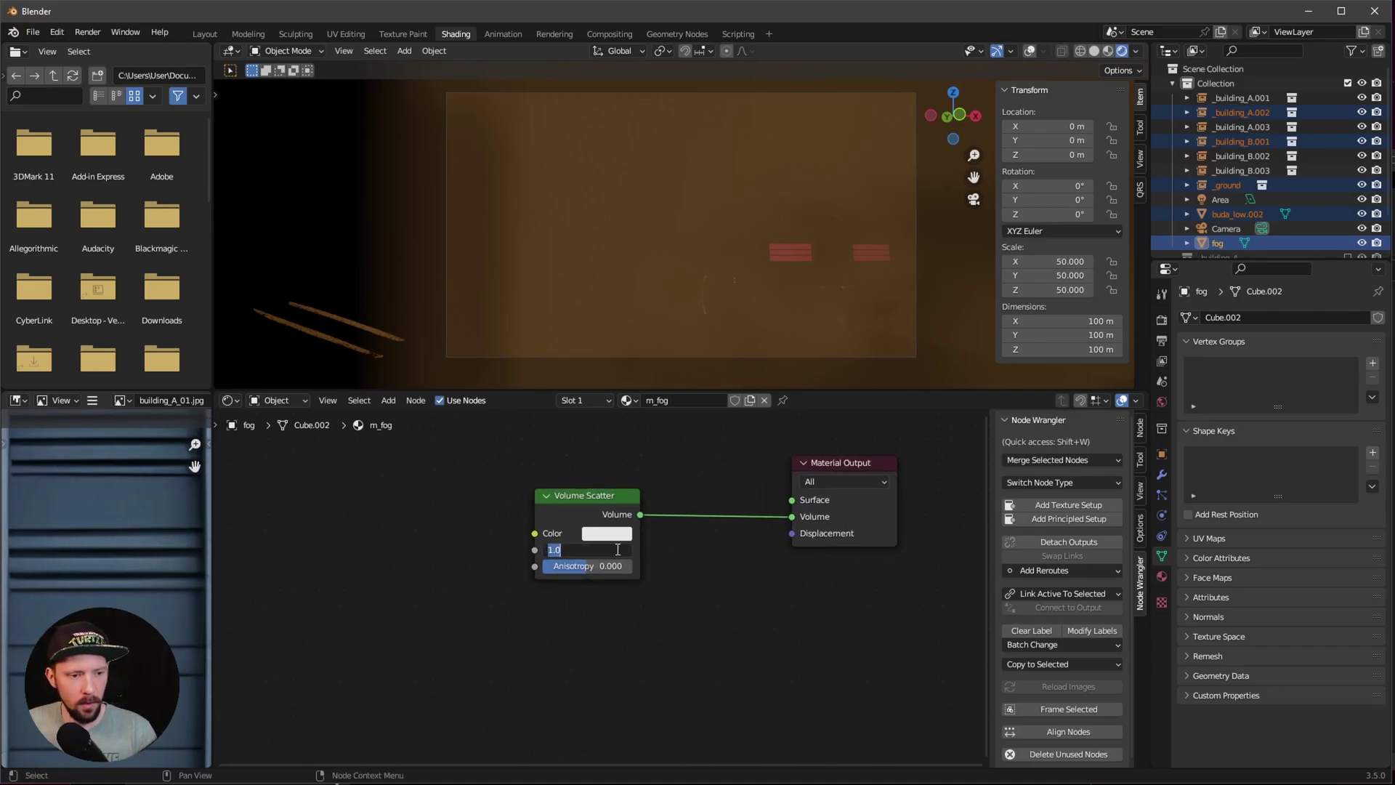
pyautogui.write('0.5')
pyautogui.press('Tab')
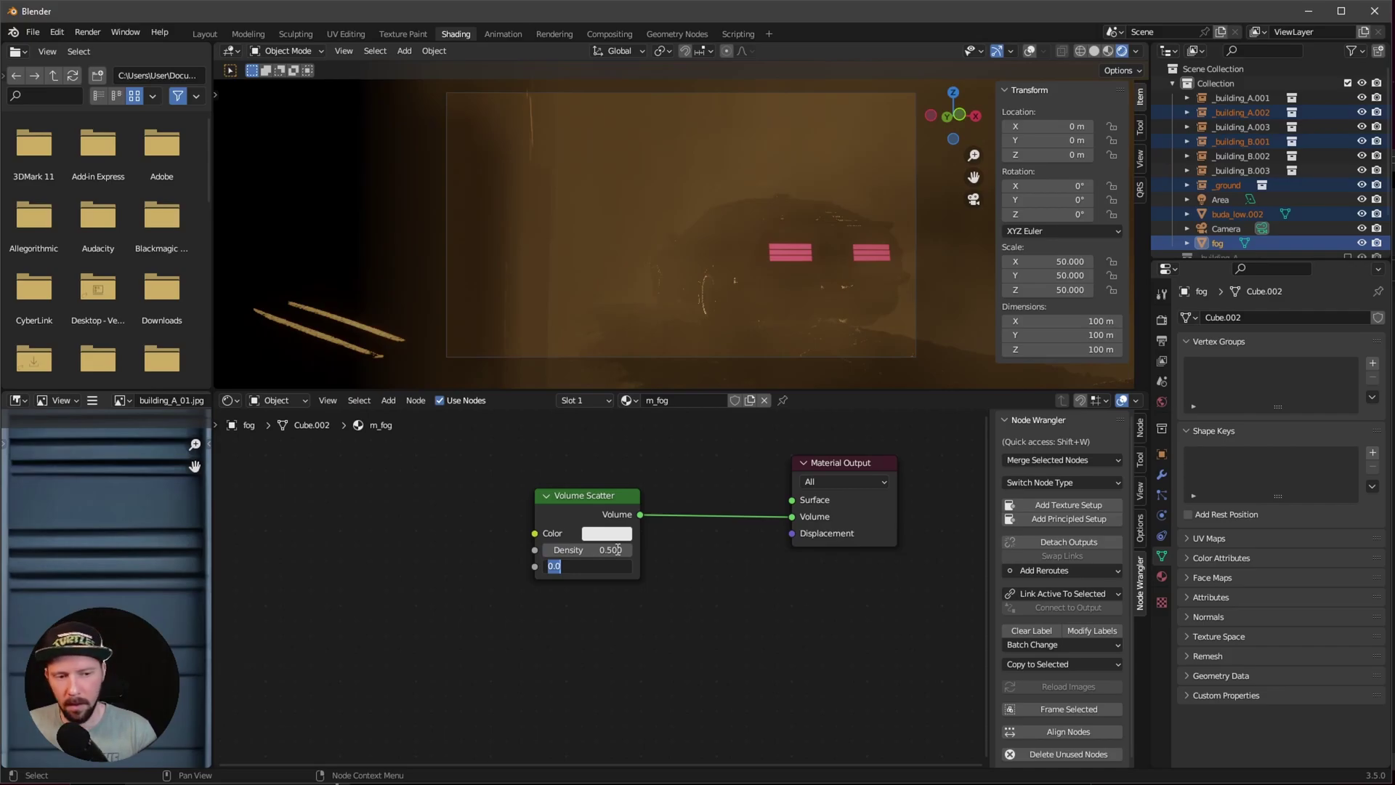
pyautogui.press('BackSpace')
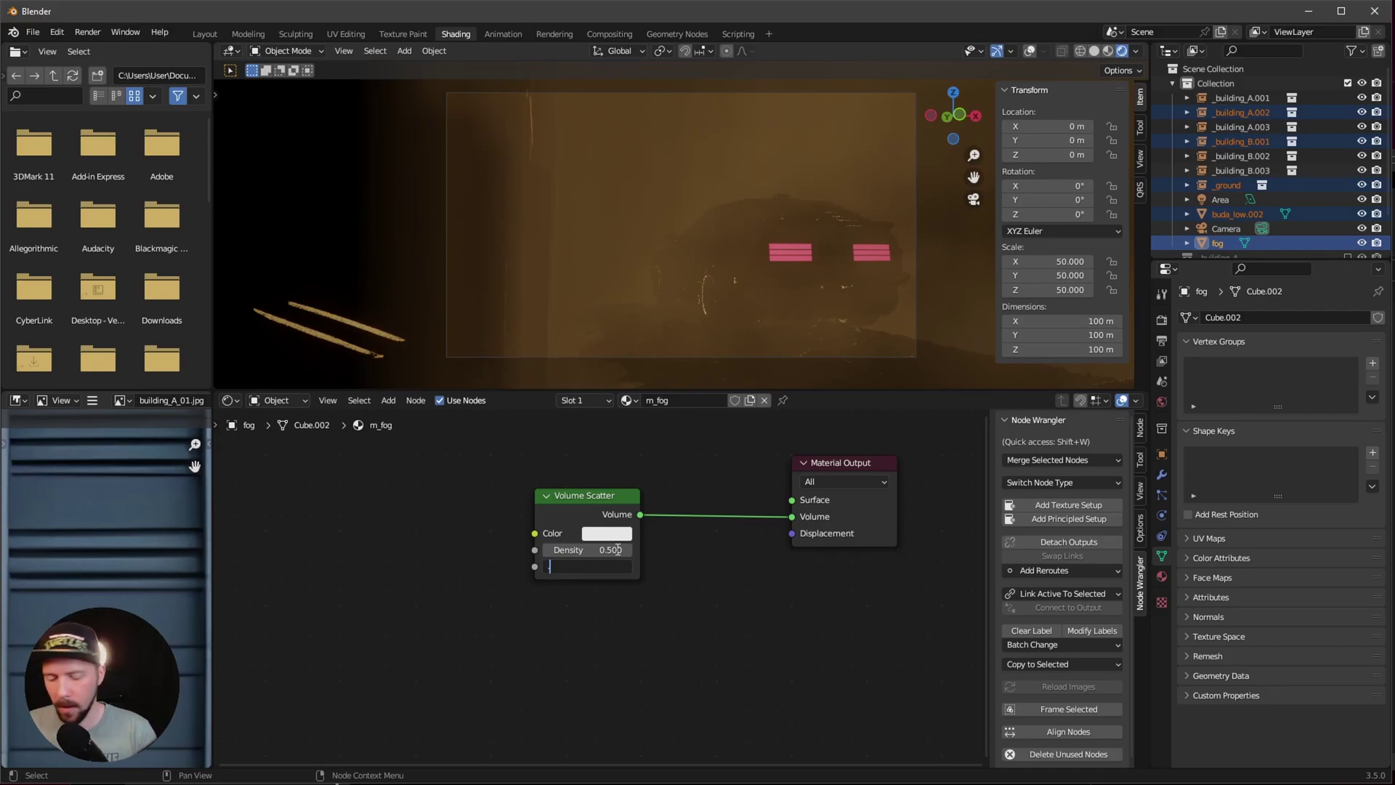
pyautogui.write('.65')
pyautogui.press('Return')
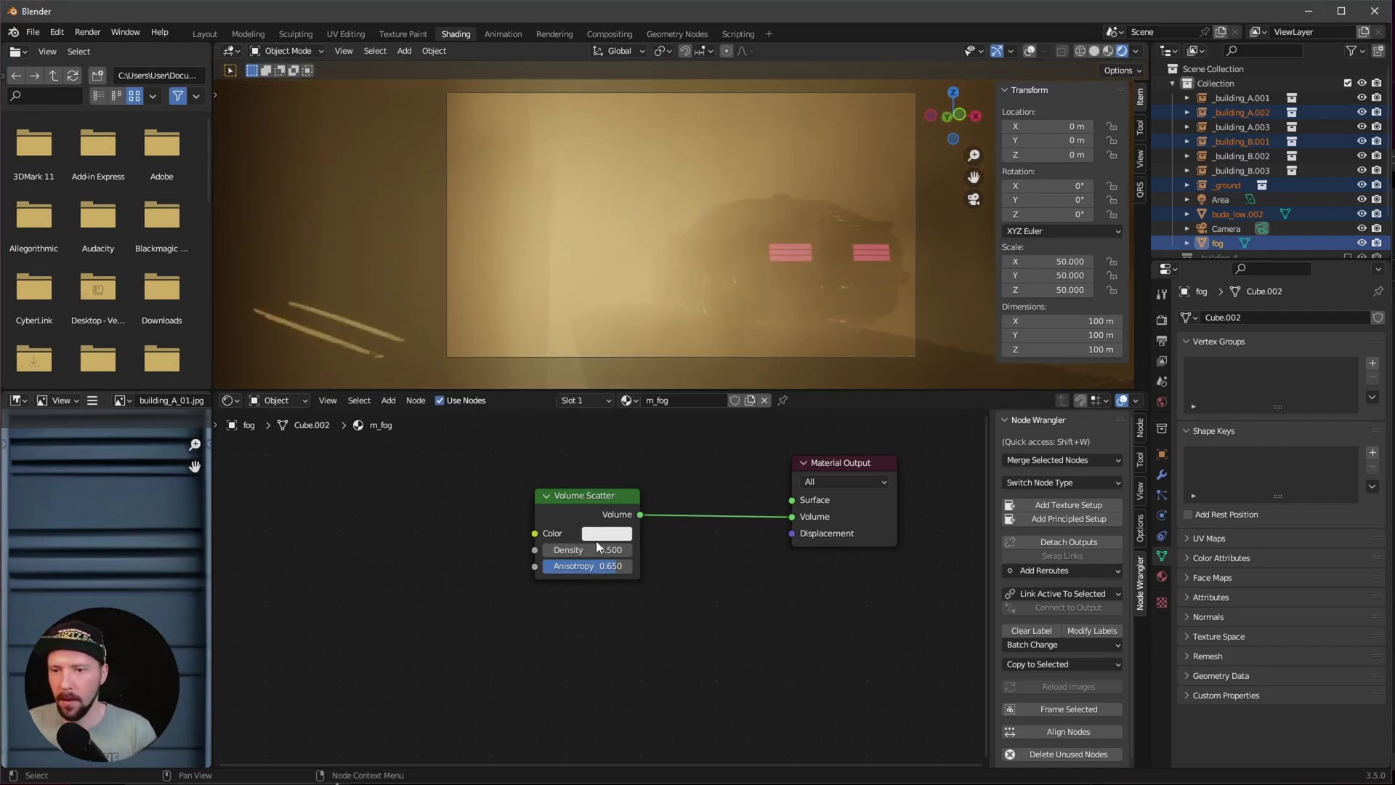
# Set the Volume Scatter node's color to hex 485676
pyautogui.click(610, 532)
pyautogui.click(648, 464)
pyautogui.write('485676')
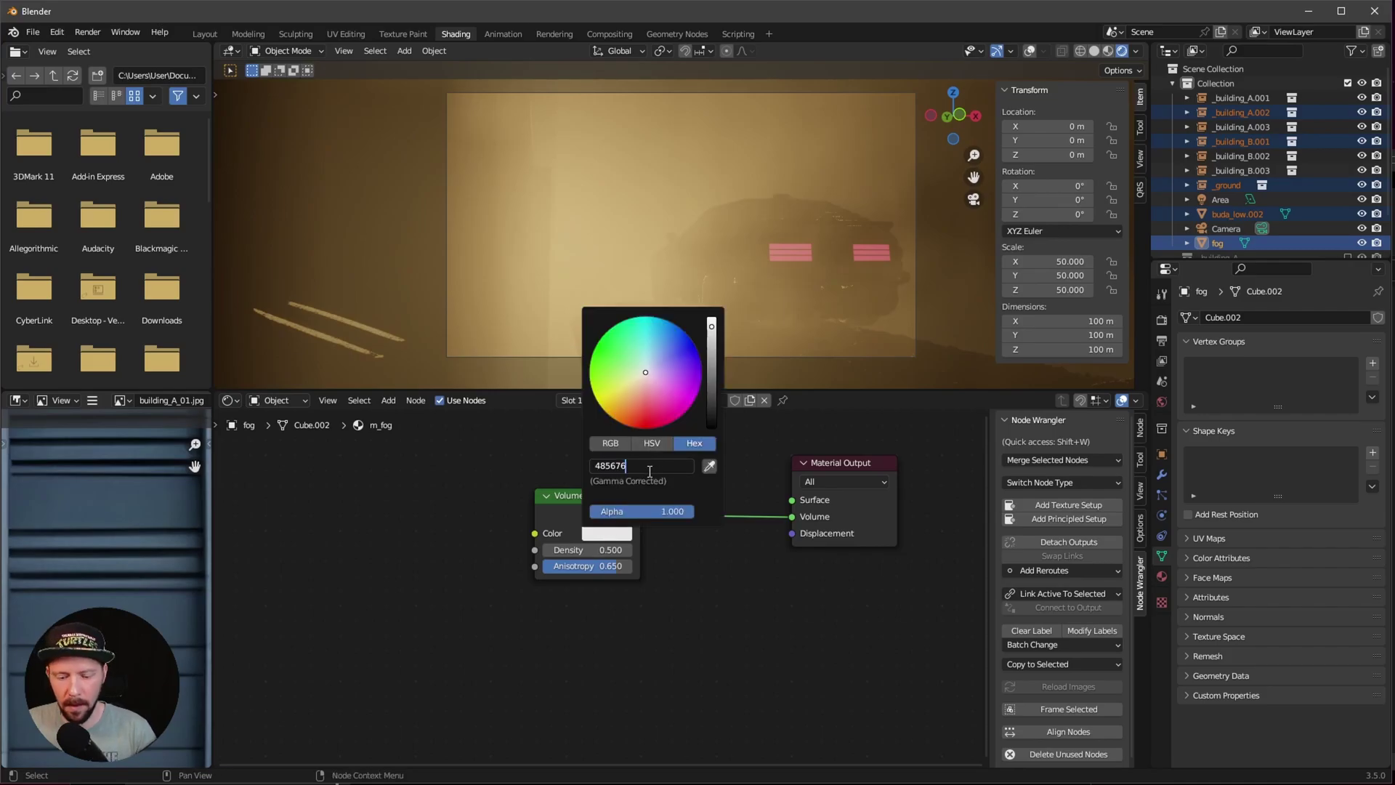
pyautogui.press('Return')
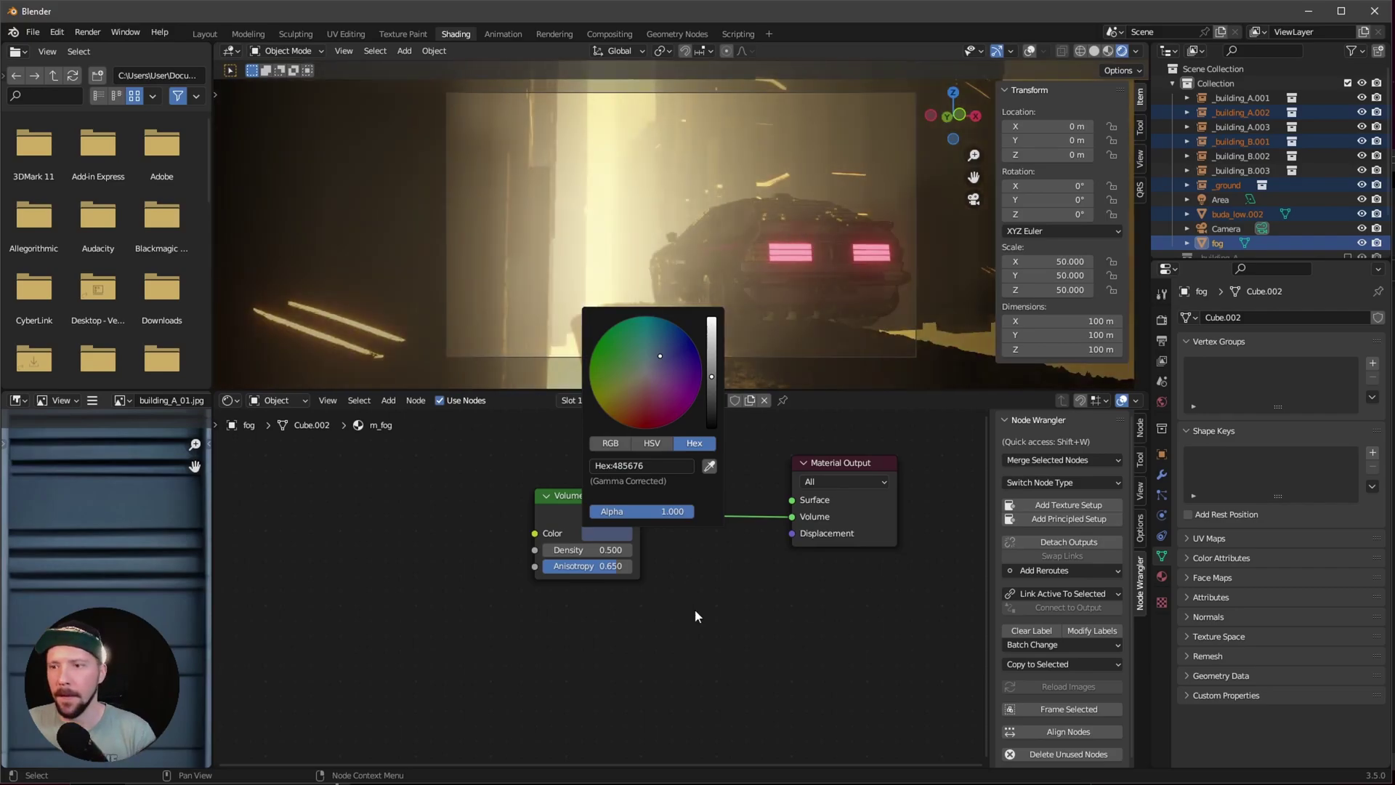
pyautogui.click(694, 614)
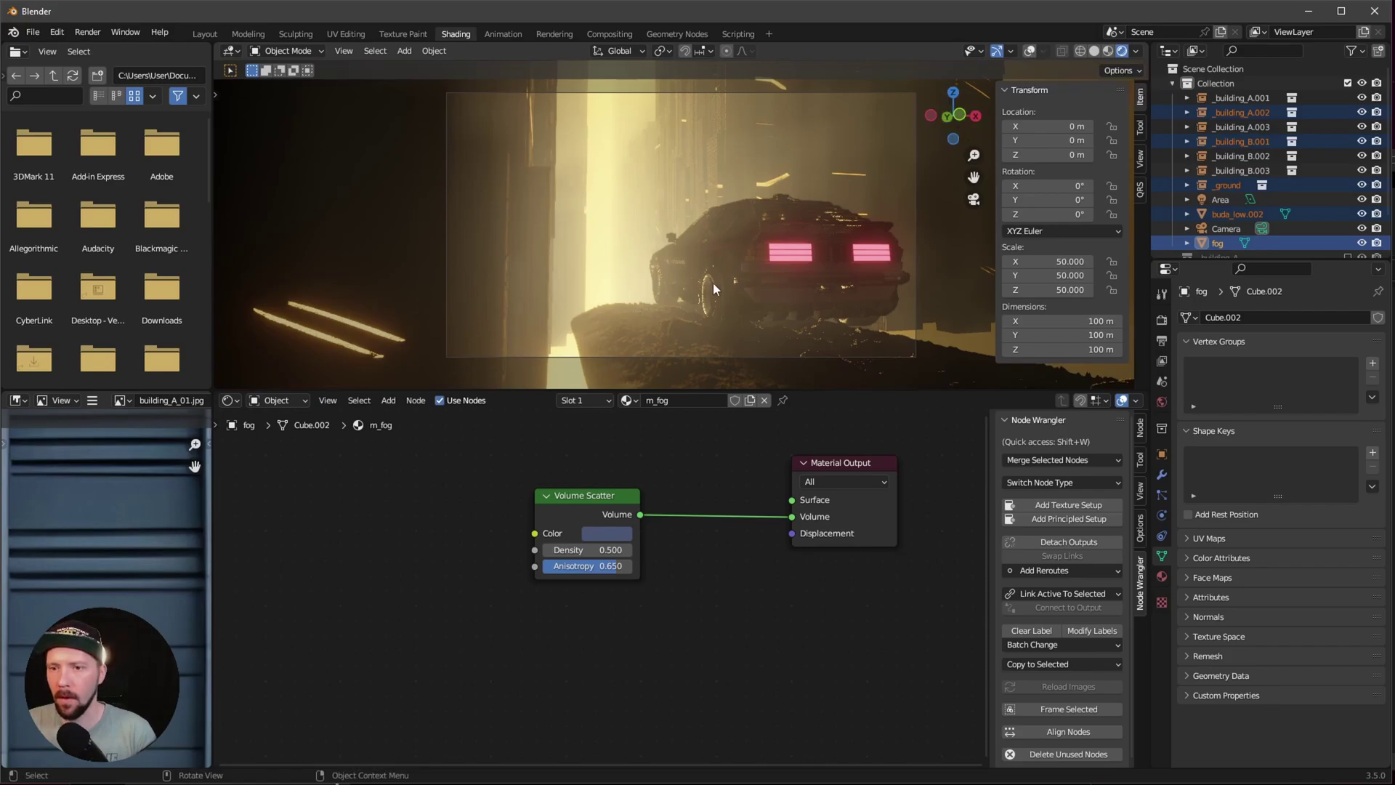
# Switch to the Layout workspace and set the camera's viewport Passepartout opacity to 1.000
pyautogui.click(204, 33)
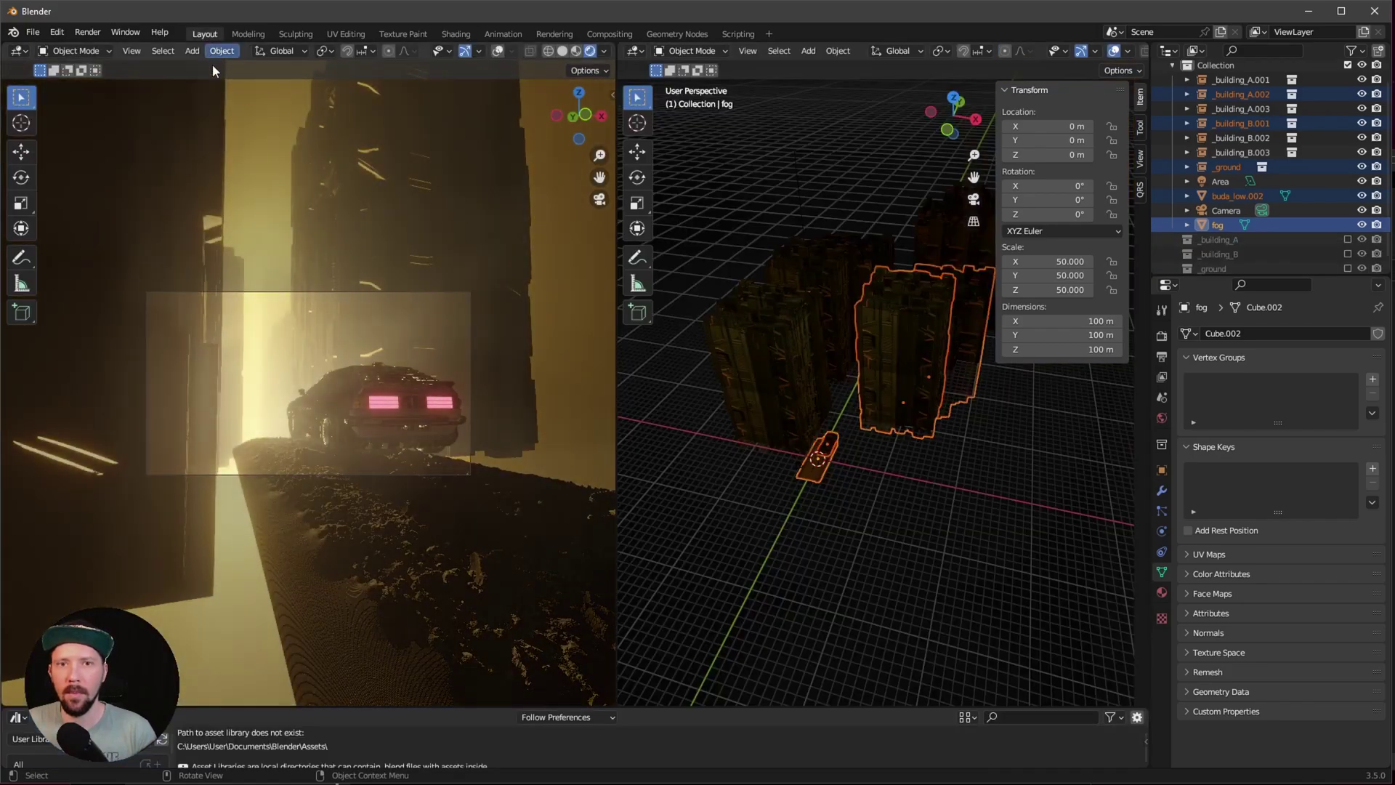
pyautogui.click(1229, 212)
pyautogui.click(1185, 538)
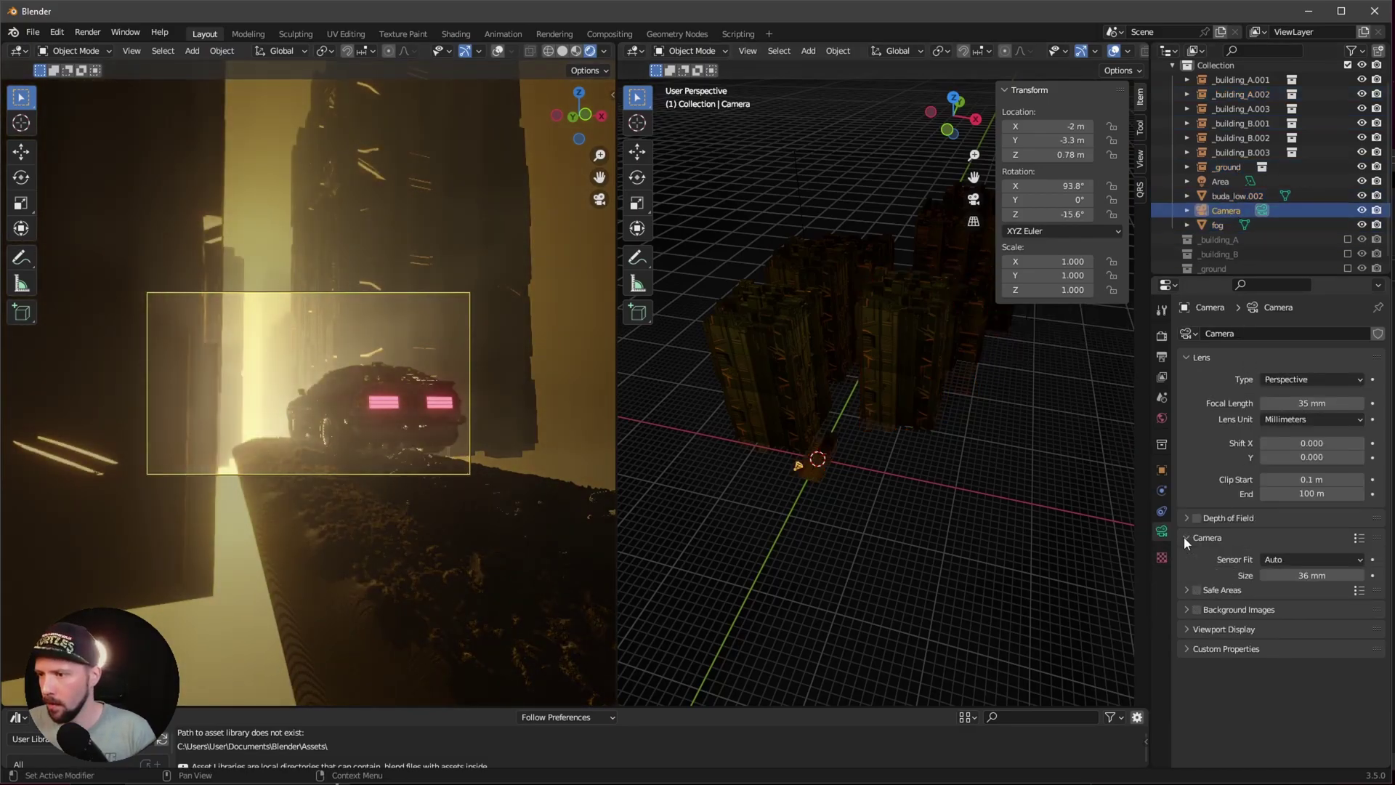
pyautogui.click(1186, 535)
pyautogui.click(1187, 577)
pyautogui.click(1187, 576)
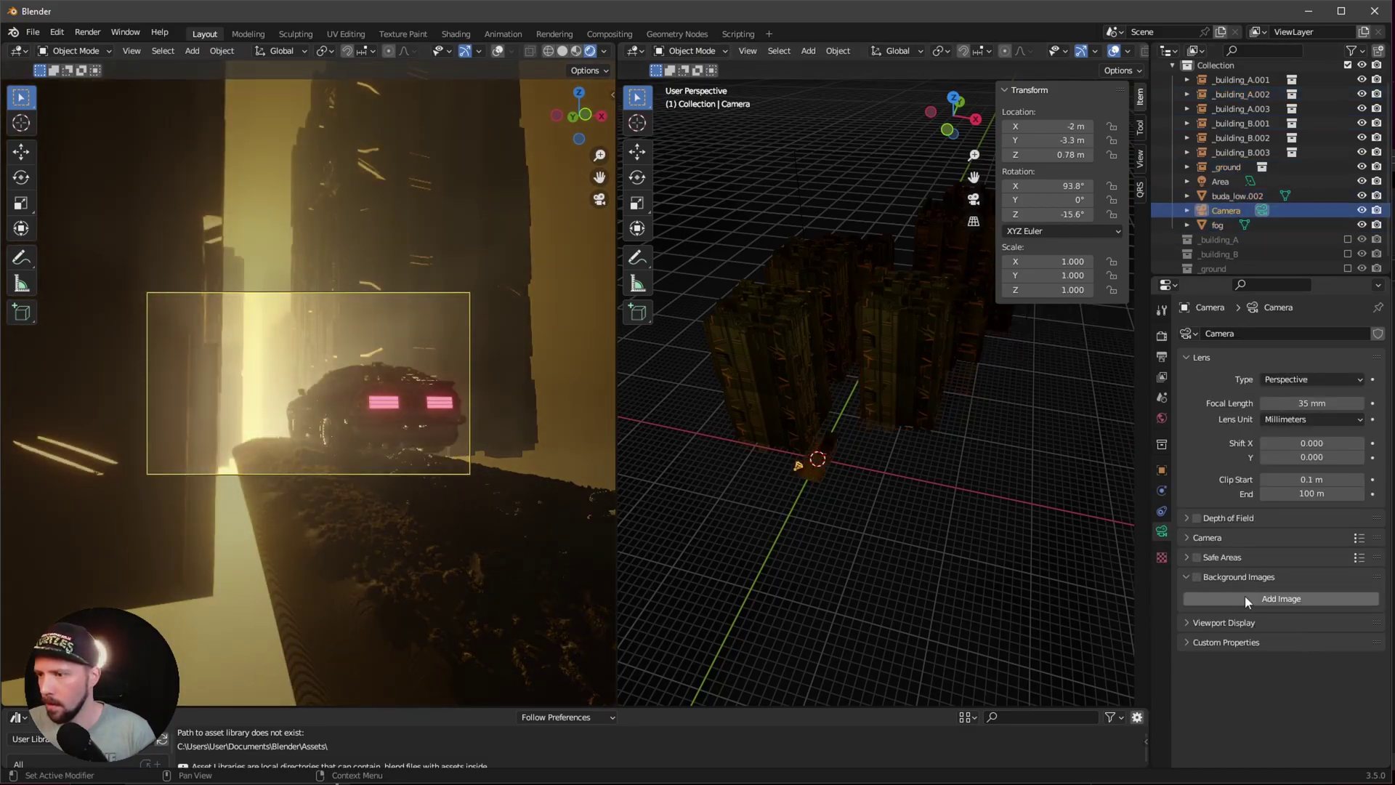
pyautogui.click(1185, 596)
pyautogui.moveTo(1308, 702); pyautogui.dragTo(1359, 702)
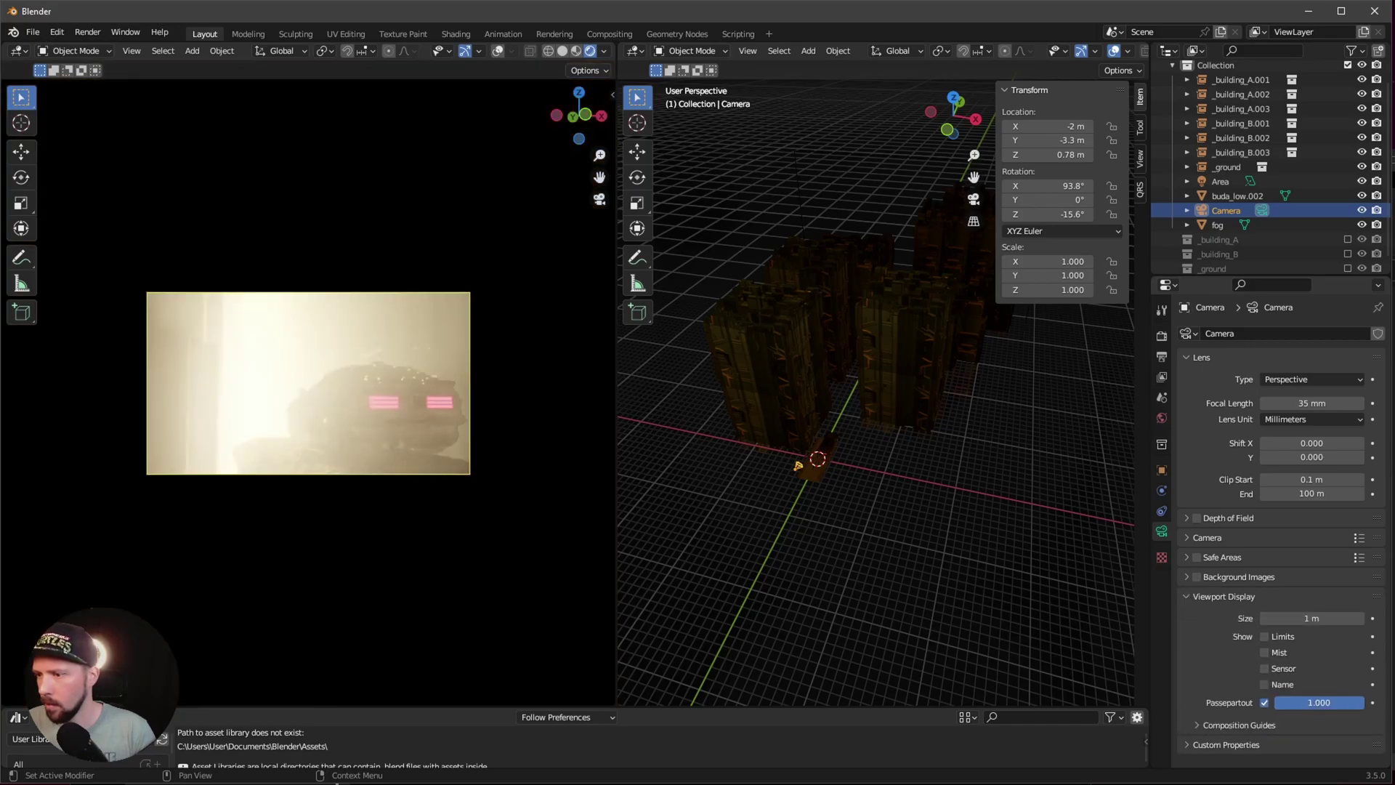
pyautogui.scroll(2, 356, 435)
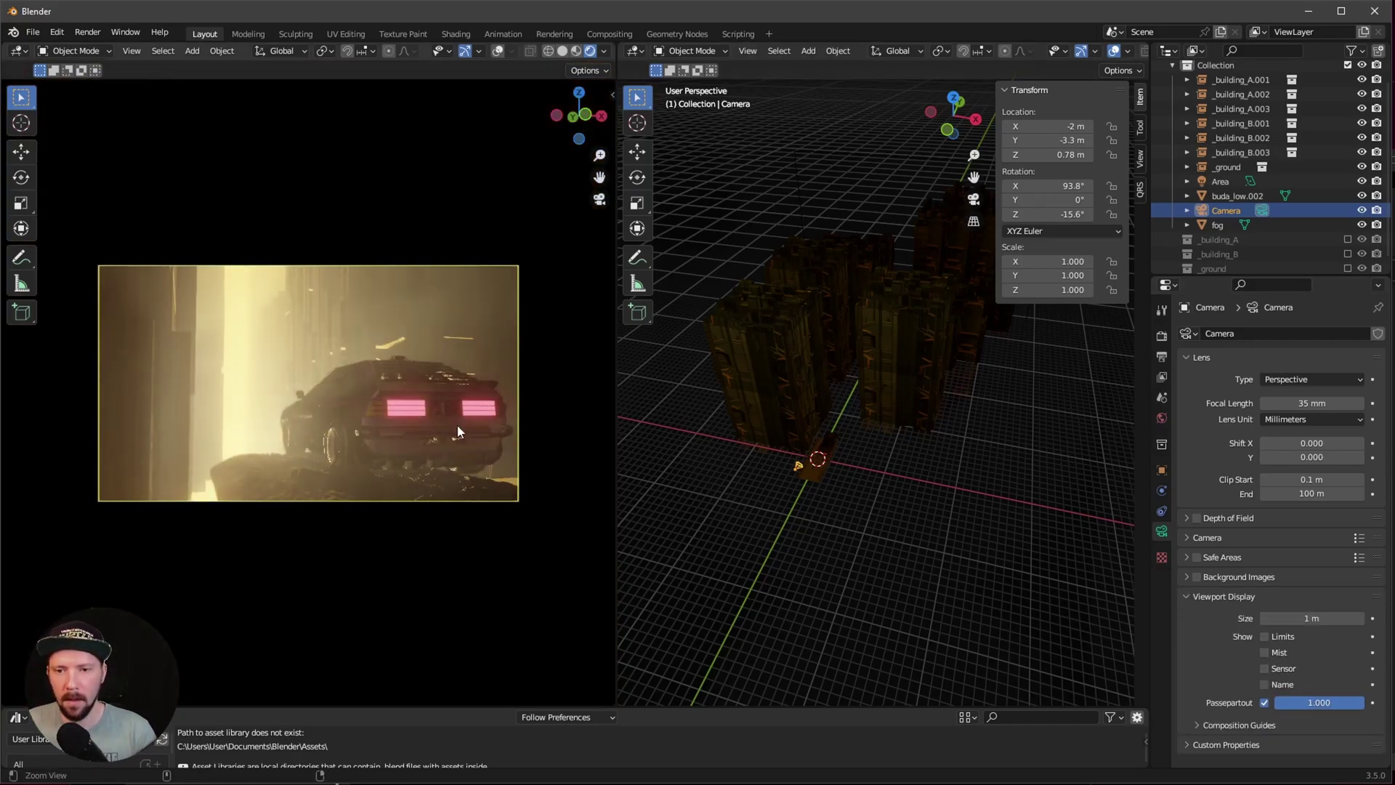
pyautogui.scroll(1, 360, 443)
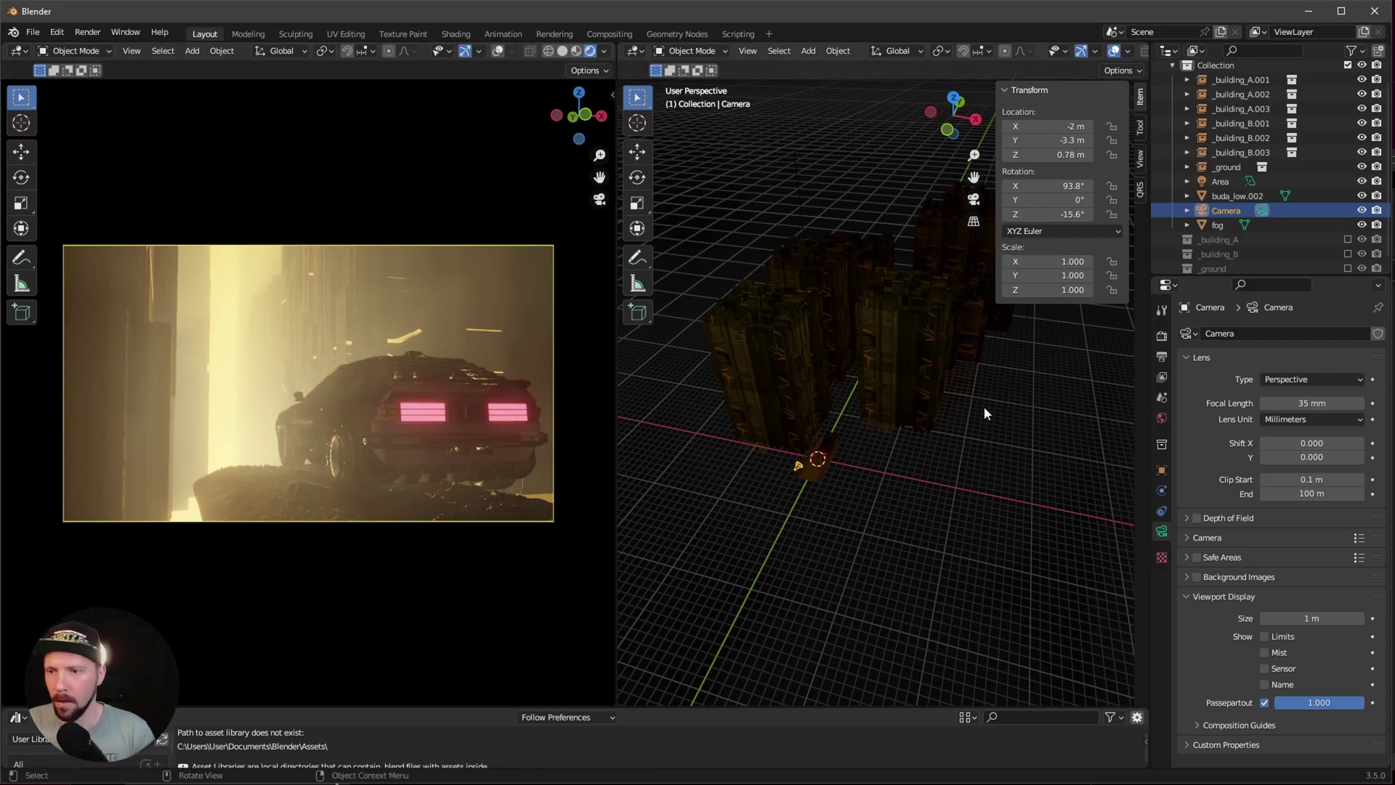
# Duplicate the Area light behind the buildings, leaving the copy in place
pyautogui.moveTo(984, 407); pyautogui.dragTo(905, 517, button='middle')
pyautogui.scroll(4, 901, 509)
pyautogui.click(843, 253)
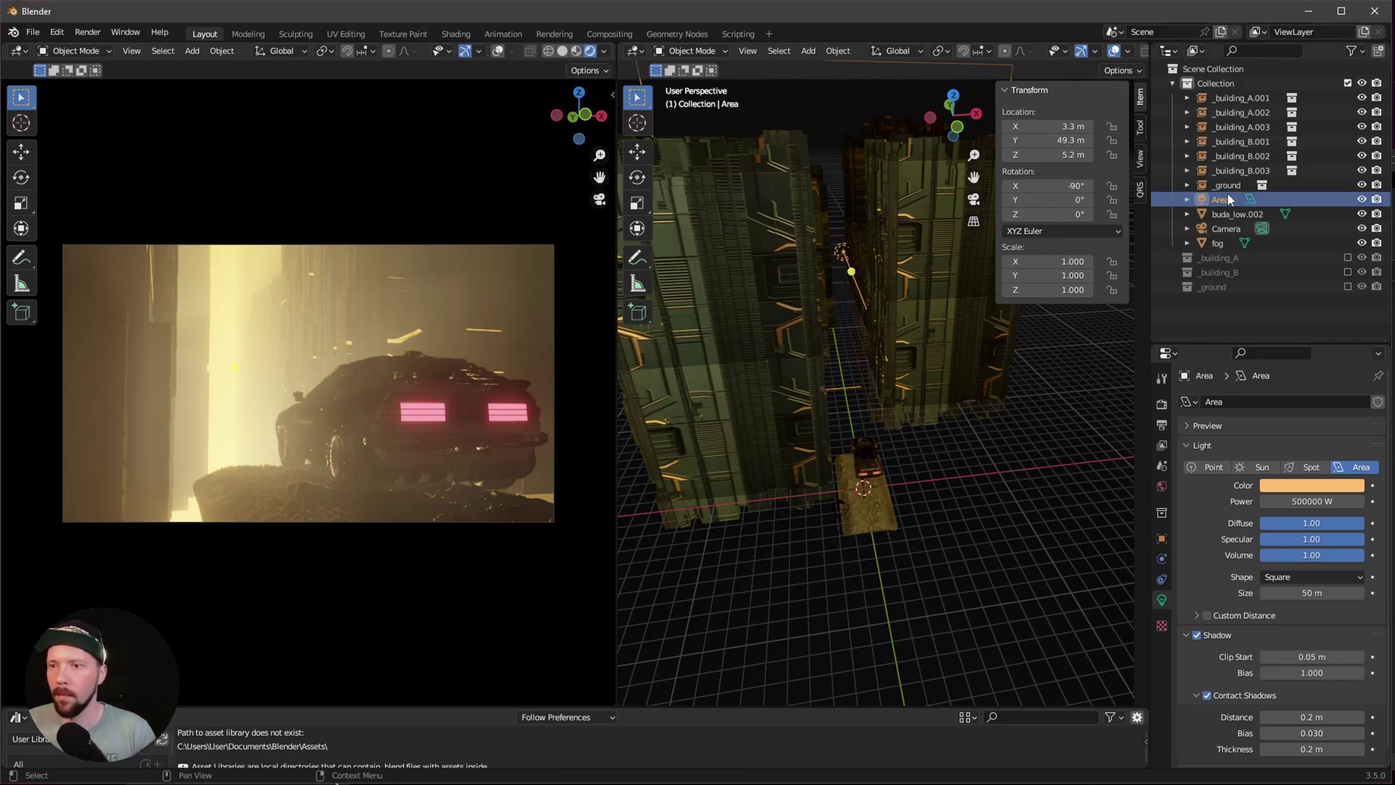
pyautogui.hotkey('shift', 'd')
pyautogui.rightClick(890, 371)
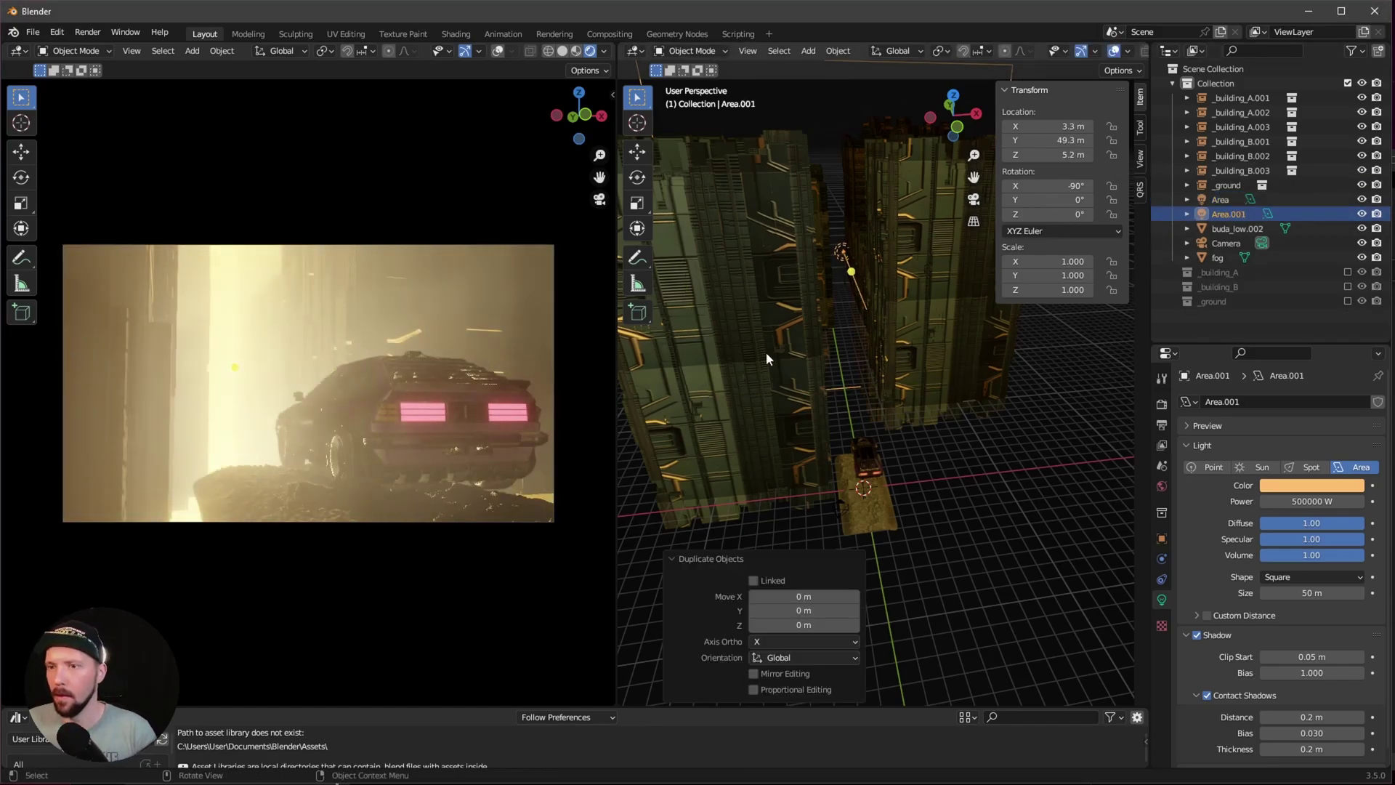
# Set the duplicated area light's location to X 0, Y 20, Z 27.8 m and its X rotation to 0°
pyautogui.moveTo(766, 351); pyautogui.dragTo(935, 398, button='middle')
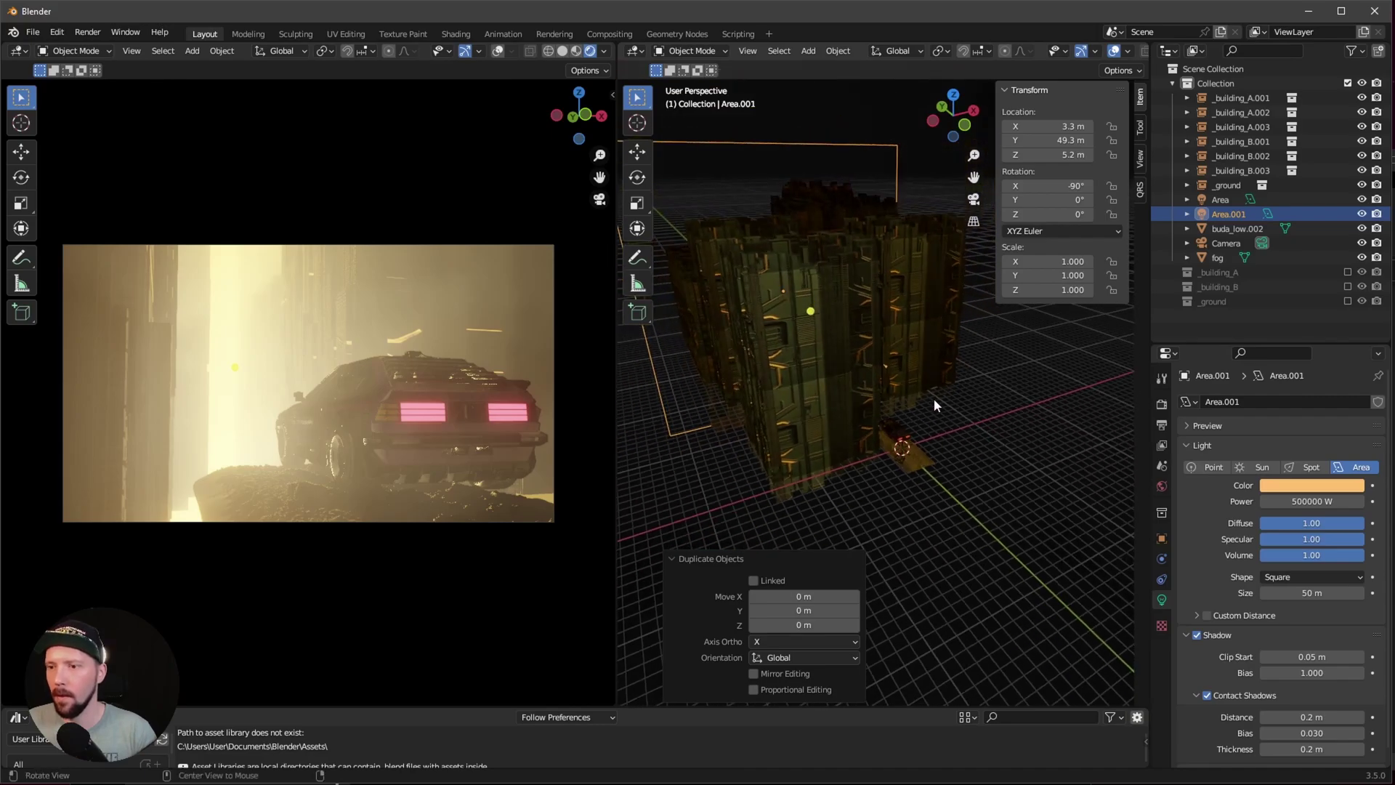
pyautogui.click(1075, 127)
pyautogui.write('0')
pyautogui.press('Tab')
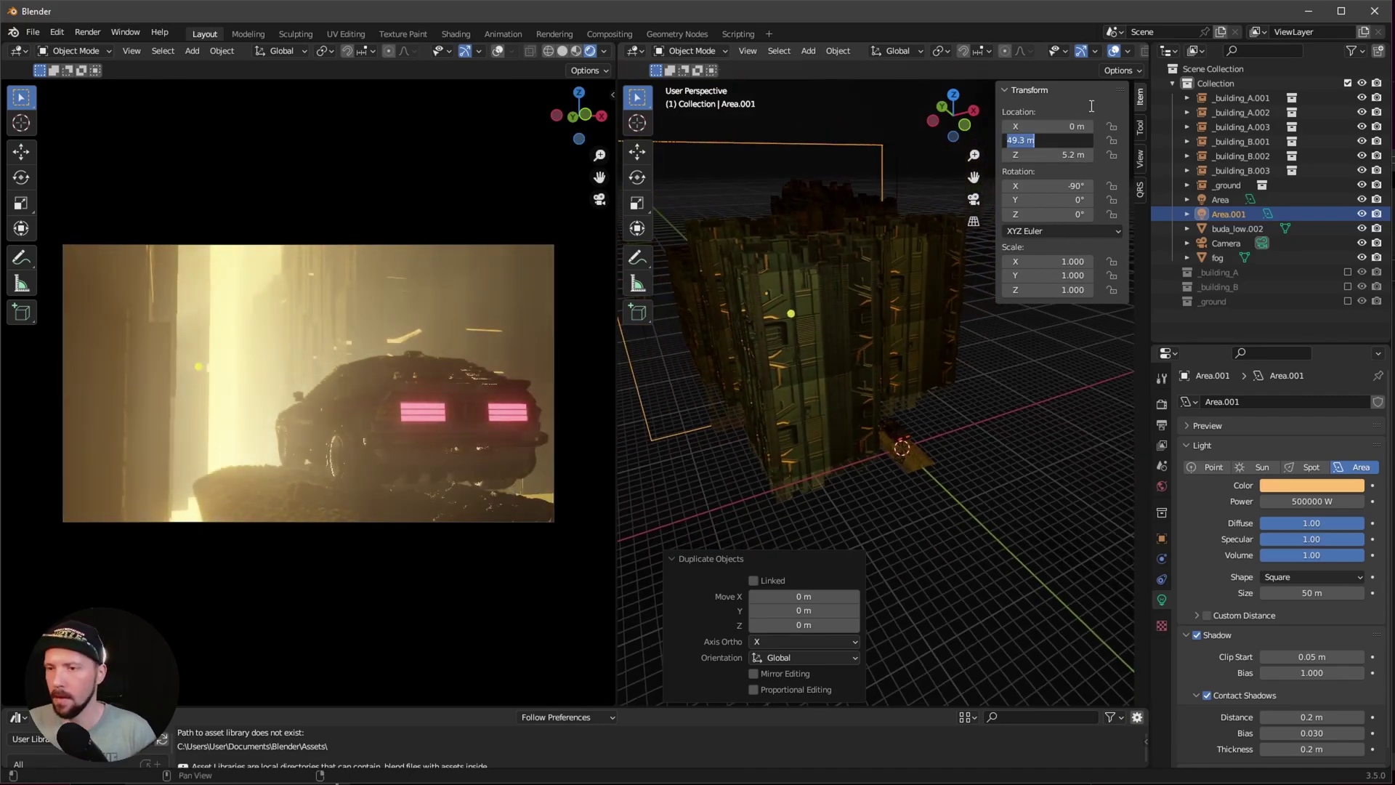
pyautogui.write('20')
pyautogui.press('Tab')
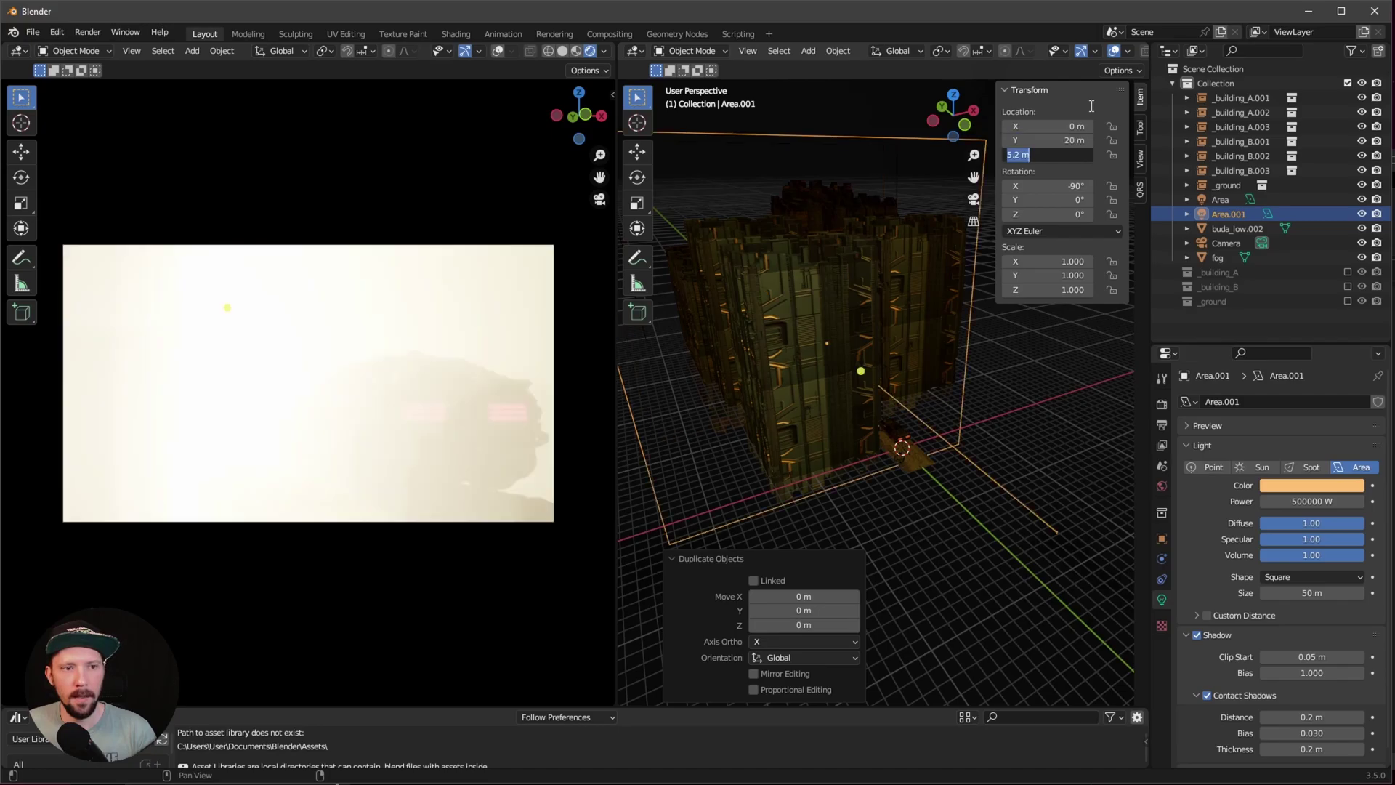
pyautogui.write('27')
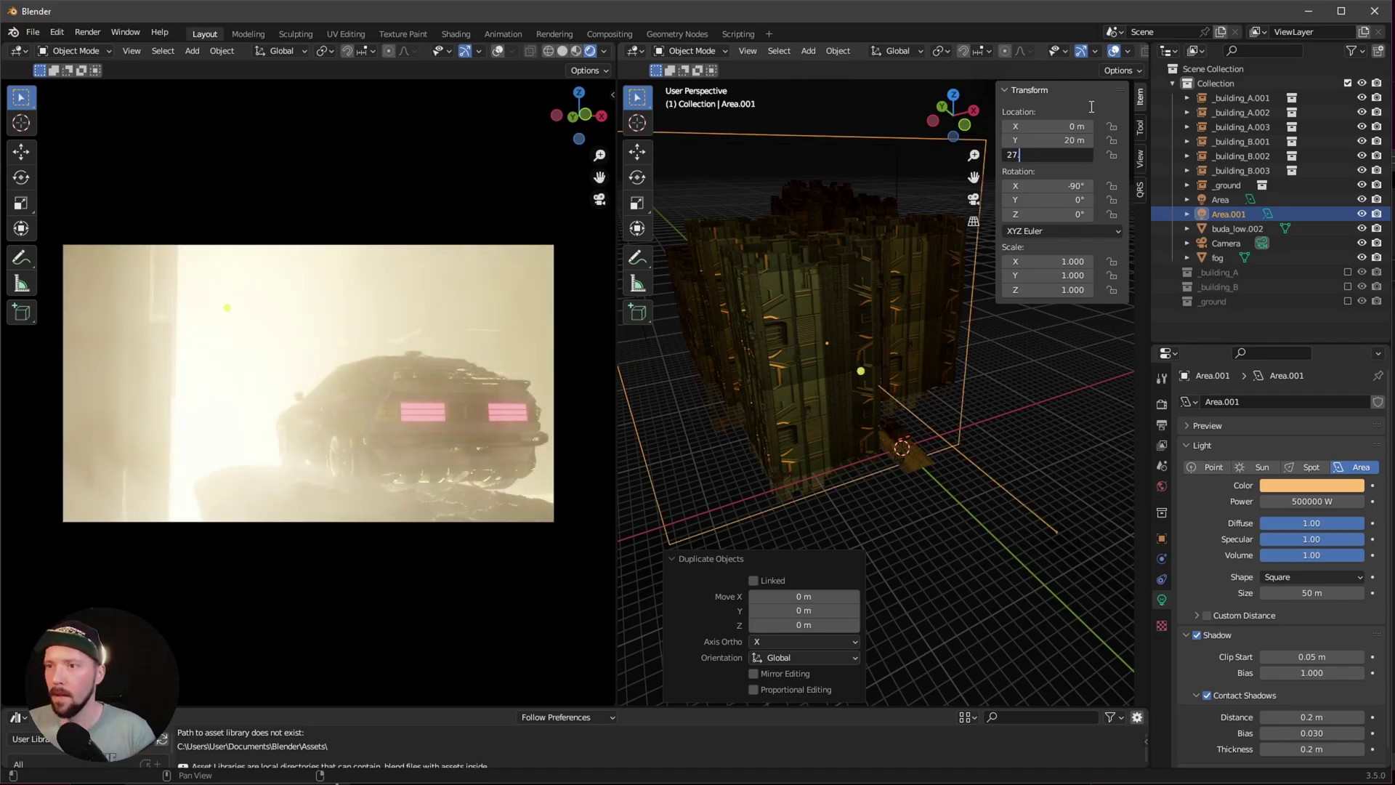
pyautogui.write('.8')
pyautogui.press('Return')
pyautogui.click(1078, 181)
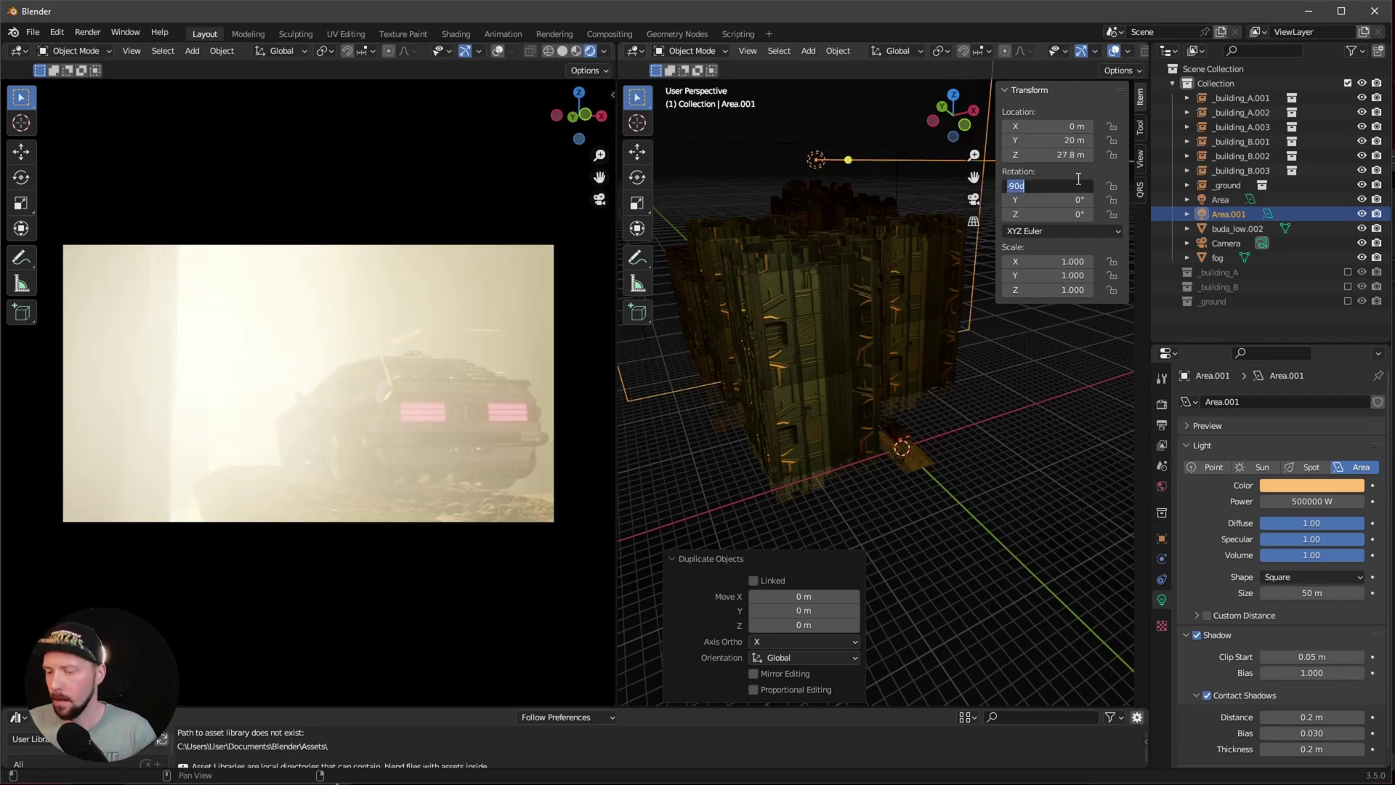
pyautogui.write('0')
pyautogui.press('Return')
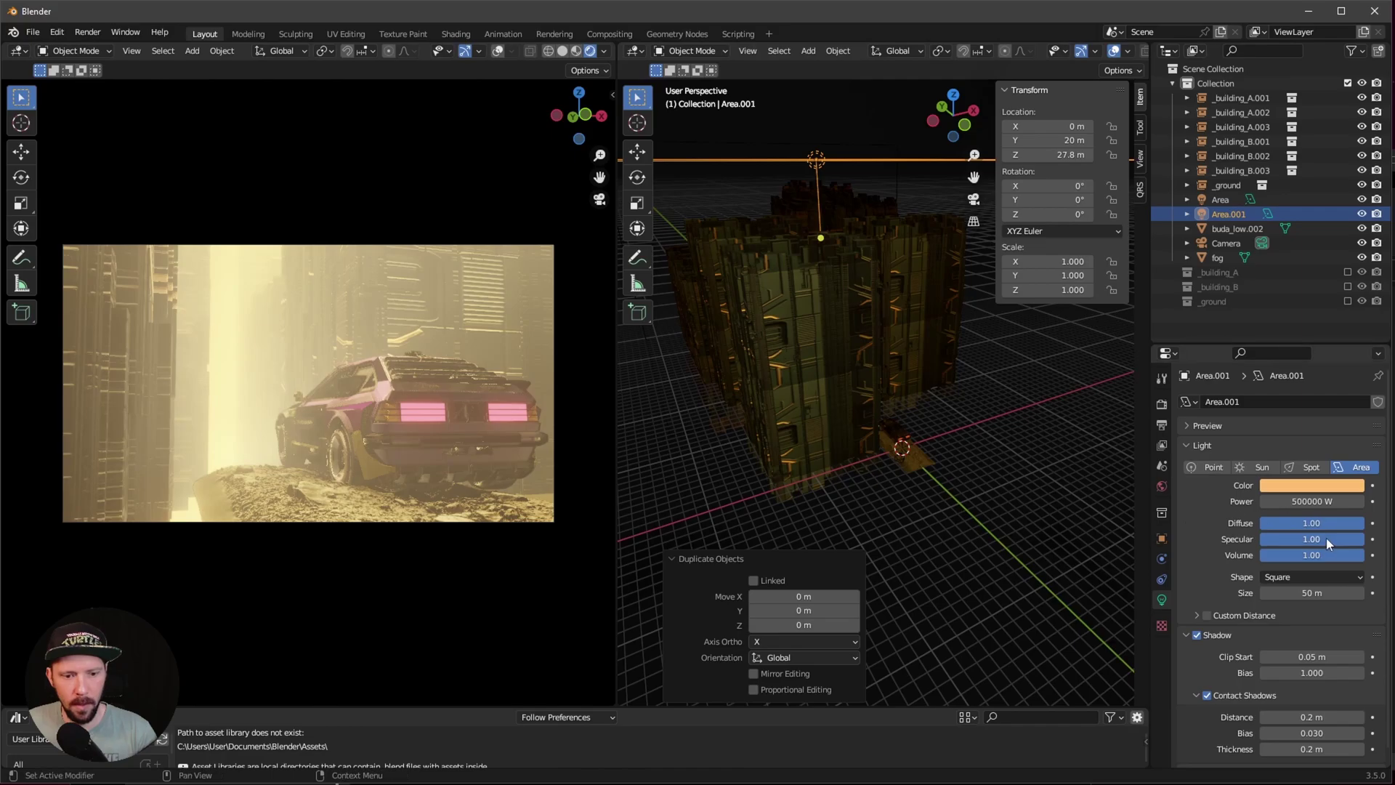
# Set the duplicated area light's power to 35000 W and open its color for editing
pyautogui.click(1301, 501)
pyautogui.write('35')
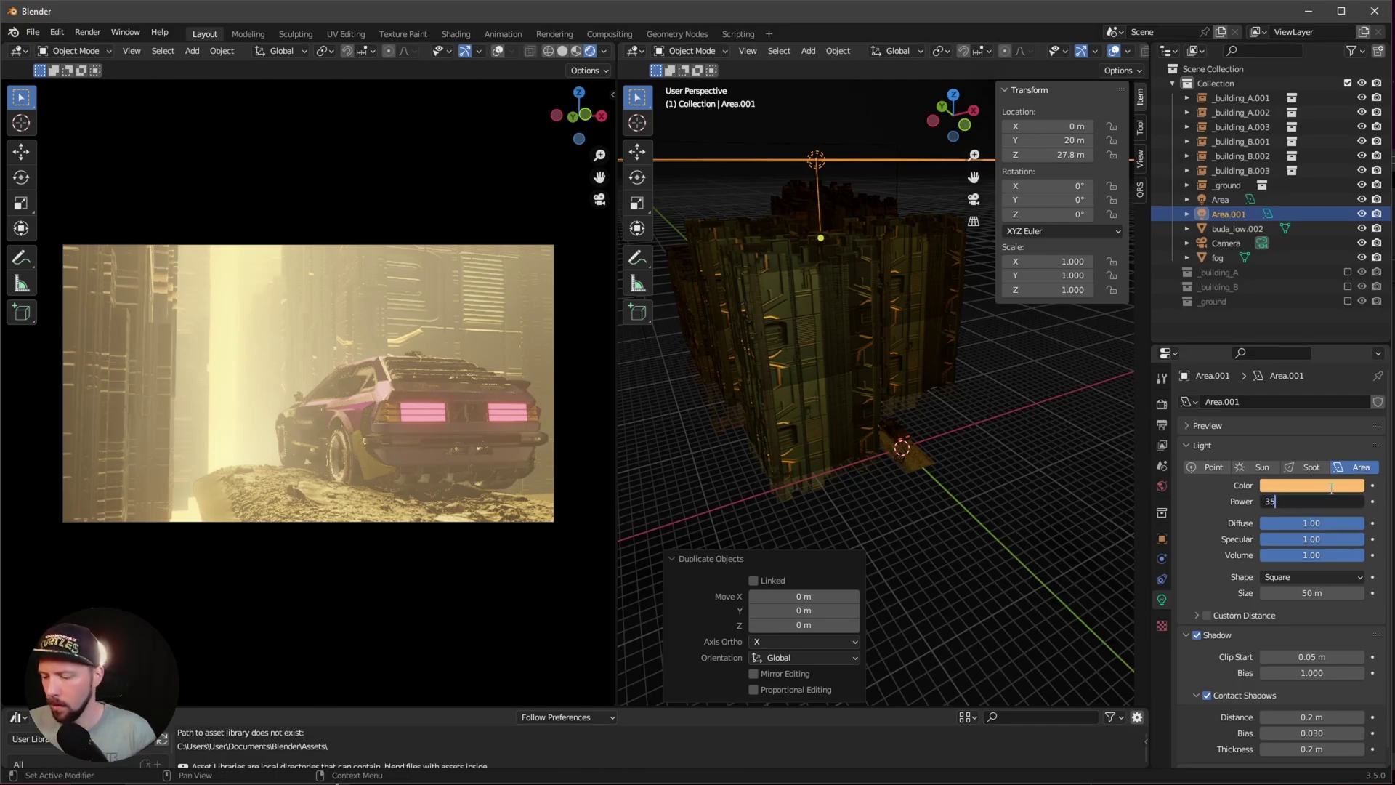
pyautogui.write('000')
pyautogui.press('Return')
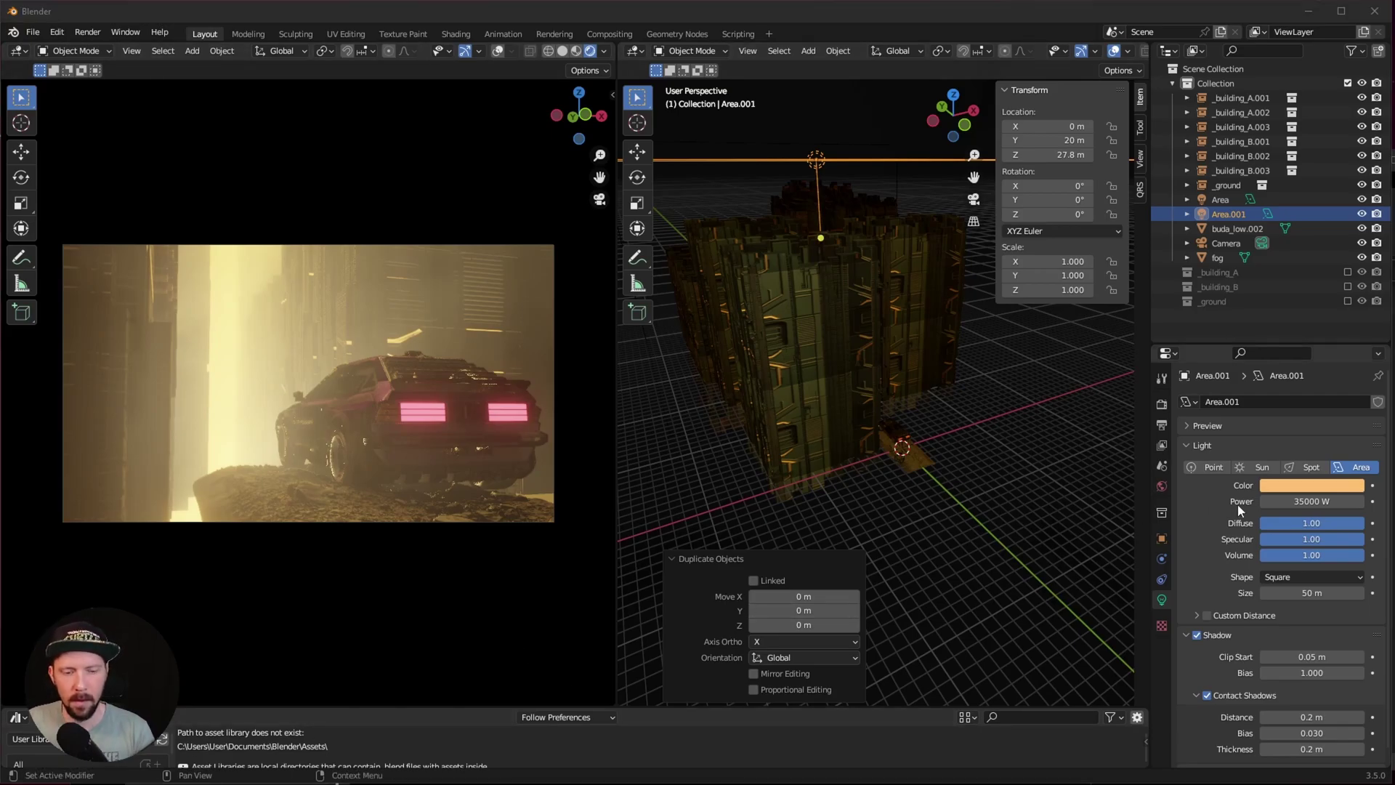
pyautogui.click(1309, 489)
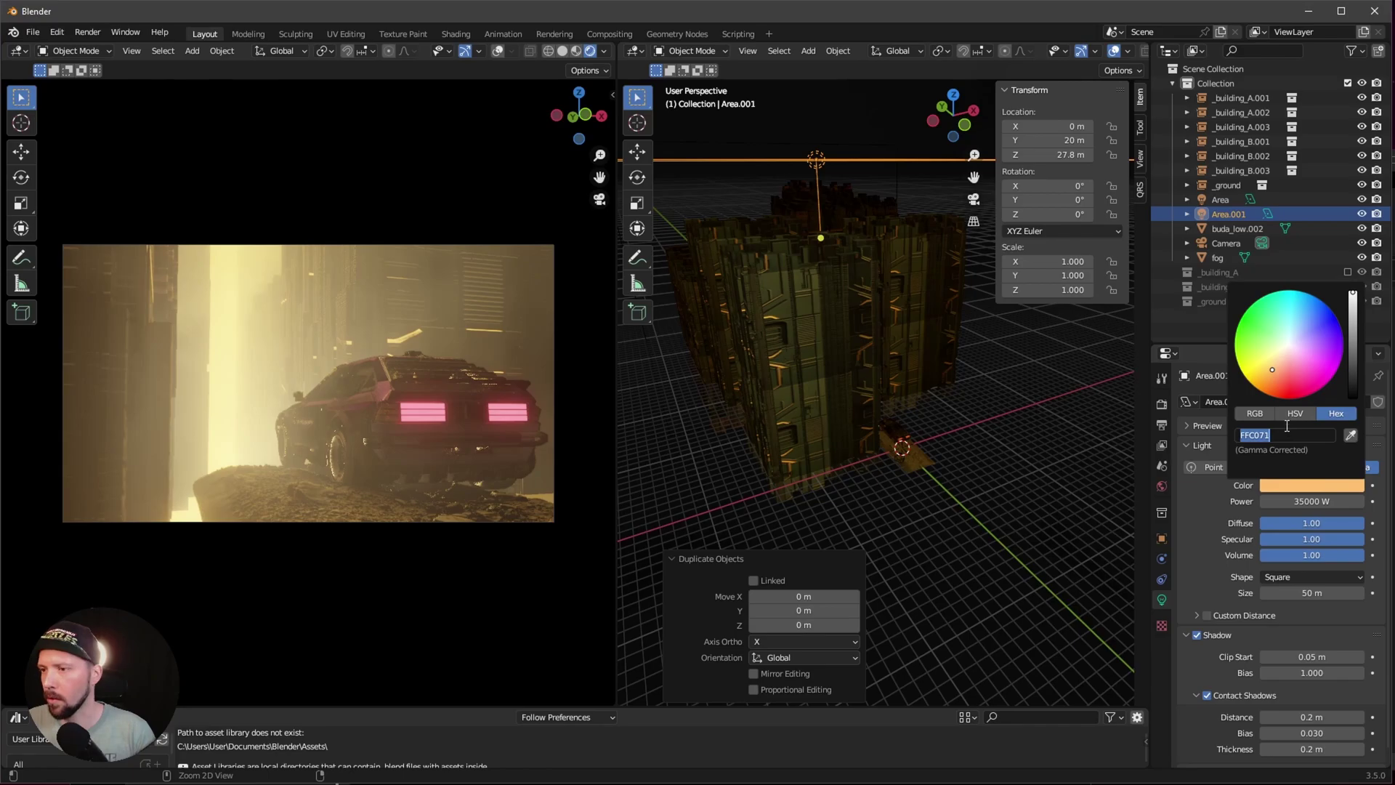
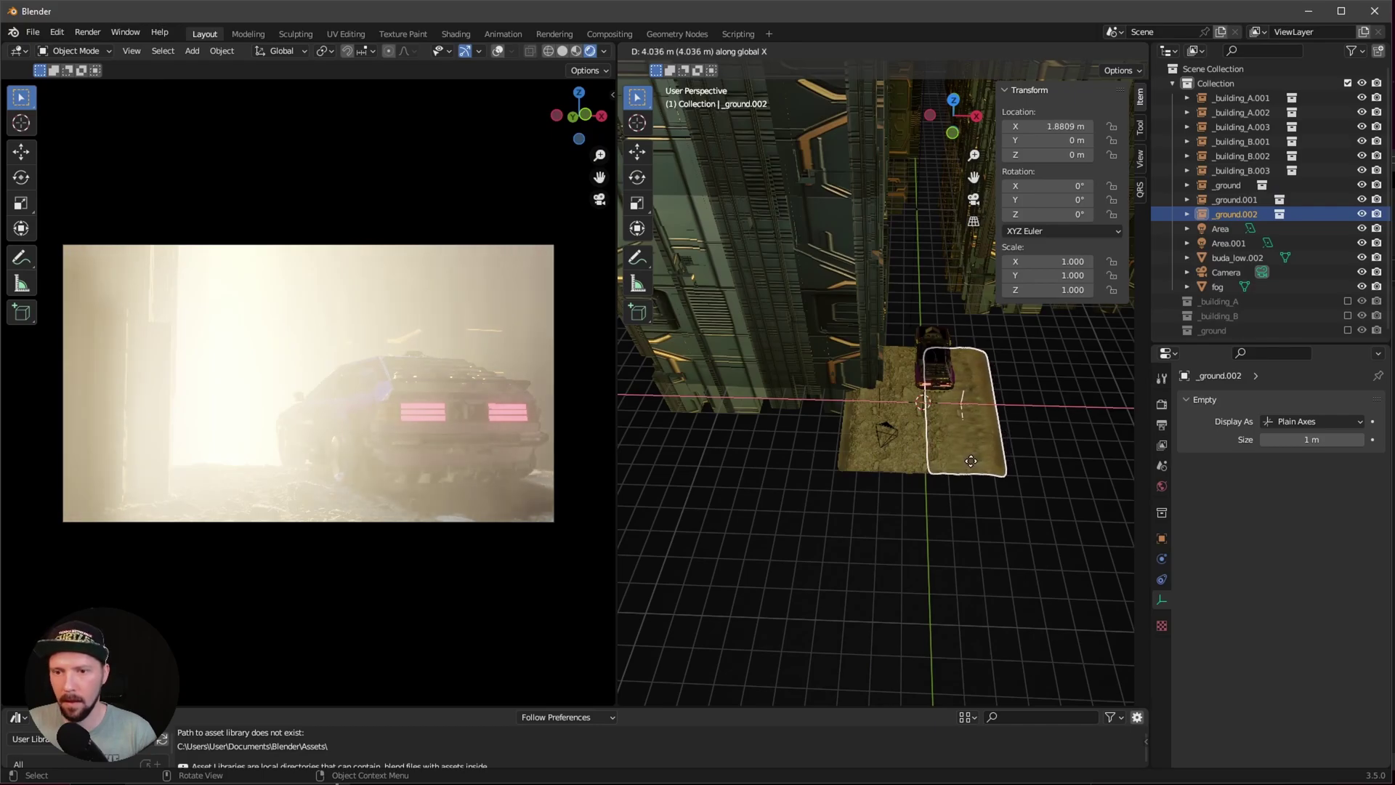
# Place the duplicated ground instance about 4.07 m along the global X axis, beside the other ground copy
pyautogui.click(974, 469)
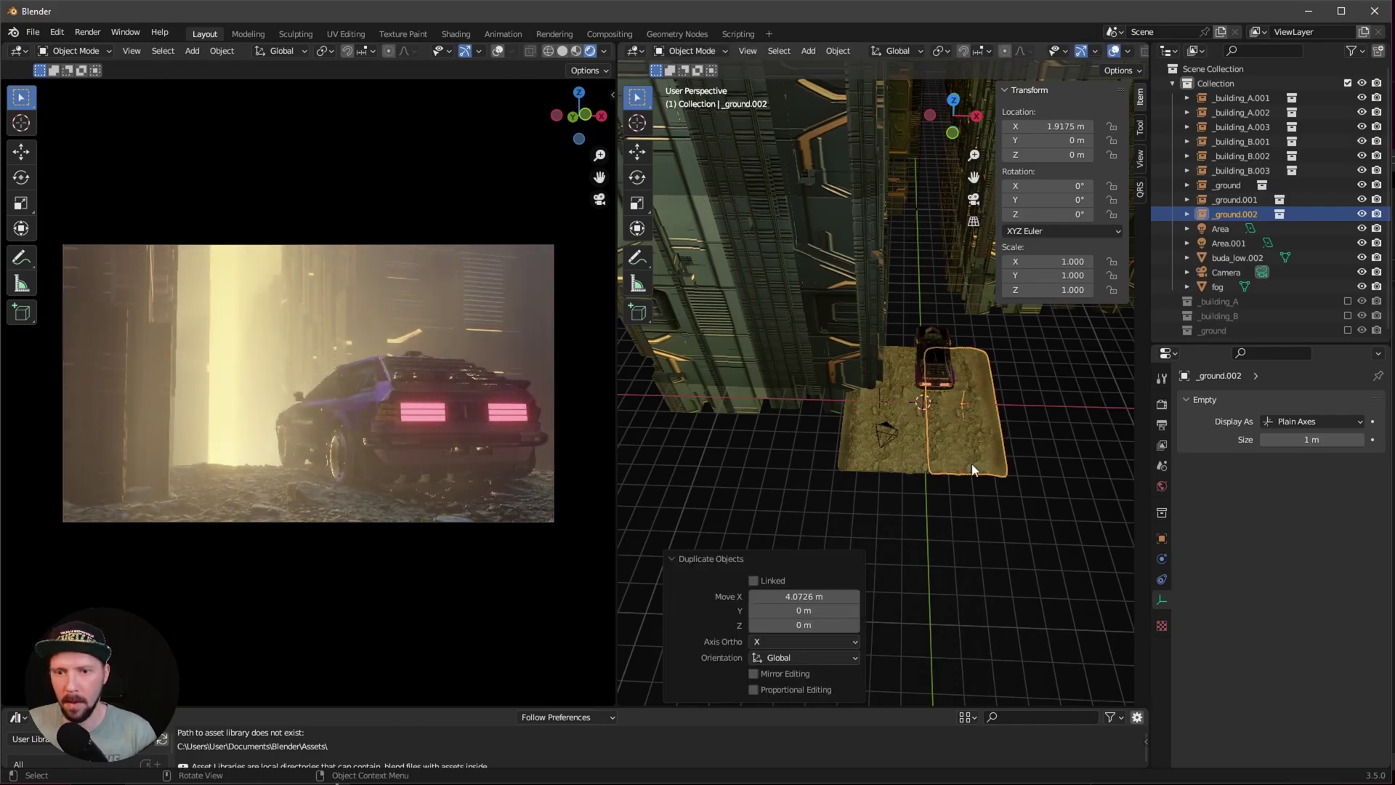
# Duplicate the unrotated ground instance beside the car in place and set the copy's Z rotation to 90°
pyautogui.click(970, 449)
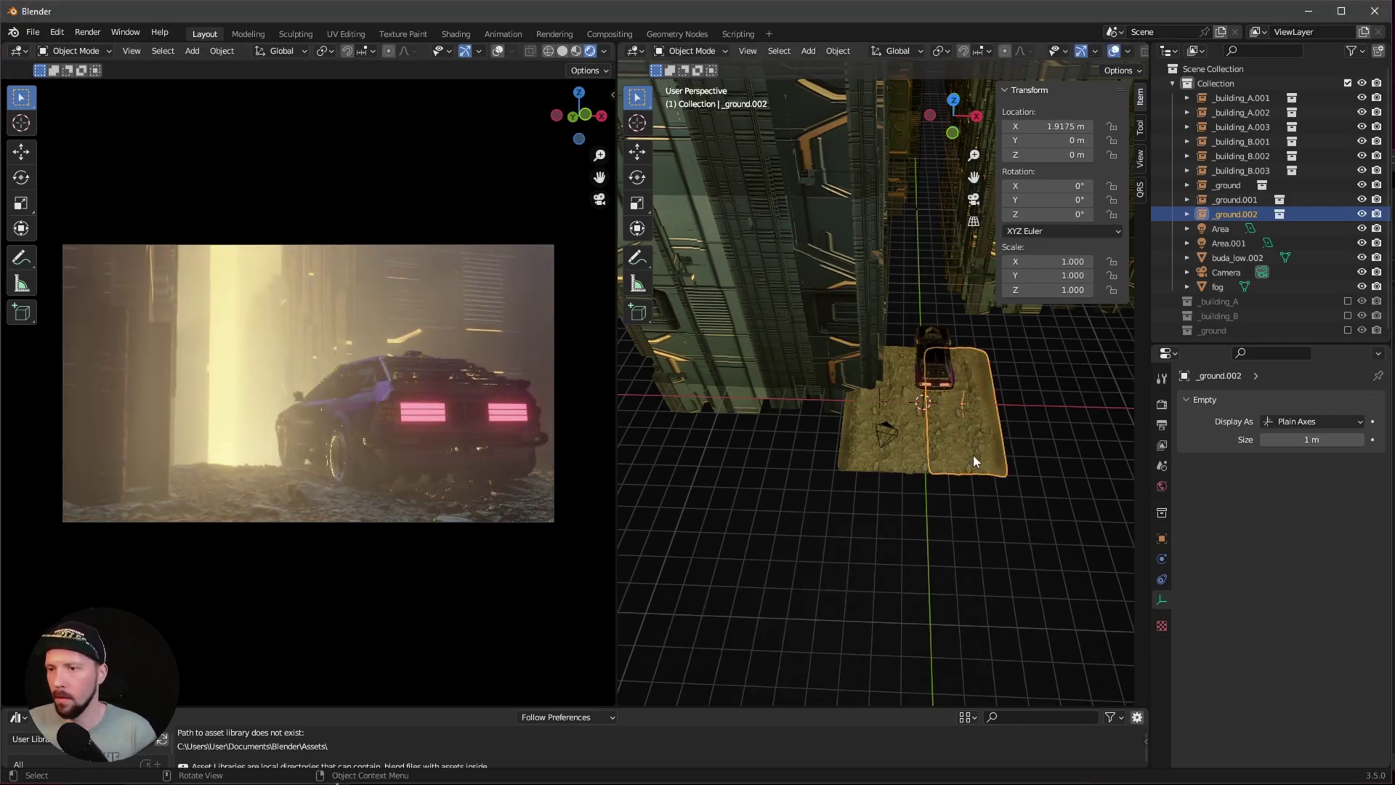
pyautogui.hotkey('shift', 'd')
pyautogui.rightClick(986, 445)
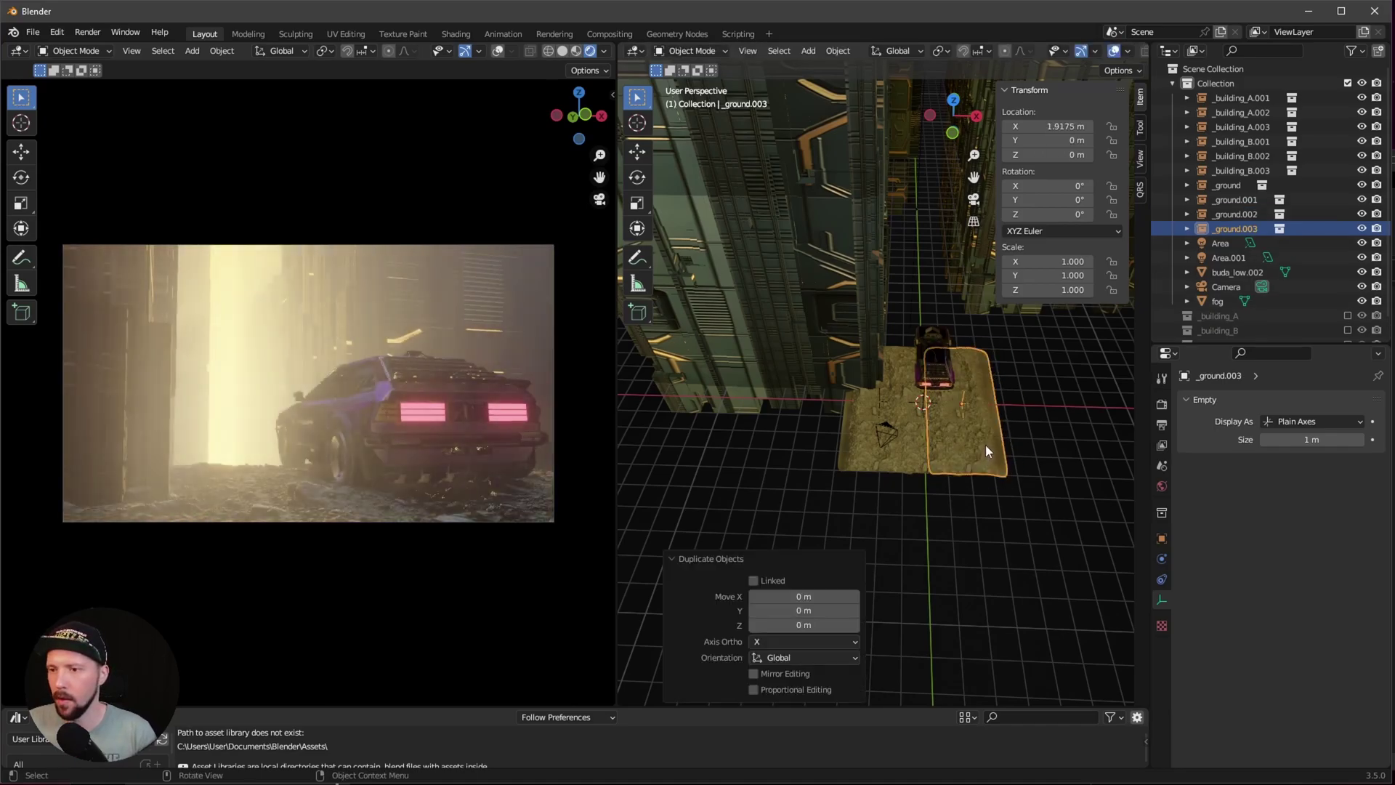
pyautogui.click(1056, 215)
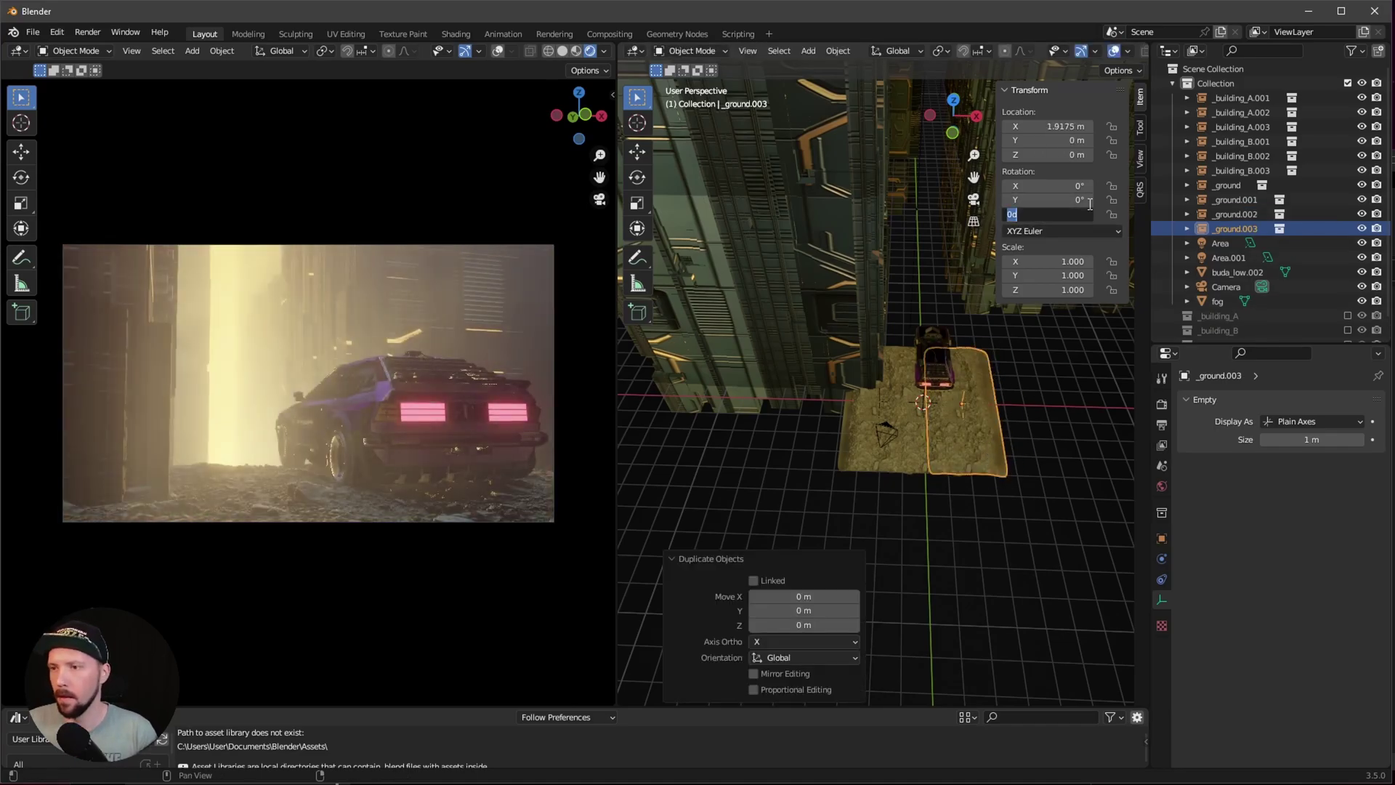
pyautogui.write('90')
pyautogui.press('Return')
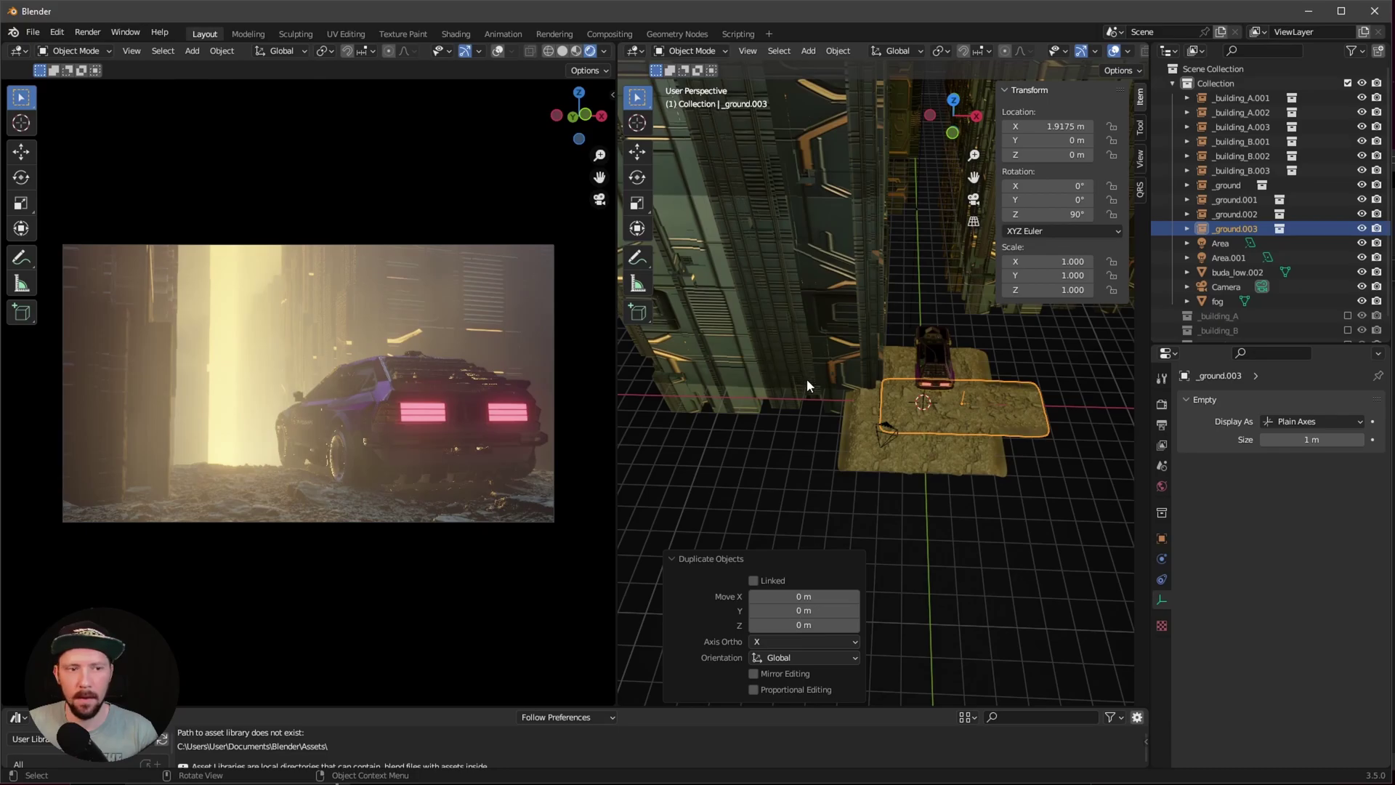
# Scale the rotated ground copy by about 2.61 and move it about 8.37 m along global Y and -2.42 m along X
pyautogui.press('s')
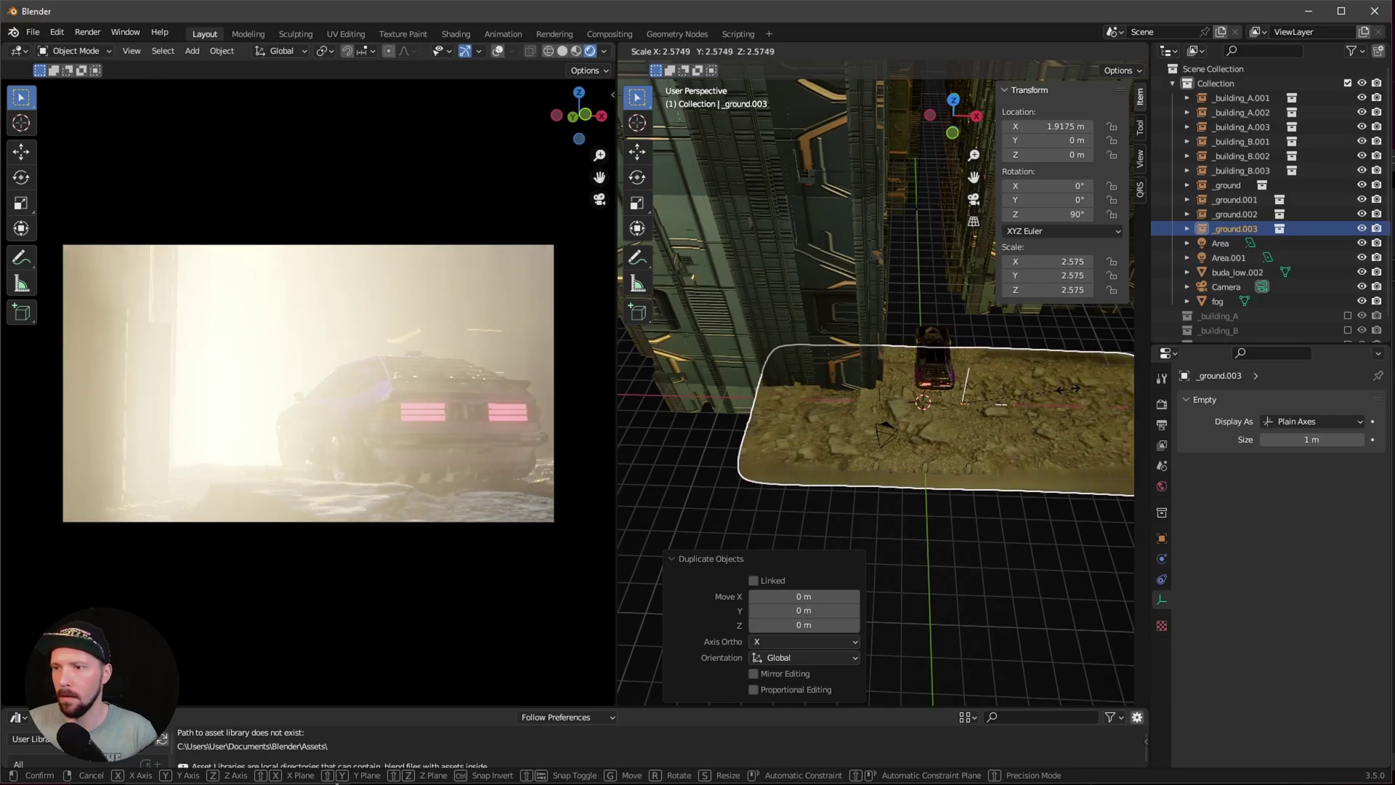
pyautogui.click(1070, 388)
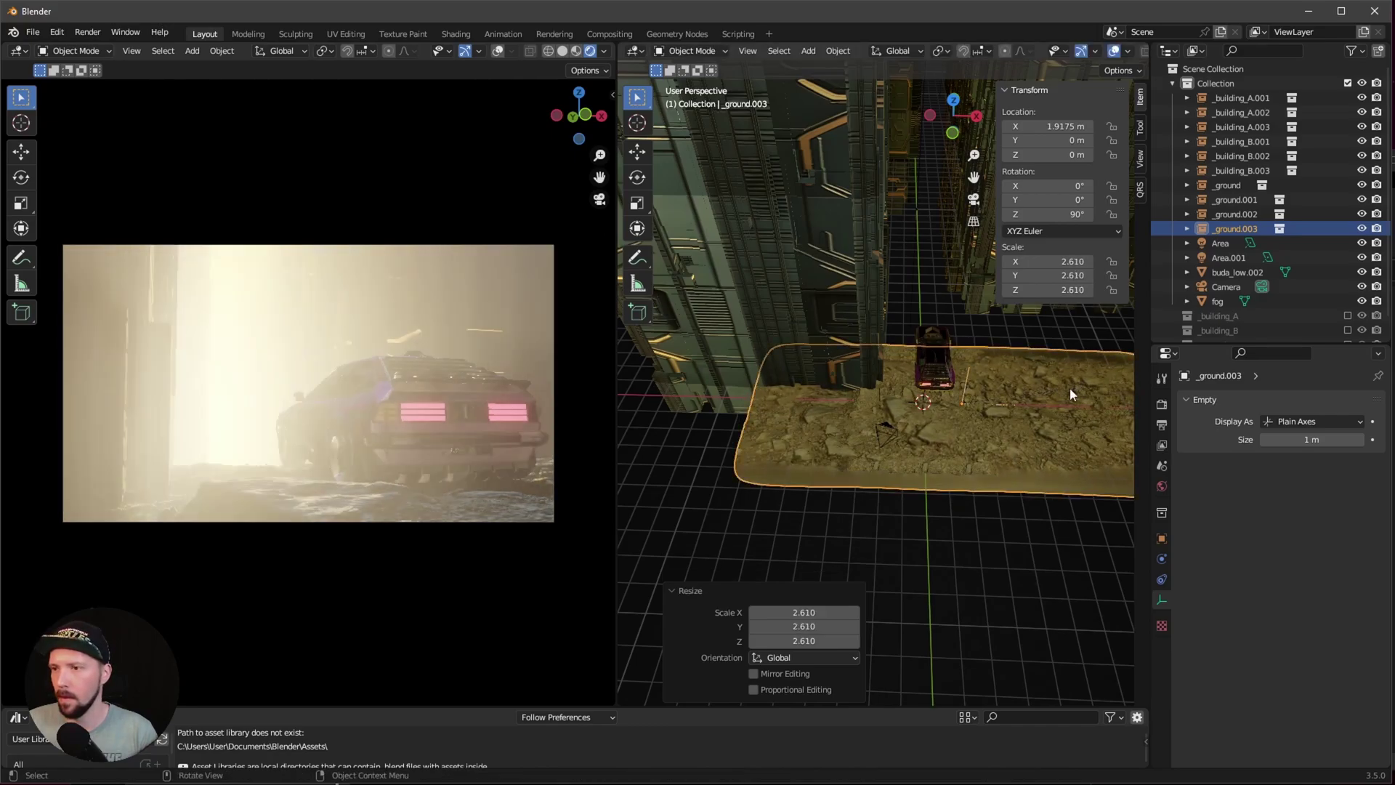
pyautogui.press('g')
pyautogui.press('y')
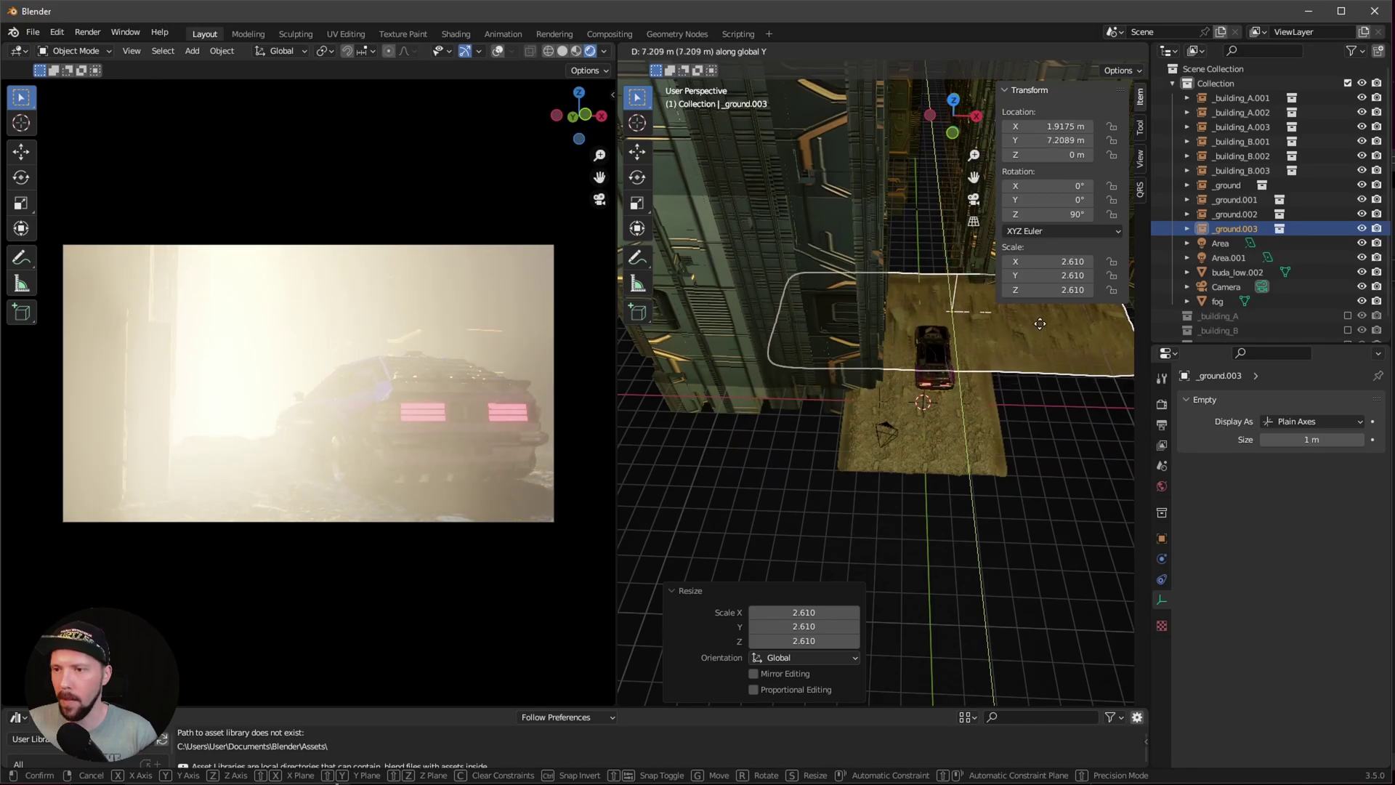
pyautogui.click(1048, 320)
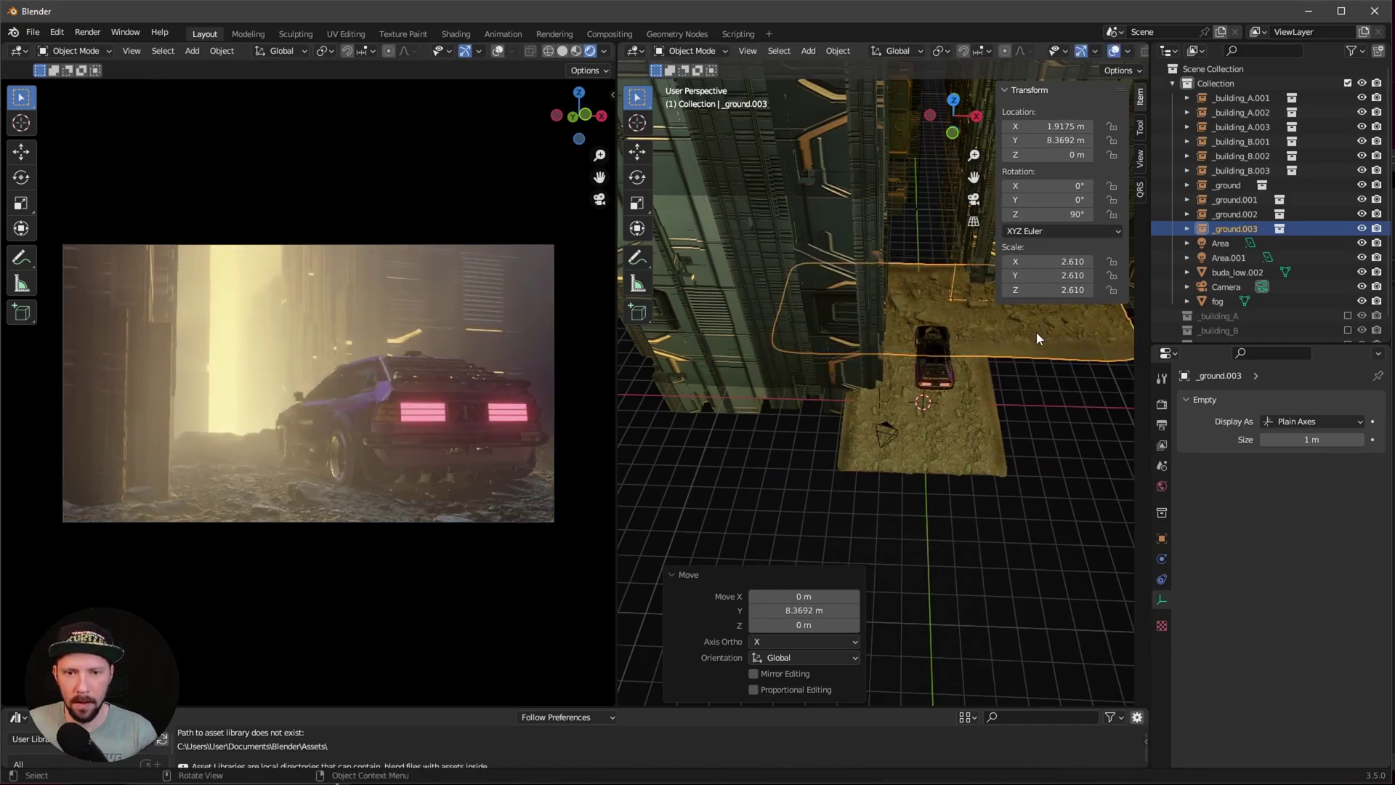
pyautogui.press('g')
pyautogui.press('x')
pyautogui.click(1010, 338)
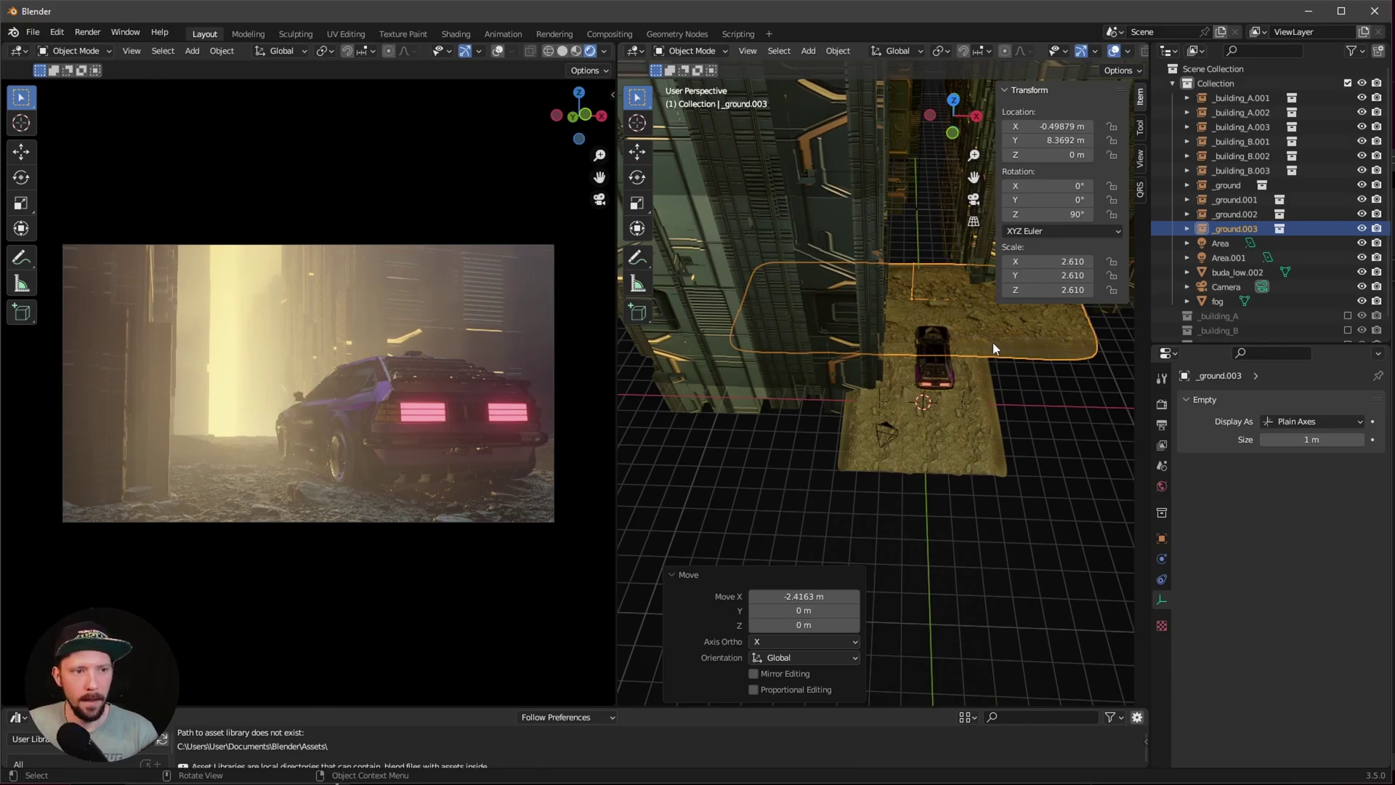
# Duplicate the enlarged ground instance about 6.47 m along global Y and raise the copy about 0.34 m
pyautogui.hotkey('shift', 'd')
pyautogui.press('y')
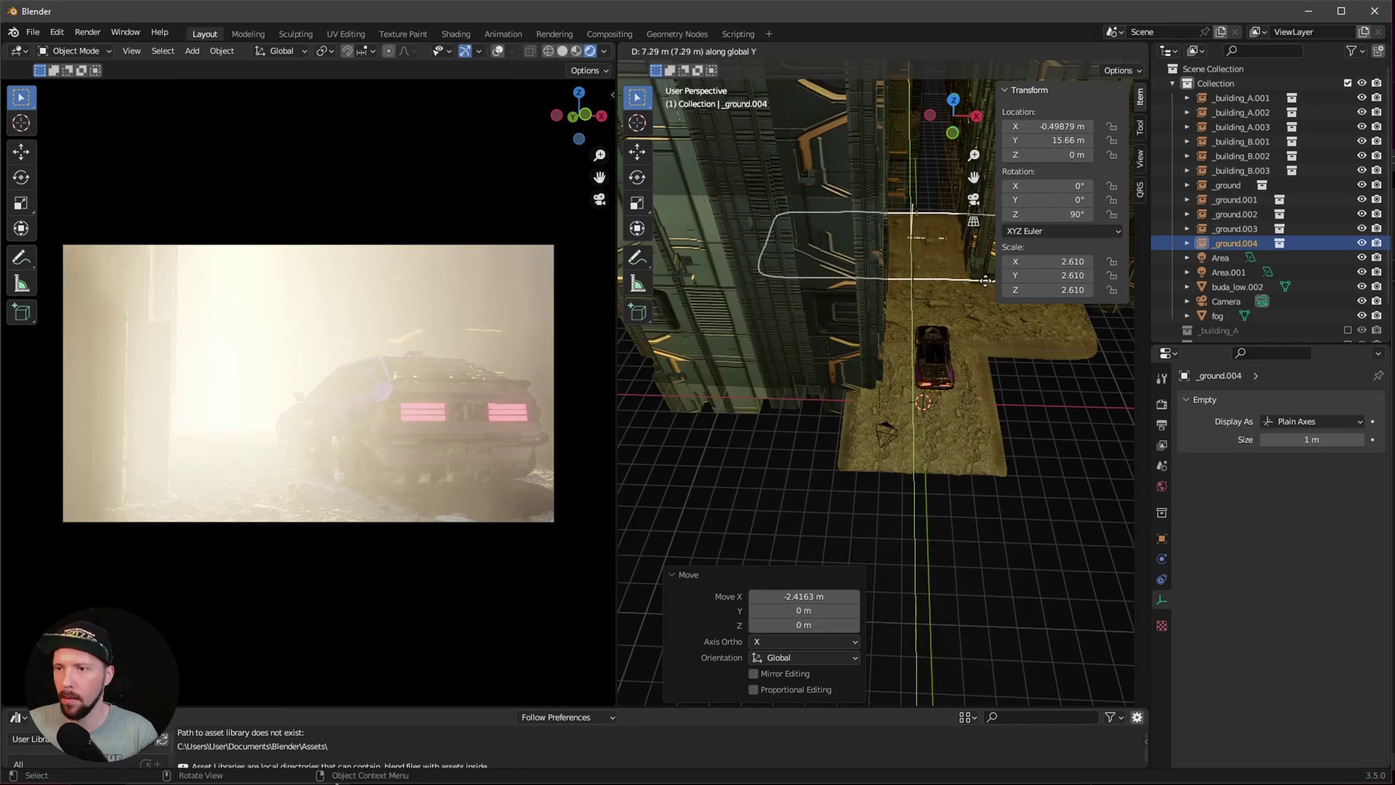
pyautogui.click(975, 315)
pyautogui.press('g')
pyautogui.press('z')
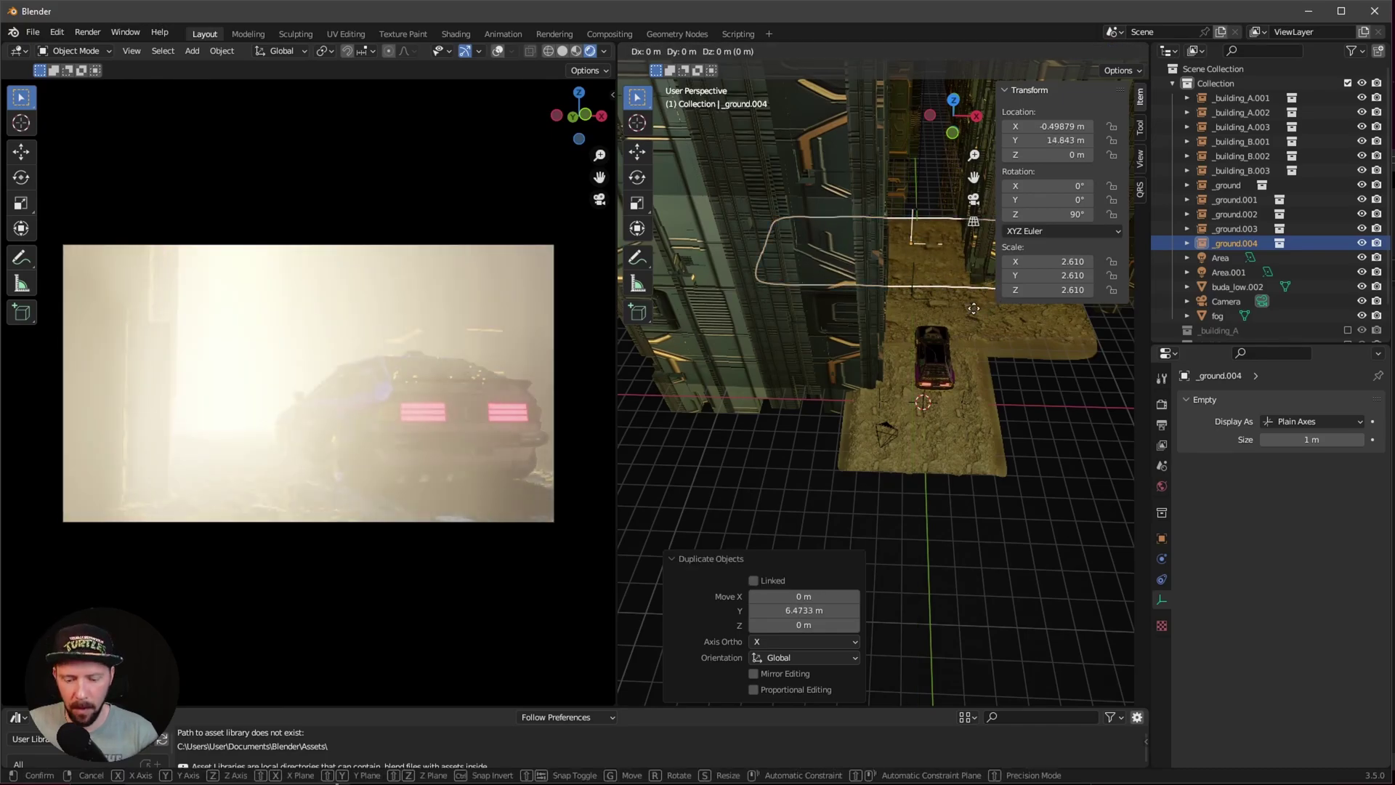
pyautogui.click(974, 306)
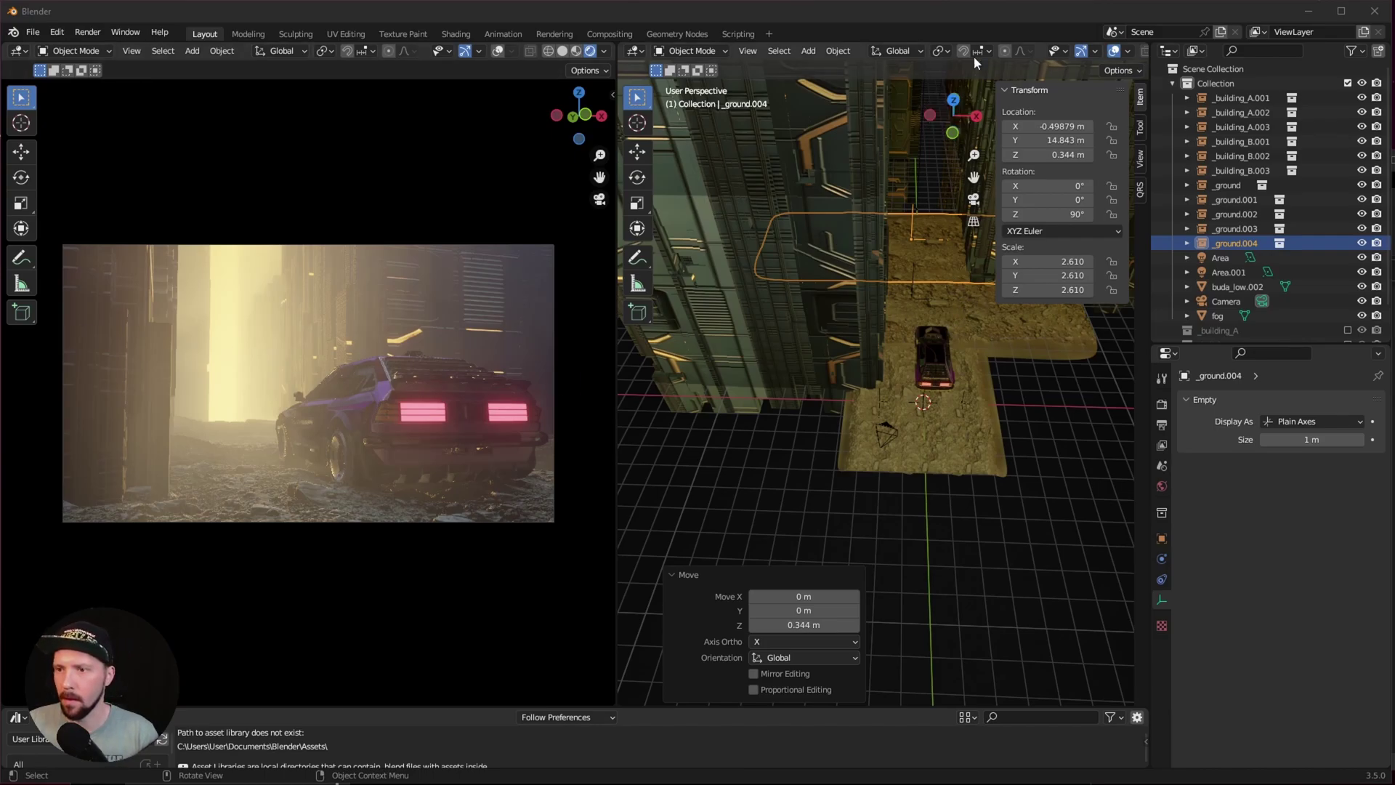
# Scale the raised ground copy by about 1.12 and lift it about 0.12 m further along Z
pyautogui.press('s')
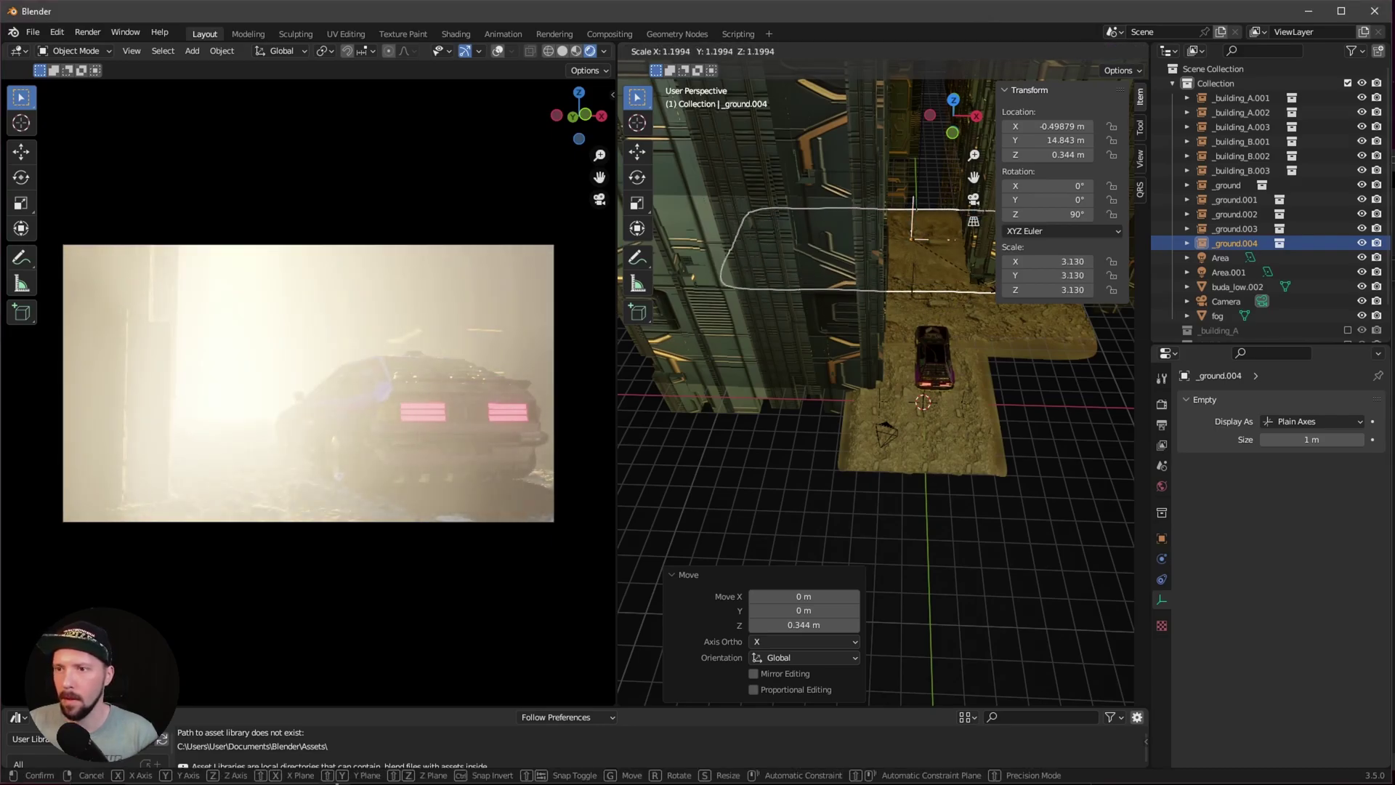
pyautogui.click(970, 295)
pyautogui.press('g')
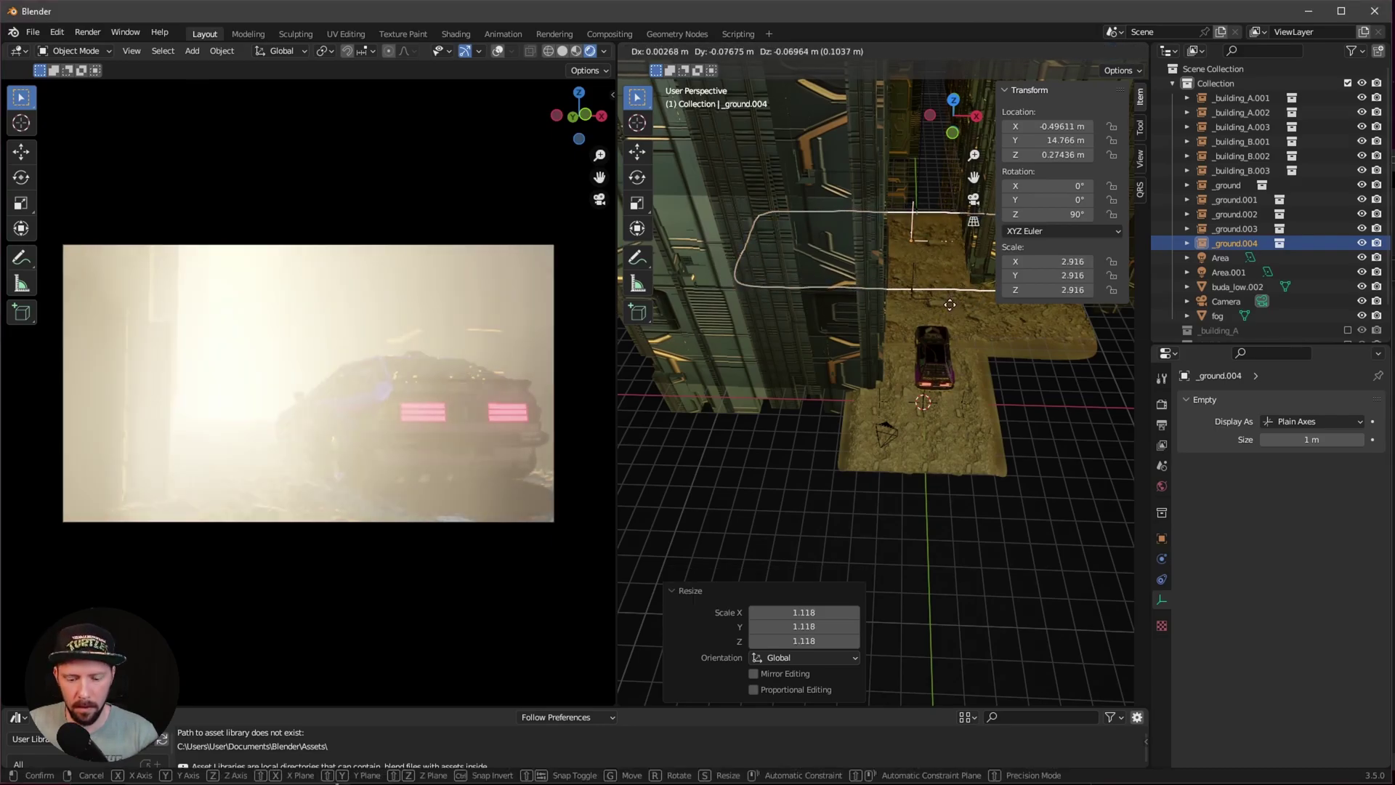
pyautogui.press('z')
pyautogui.click(954, 299)
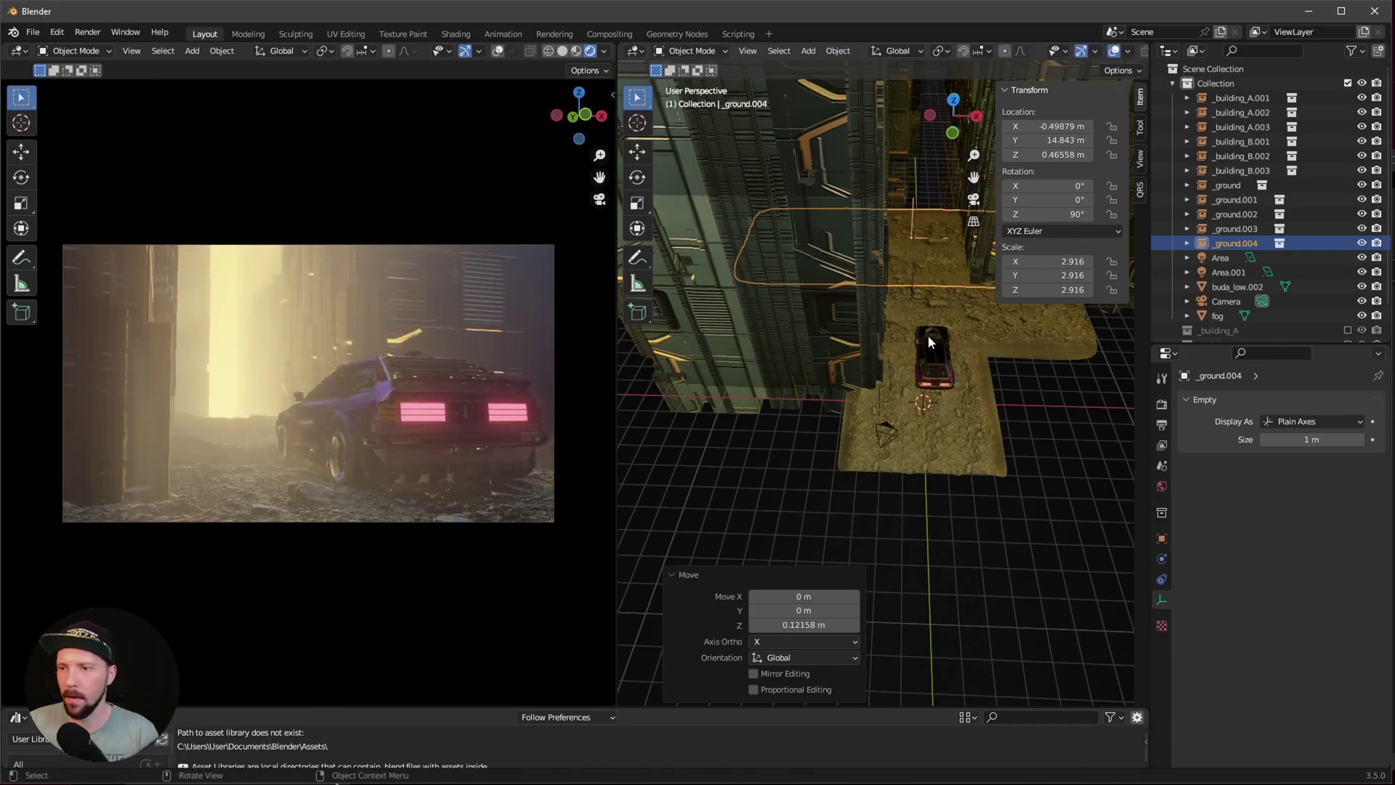
# Duplicate the farthest ground instance about 7.78 m along global Y and raise the copy about 0.61 m
pyautogui.hotkey('shift', 'd')
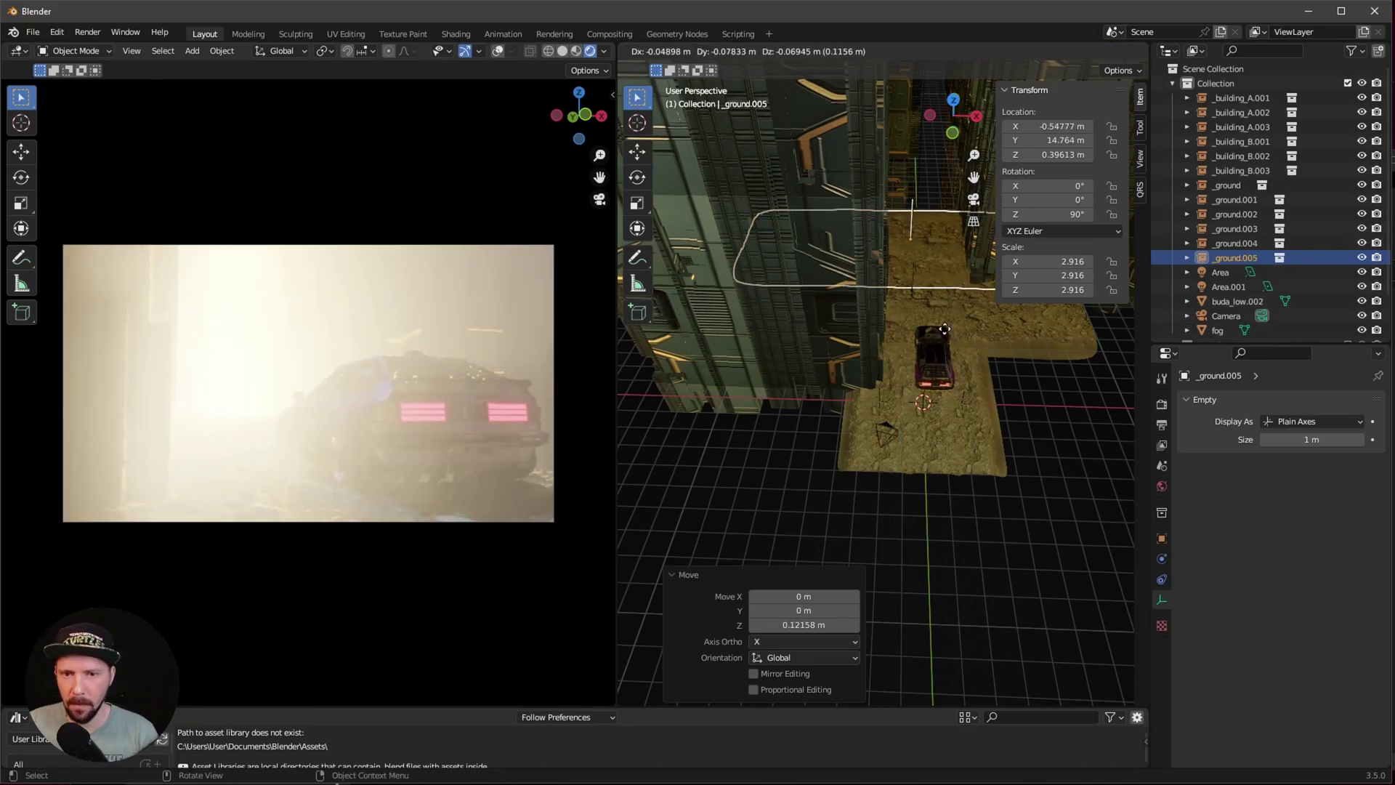
pyautogui.press('x')
pyautogui.press('y')
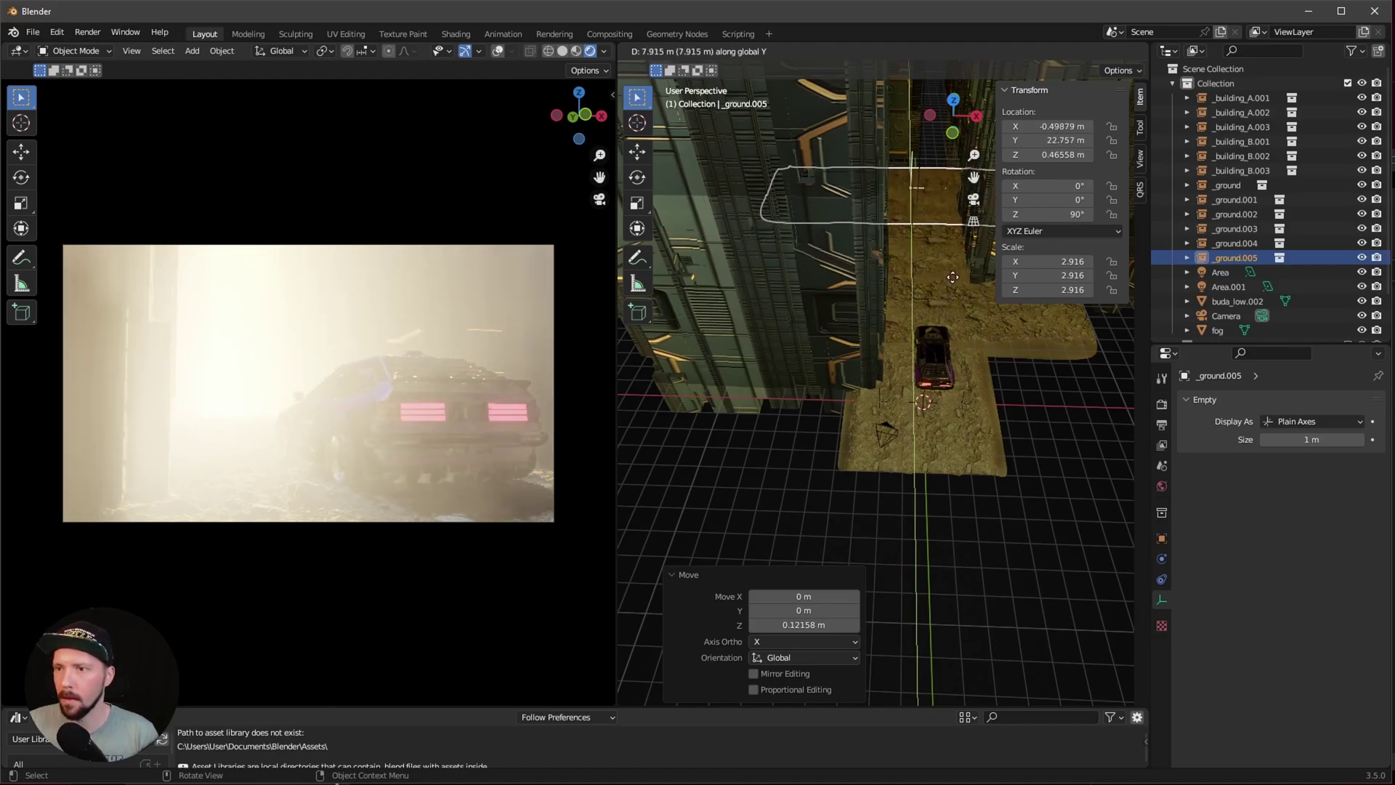
pyautogui.click(949, 274)
pyautogui.press('g')
pyautogui.press('z')
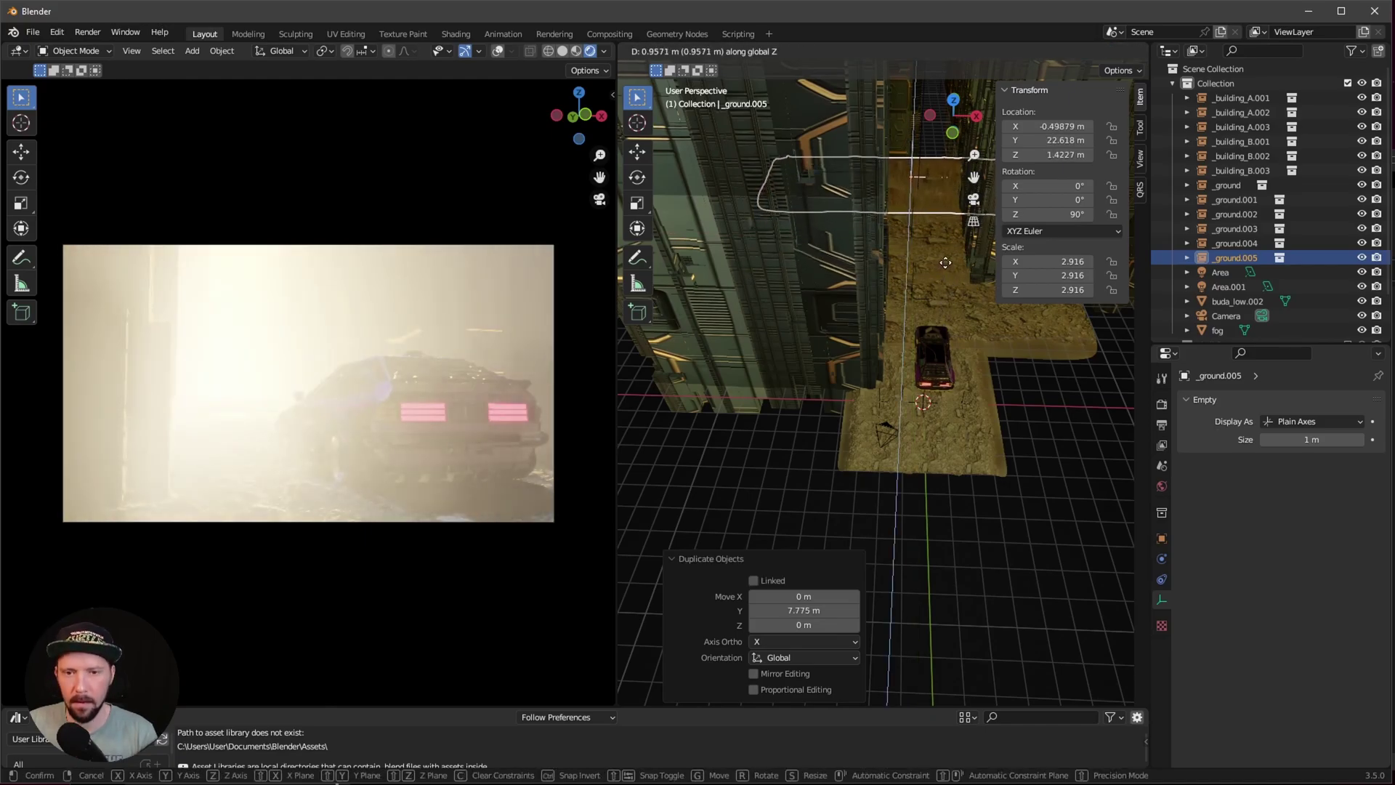
pyautogui.click(947, 267)
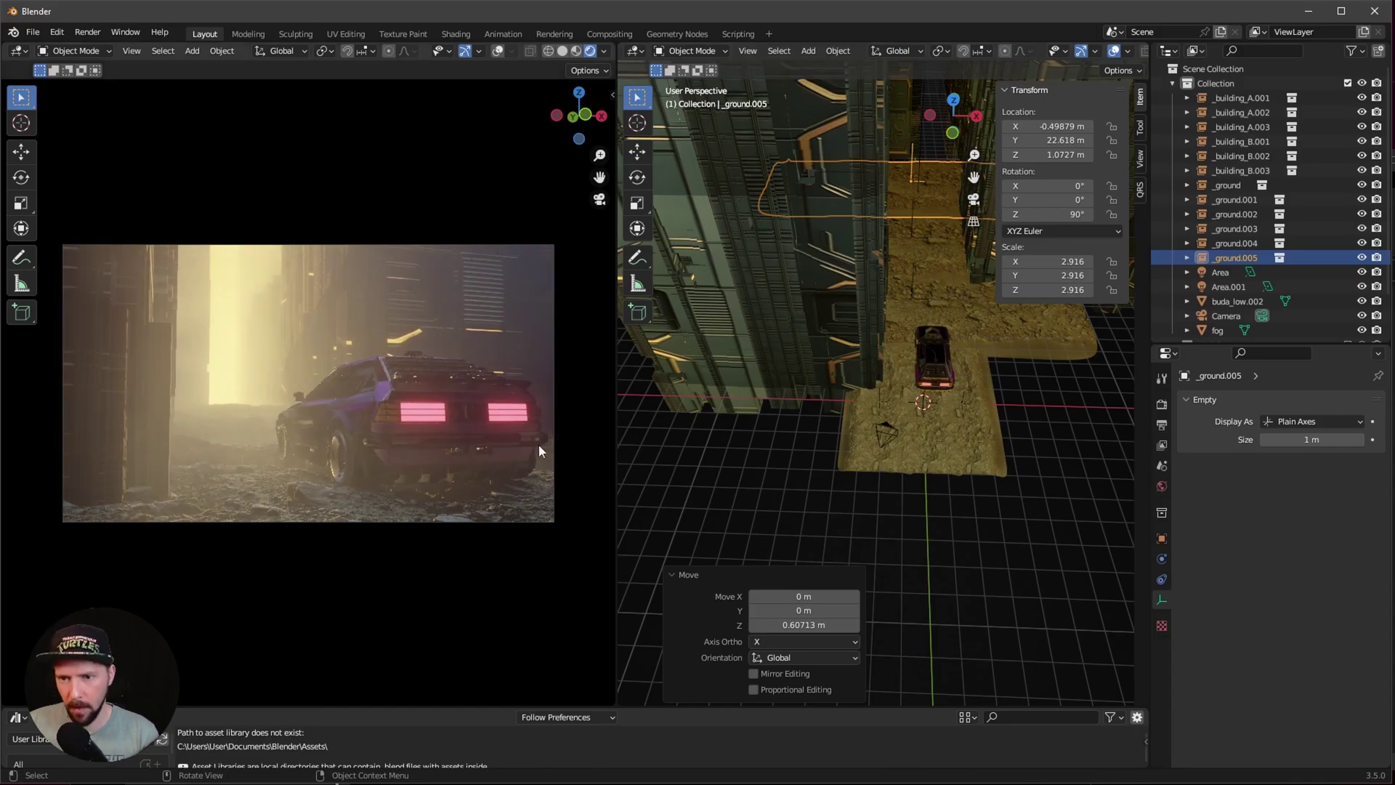
# Duplicate the unrotated ground strip beside the car about 3.28 m along global X and raise the copy about 0.1 m
pyautogui.click(979, 435)
pyautogui.hotkey('shift', 'd')
pyautogui.press('x')
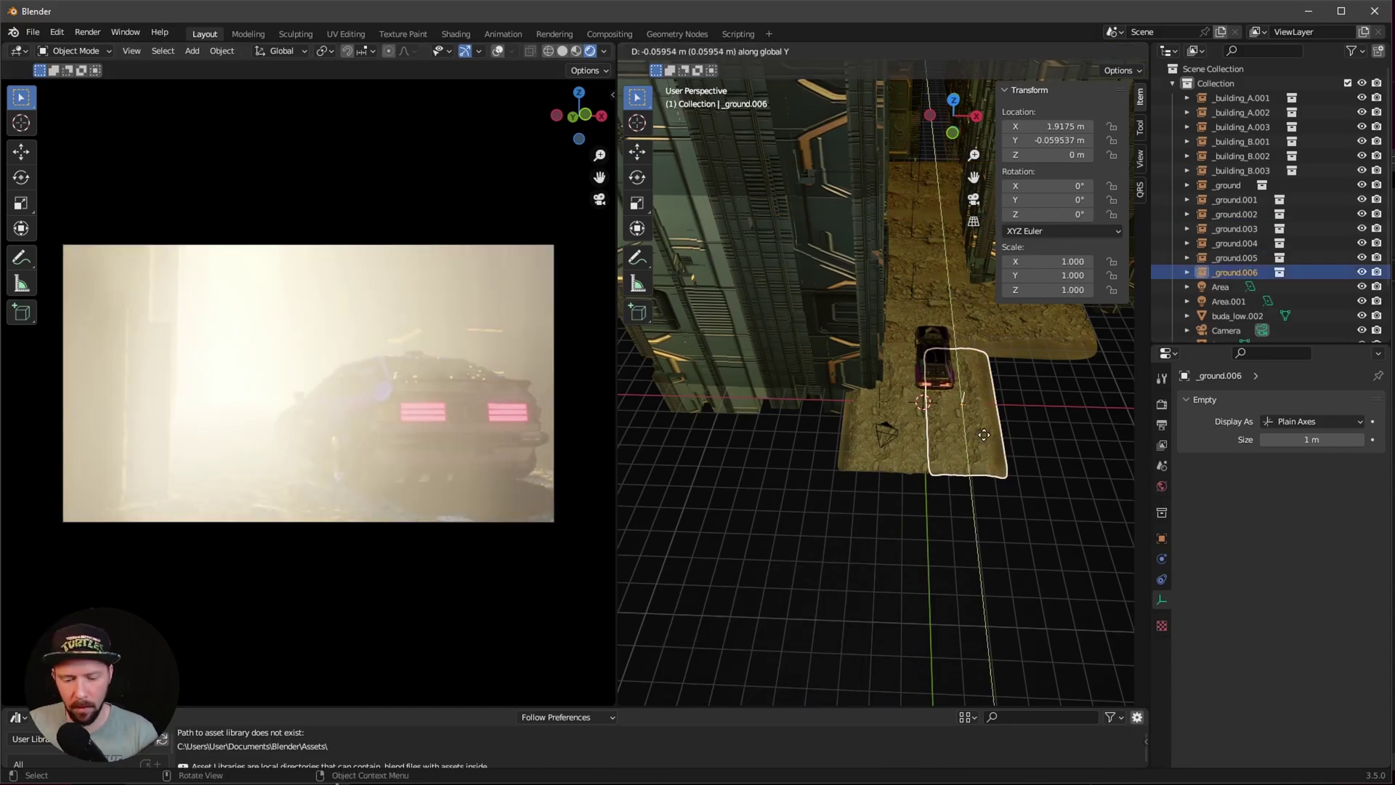
pyautogui.click(1044, 421)
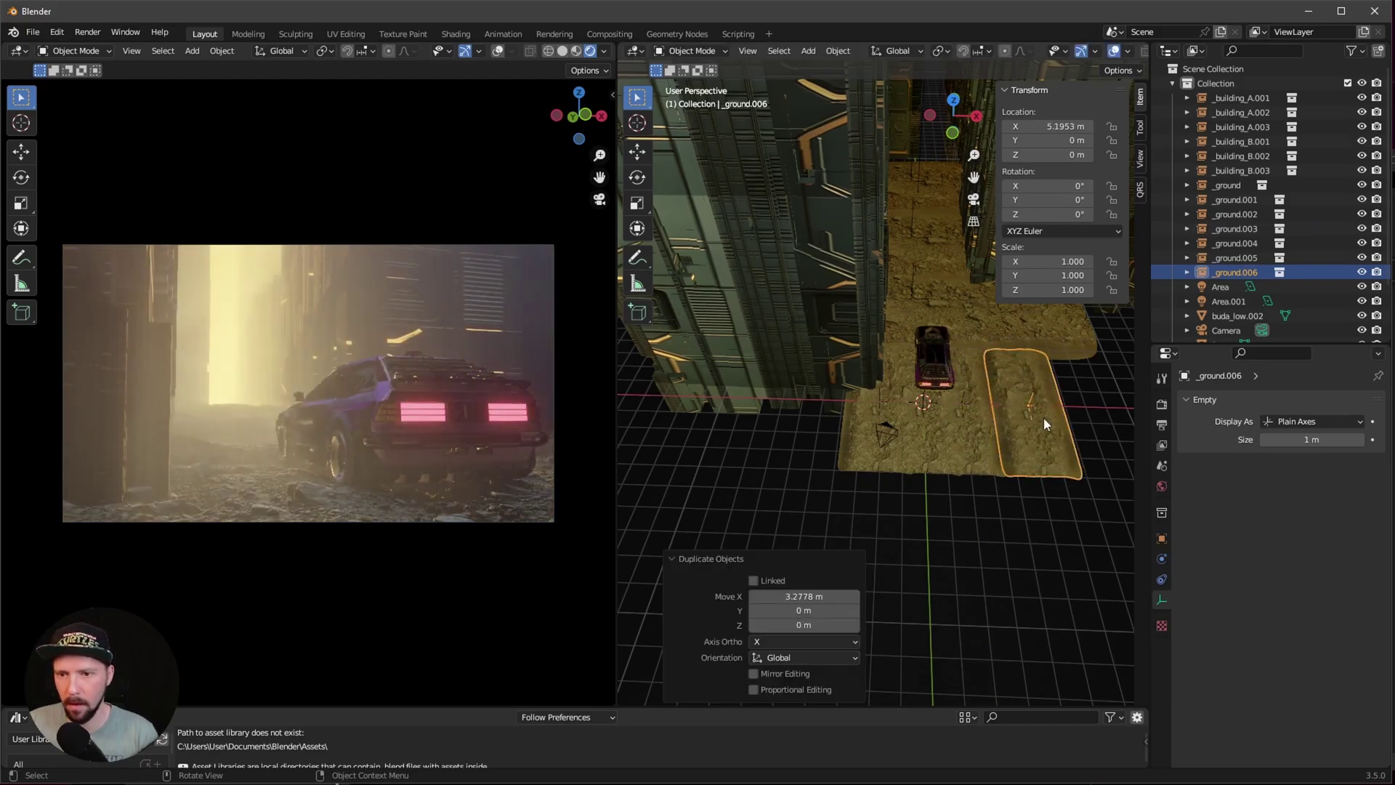
pyautogui.press('g')
pyautogui.press('z')
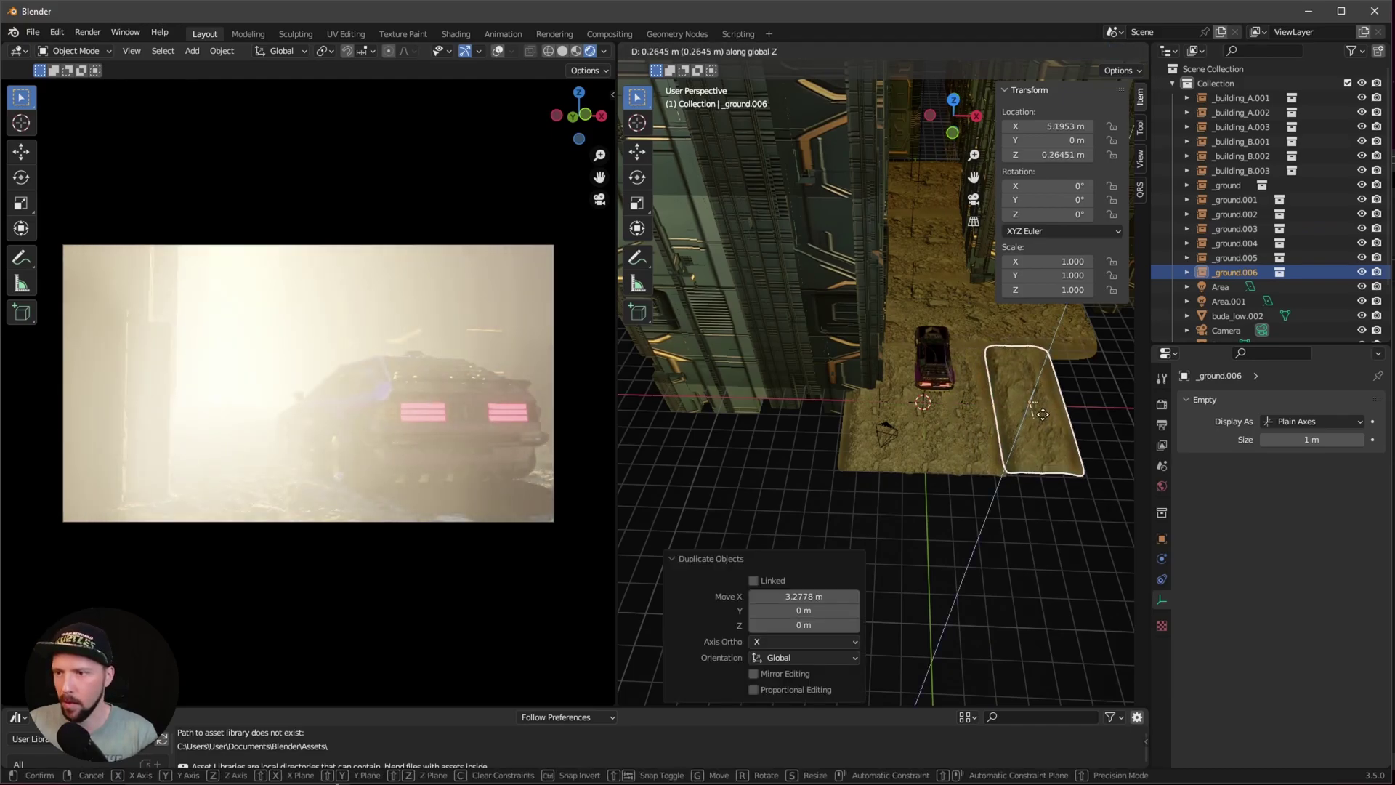
pyautogui.click(1041, 417)
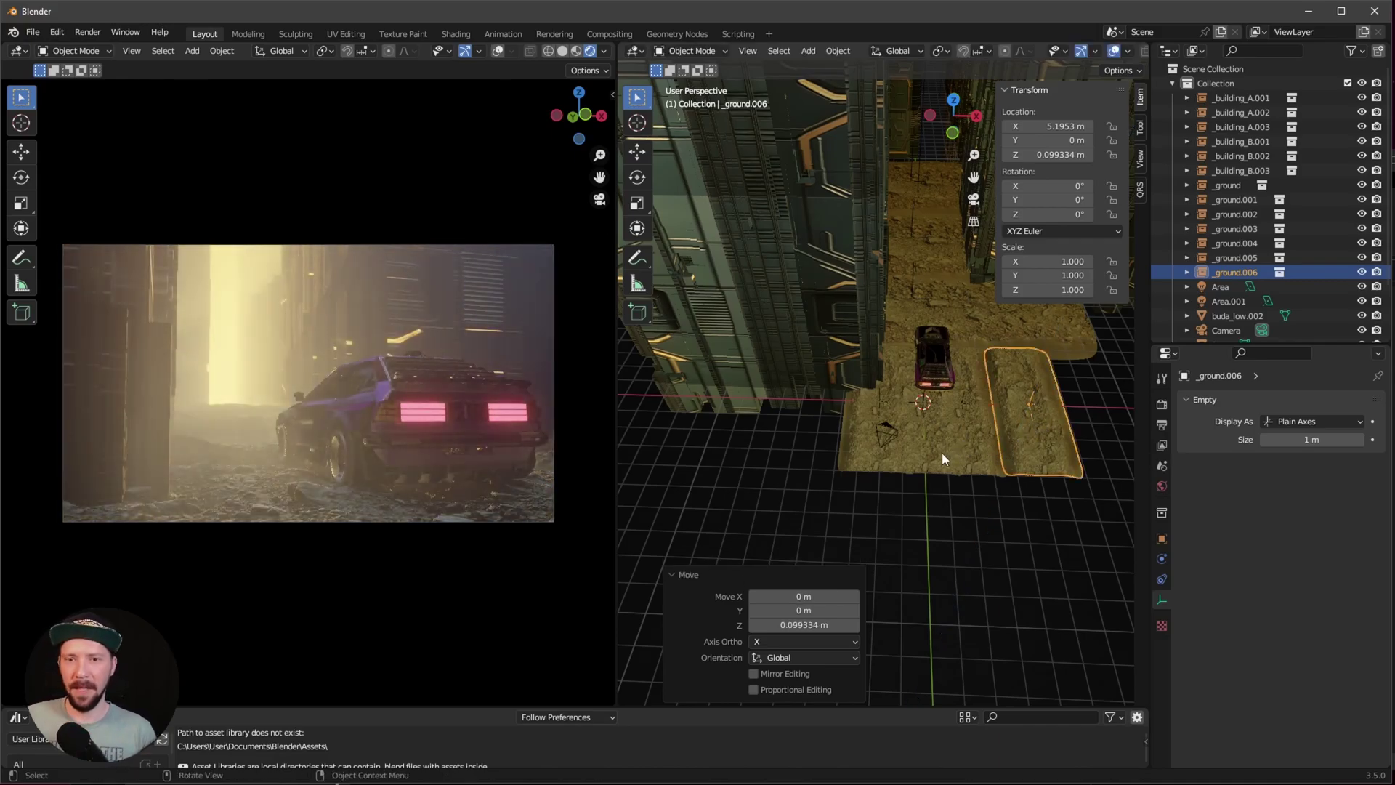
# Try the Very High Contrast look in the render color management, and settle on High Contrast
pyautogui.click(1162, 404)
pyautogui.click(1186, 636)
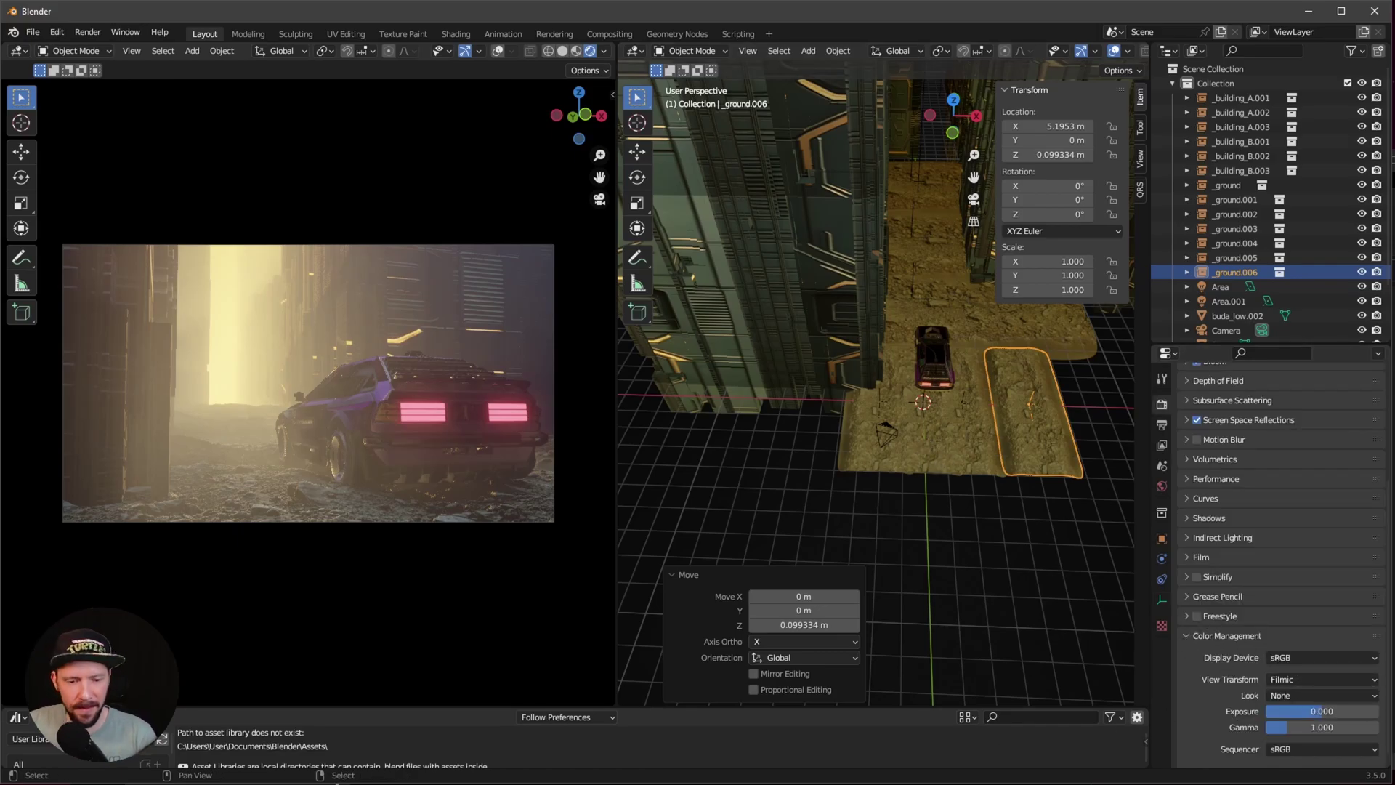
pyautogui.click(1302, 694)
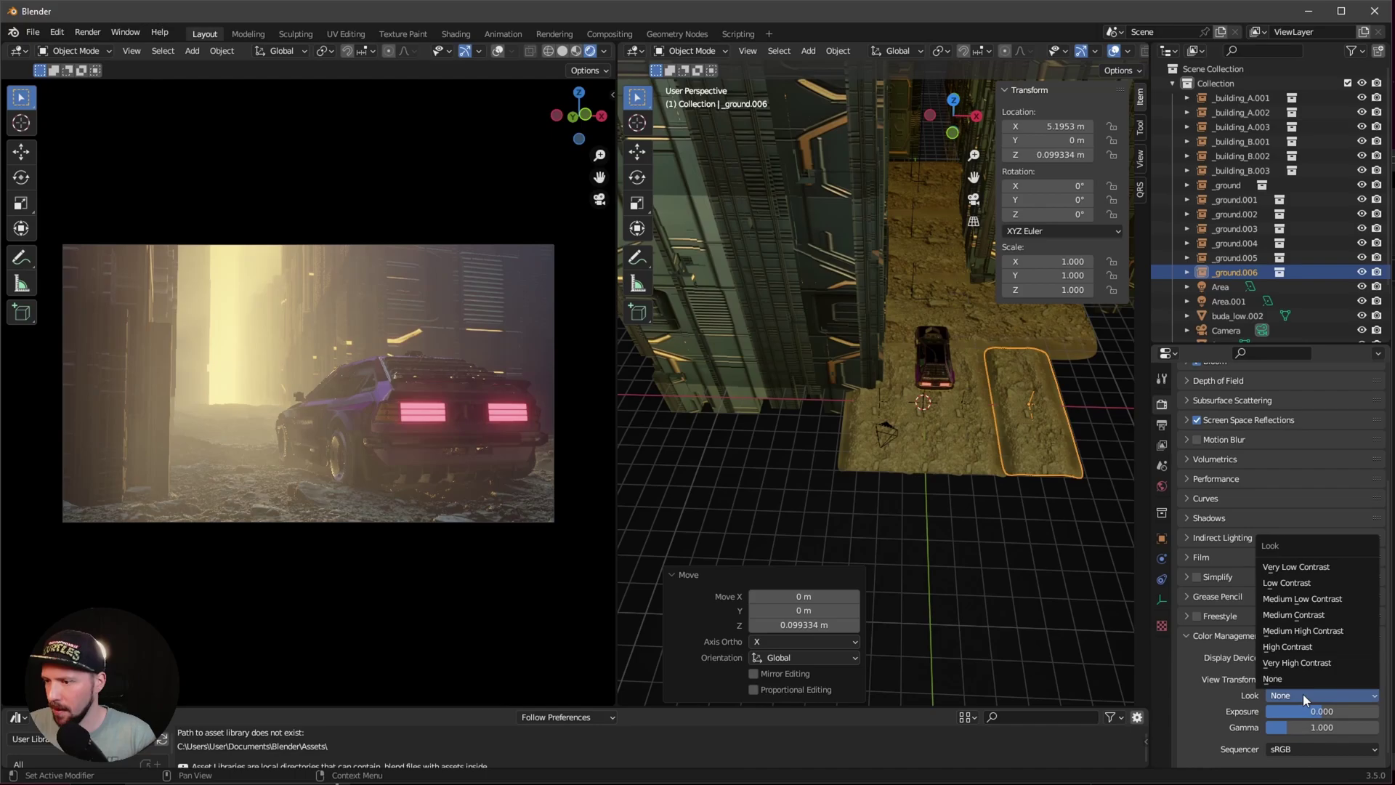
pyautogui.click(1325, 664)
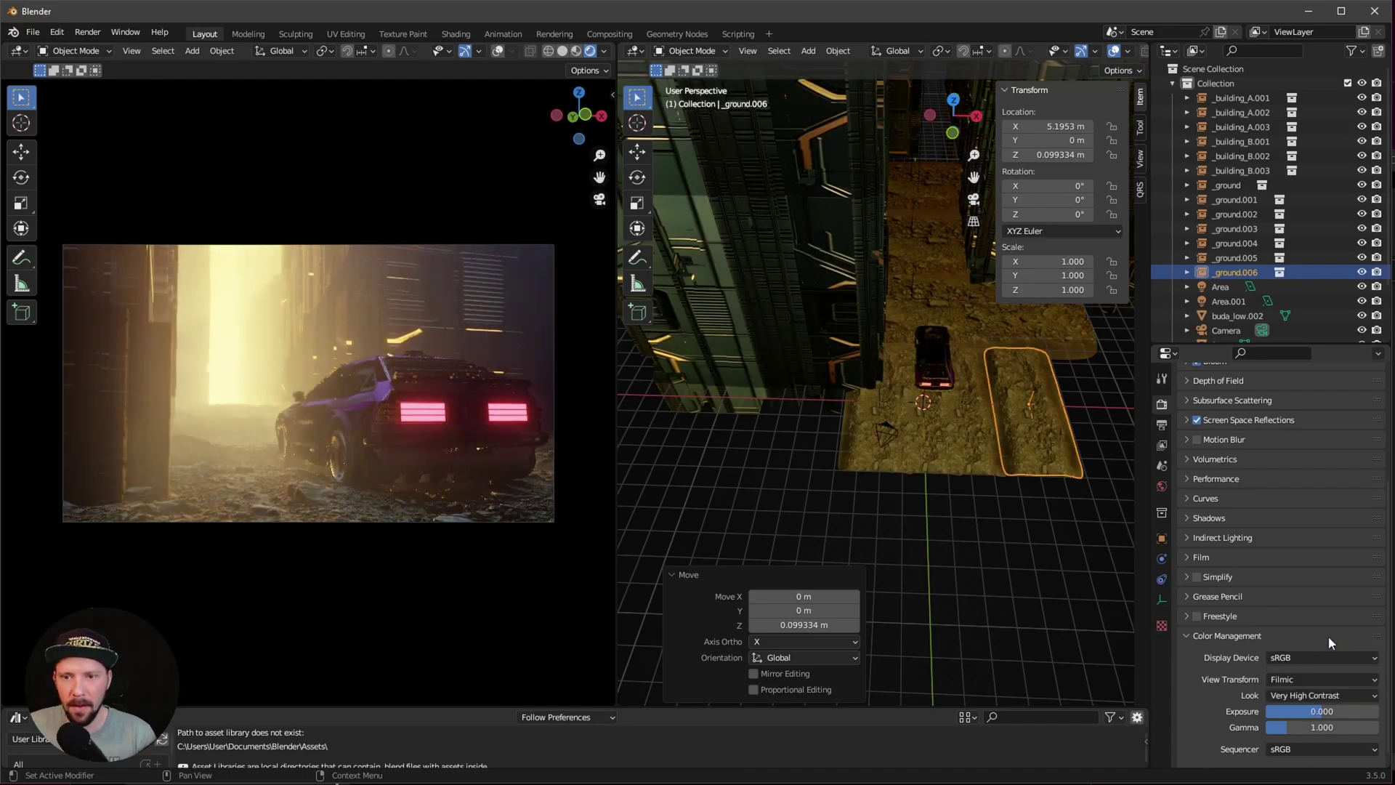
pyautogui.click(1323, 695)
pyautogui.click(1337, 646)
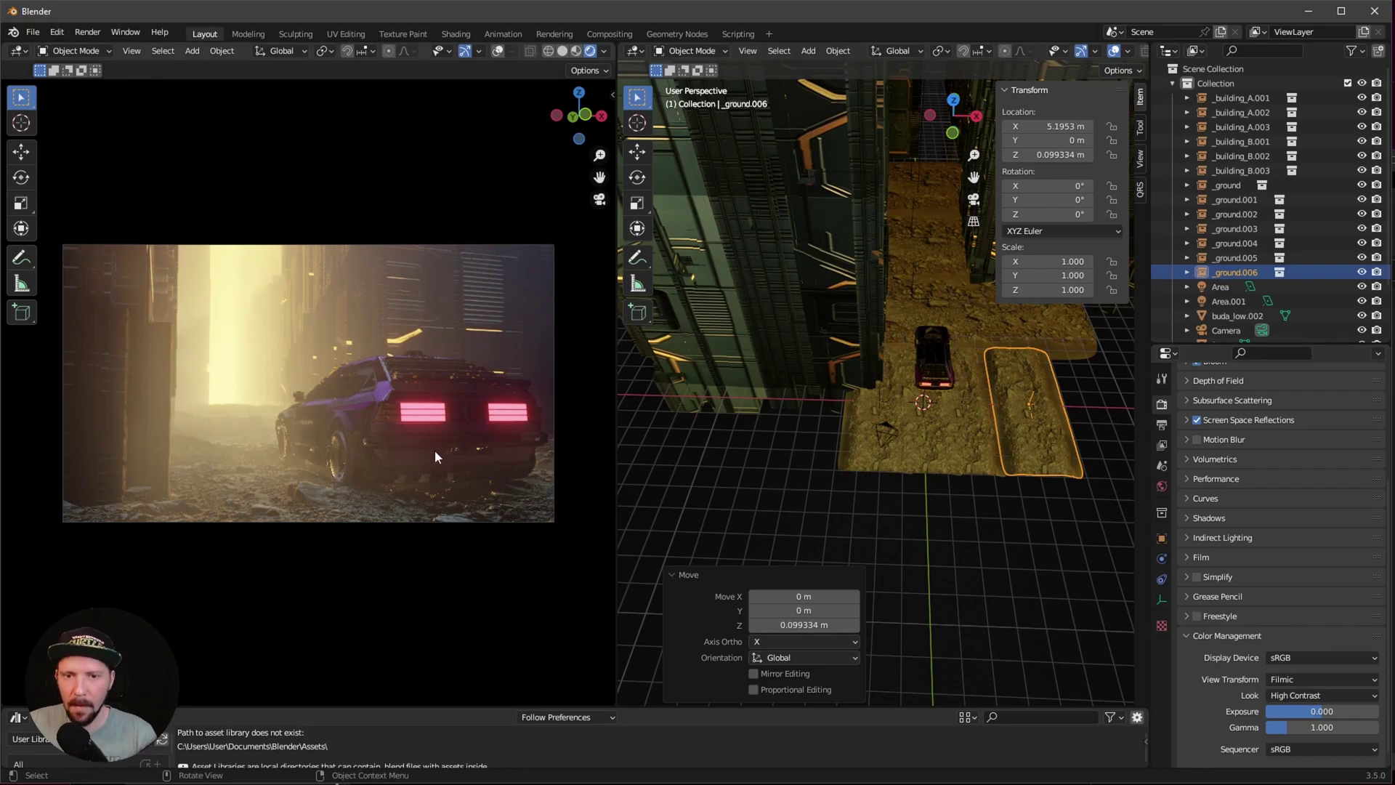
# Compare the Work and Render modes of Quick Render Settings in the camera view, leaving Render mode active
pyautogui.keyDown('ctrl'); pyautogui.moveTo(333, 450); pyautogui.dragTo(365, 496, button='middle'); pyautogui.keyUp('ctrl')
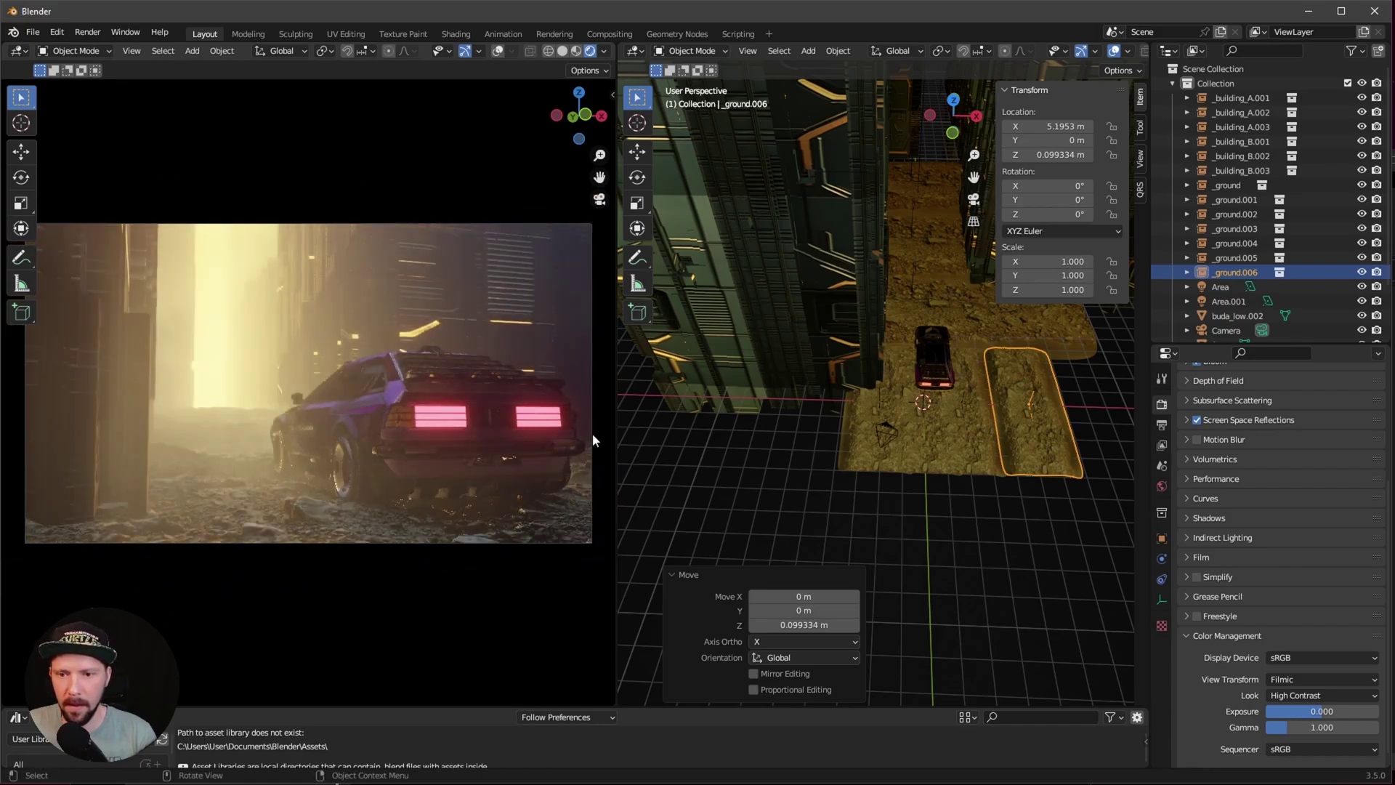
pyautogui.click(1141, 191)
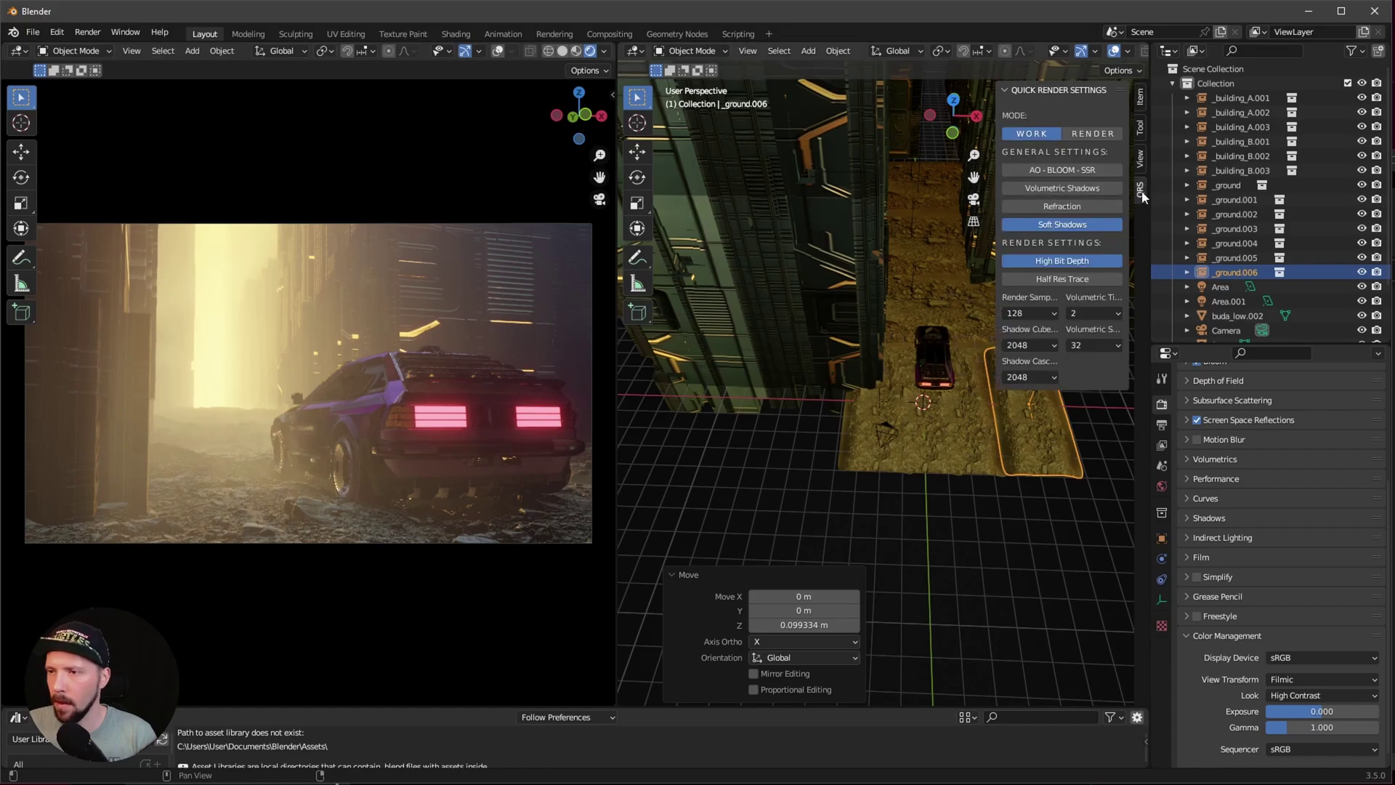
pyautogui.click(1092, 133)
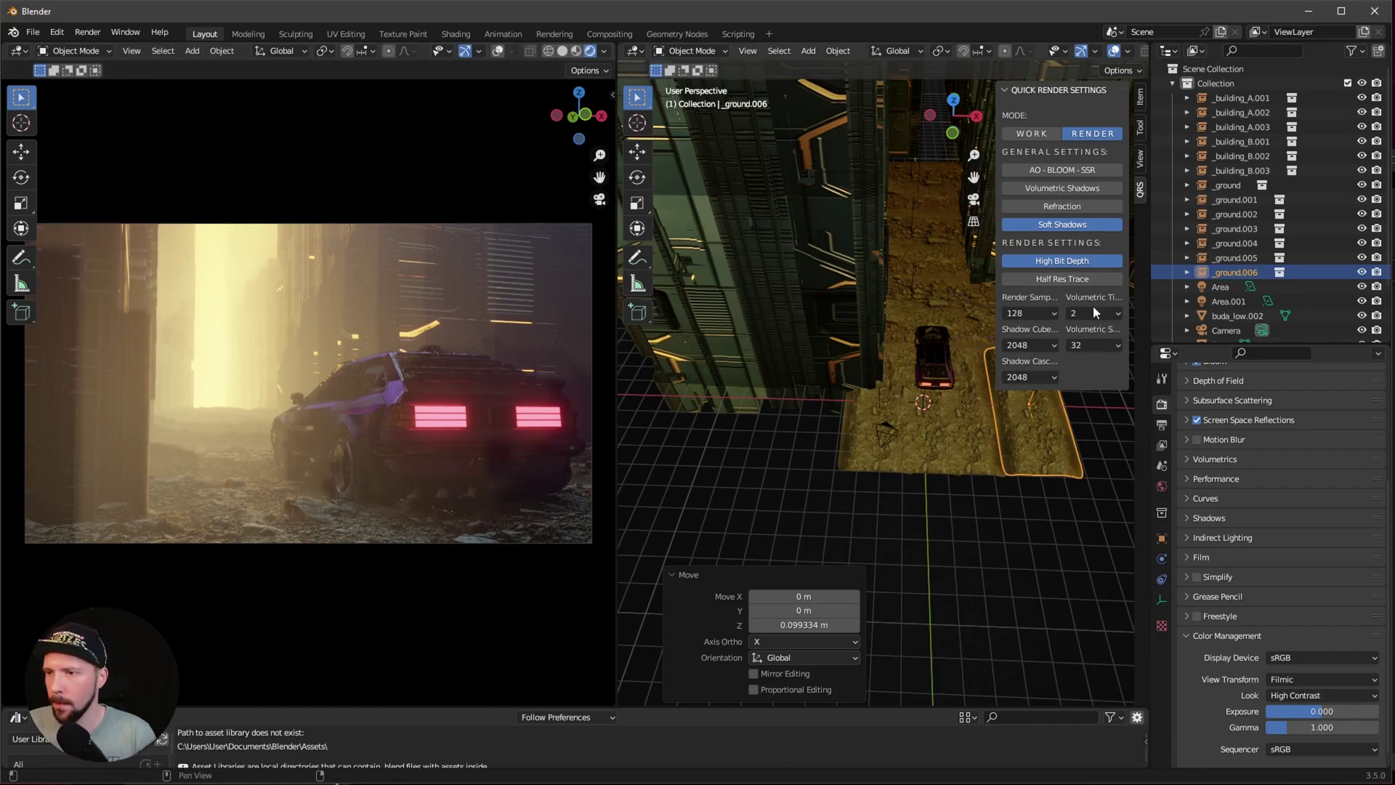
pyautogui.moveTo(996, 251); pyautogui.dragTo(921, 250)
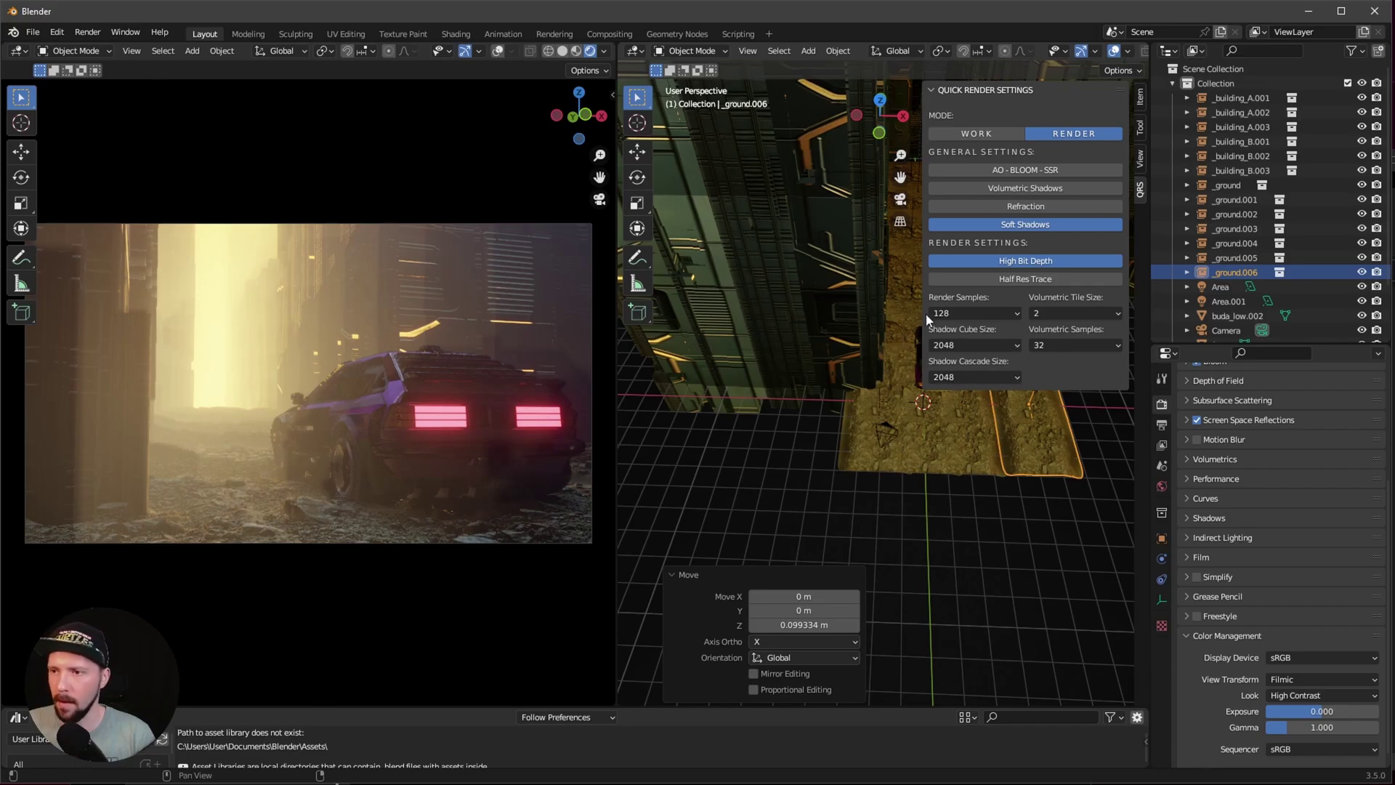
pyautogui.moveTo(923, 312); pyautogui.dragTo(929, 313)
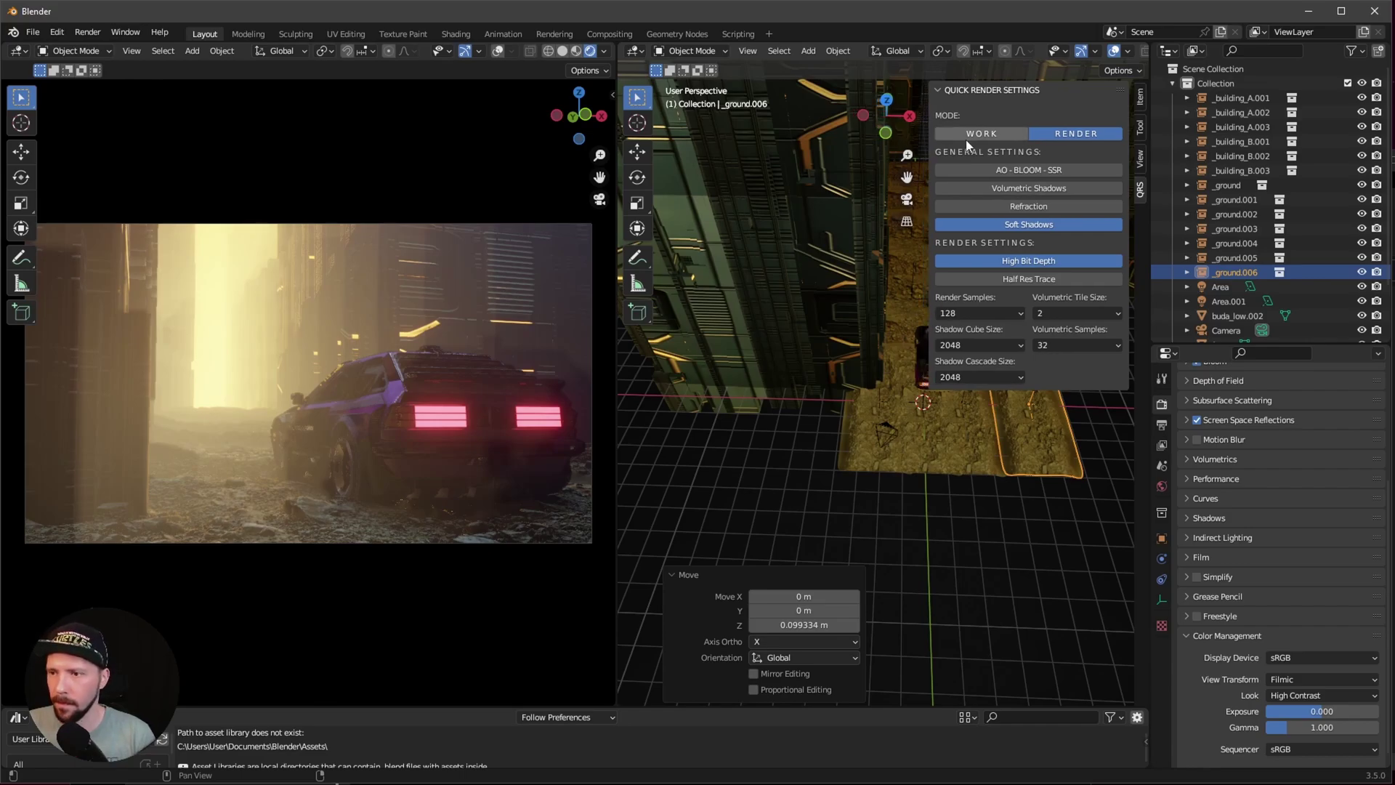
pyautogui.click(989, 134)
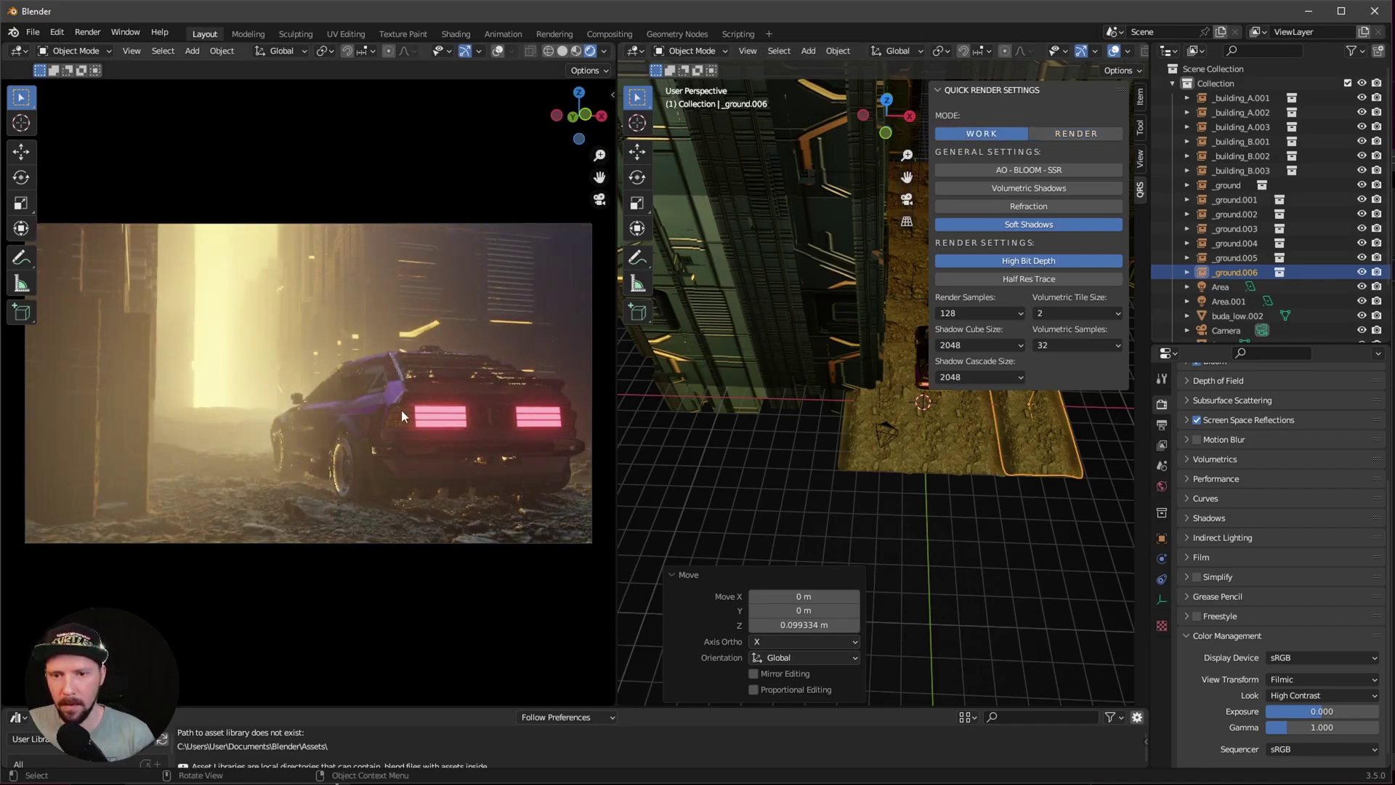
pyautogui.click(1075, 133)
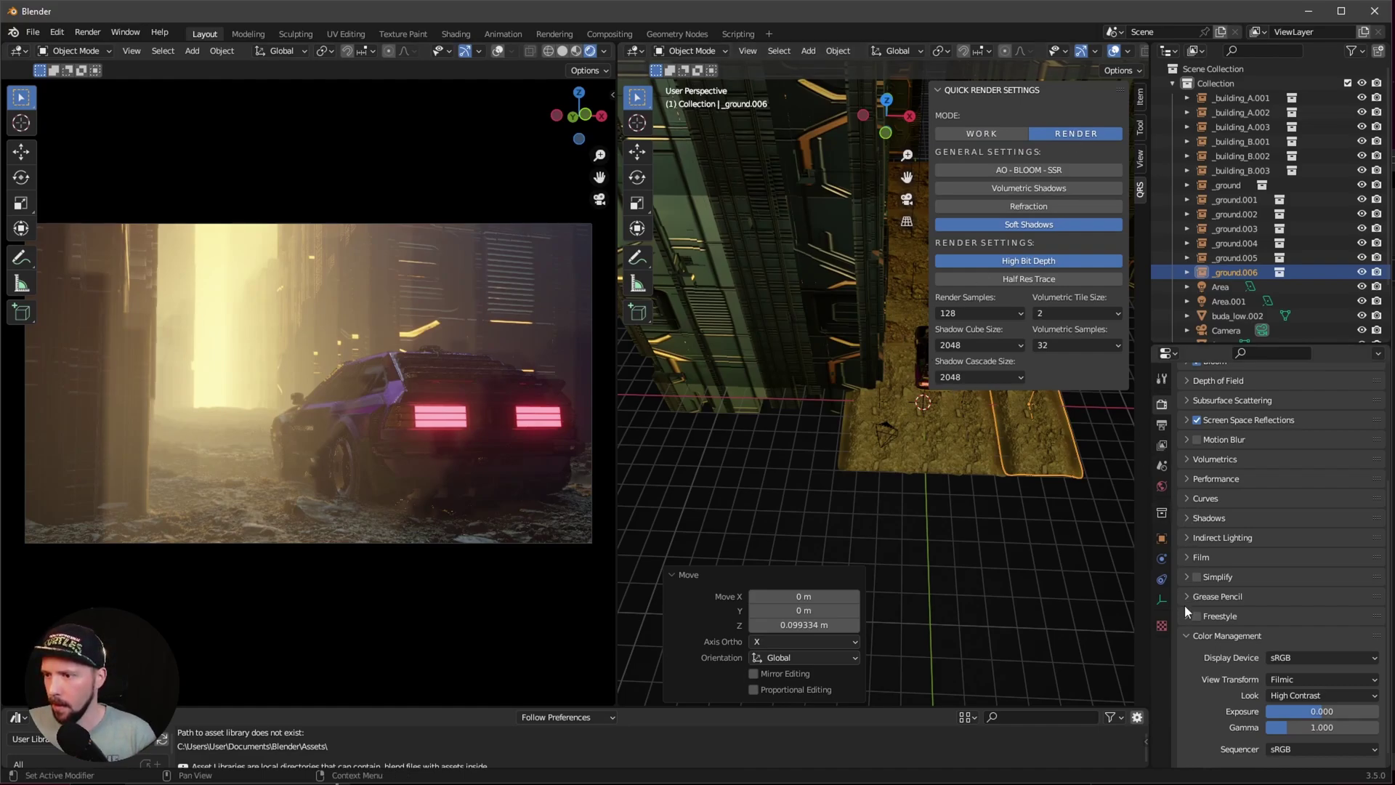
# Examine the Eevee Volumetrics and Shadows render settings
pyautogui.click(1187, 459)
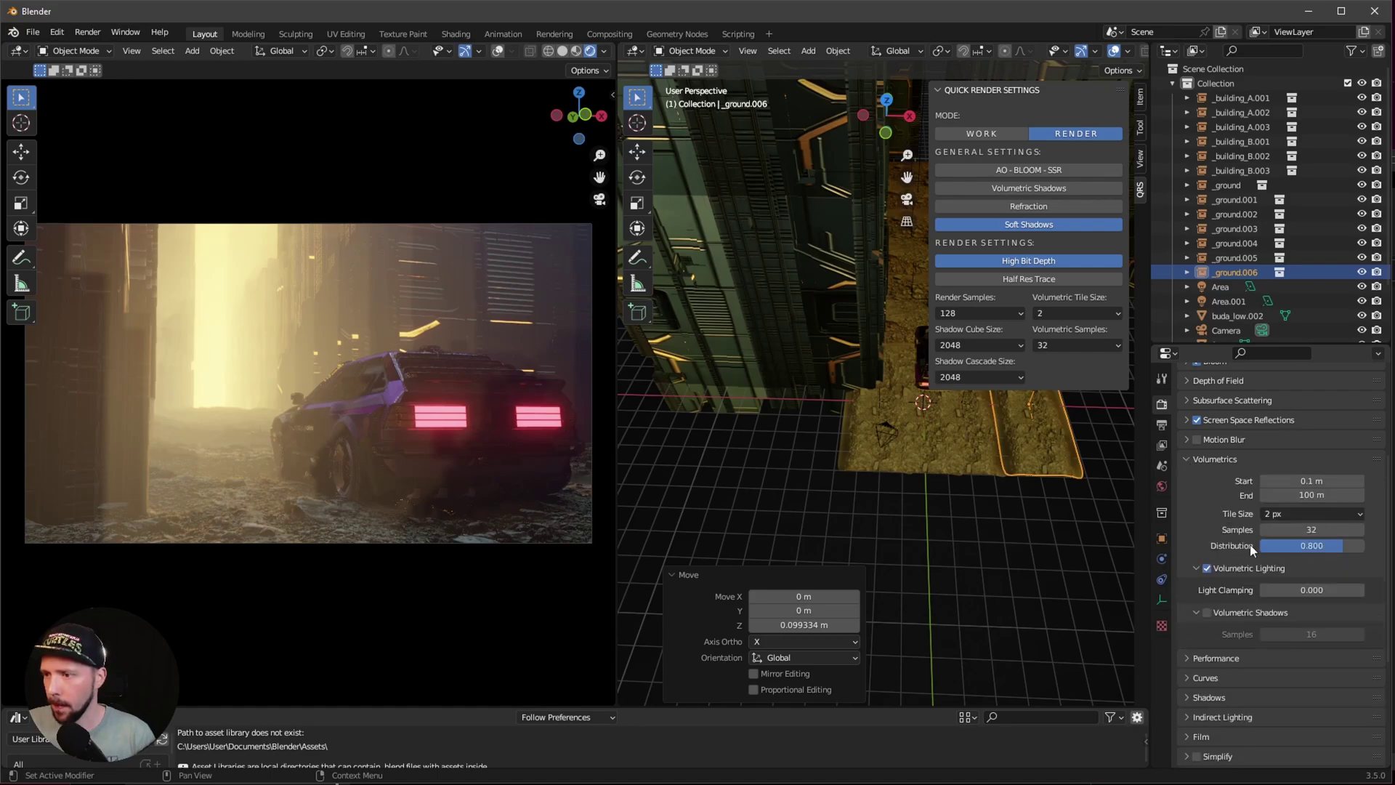
pyautogui.click(1186, 458)
pyautogui.click(1187, 519)
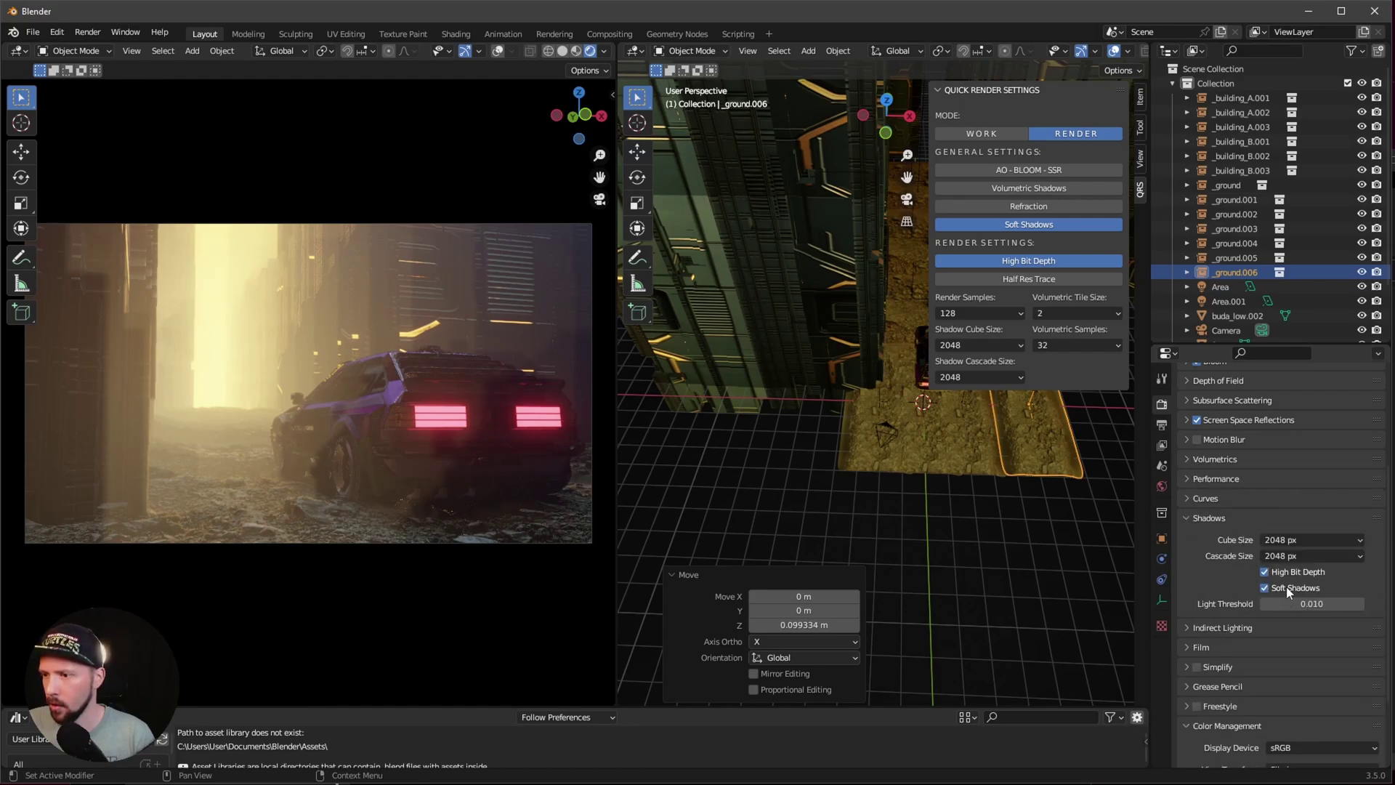
pyautogui.click(1187, 518)
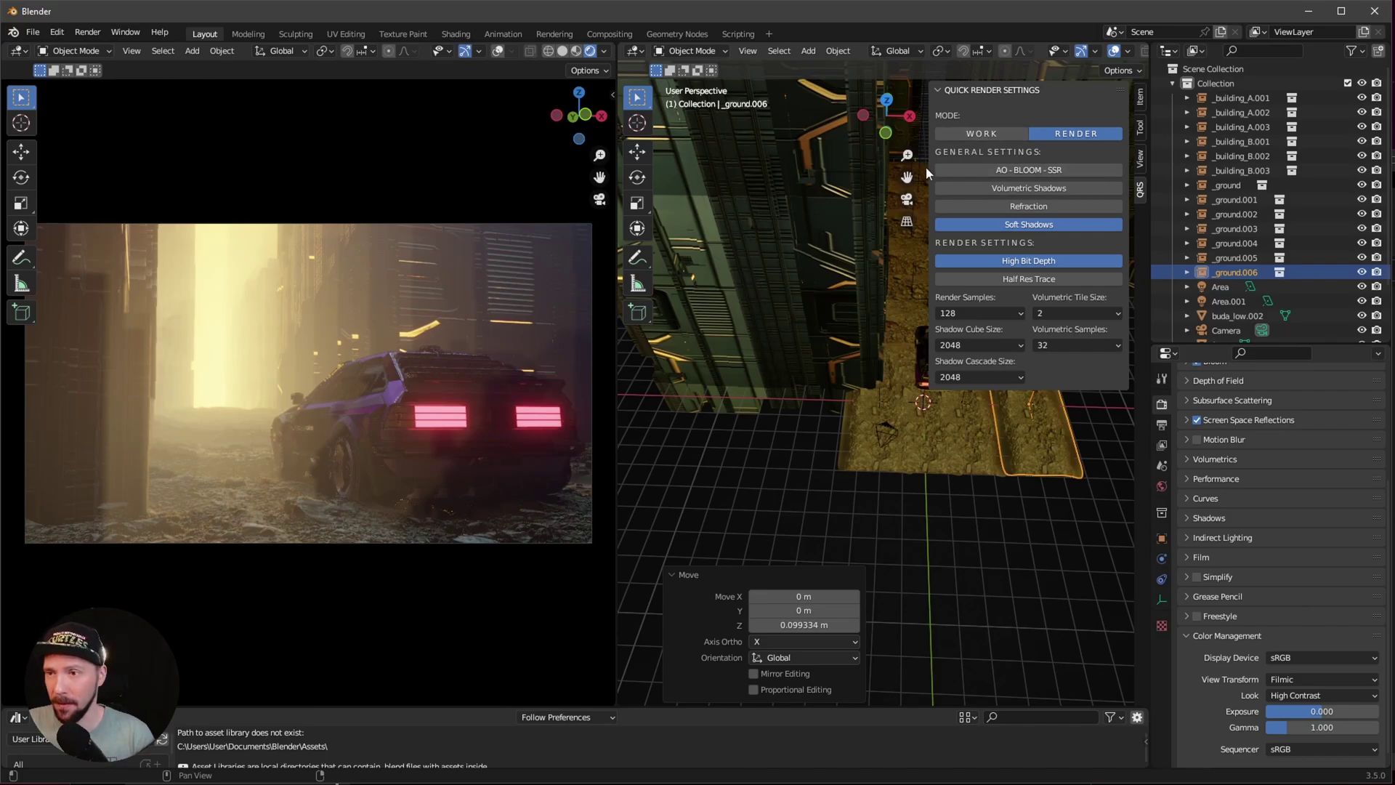
# Narrow the Quick Render Settings sidebar and look through the camera view's viewport shading and compositor options
pyautogui.moveTo(930, 166); pyautogui.dragTo(985, 166)
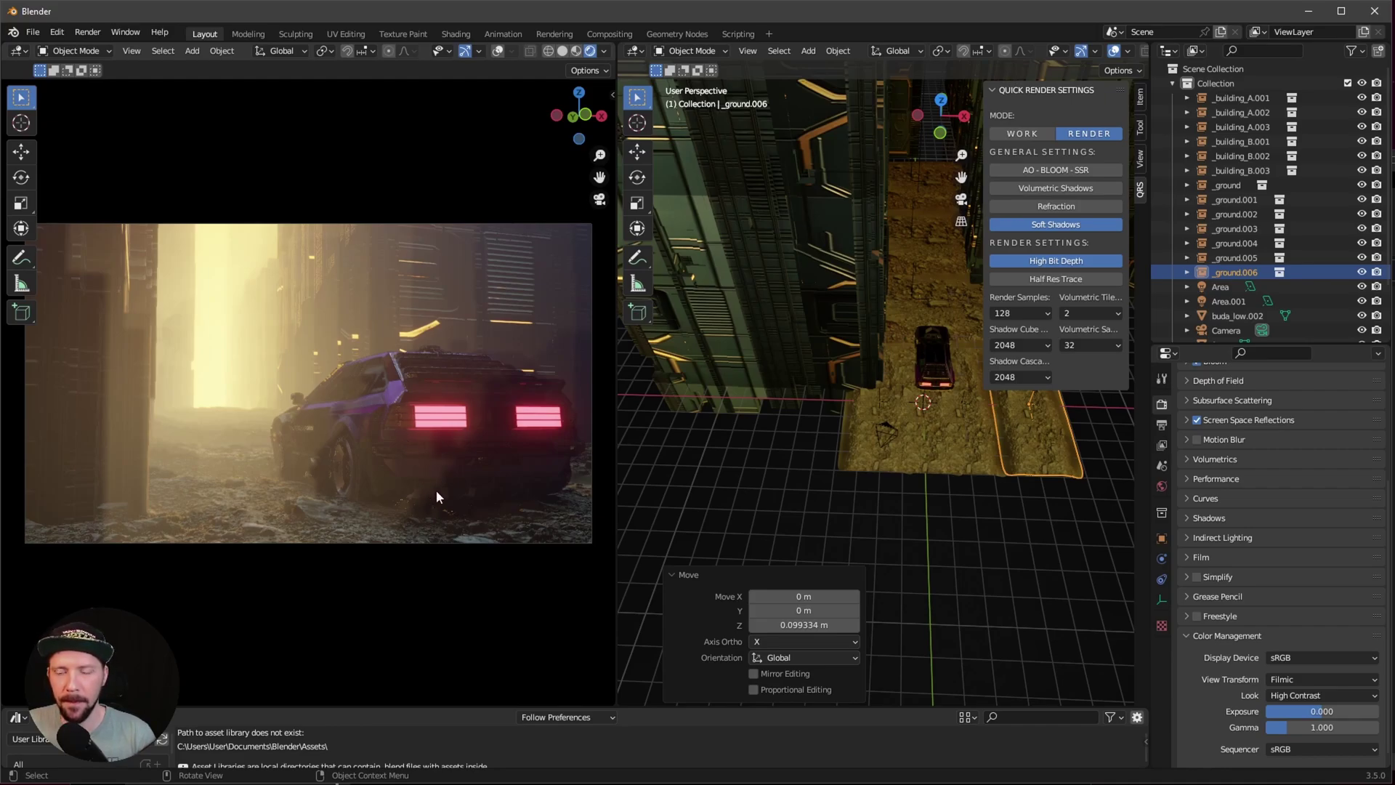
pyautogui.click(605, 52)
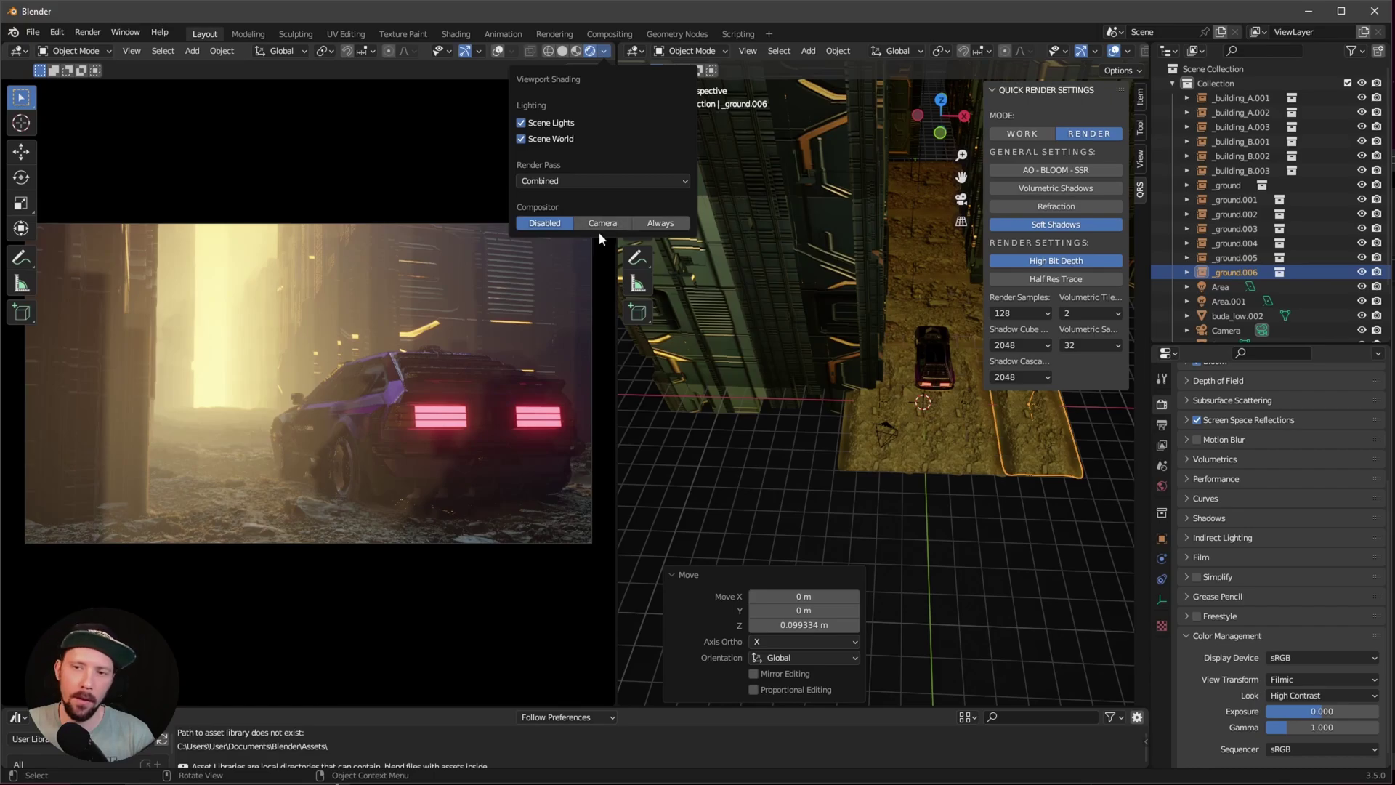
pyautogui.click(452, 171)
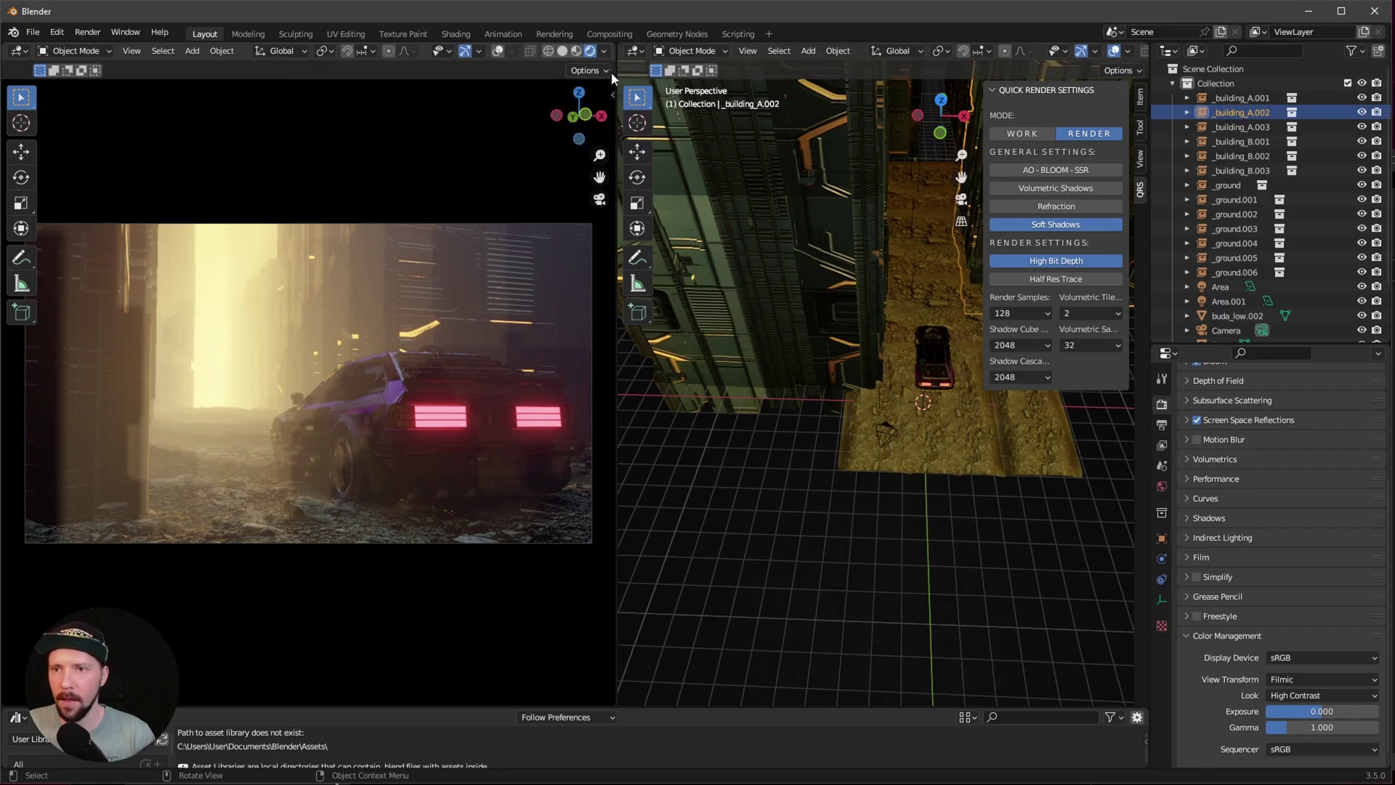
# Enable node use for the scene in the Compositing workspace, saving the file before and after
pyautogui.hotkey('ctrl', 's')
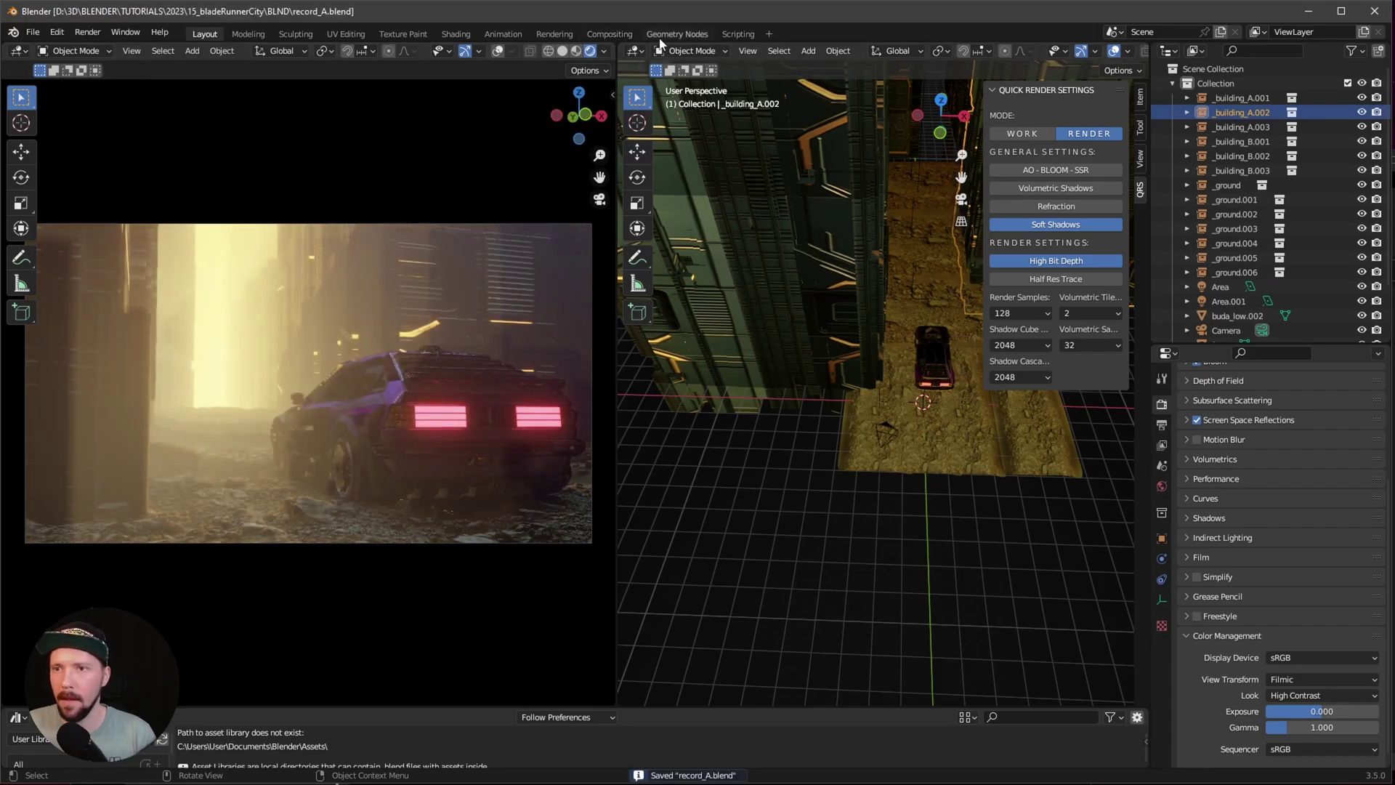
pyautogui.click(614, 32)
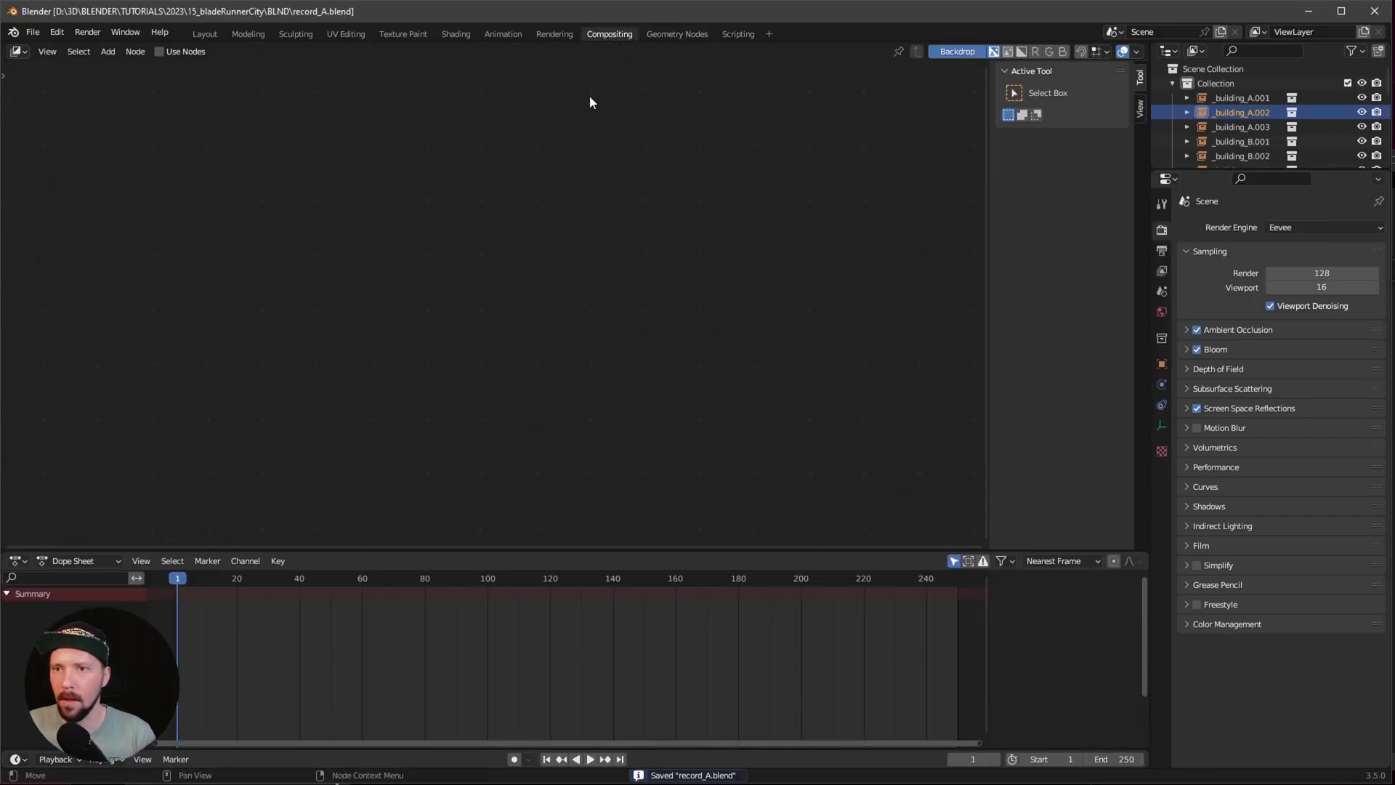
pyautogui.click(159, 51)
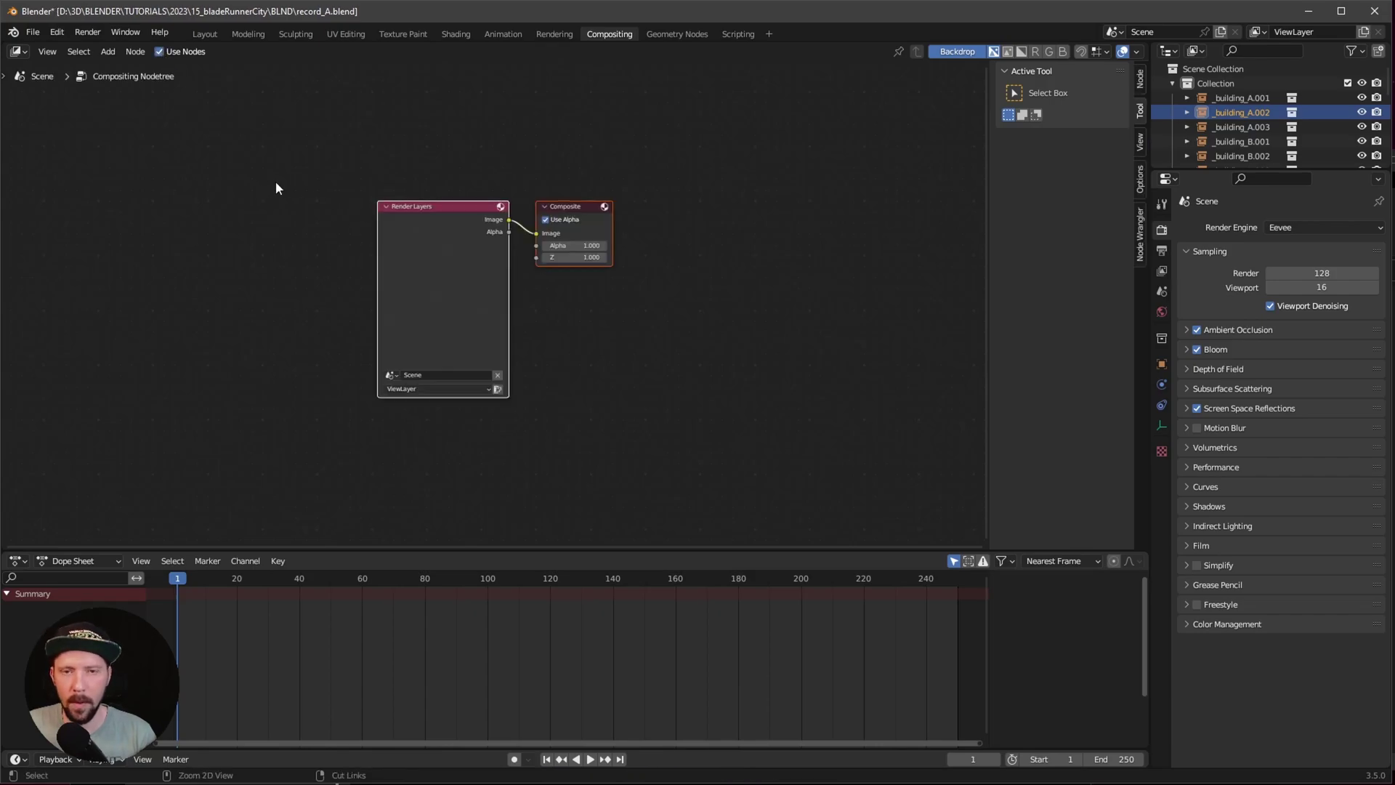
pyautogui.hotkey('ctrl', 's')
# Render the still image, look over the car and street in the result, and close the render window
pyautogui.click(87, 32)
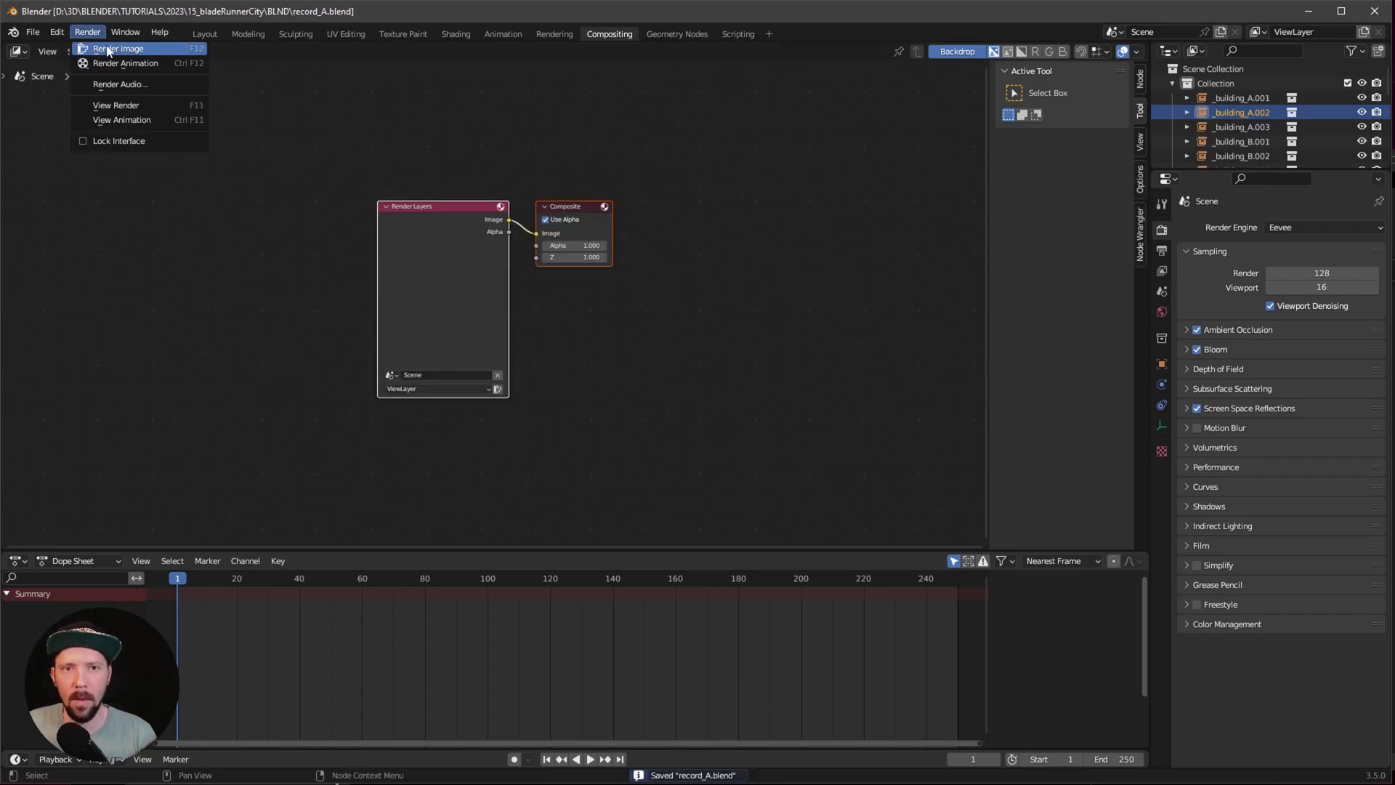
pyautogui.click(108, 49)
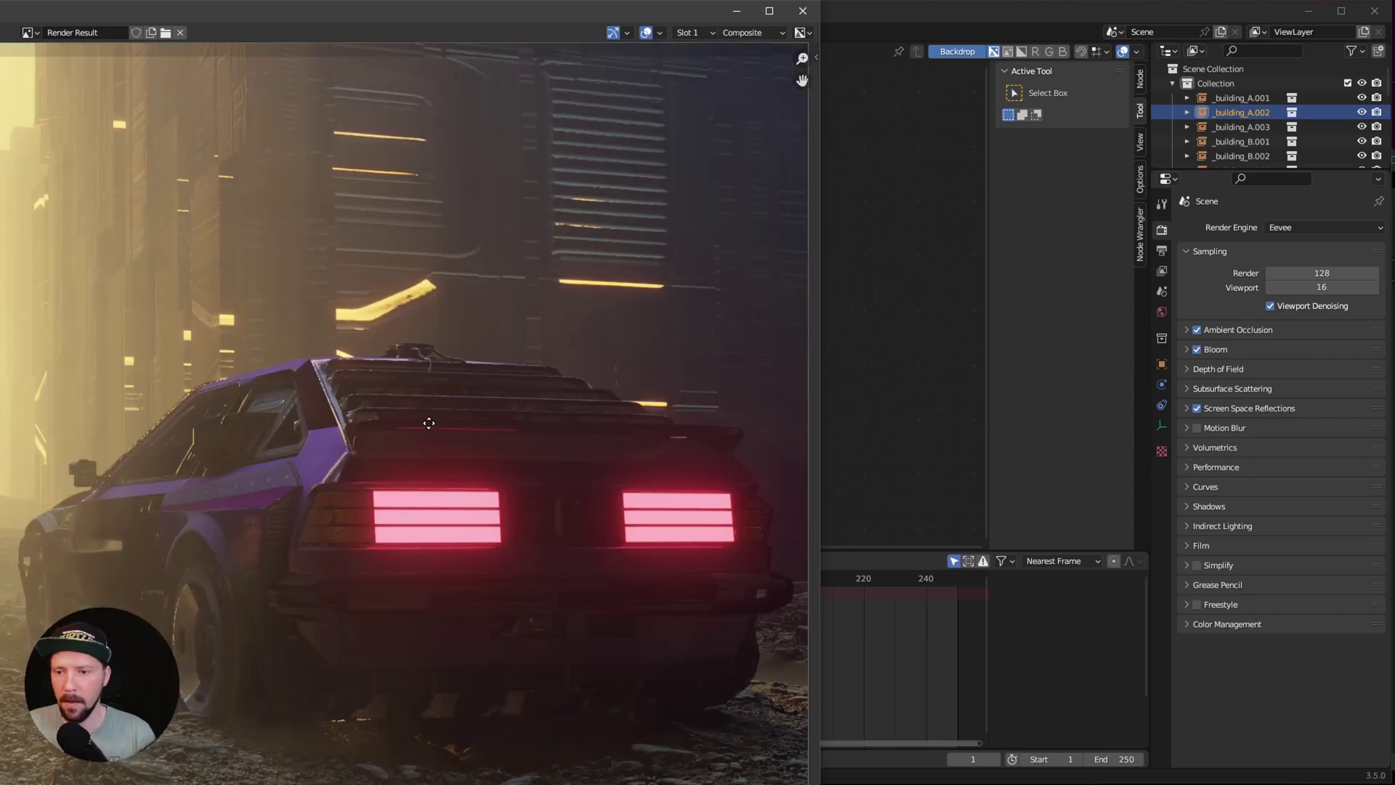
pyautogui.scroll(-2, 667, 136)
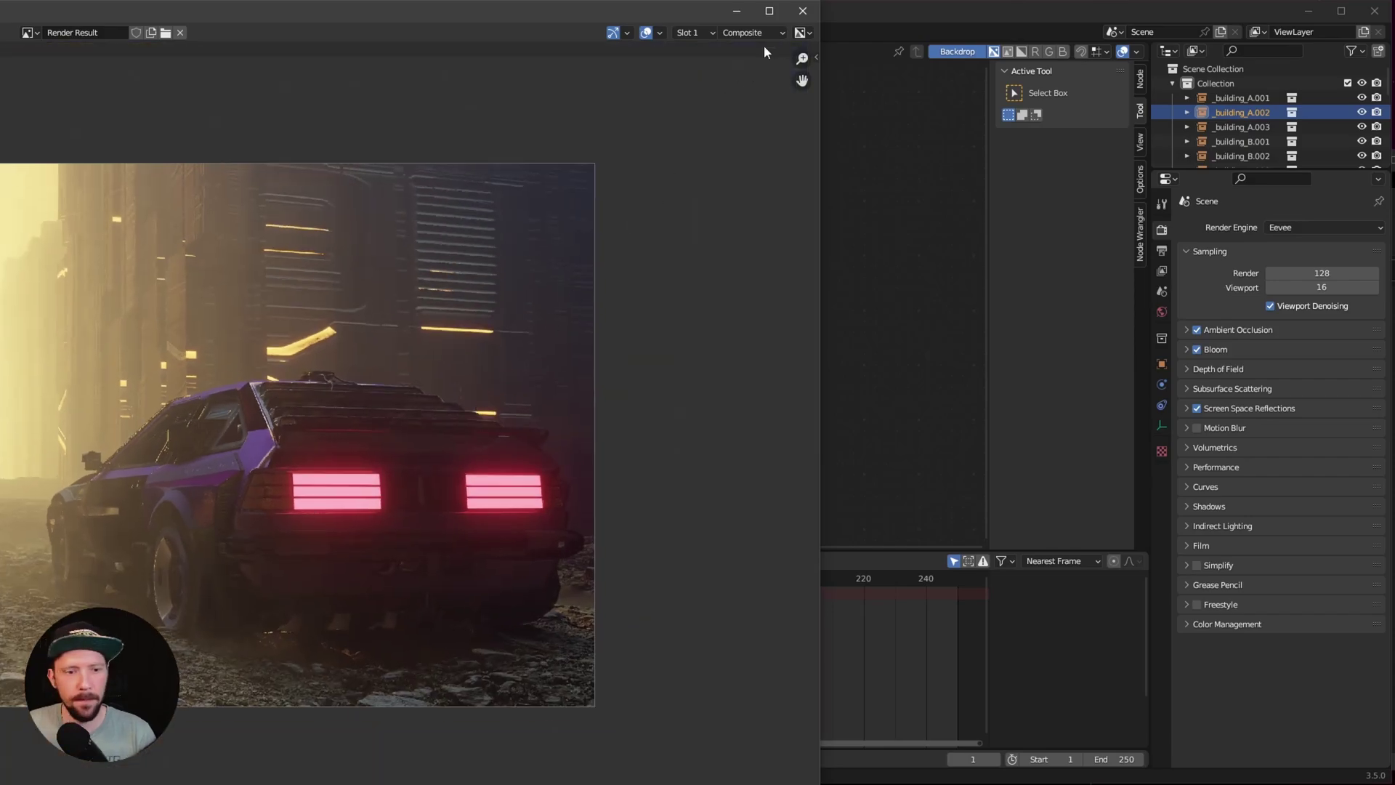
pyautogui.click(803, 11)
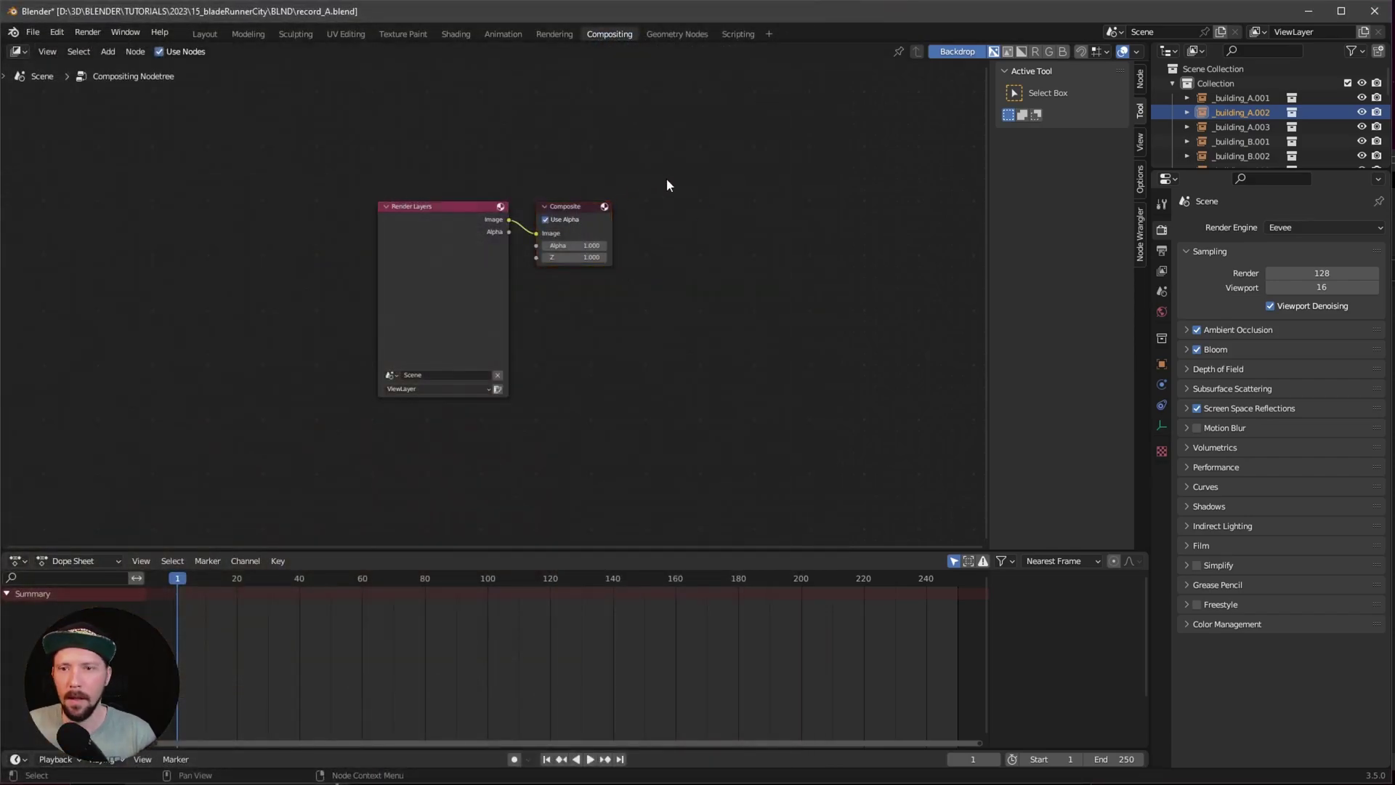
# Spread the Render Layers and Composite nodes apart and add a Viewer node beyond the Composite node
pyautogui.moveTo(574, 208); pyautogui.dragTo(594, 206)
pyautogui.moveTo(473, 208); pyautogui.dragTo(424, 210)
pyautogui.hotkey('shift', 'a')
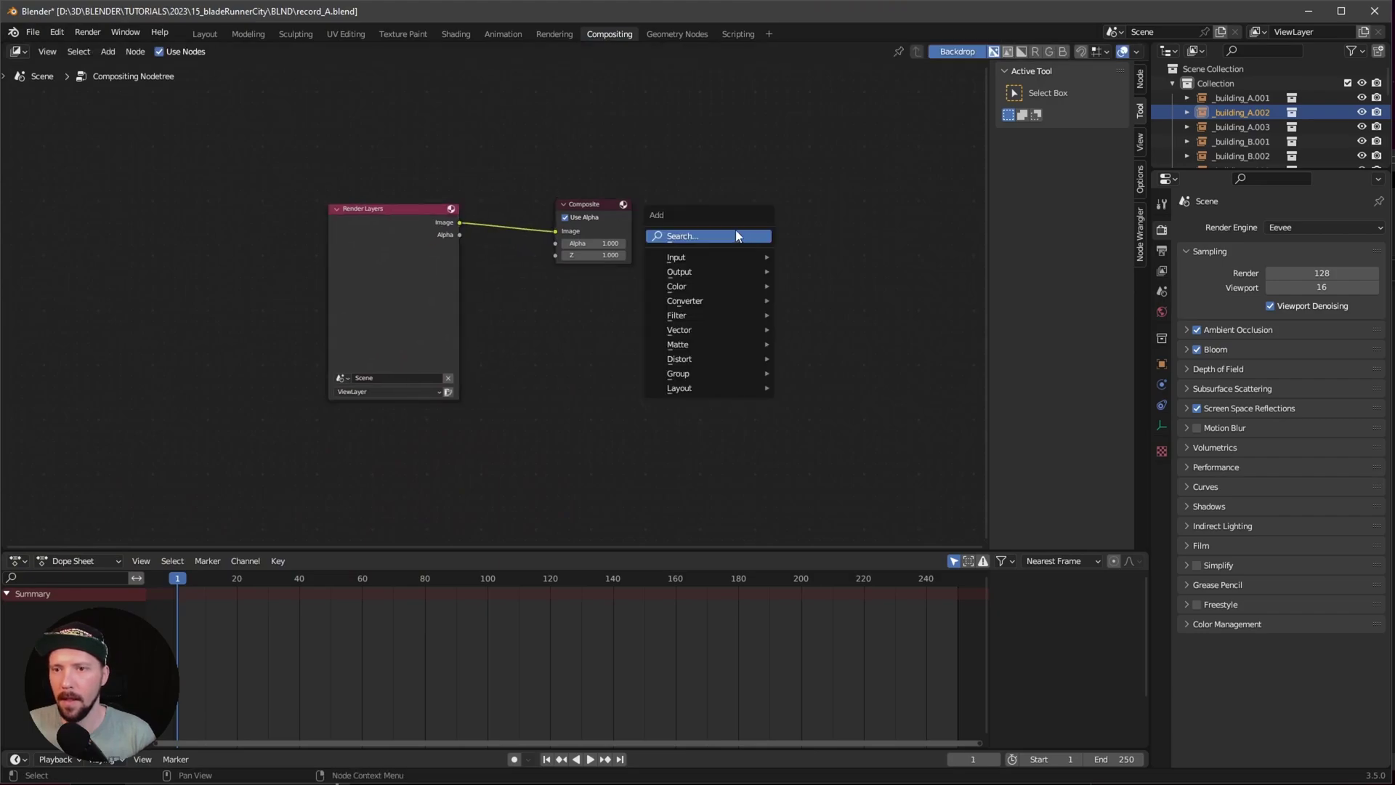
pyautogui.click(736, 232)
pyautogui.write('v')
pyautogui.write('iew')
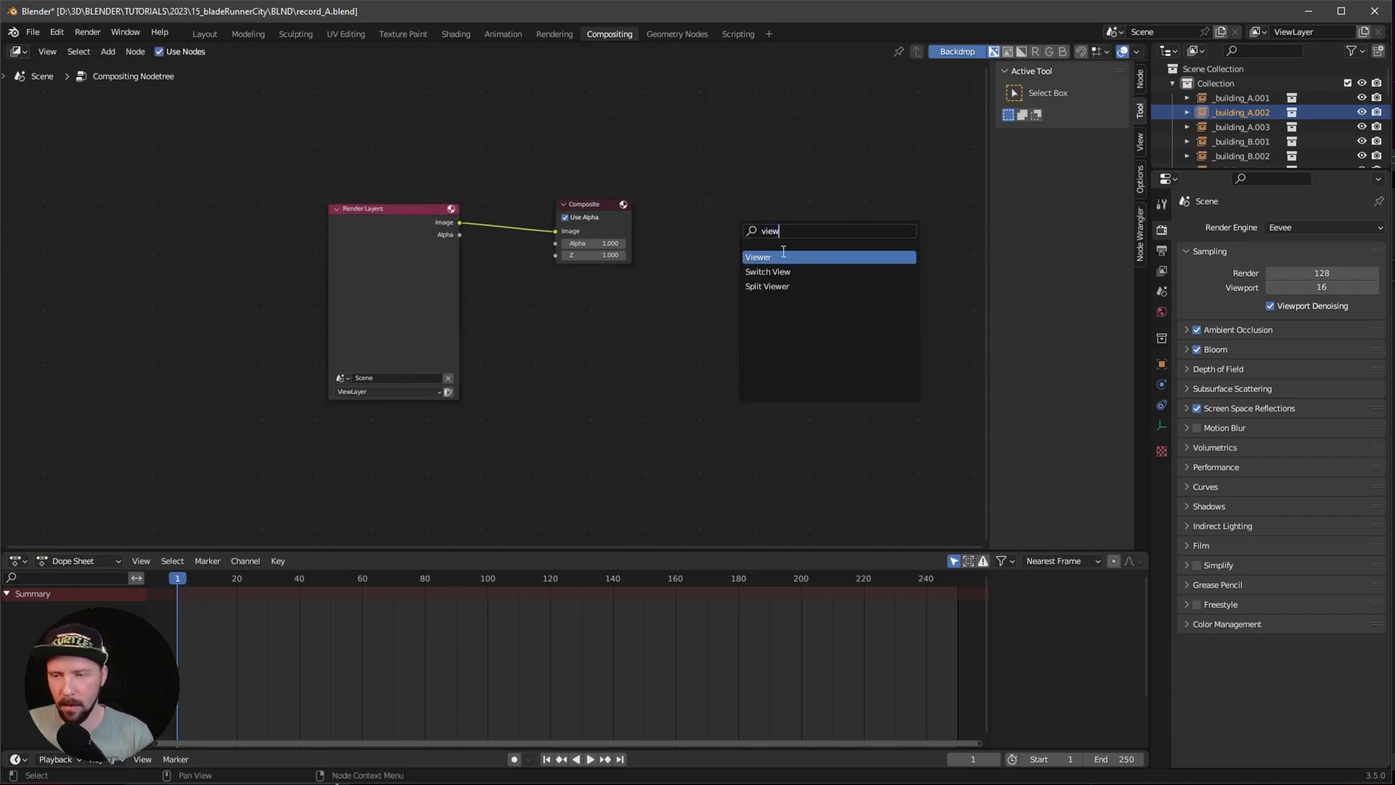
pyautogui.press('Return')
pyautogui.click(778, 250)
pyautogui.moveTo(719, 329); pyautogui.dragTo(638, 329, button='middle')
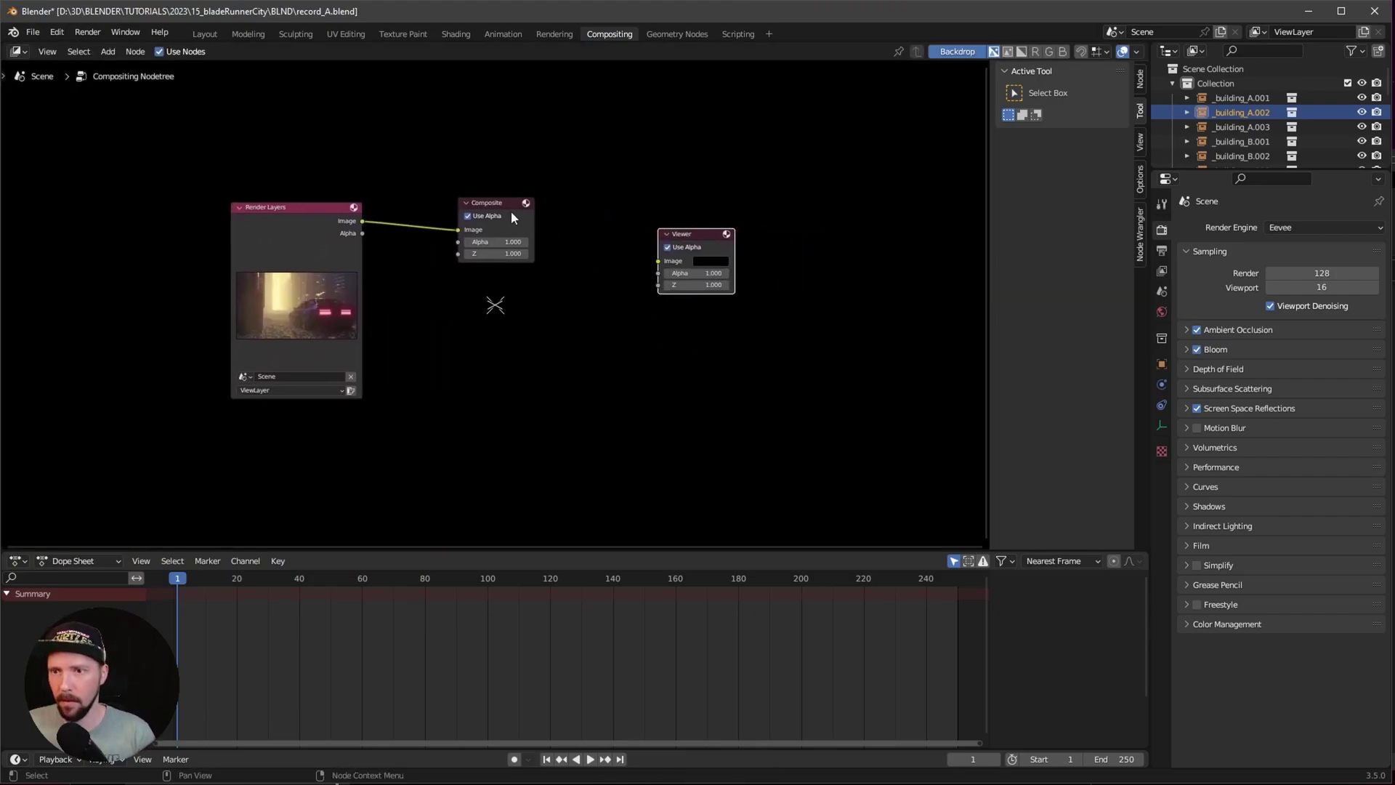
# Branch the Render Layers image through a reroute into the Viewer as well as Composite, and set the backdrop zoom to 0.60
pyautogui.moveTo(512, 211); pyautogui.dragTo(605, 183)
pyautogui.keyDown('shift'); pyautogui.moveTo(416, 178); pyautogui.dragTo(432, 227, button='right'); pyautogui.keyUp('shift')
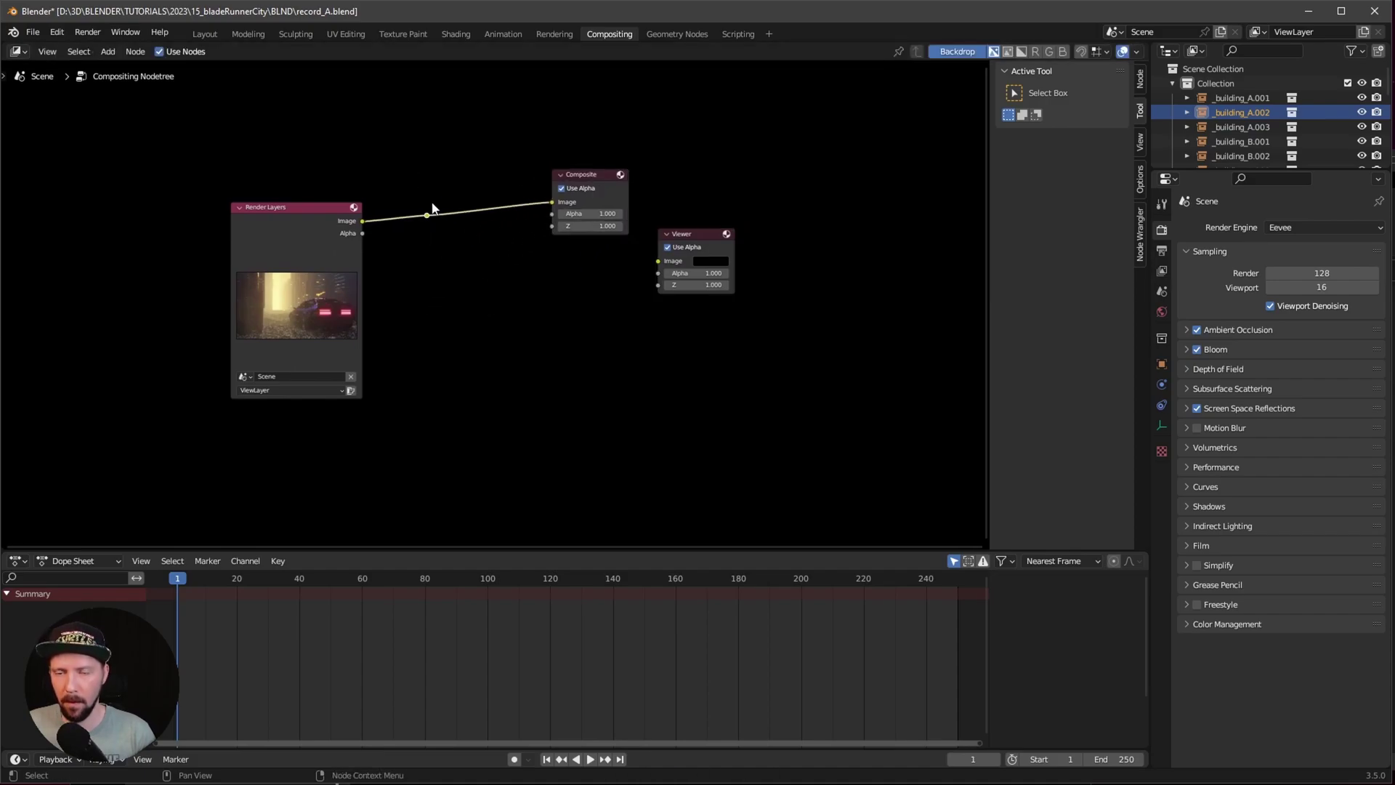
pyautogui.moveTo(427, 215); pyautogui.dragTo(658, 261)
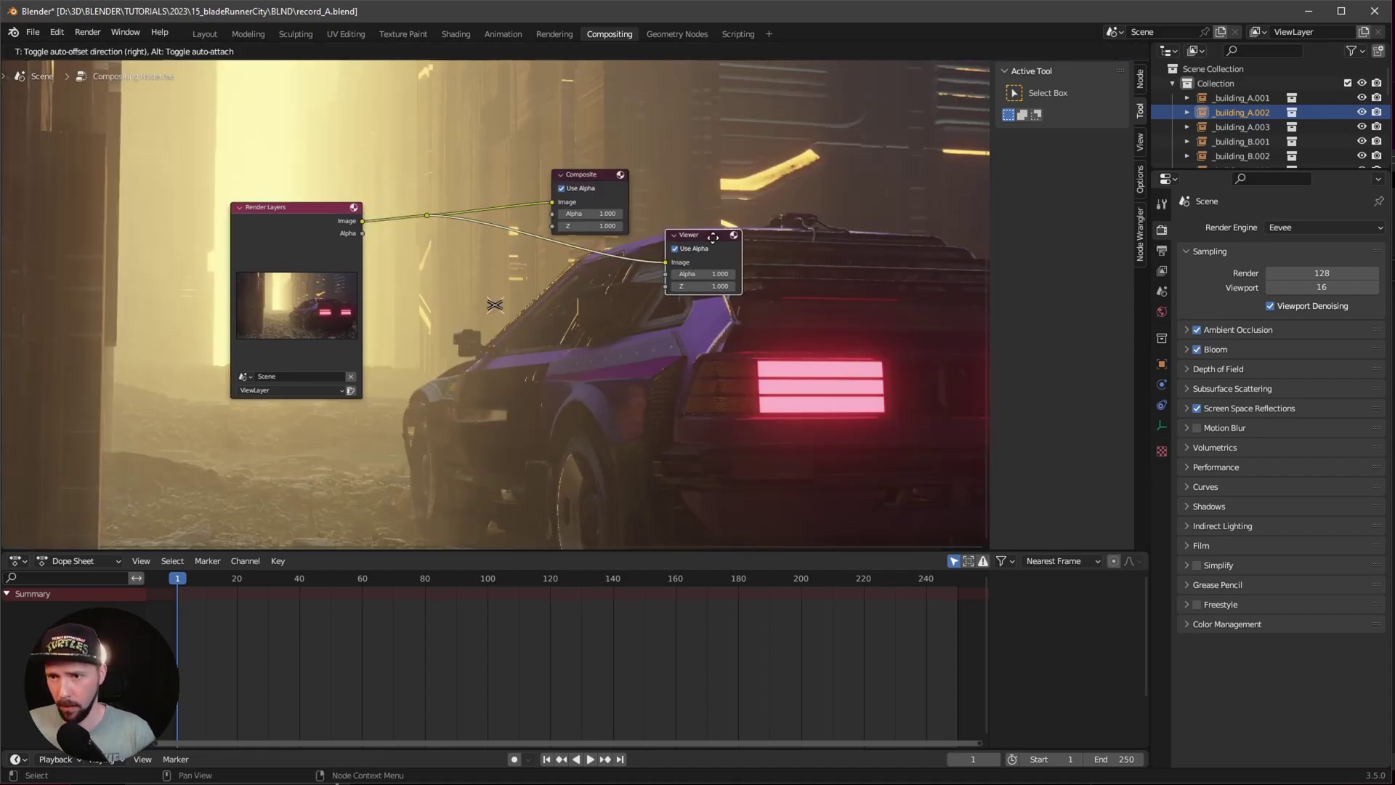
pyautogui.click(1141, 143)
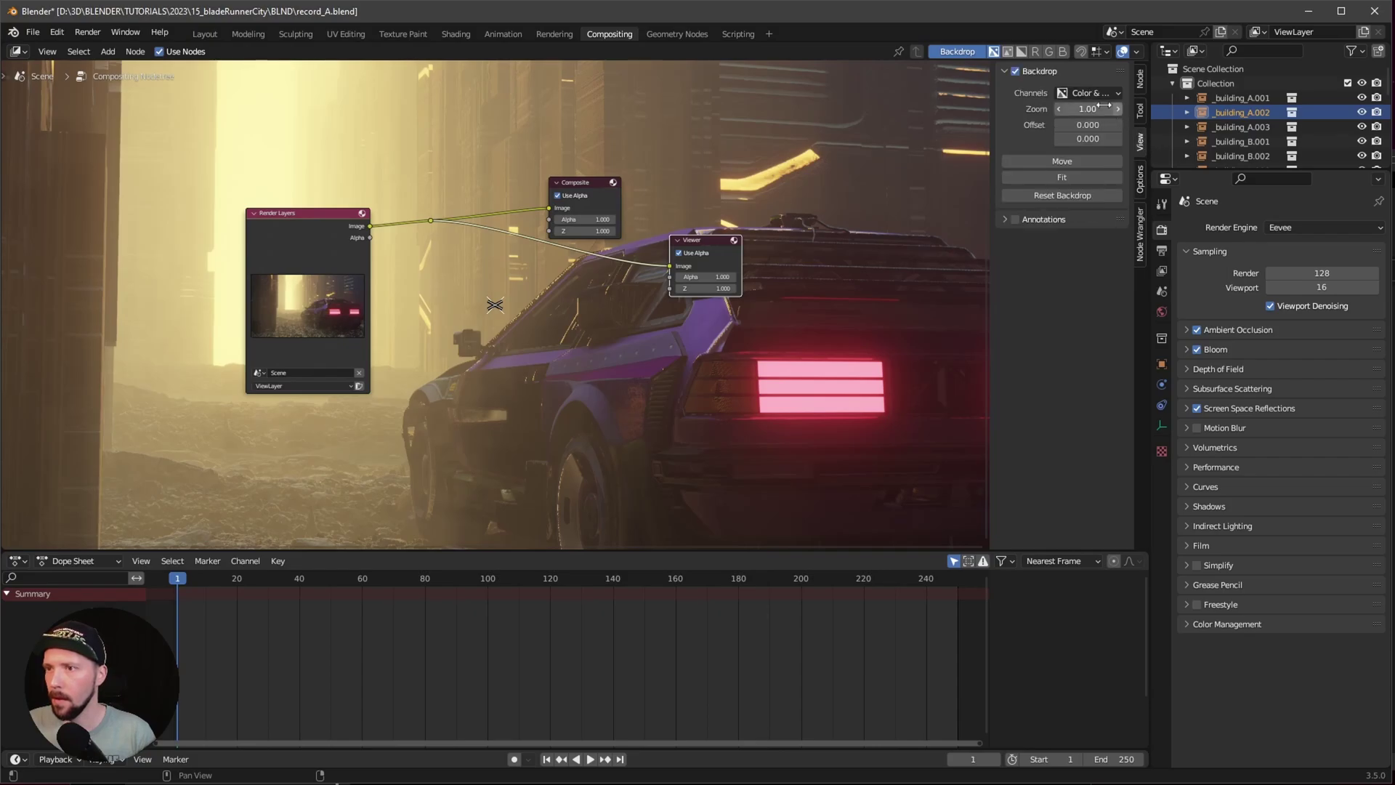
pyautogui.moveTo(1088, 109); pyautogui.dragTo(1052, 118)
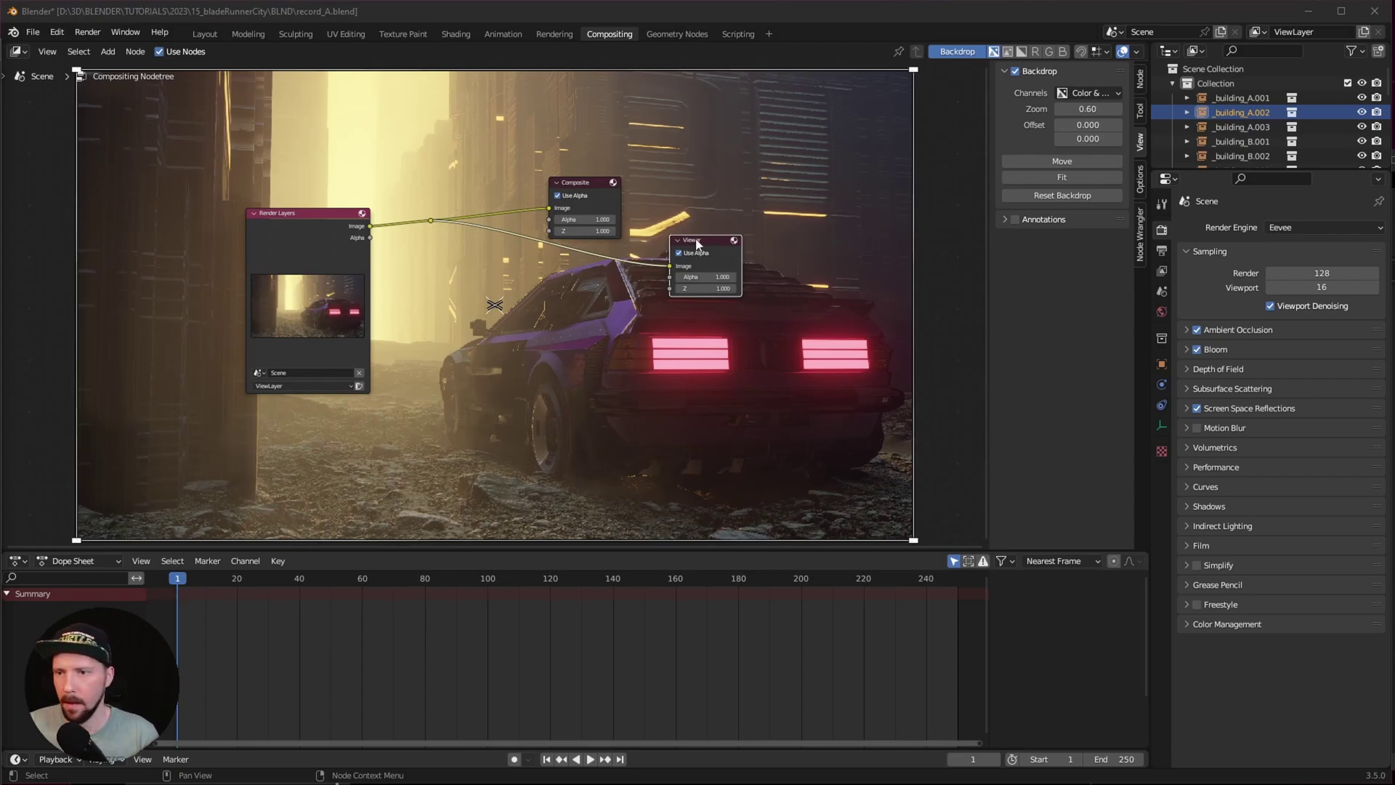
# Add a Texture node to the compositor below the link leaving the Render Layers node
pyautogui.keyDown('shift'); pyautogui.scroll(-2, 567, 361); pyautogui.keyUp('shift')
pyautogui.hotkey('shift', 'a')
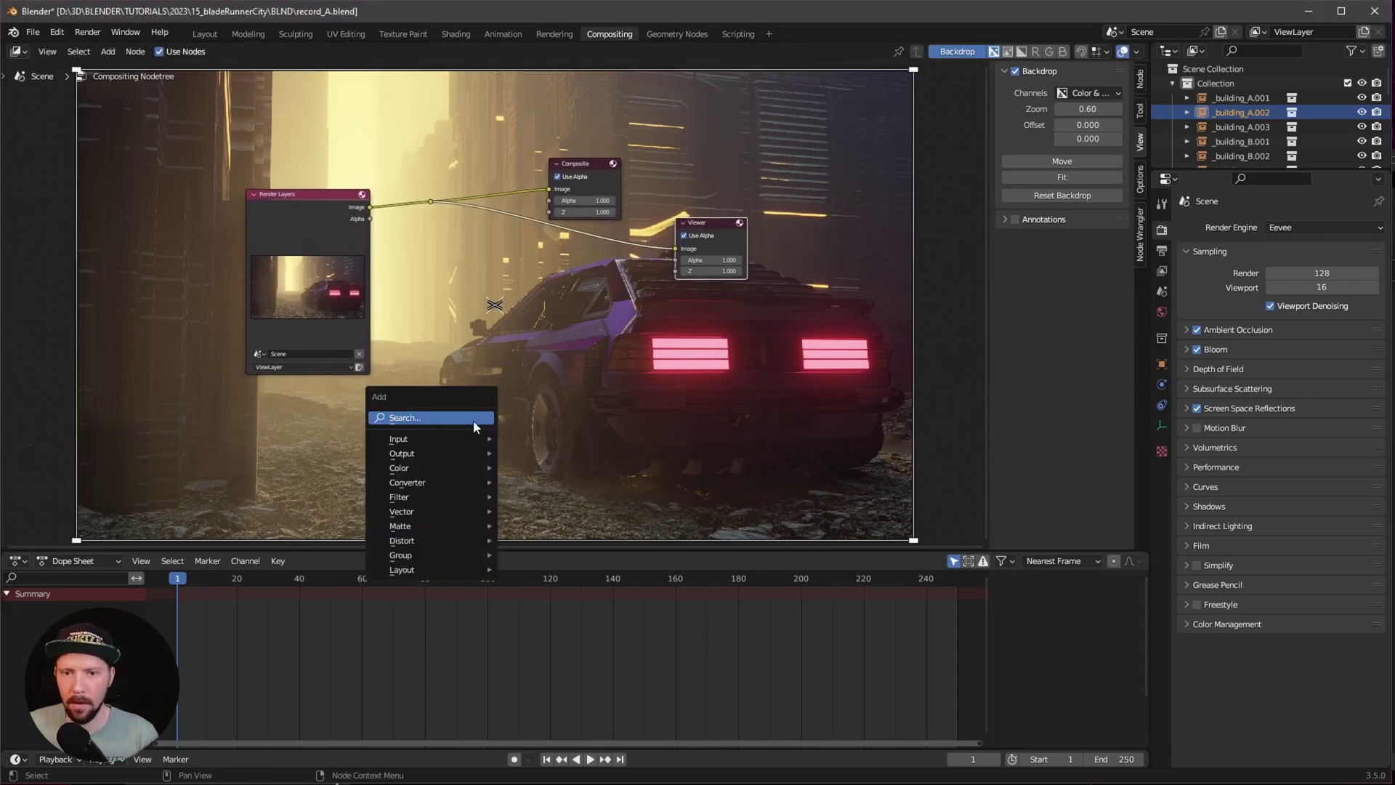
pyautogui.write('te')
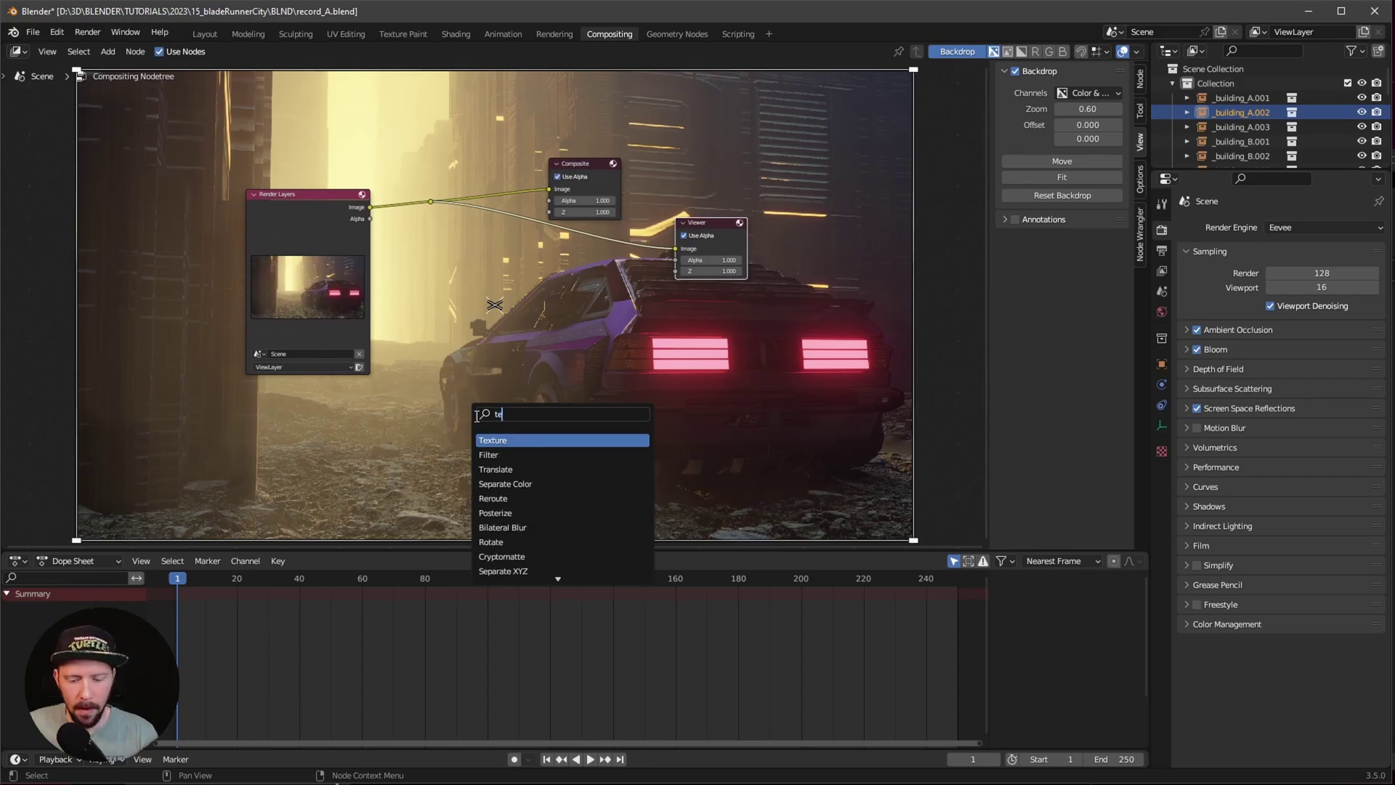
pyautogui.click(502, 439)
pyautogui.click(437, 361)
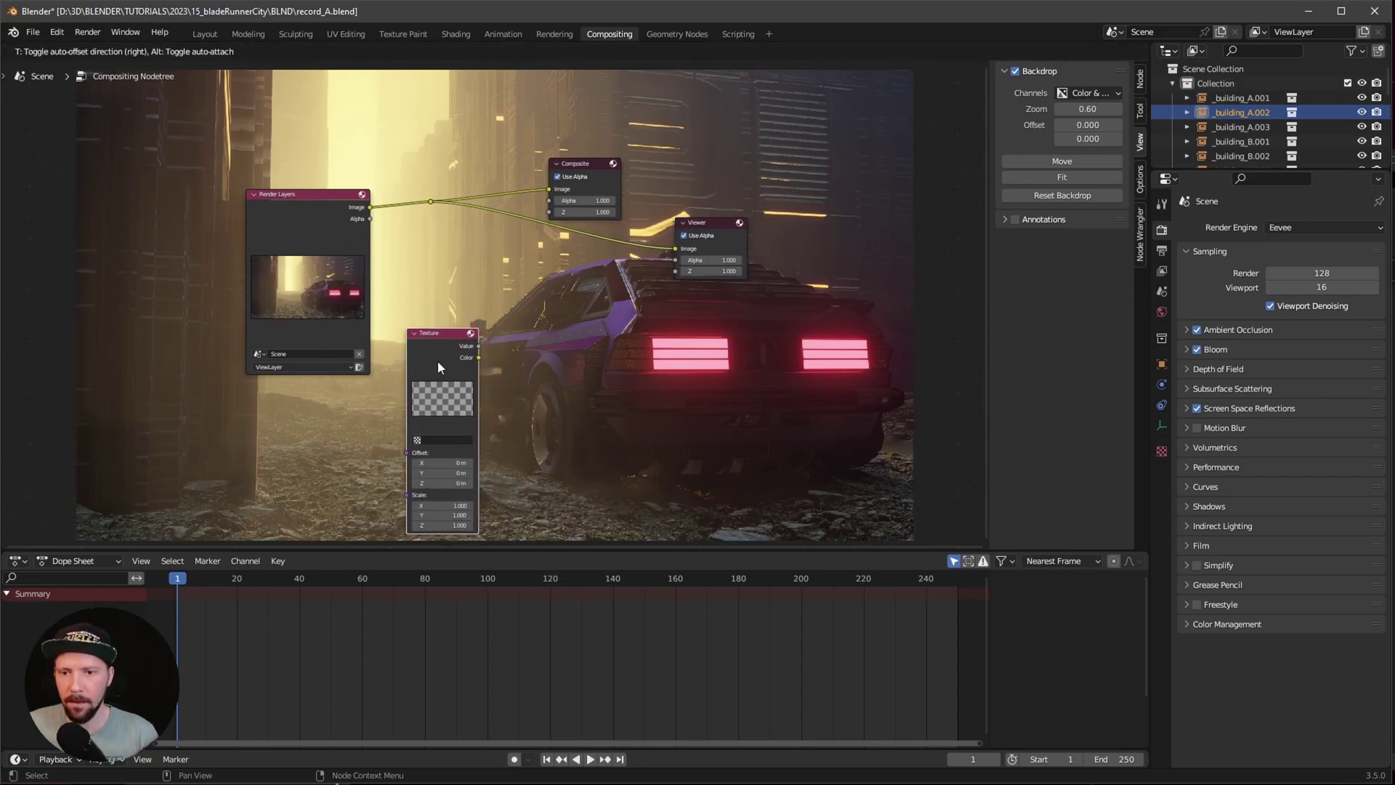
pyautogui.moveTo(536, 390); pyautogui.dragTo(499, 390, button='middle')
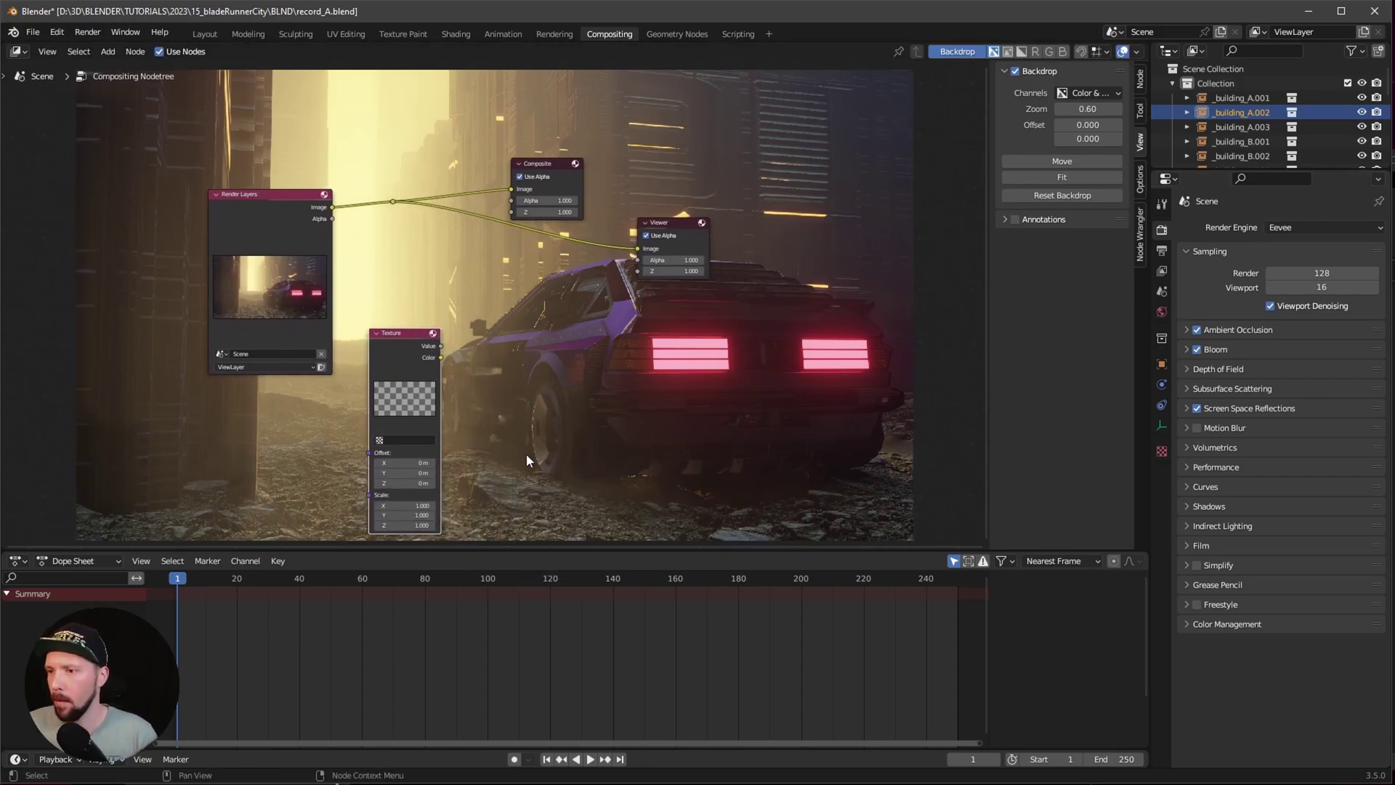
# Create a new texture named _noise and set its type to Noise
pyautogui.click(1162, 452)
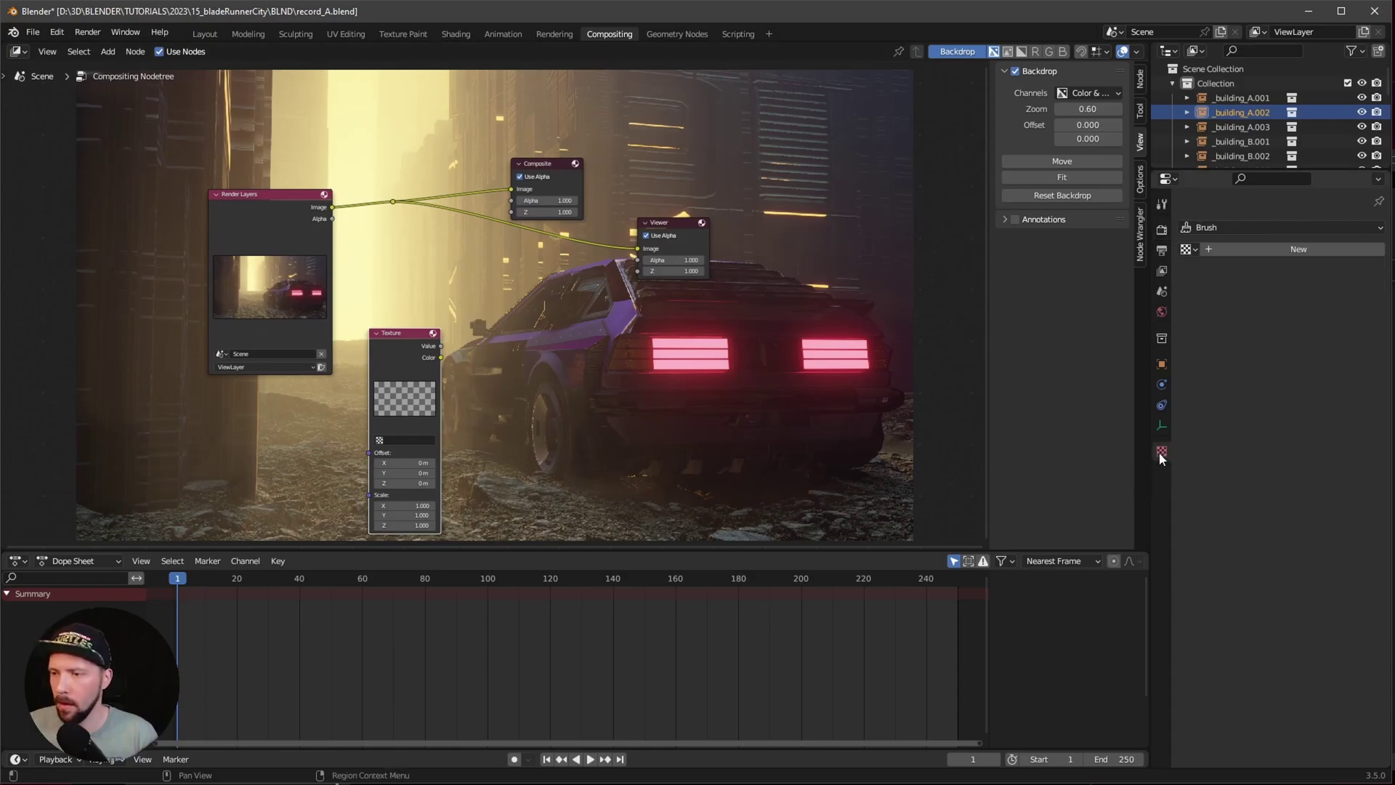
pyautogui.click(1237, 227)
pyautogui.click(1235, 259)
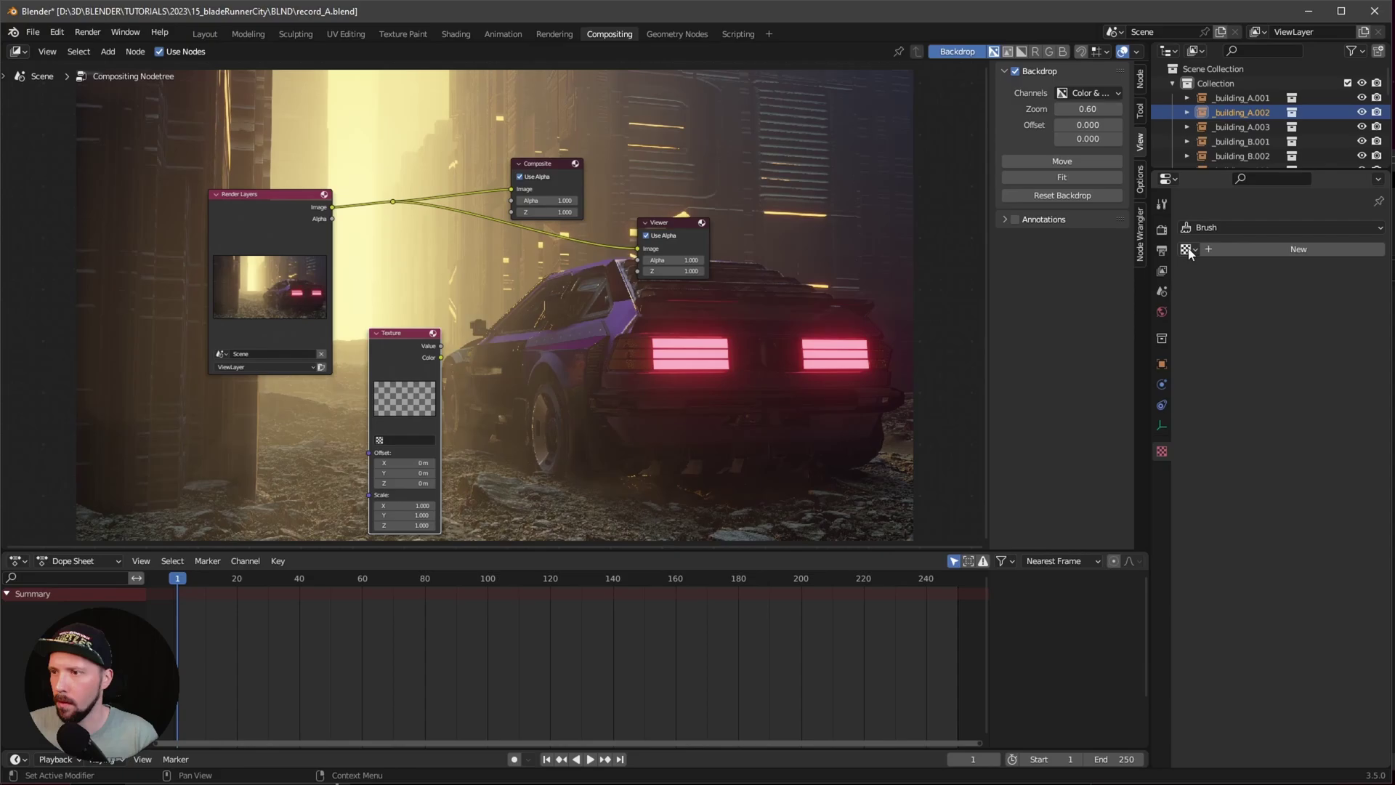
pyautogui.click(1259, 247)
pyautogui.click(1246, 249)
pyautogui.write('_r')
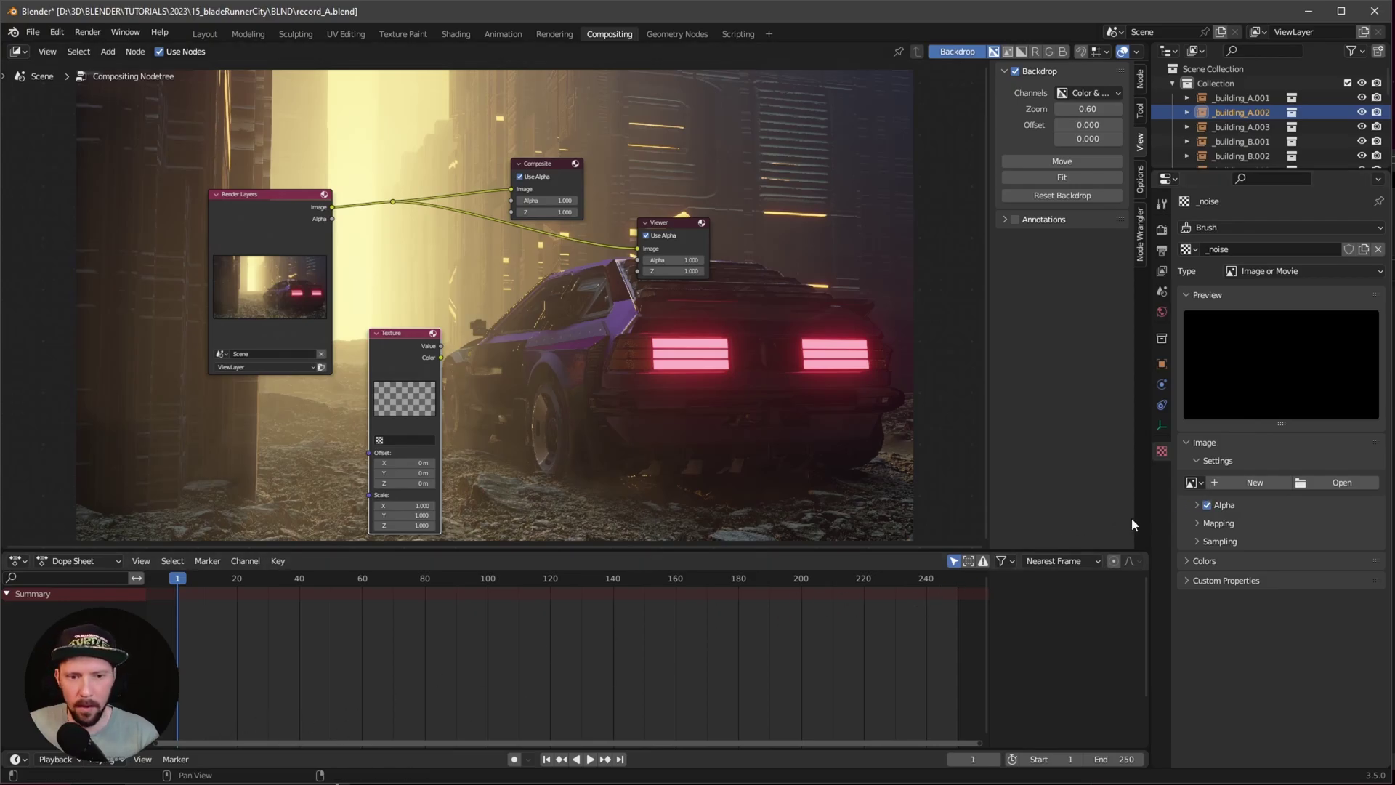
pyautogui.click(1272, 272)
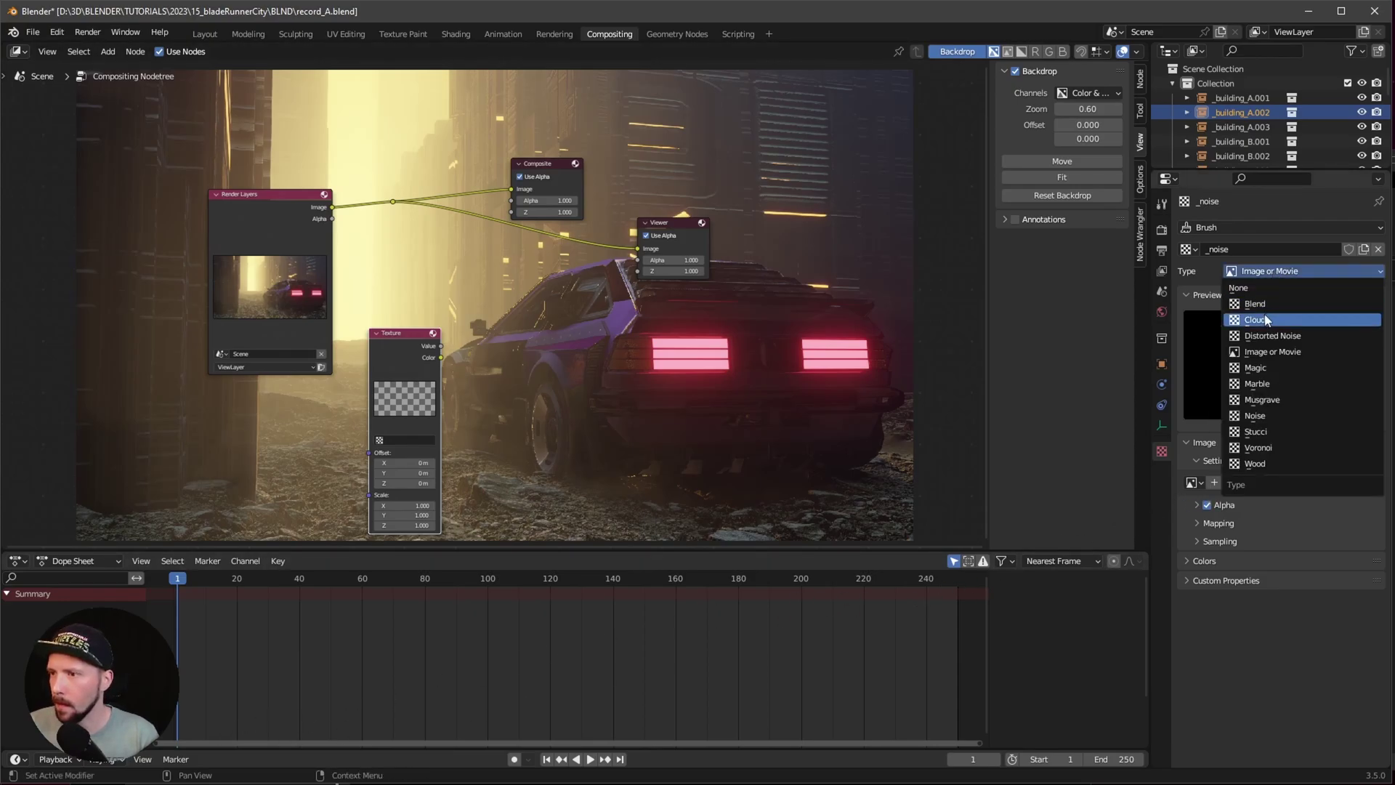
pyautogui.click(1276, 414)
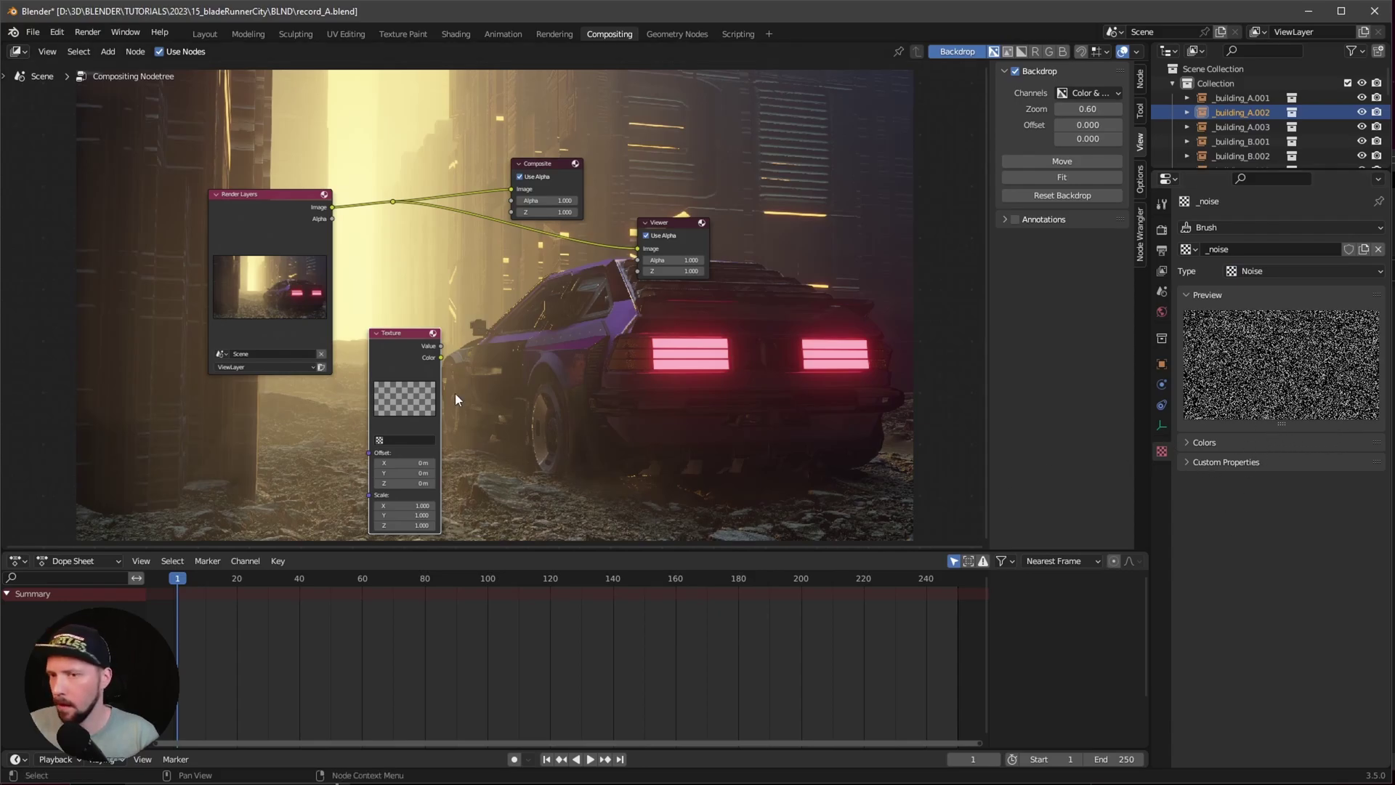
# Assign the _noise texture to the compositor's Texture node
pyautogui.scroll(1, 399, 442)
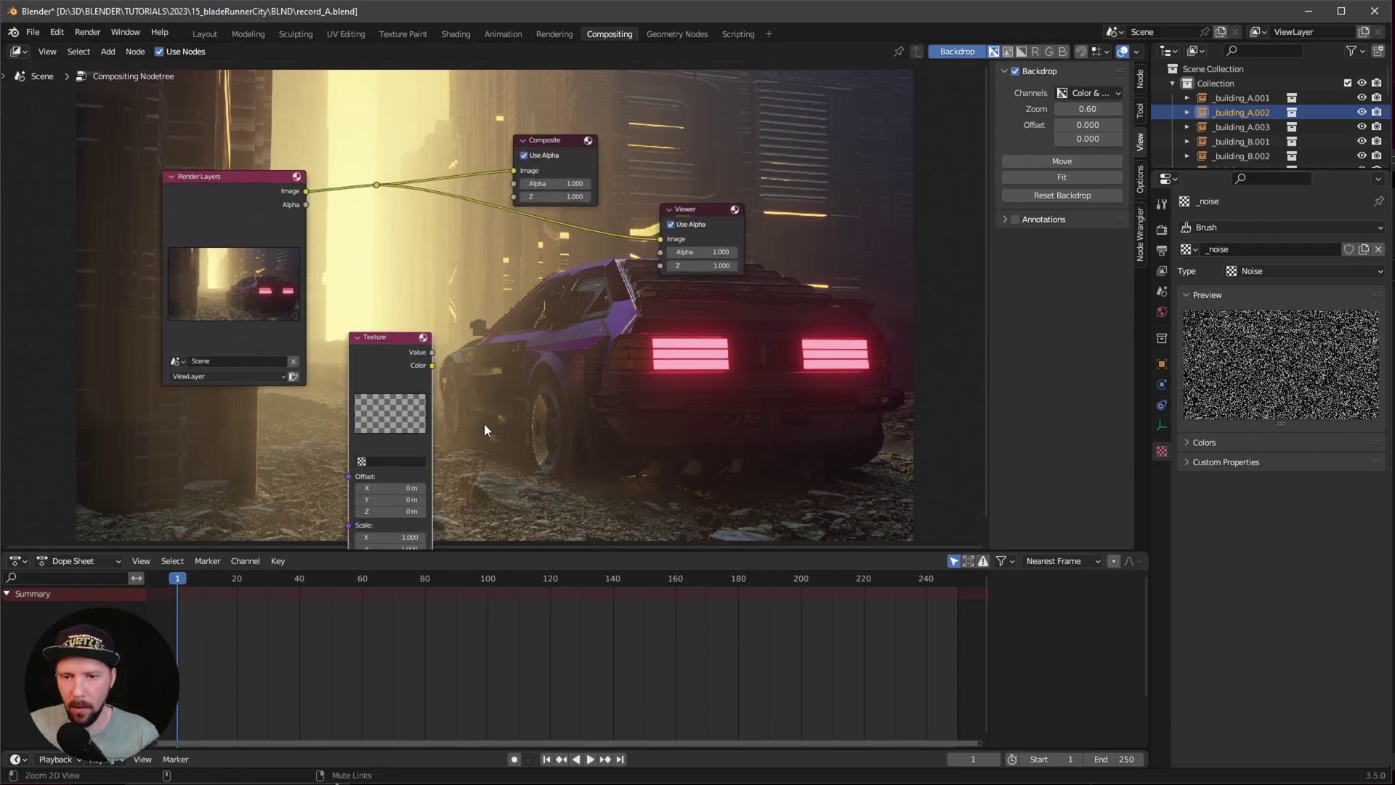
pyautogui.click(389, 460)
pyautogui.click(384, 484)
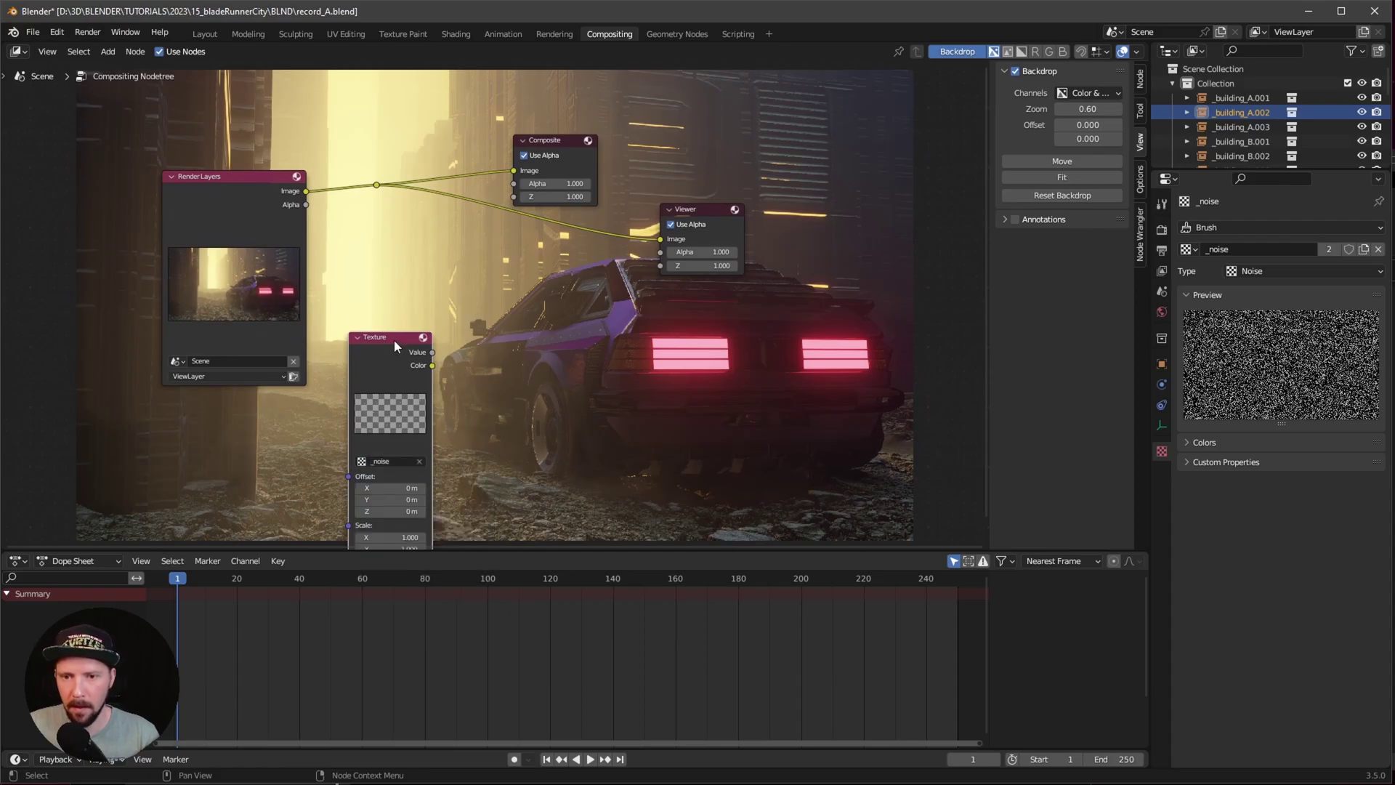
# Move the Texture node beneath Render Layers, and shift the reroute, Composite and Viewer nodes farther away to make room
pyautogui.moveTo(394, 338); pyautogui.dragTo(232, 416)
pyautogui.moveTo(566, 138); pyautogui.dragTo(792, 157)
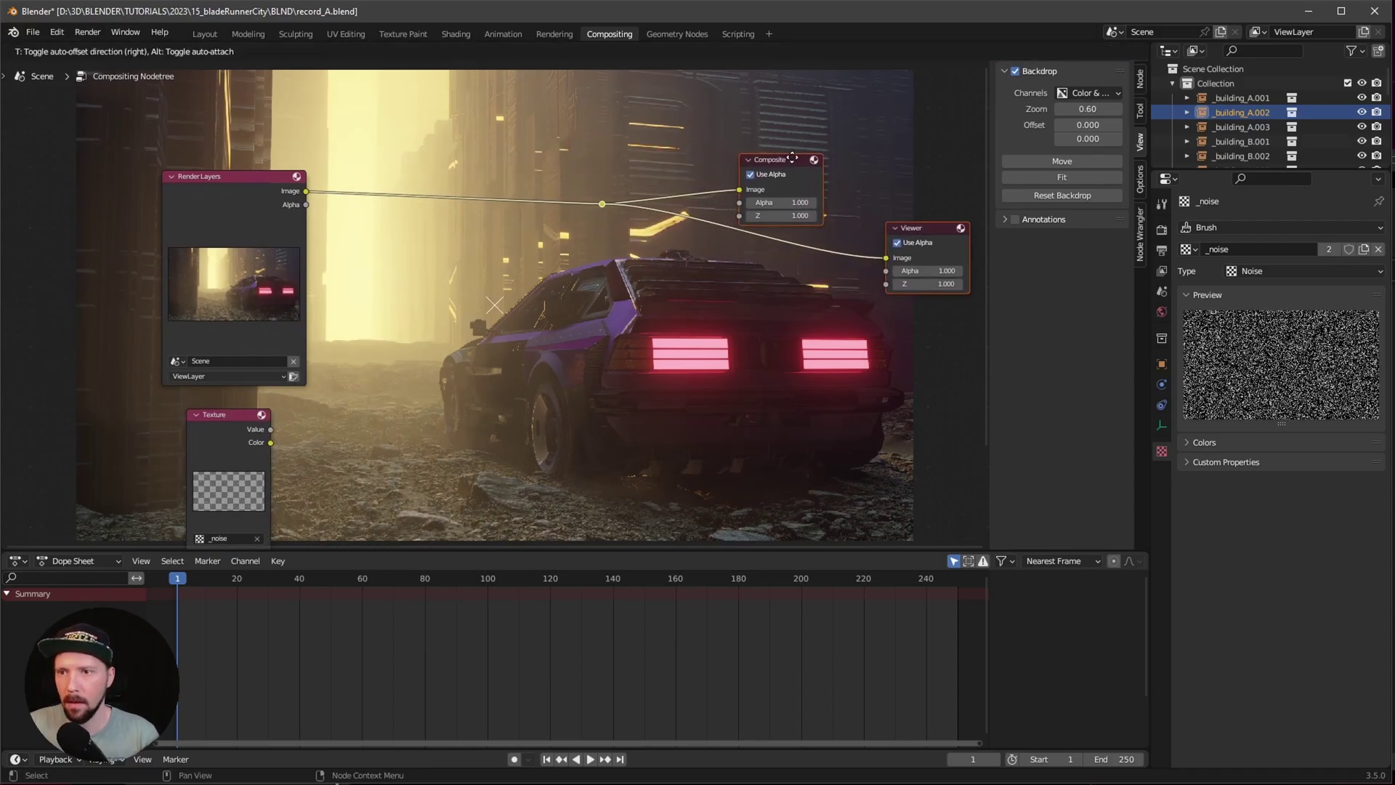
pyautogui.click(230, 412)
pyautogui.moveTo(230, 411); pyautogui.dragTo(167, 392, button='middle')
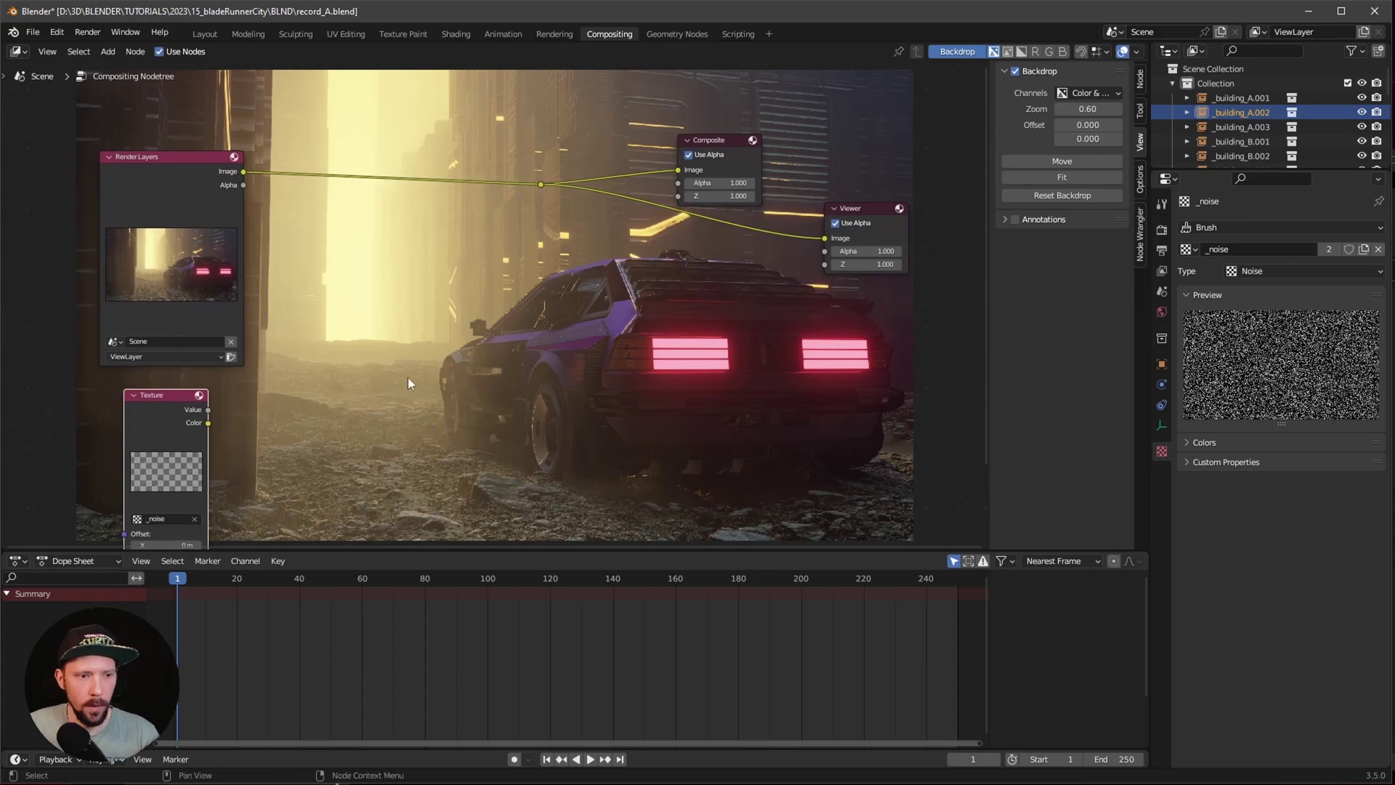
# Add a color Mix node between the Texture node and the output nodes, below the main image link
pyautogui.hotkey('shift', 'a')
pyautogui.write('mix')
pyautogui.click(473, 401)
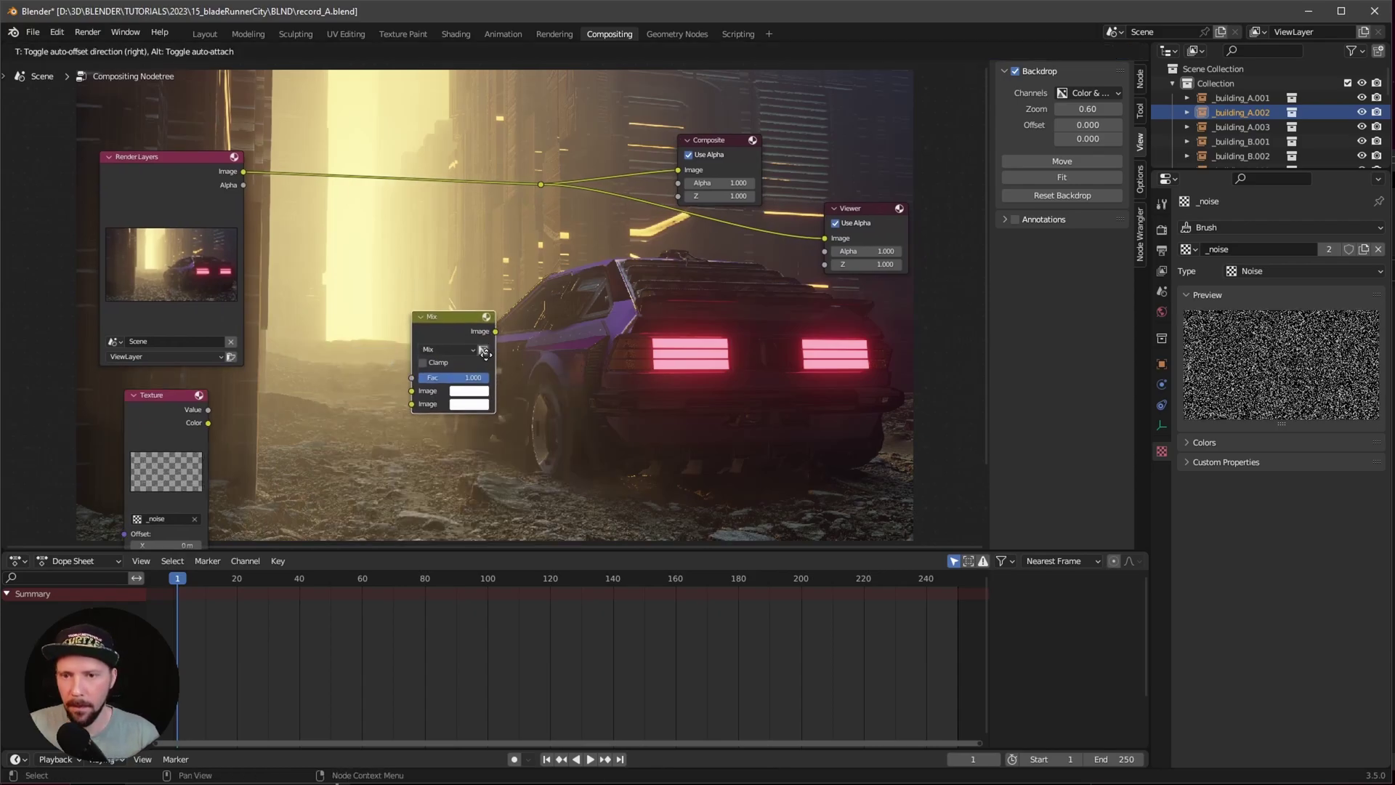
pyautogui.click(473, 405)
pyautogui.moveTo(221, 428); pyautogui.dragTo(199, 384, button='middle')
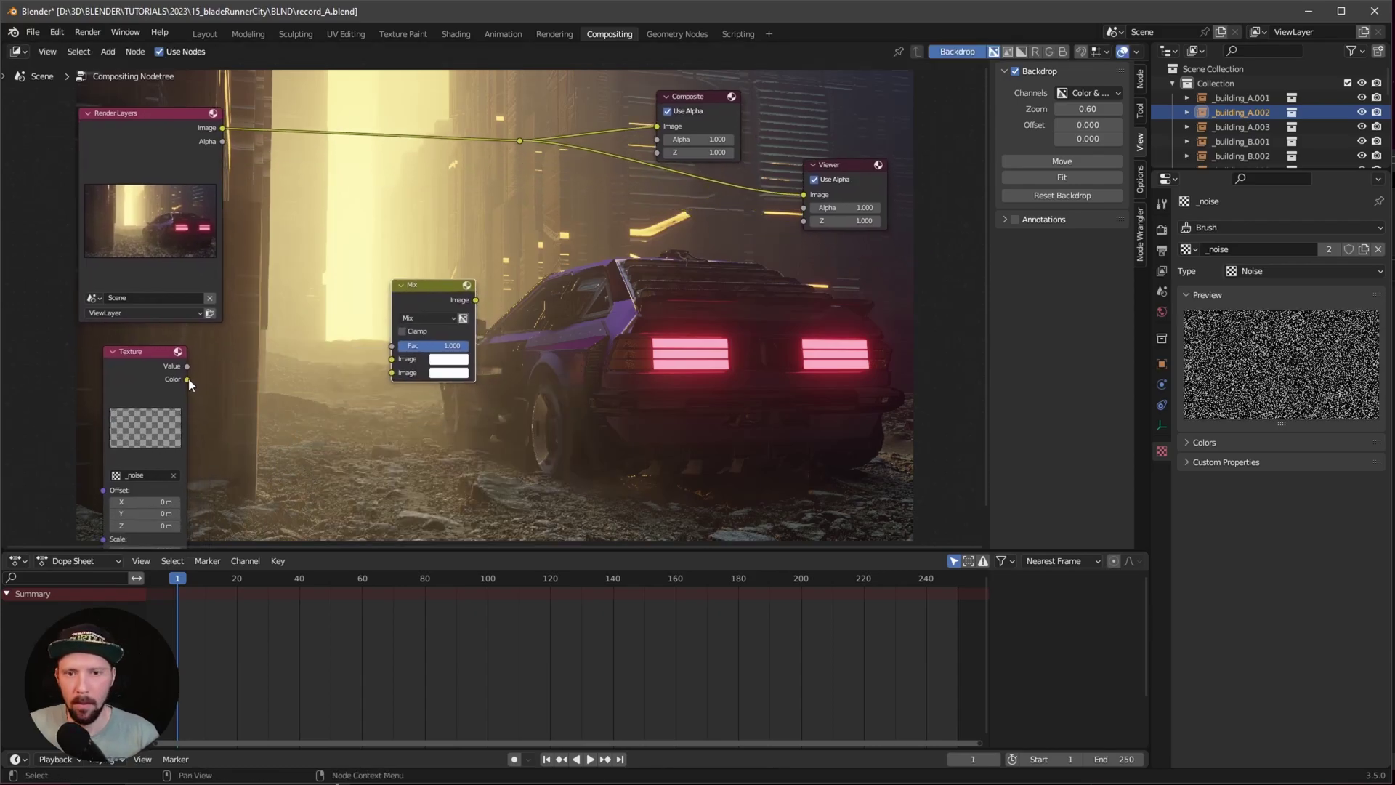
# Connect the Texture node's Color output to the first Image input of the Mix node
pyautogui.moveTo(187, 379); pyautogui.dragTo(288, 378)
pyautogui.moveTo(391, 372); pyautogui.dragTo(392, 362)
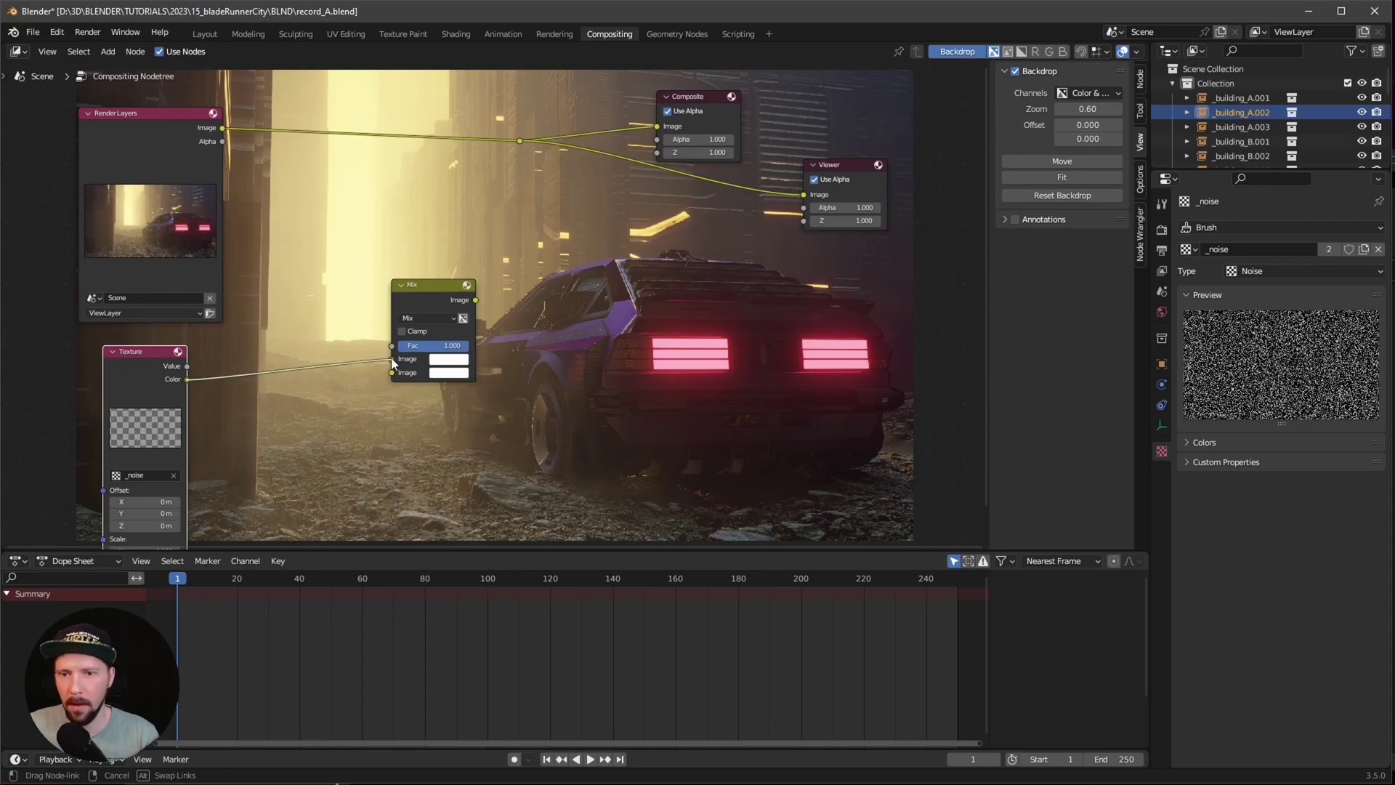
pyautogui.moveTo(495, 332); pyautogui.dragTo(454, 384, button='middle')
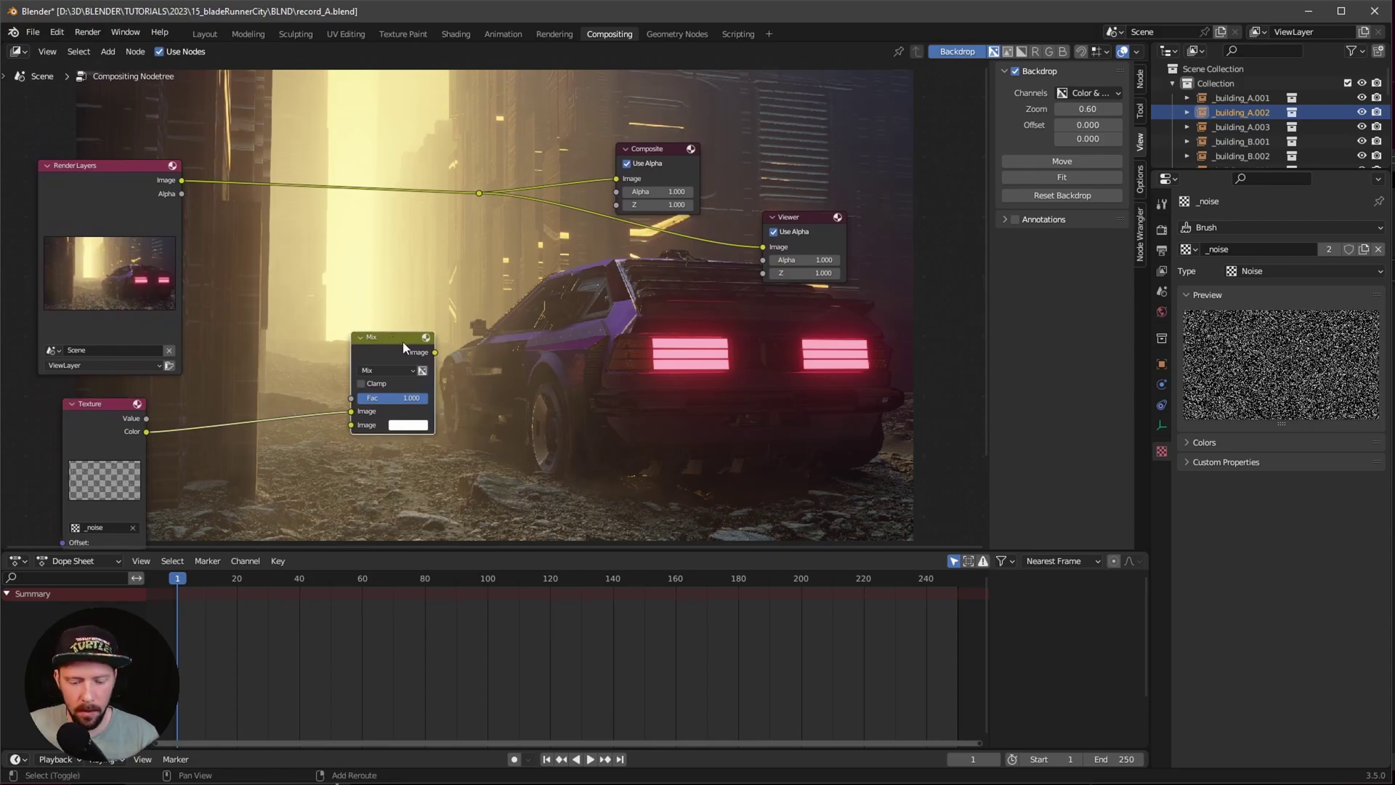
# Duplicate the Mix node onto the link after Render Layers and move the original Mix node closer to the Texture node
pyautogui.hotkey('shift', 'd')
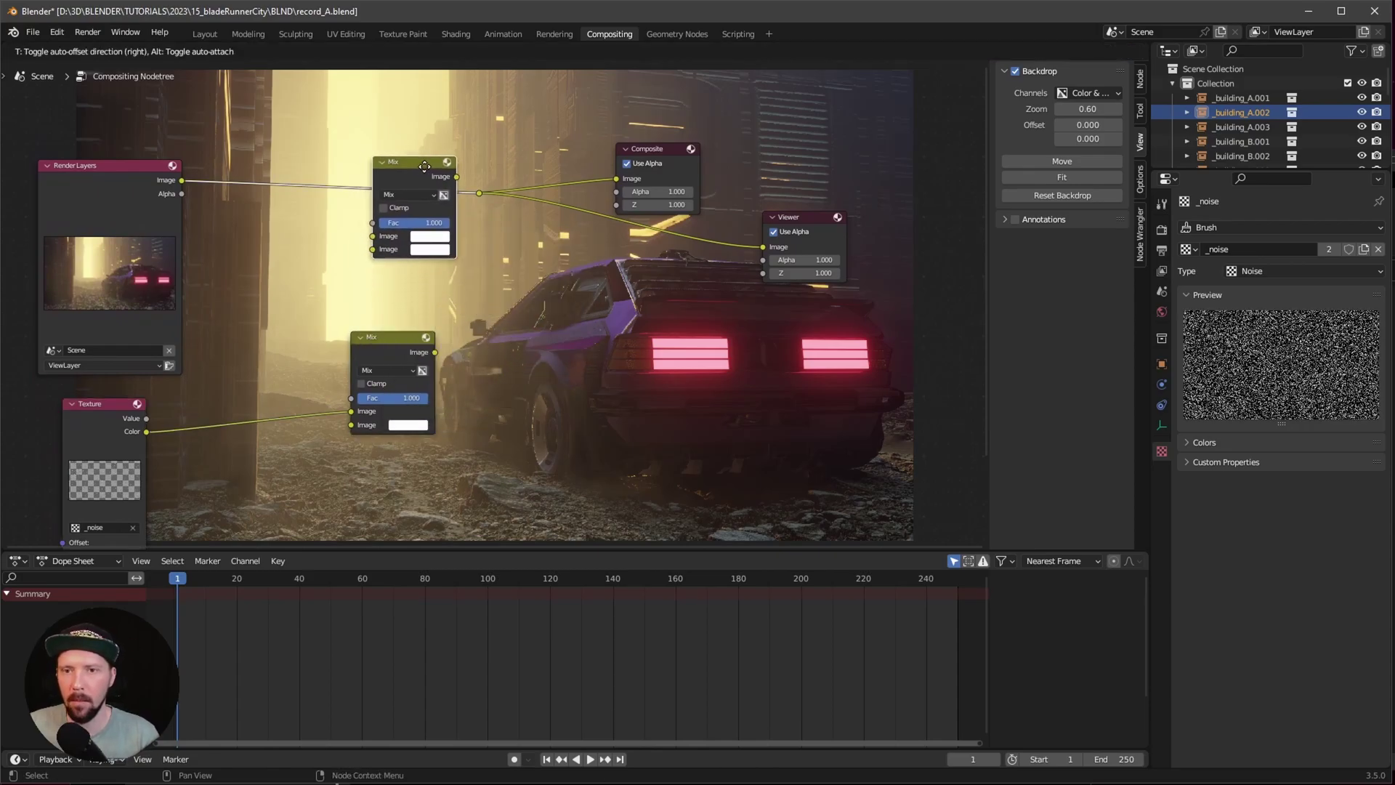
pyautogui.click(397, 163)
pyautogui.moveTo(386, 158); pyautogui.dragTo(437, 157)
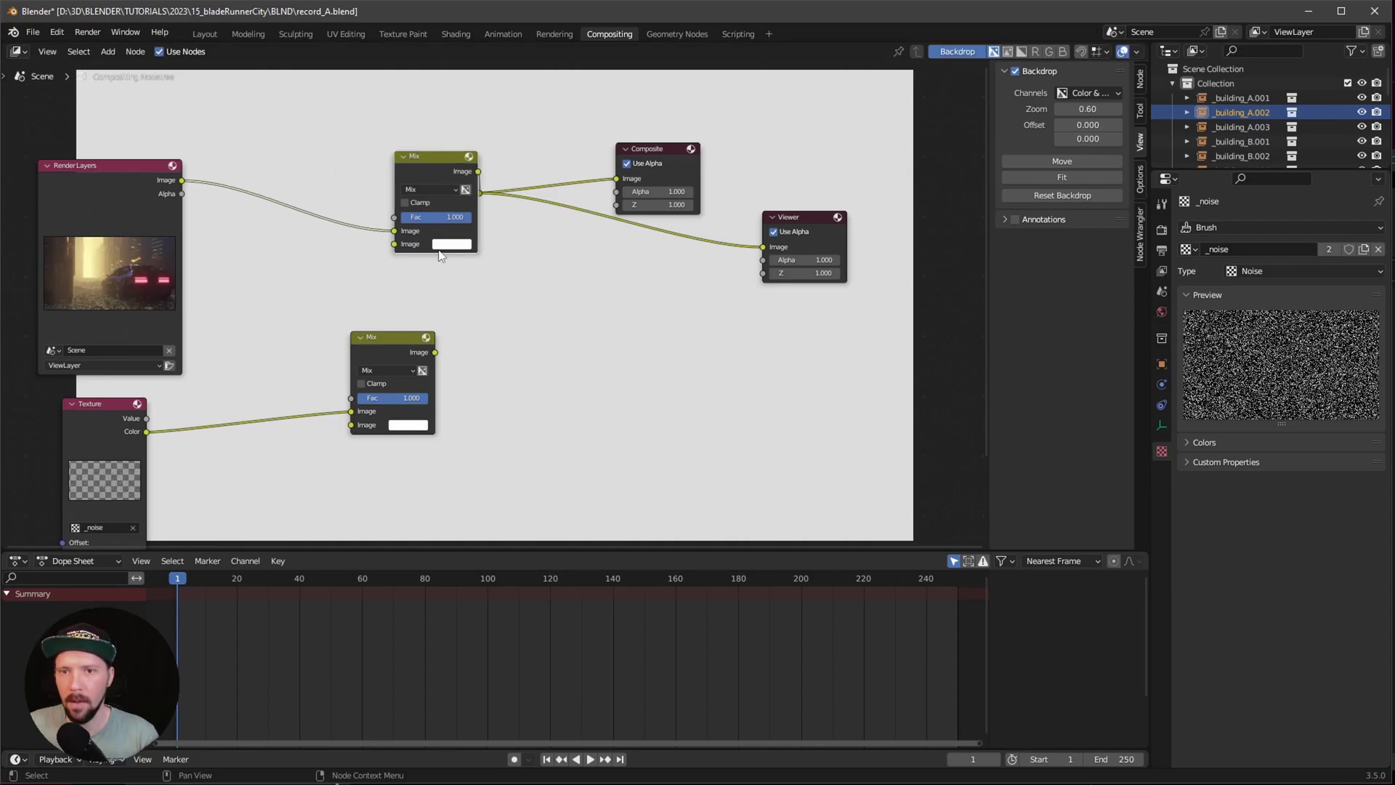
pyautogui.moveTo(402, 338); pyautogui.dragTo(320, 370)
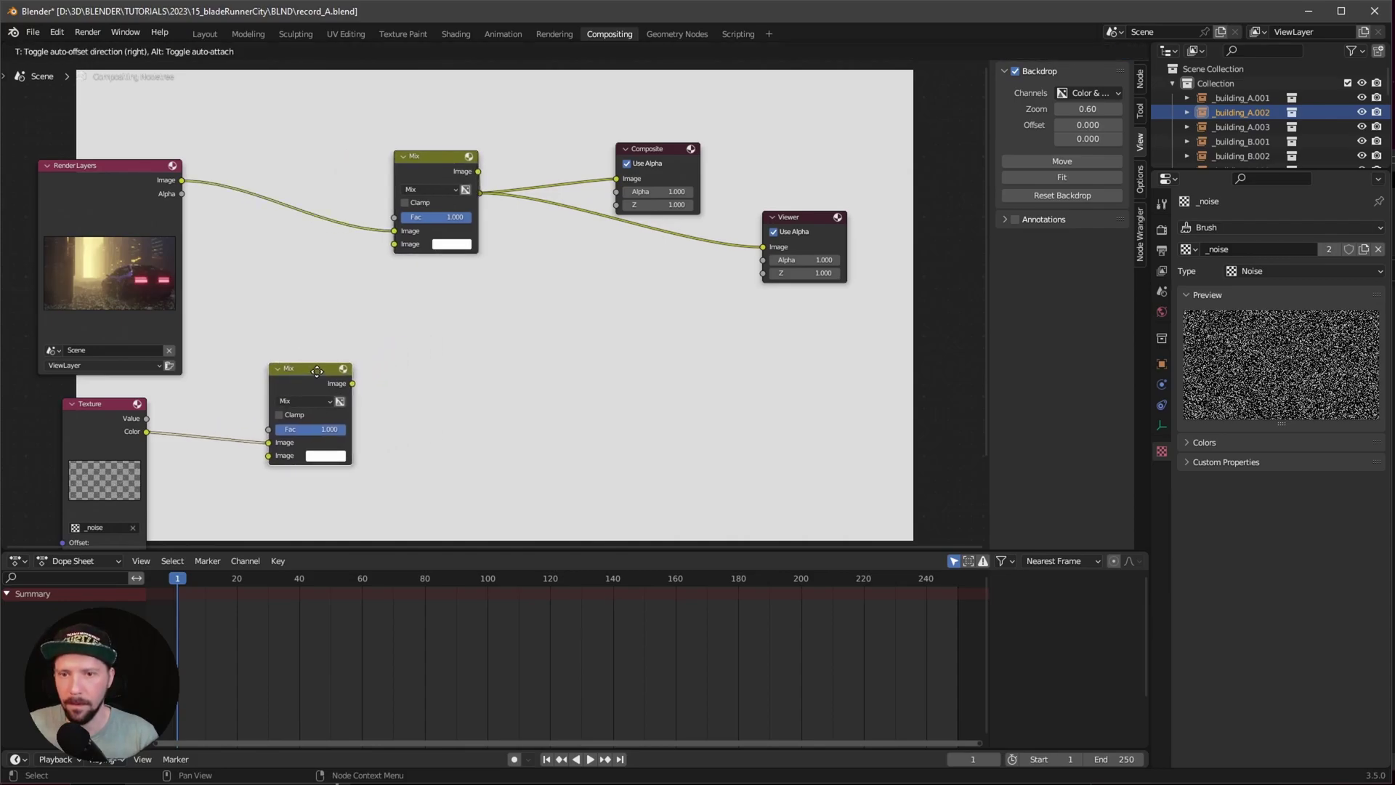
# Set the Mix node on the main image link to Overlay and feed the lower Mix node's output into its second Image input
pyautogui.click(425, 189)
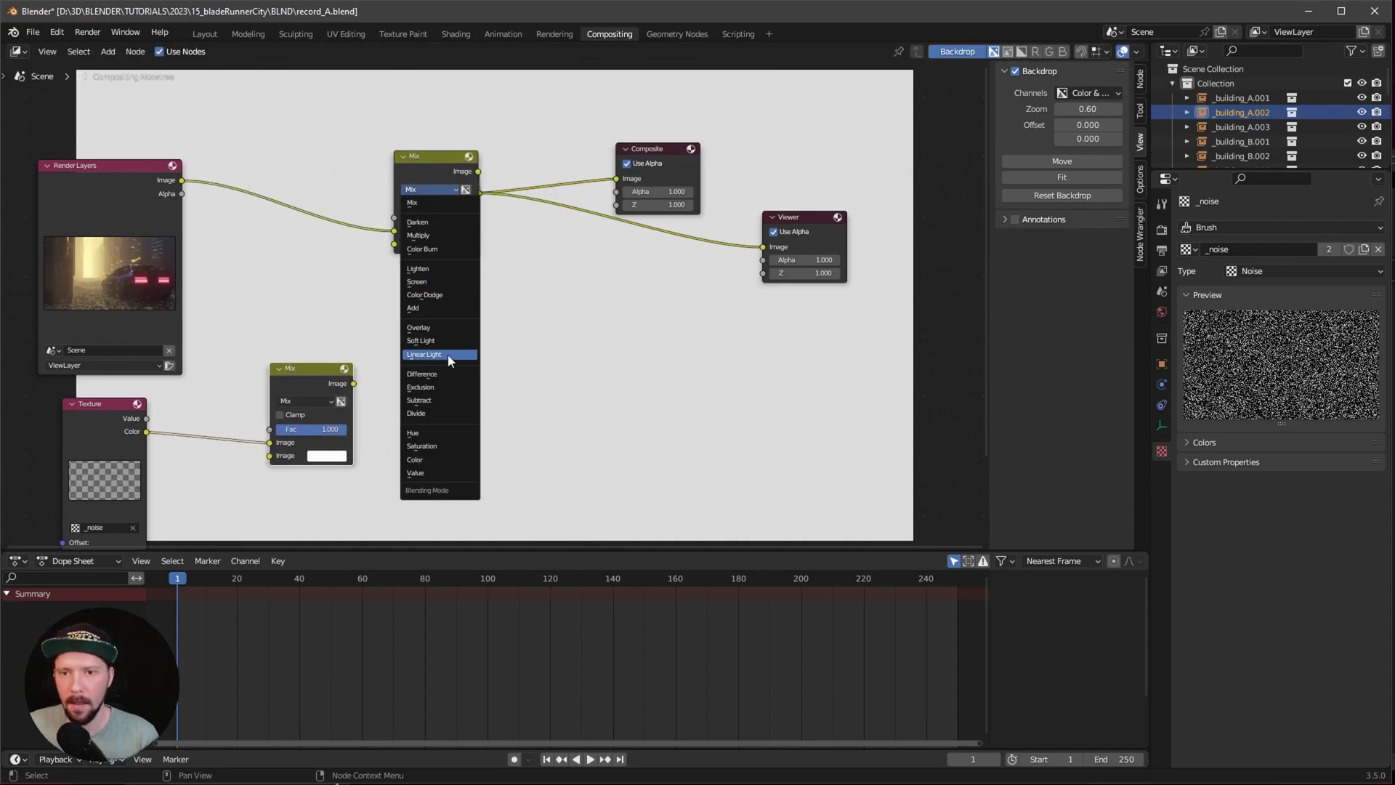
pyautogui.click(454, 328)
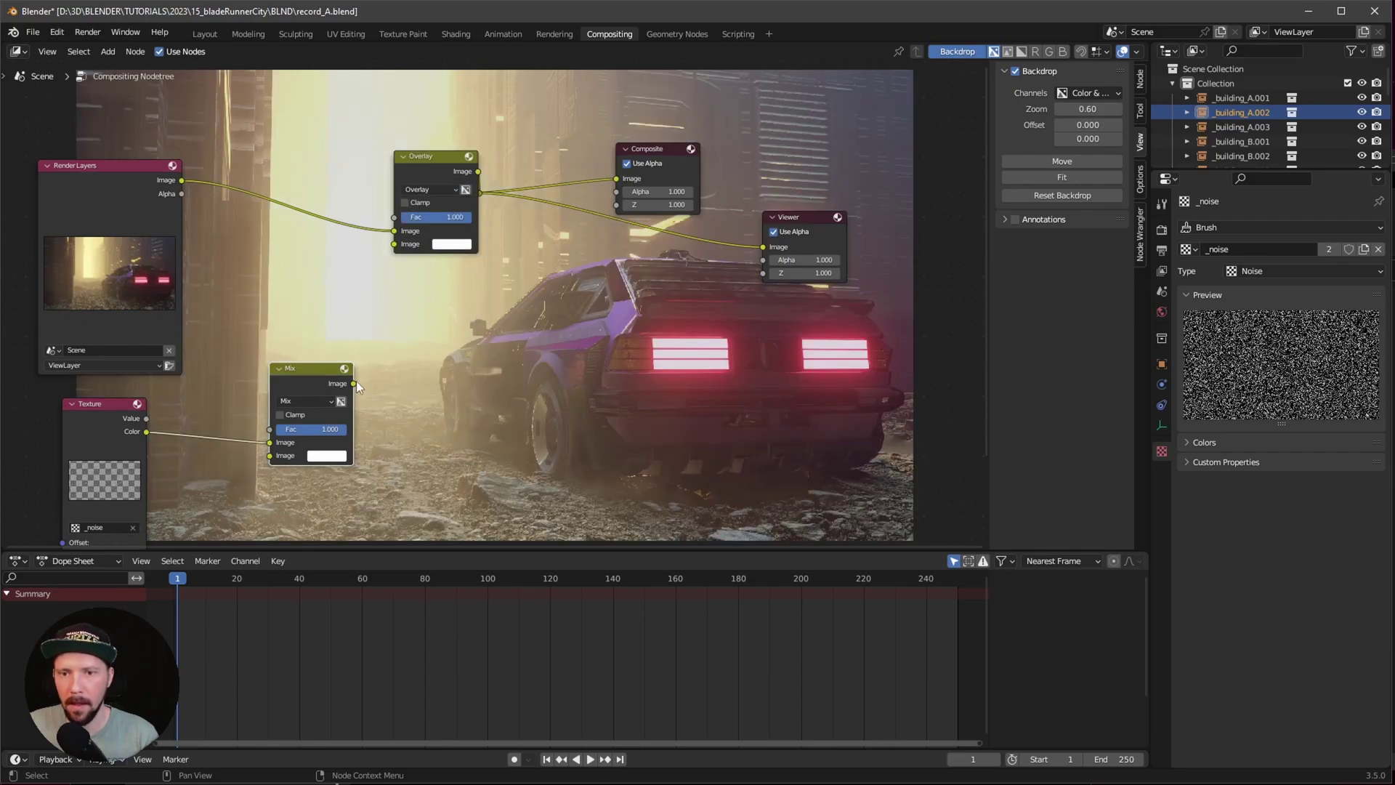
pyautogui.moveTo(355, 383); pyautogui.dragTo(395, 244)
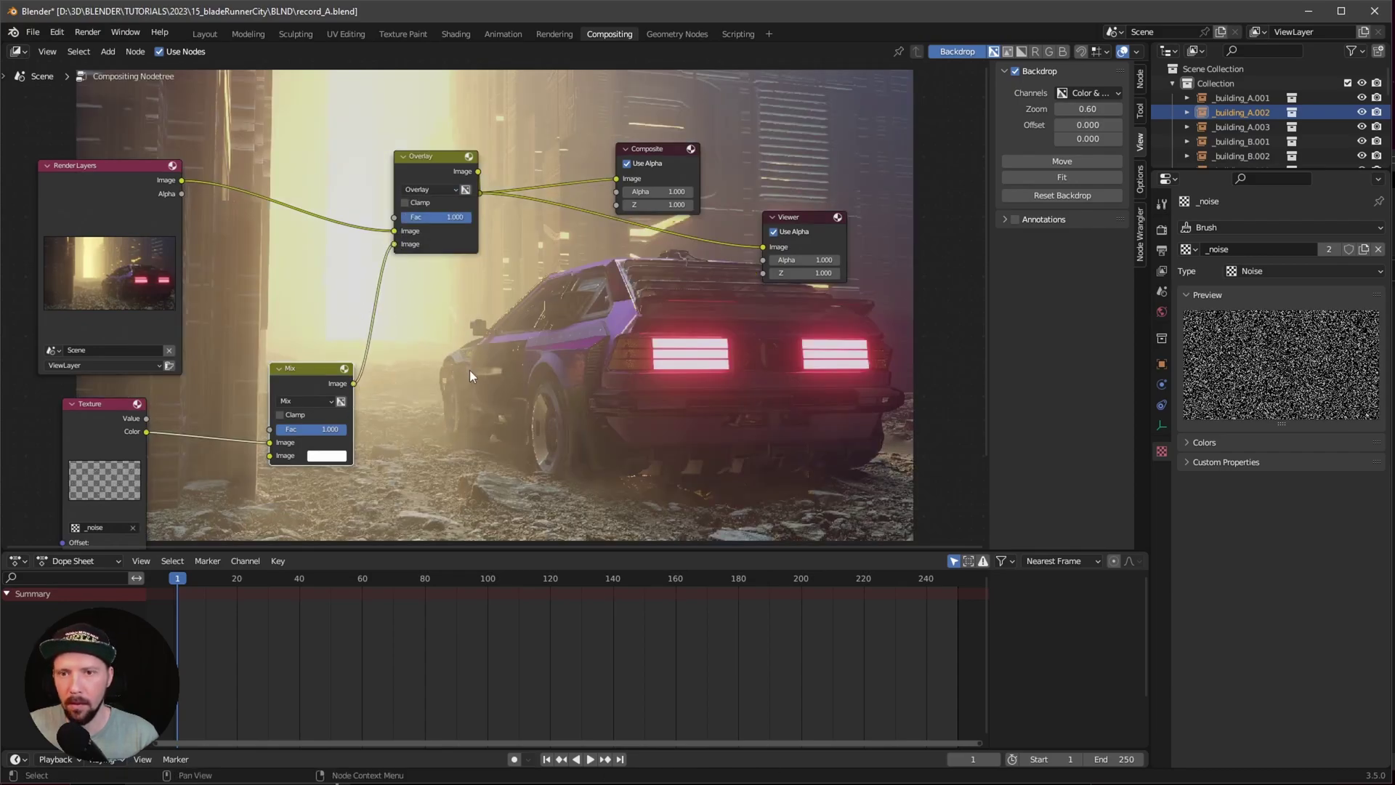
# Set the blending mode of the Mix node beside the Texture node to Multiply
pyautogui.moveTo(439, 382); pyautogui.dragTo(565, 351, button='middle')
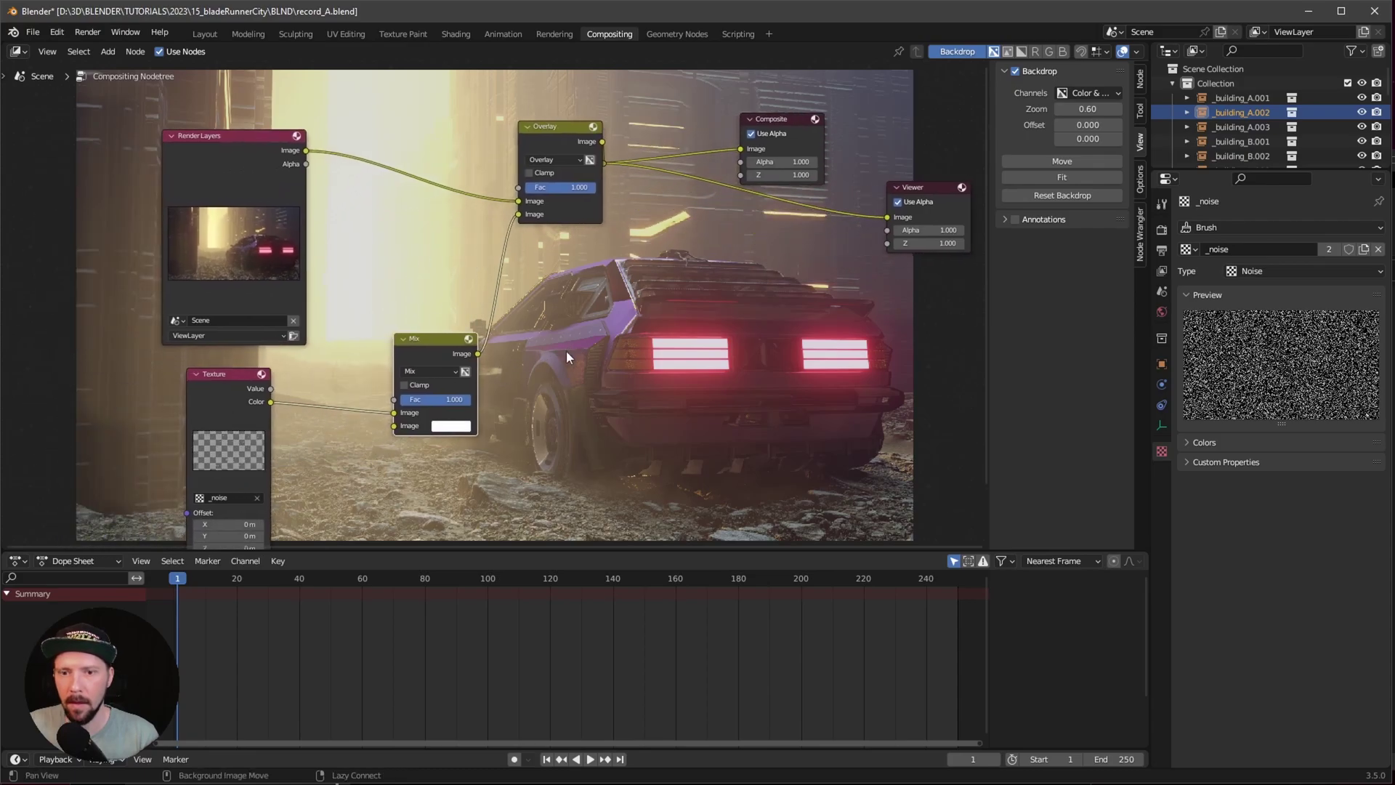
pyautogui.moveTo(473, 372); pyautogui.dragTo(521, 389, button='middle')
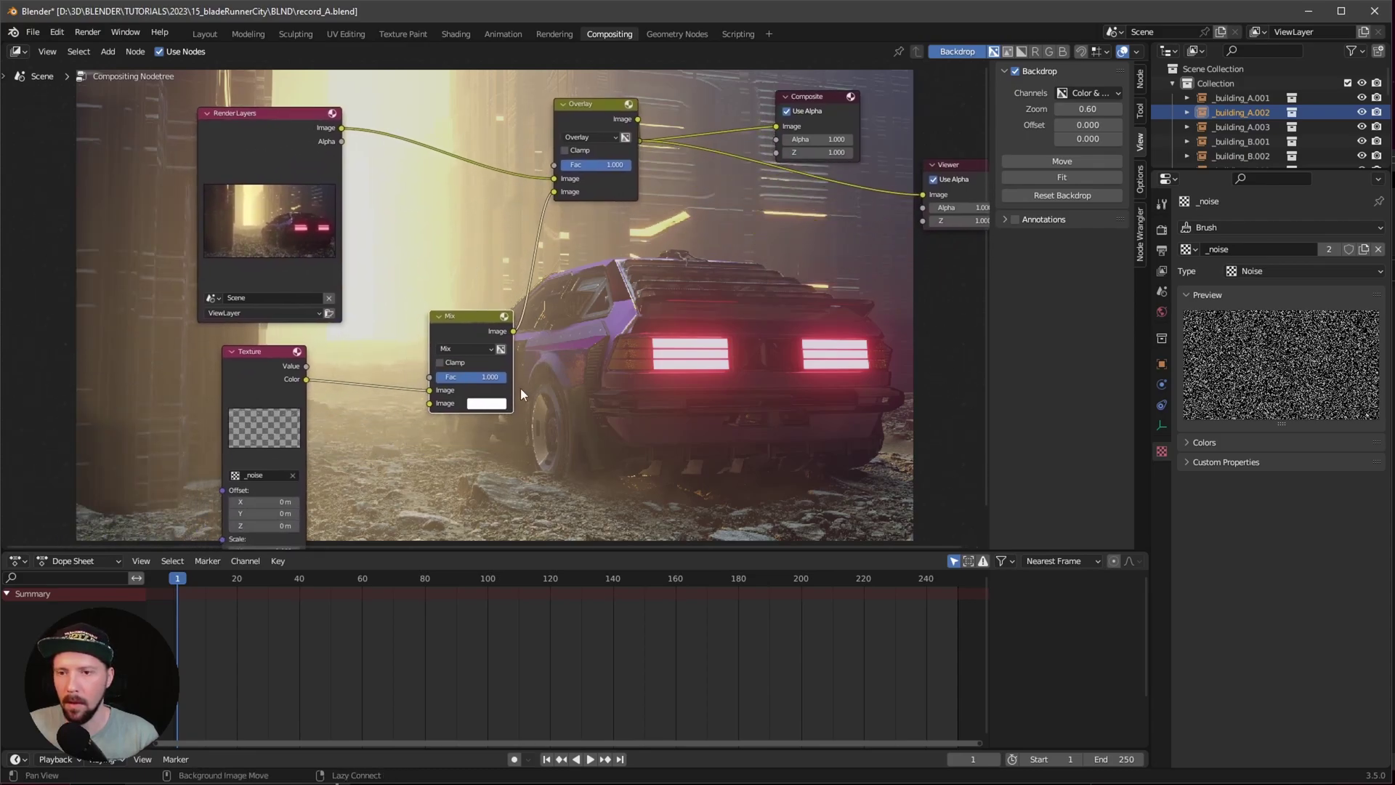
pyautogui.click(472, 344)
pyautogui.click(478, 402)
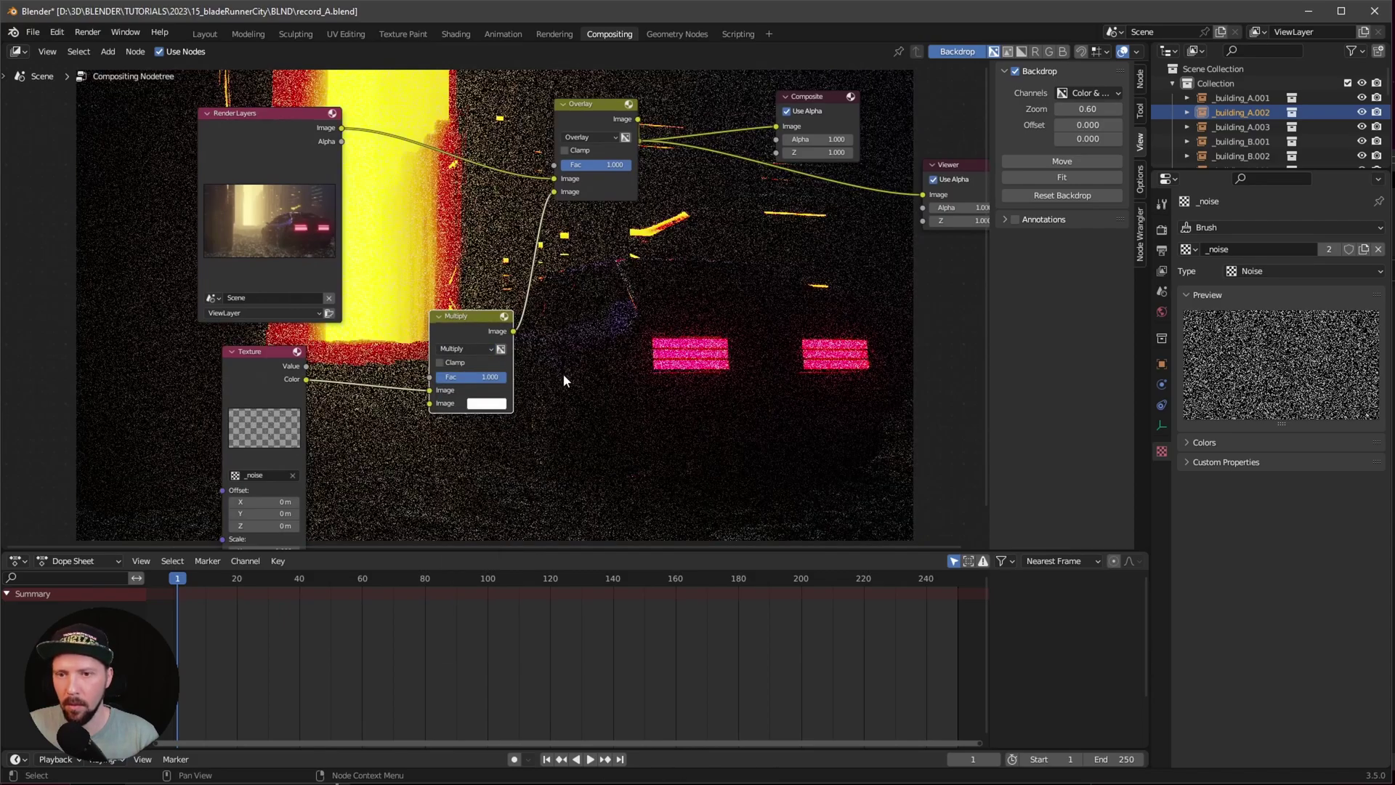
# Set the Overlay node's factor to 0.3 to weaken the noise over the rendered image
pyautogui.moveTo(562, 373); pyautogui.dragTo(580, 403, button='middle')
pyautogui.moveTo(638, 197); pyautogui.dragTo(596, 195)
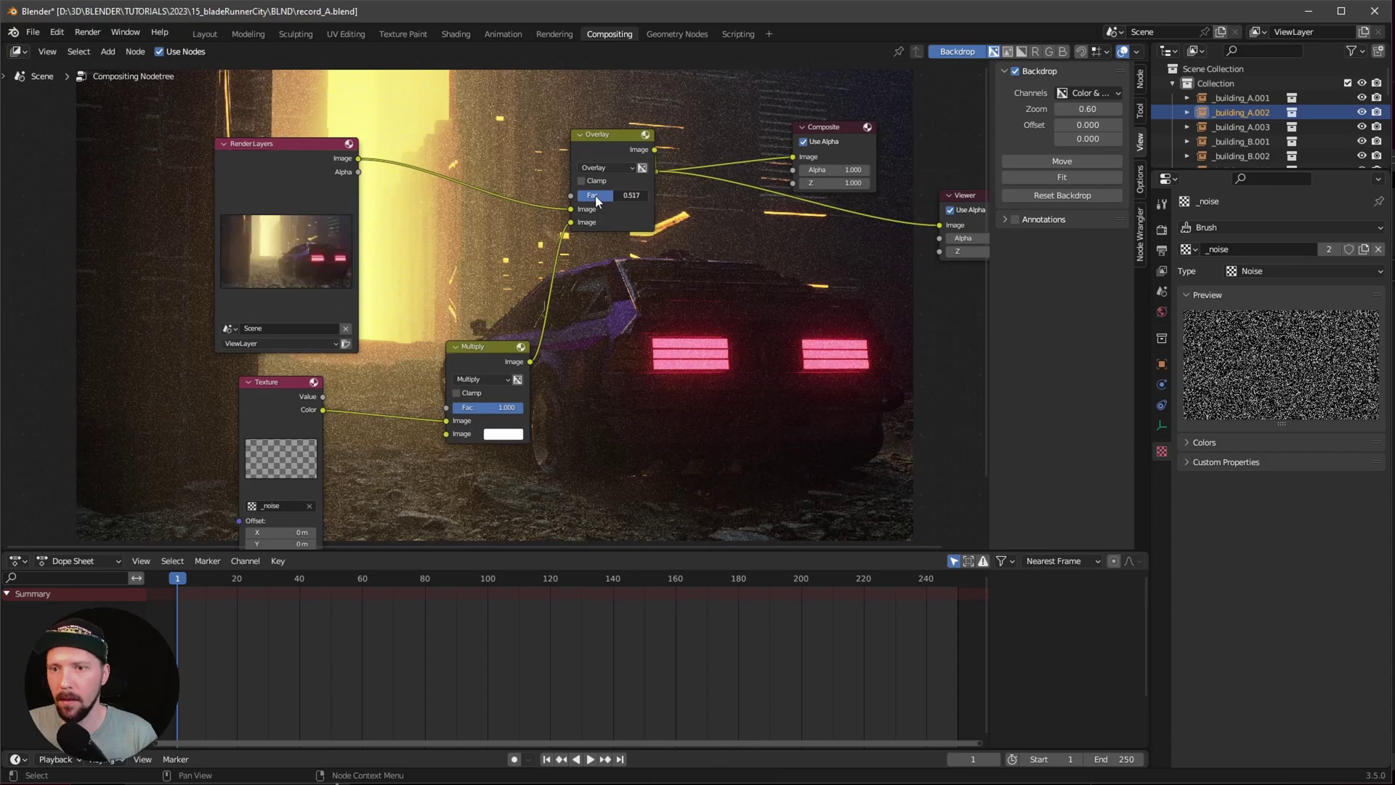
pyautogui.click(632, 194)
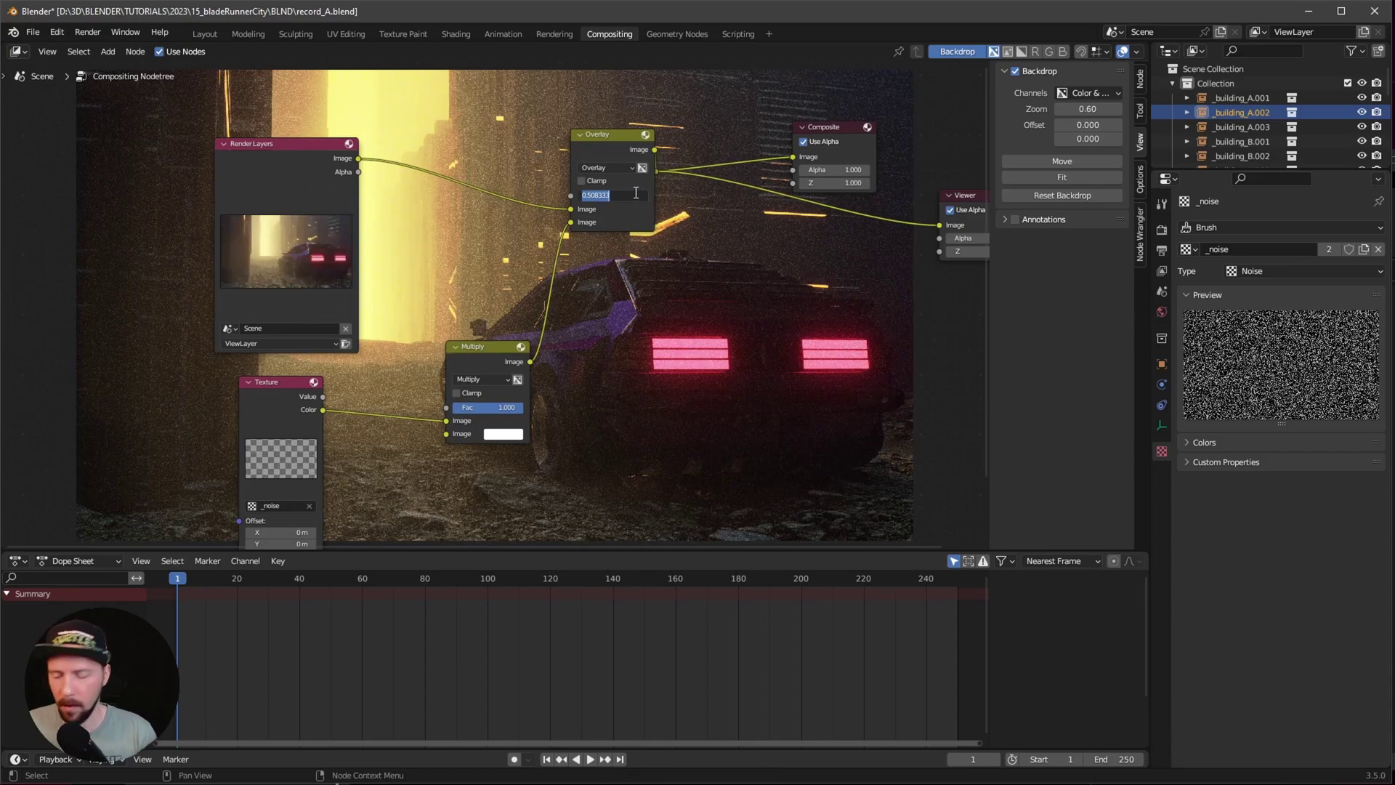
pyautogui.write('.3')
pyautogui.press('Return')
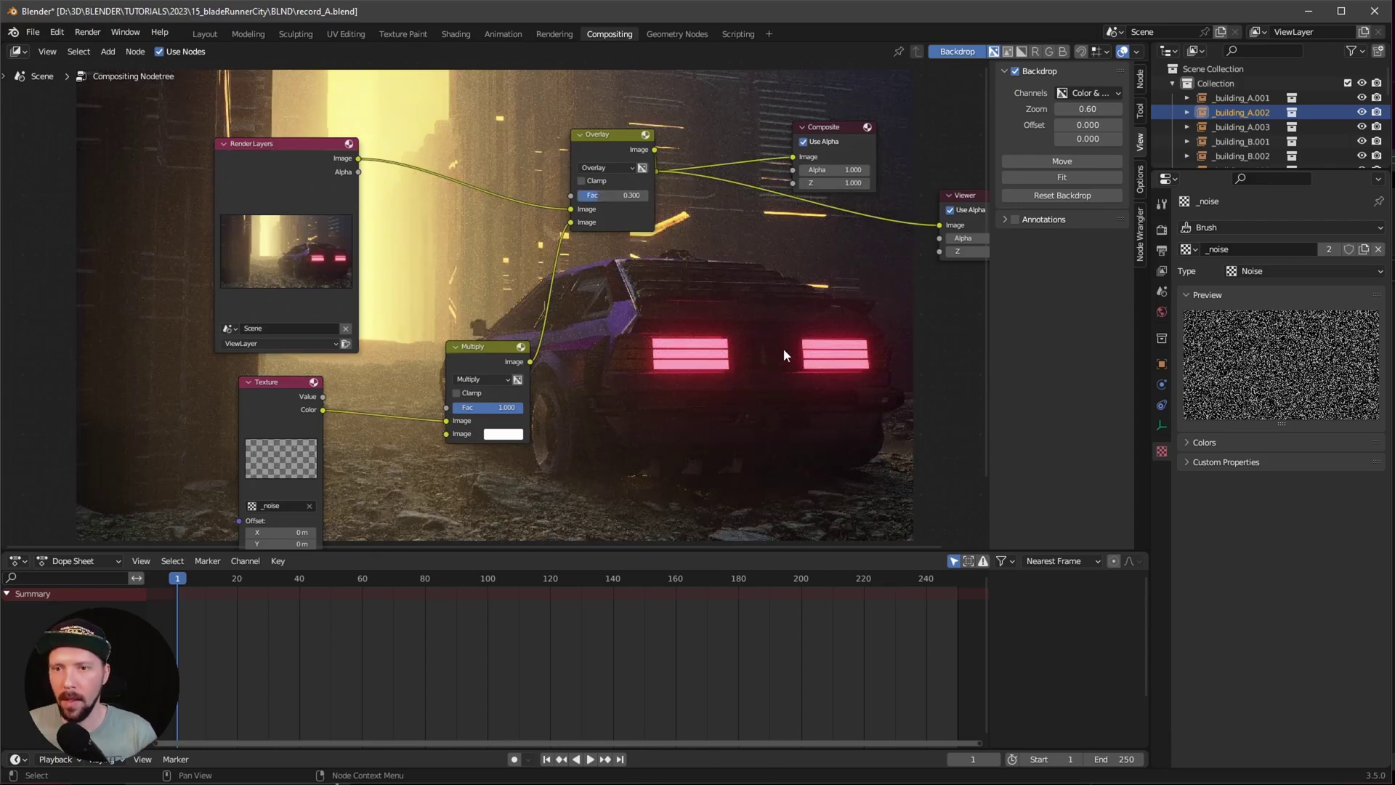
pyautogui.scroll(-1, 783, 347)
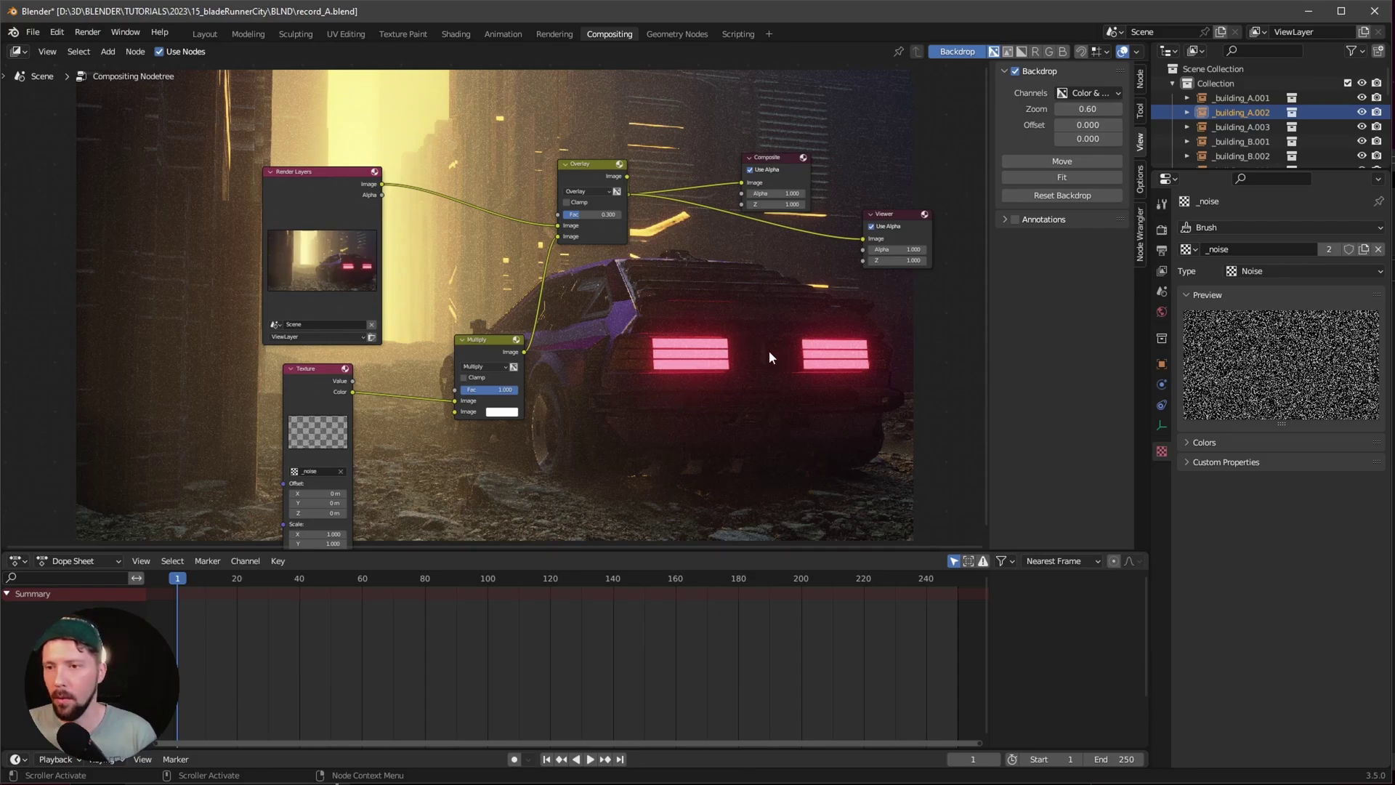
# Switch to the Shading workspace and examine the roughness texture in the node tree of the car's Material.002
pyautogui.click(204, 35)
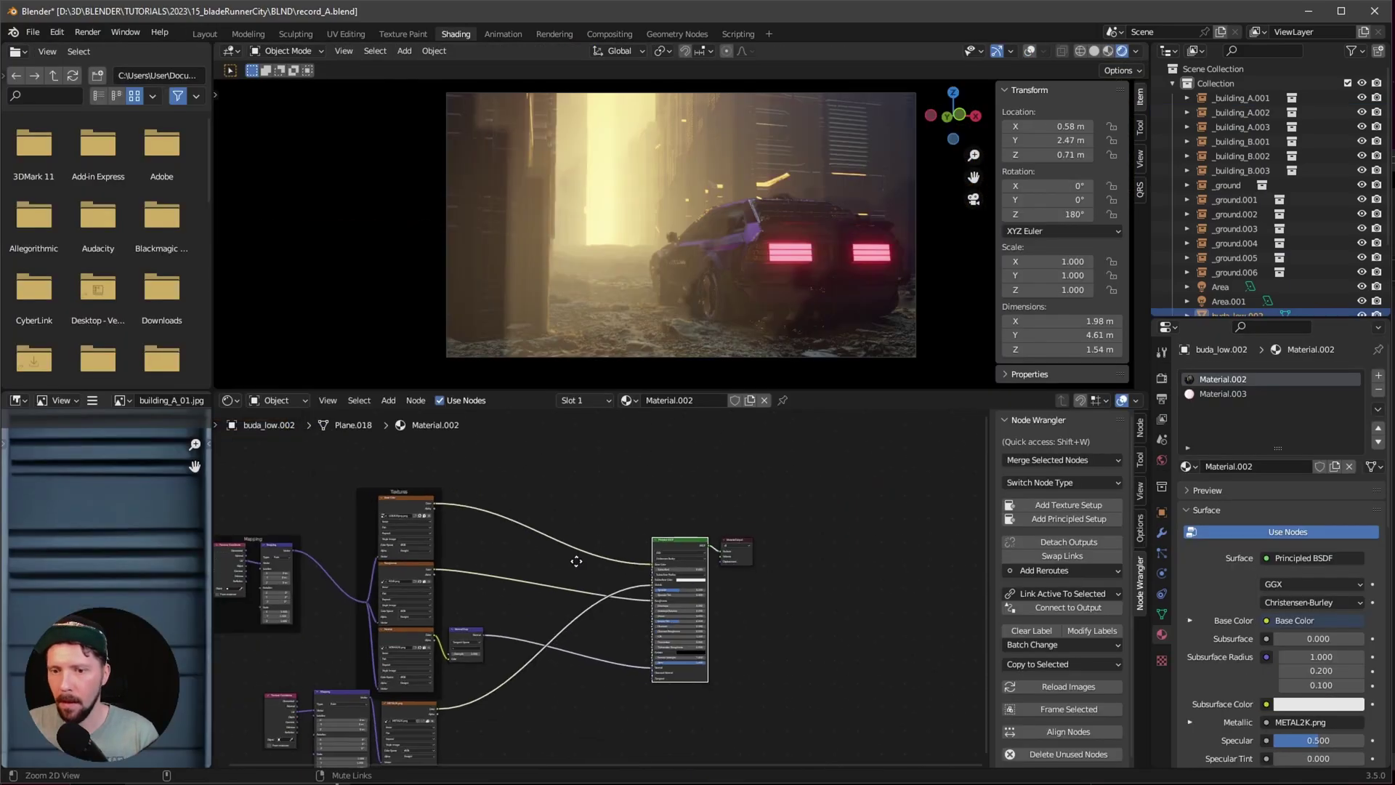
pyautogui.moveTo(667, 519)
pyautogui.keyDown('ctrl'); pyautogui.mouseDown(button='middle')
pyautogui.moveTo(667, 552)
pyautogui.moveTo(667, 501)
pyautogui.mouseUp(button='middle'); pyautogui.keyUp('ctrl')
pyautogui.moveTo(366, 541); pyautogui.dragTo(486, 567, button='middle')
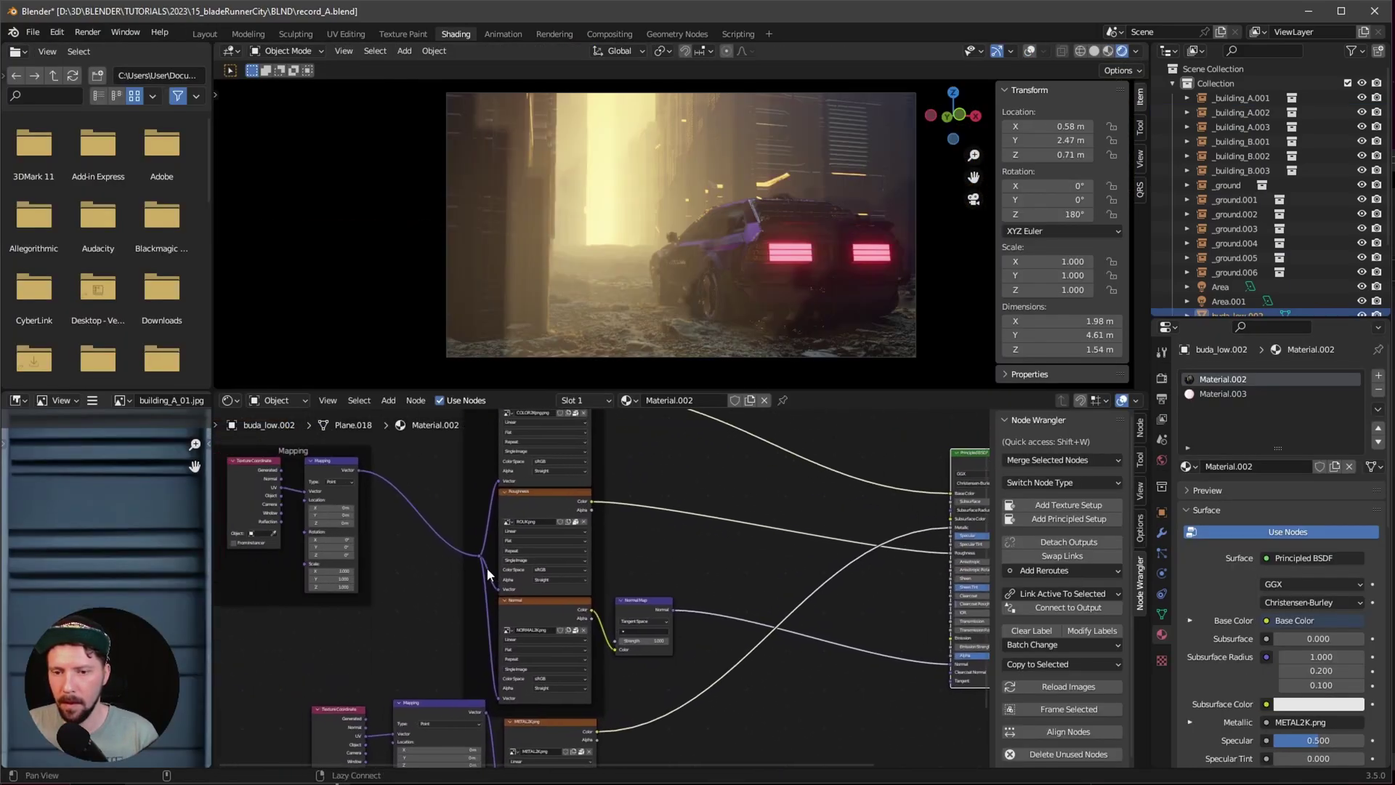
pyautogui.click(539, 493)
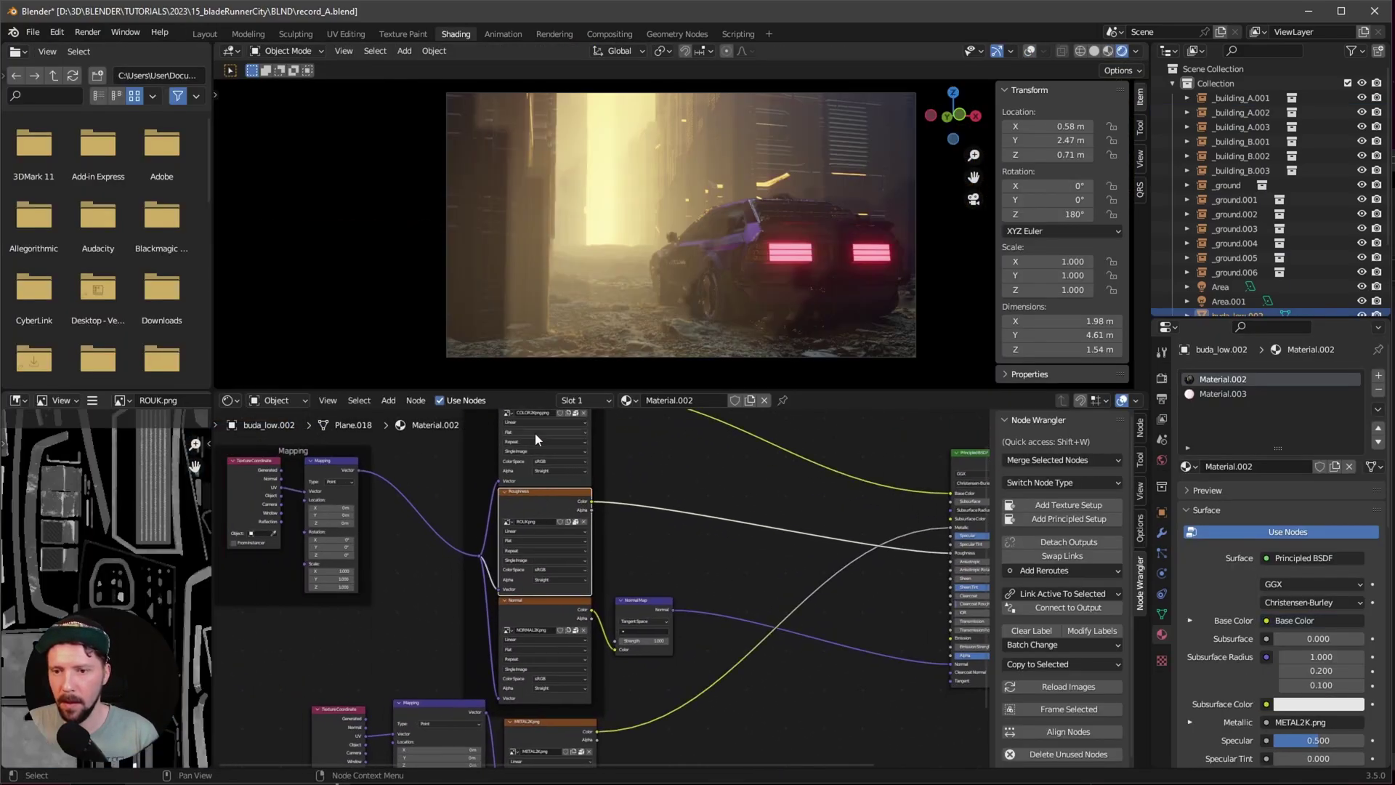
# Make Material.003 active, view the car's rear in Material Preview shading, and enter Edit Mode
pyautogui.click(1207, 393)
pyautogui.moveTo(807, 279)
pyautogui.mouseDown(button='middle')
pyautogui.moveTo(766, 257)
pyautogui.moveTo(848, 282)
pyautogui.moveTo(762, 271)
pyautogui.moveTo(774, 273)
pyautogui.moveTo(701, 288)
pyautogui.moveTo(800, 263)
pyautogui.mouseUp(button='middle')
pyautogui.press('z')
pyautogui.click(775, 337)
pyautogui.scroll(3, 800, 263)
pyautogui.press('Tab')
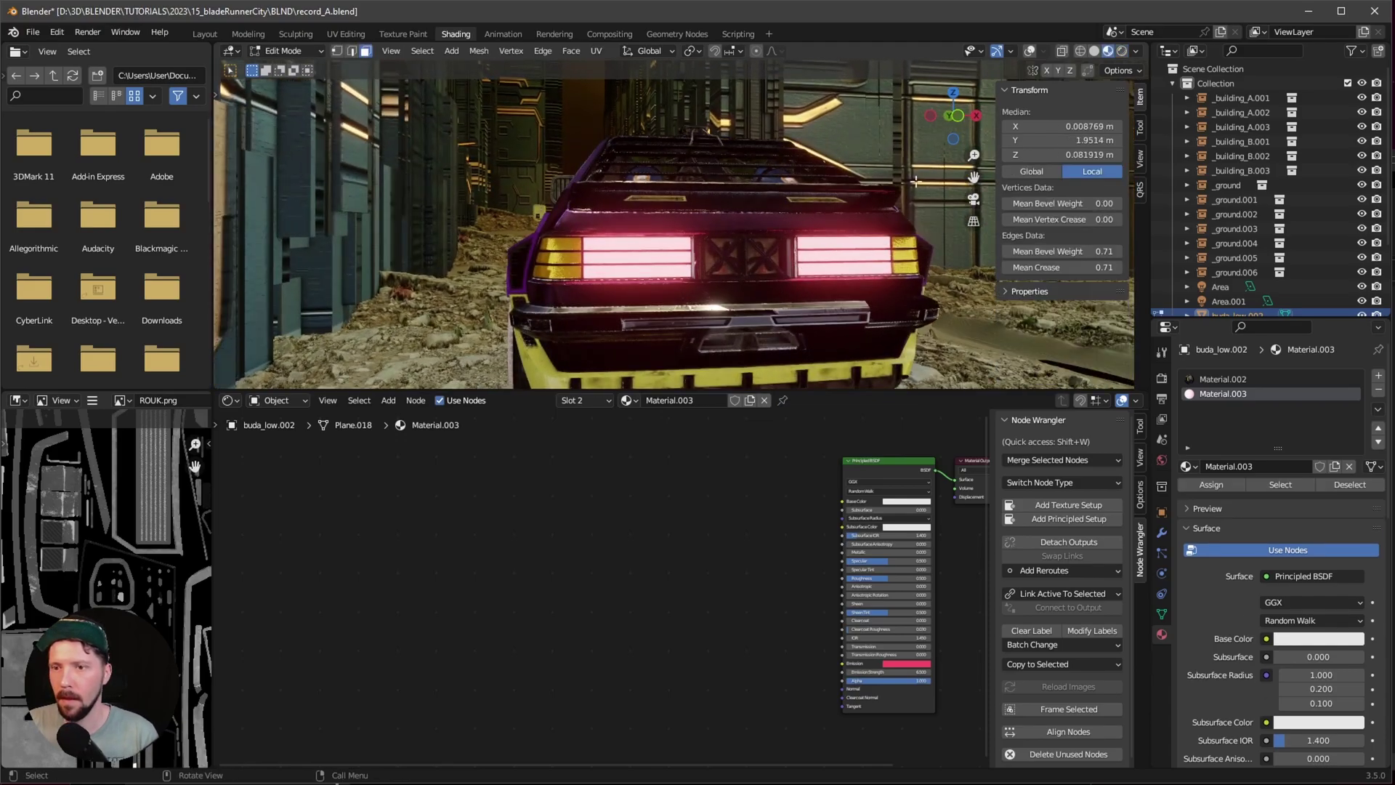
# Enable the viewport overlays and select individual glowing faces of the left taillight
pyautogui.click(1029, 51)
pyautogui.moveTo(698, 247); pyautogui.dragTo(602, 244, button='middle')
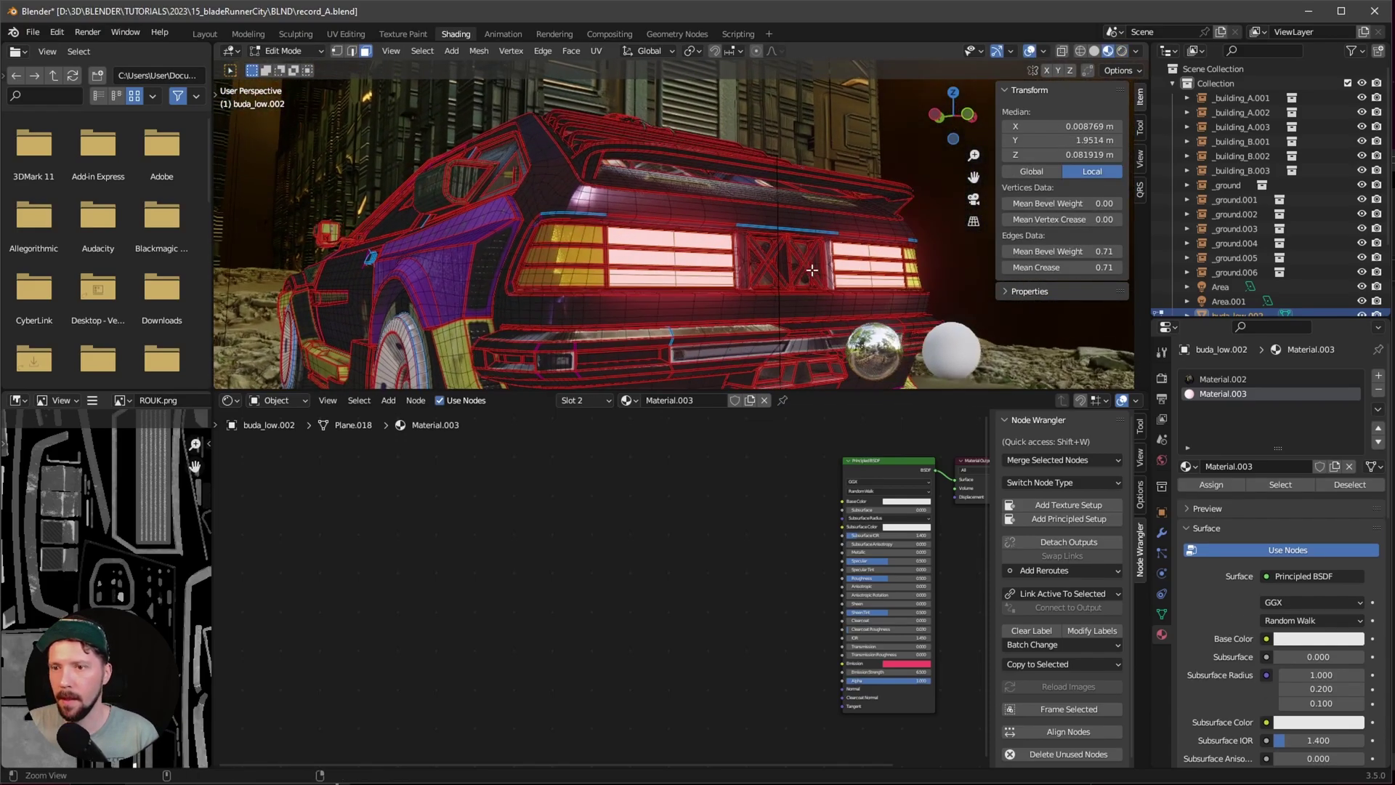
pyautogui.click(683, 241)
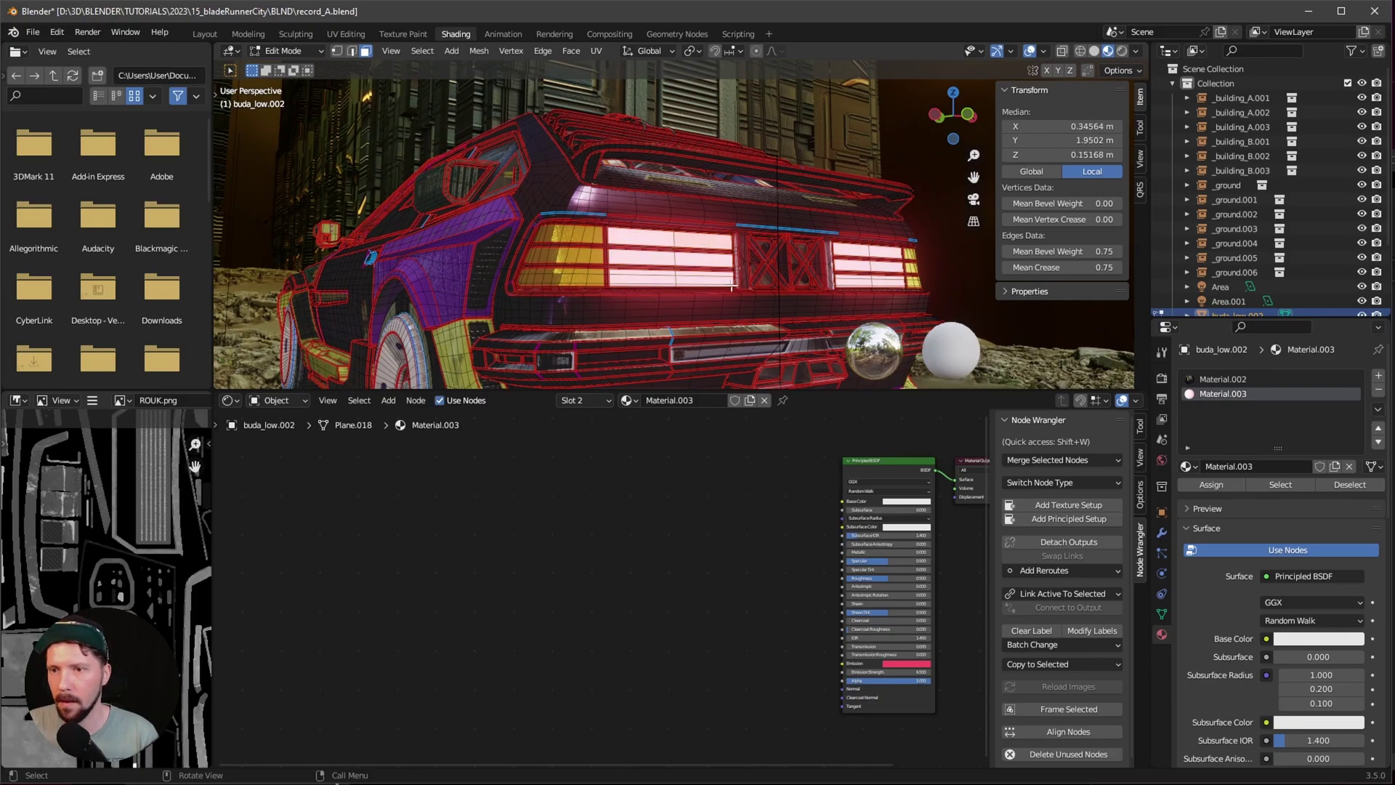
pyautogui.keyDown('ctrl'); pyautogui.moveTo(732, 288); pyautogui.dragTo(792, 254, button='middle'); pyautogui.keyUp('ctrl')
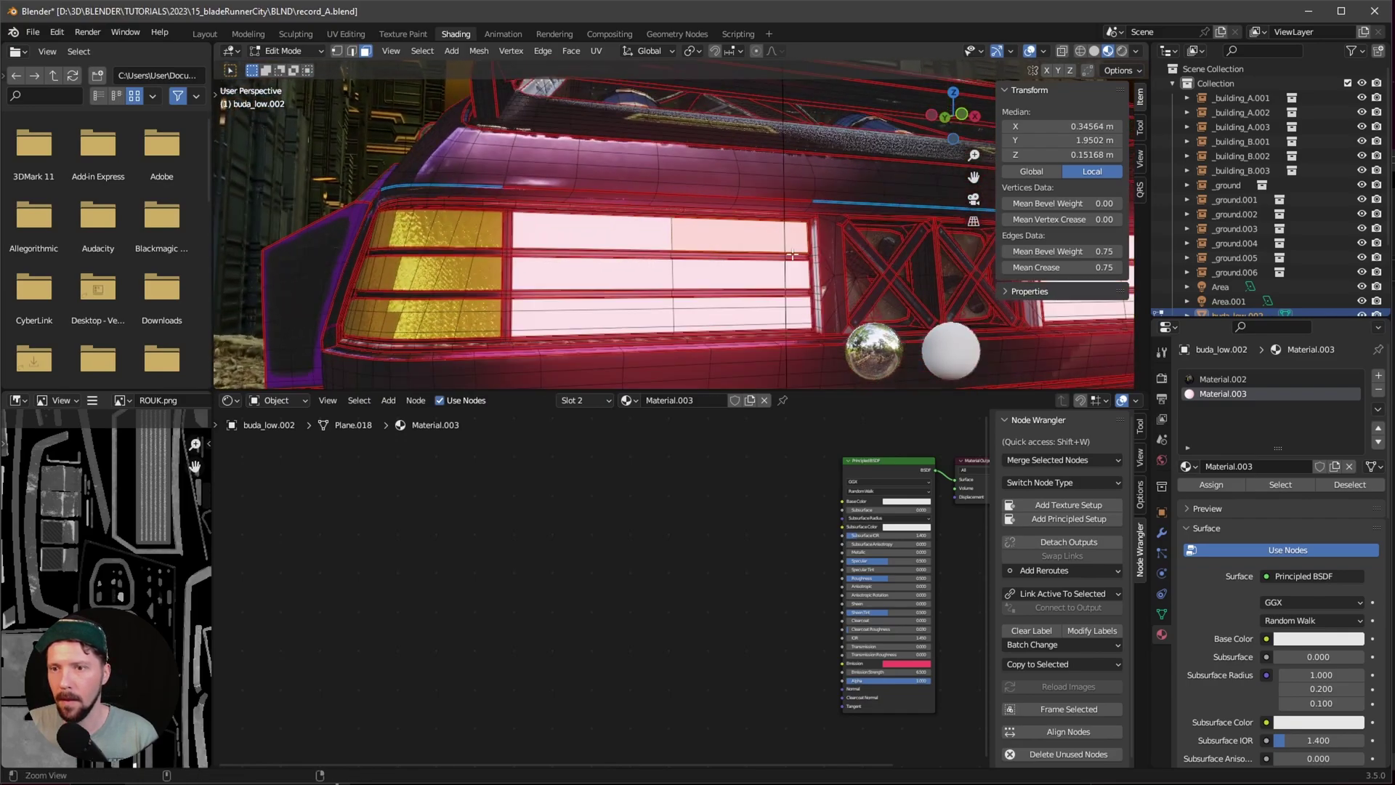
pyautogui.click(715, 239)
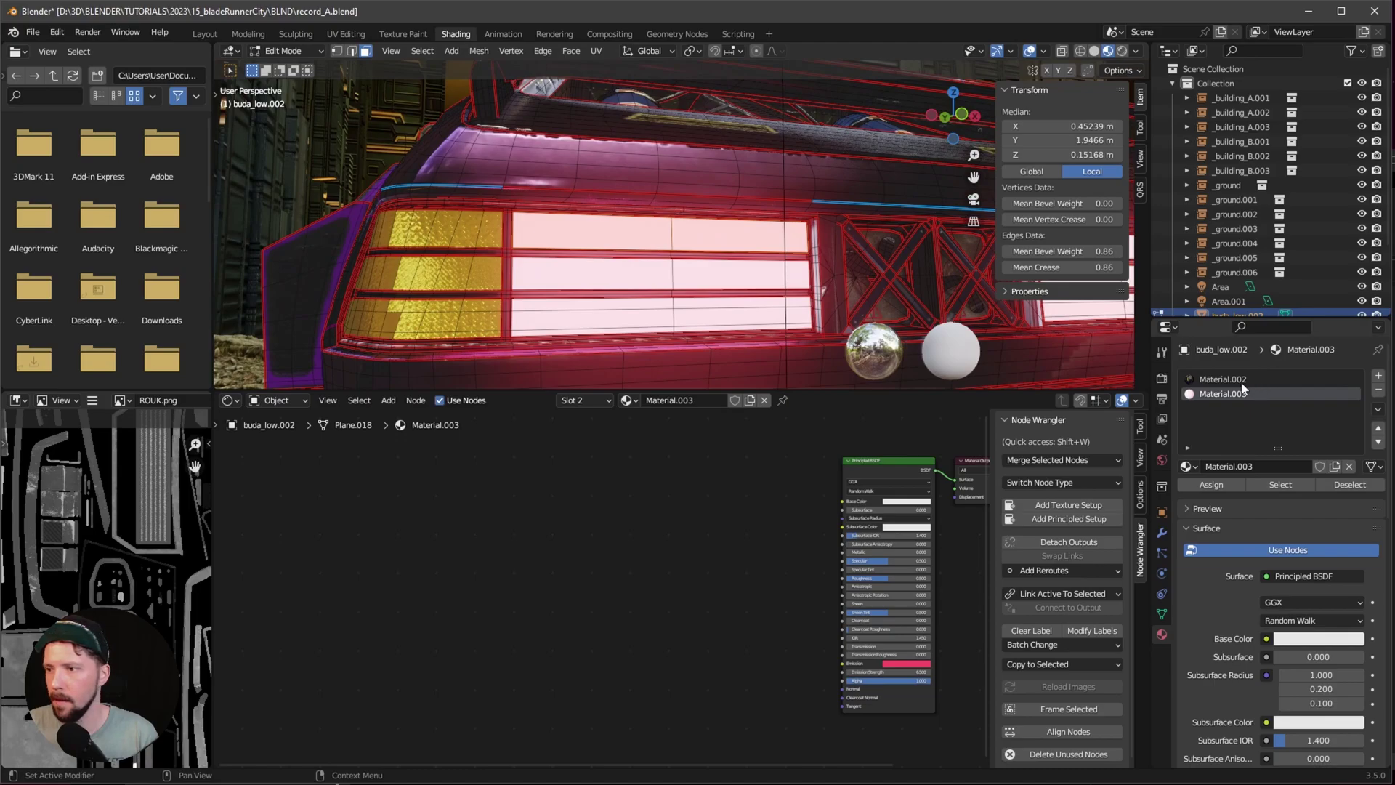
pyautogui.click(644, 274)
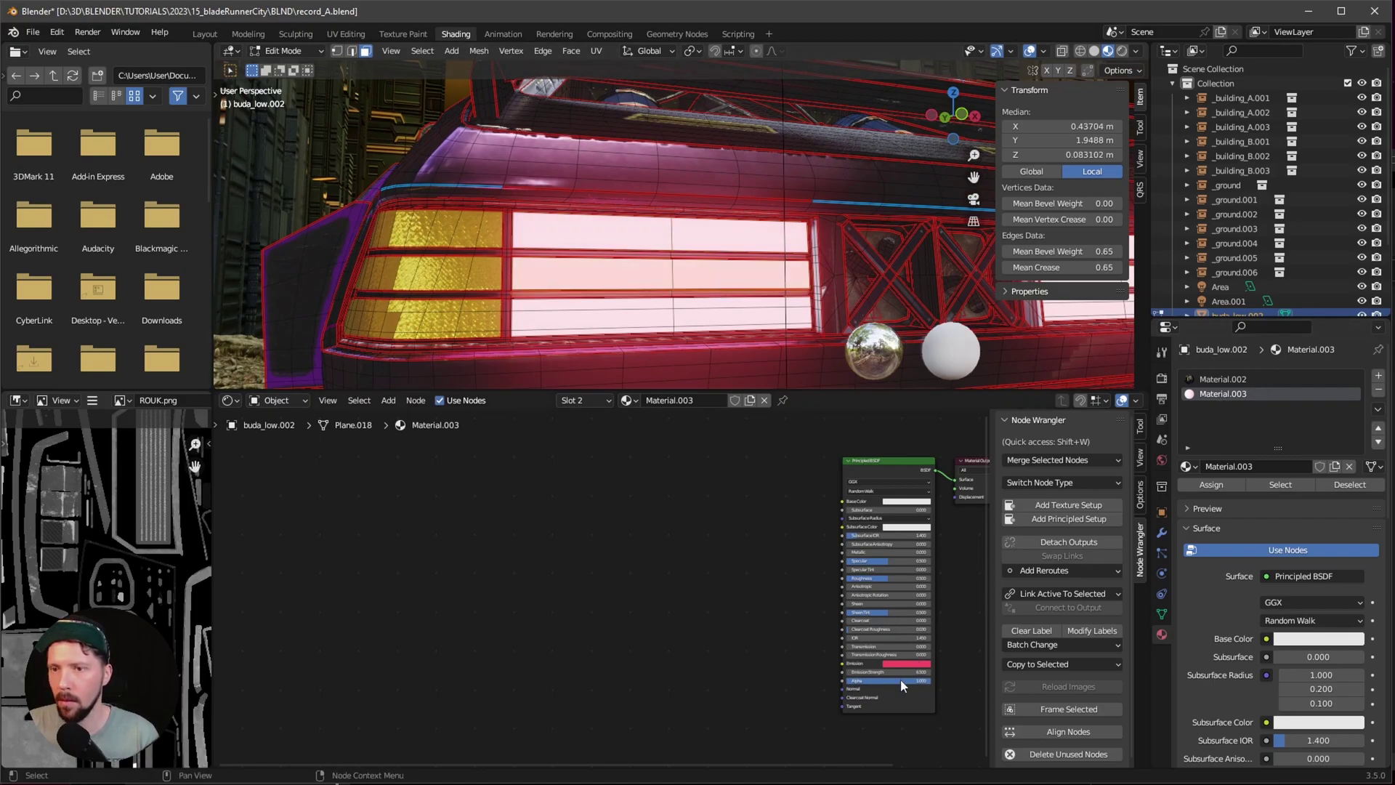
# Return to Object Mode and remove the Material.003 slot from the car
pyautogui.moveTo(900, 679); pyautogui.dragTo(622, 582, button='middle')
pyautogui.scroll(-2, 763, 500)
pyautogui.press('Tab')
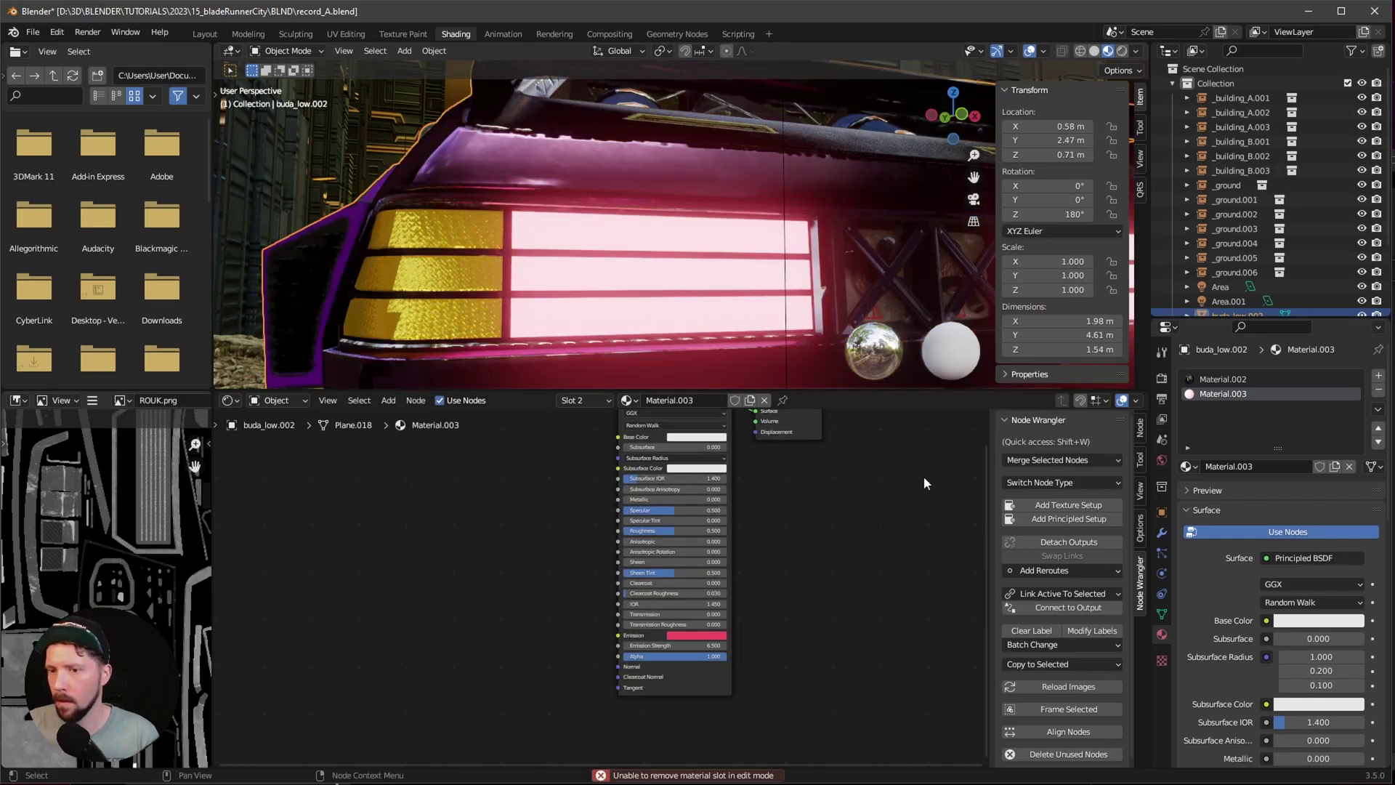
pyautogui.click(1379, 392)
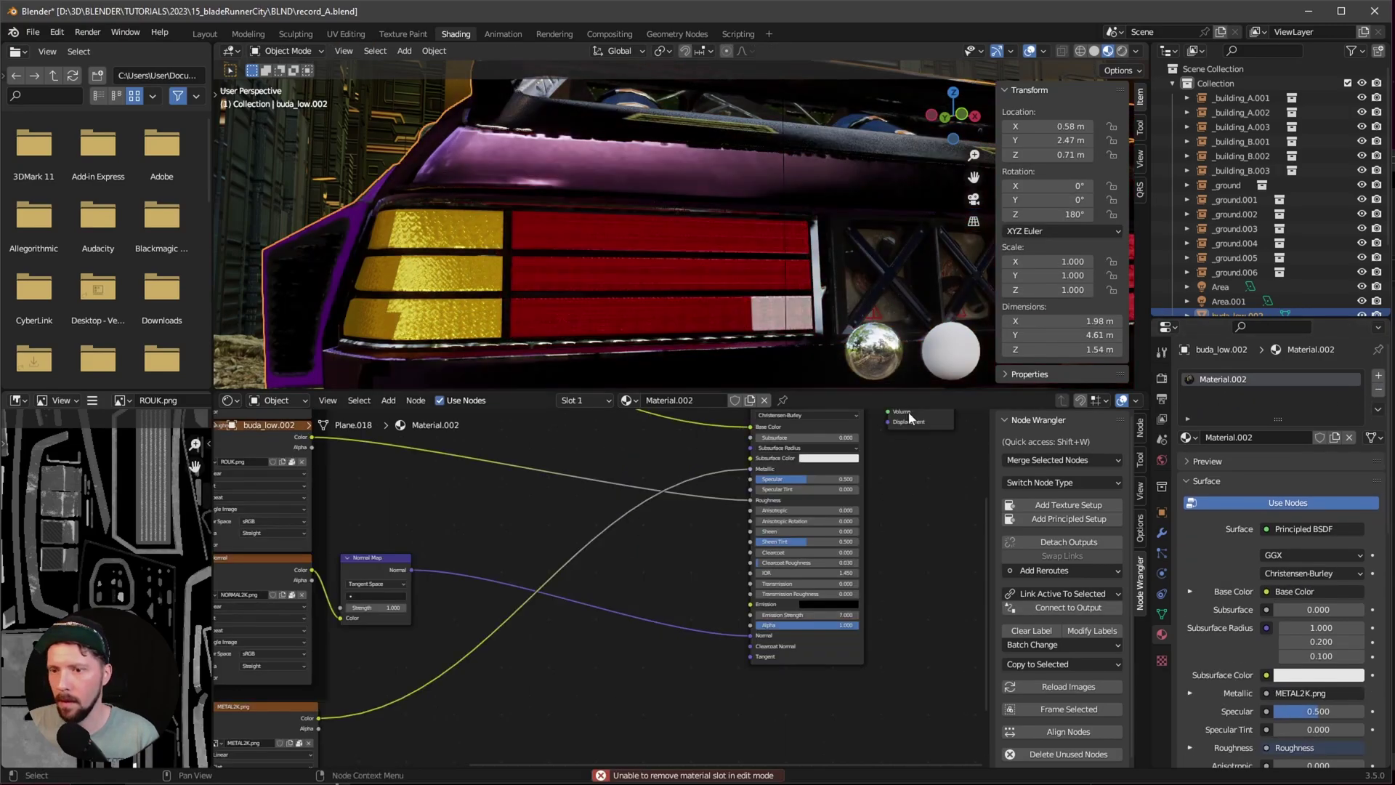
# In Edit Mode, select all the red faces across the three strips of the car's left taillight
pyautogui.moveTo(640, 308); pyautogui.dragTo(679, 299, button='middle')
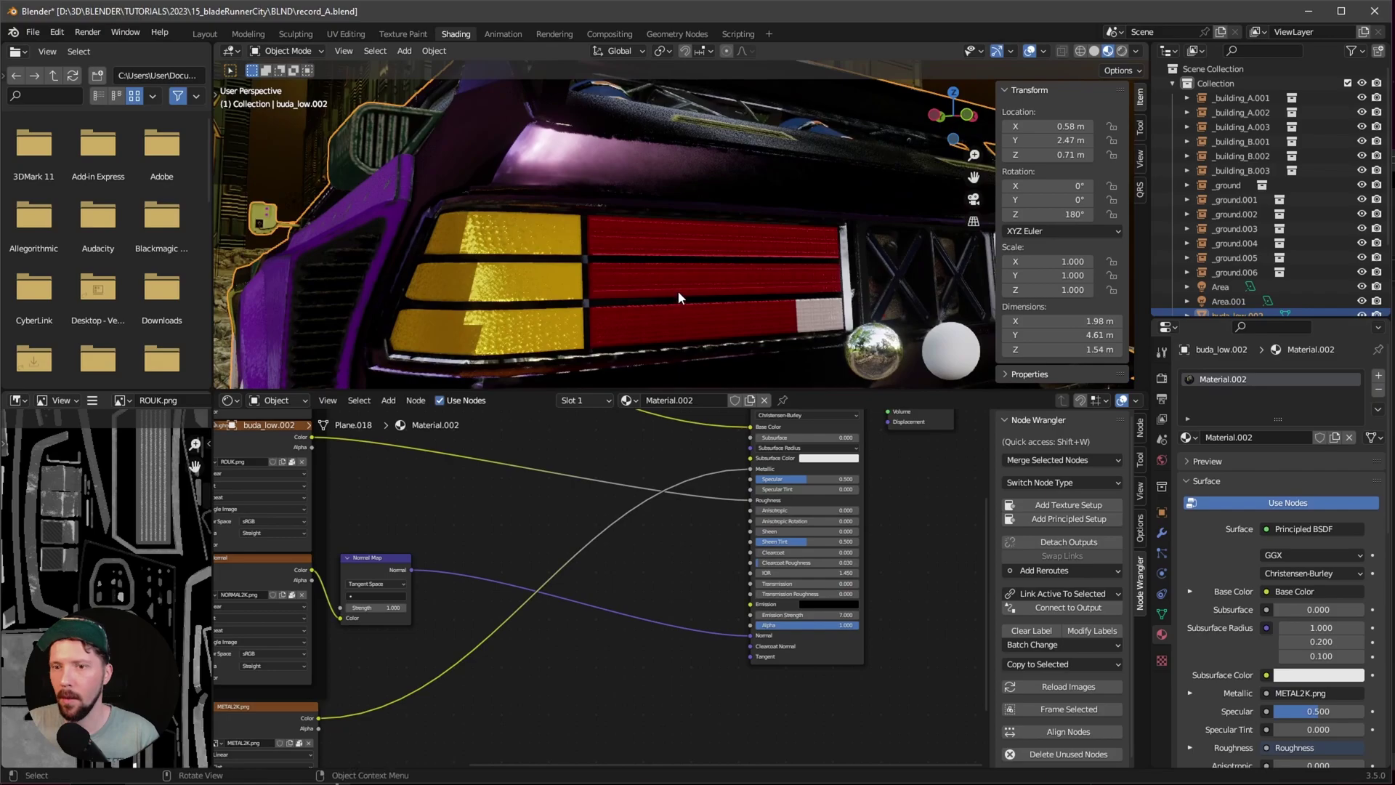
pyautogui.press('Tab')
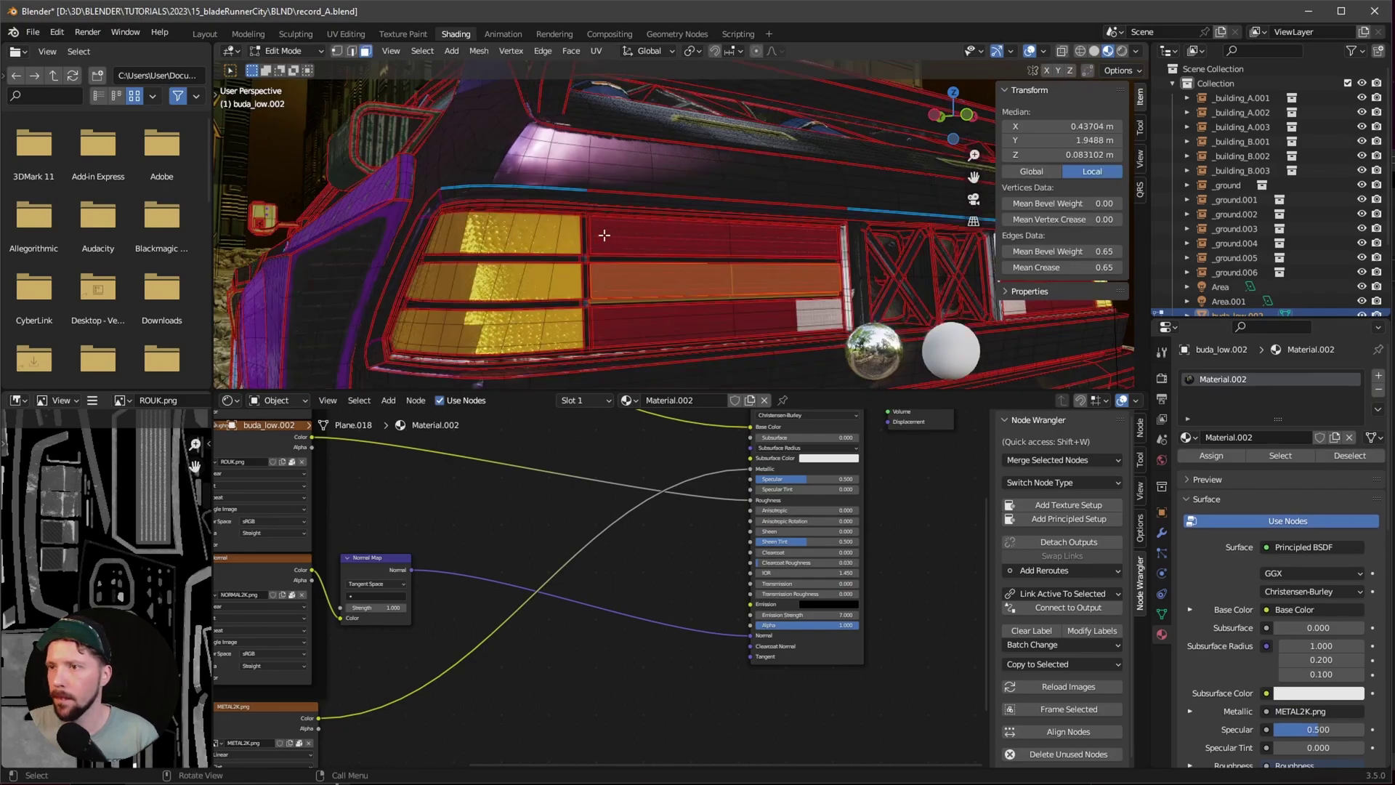
pyautogui.click(654, 237)
pyautogui.keyDown('ctrl'); pyautogui.moveTo(733, 269); pyautogui.dragTo(845, 237, button='middle'); pyautogui.keyUp('ctrl')
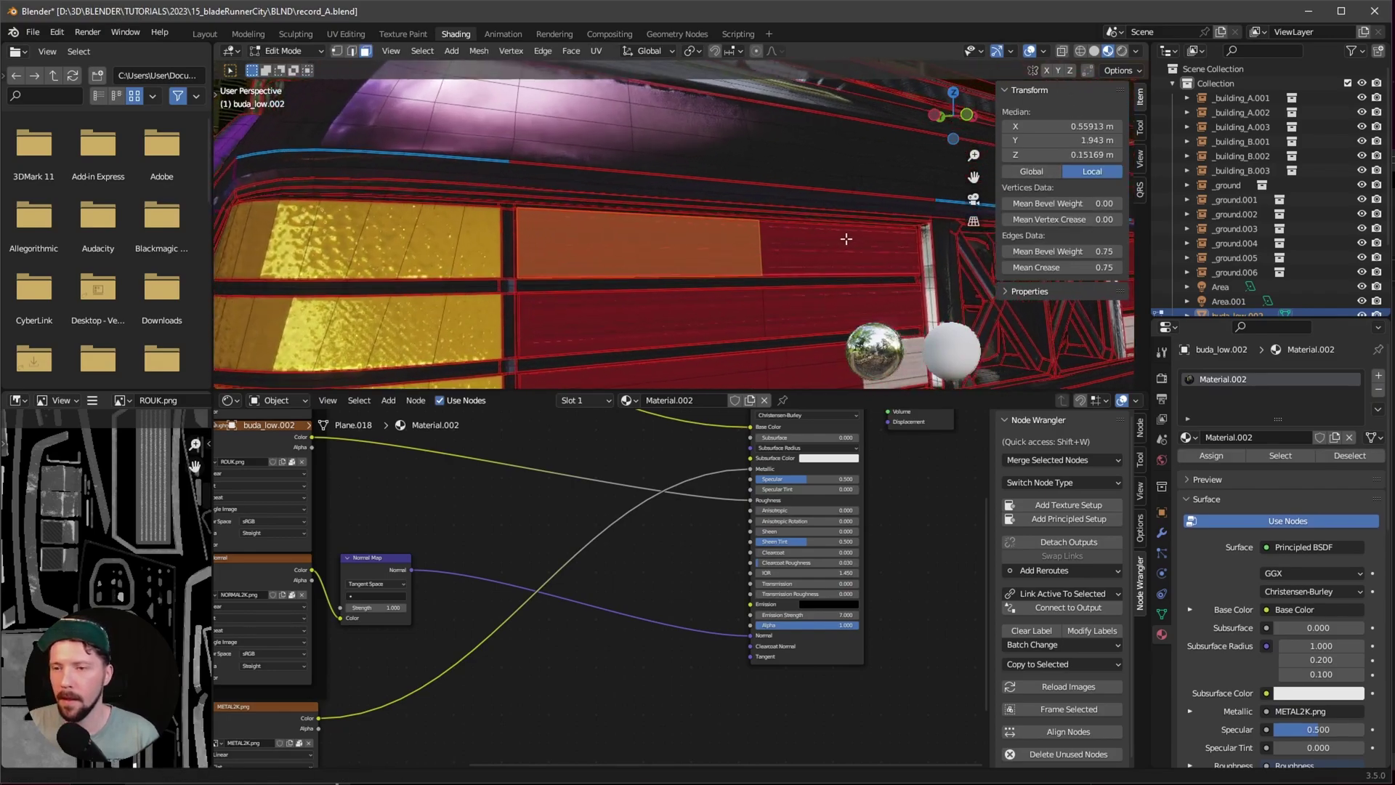
pyautogui.keyDown('shift'); pyautogui.click(843, 247); pyautogui.keyUp('shift')
pyautogui.keyDown('shift'); pyautogui.click(658, 331); pyautogui.keyUp('shift')
pyautogui.keyDown('shift'); pyautogui.click(798, 317); pyautogui.keyUp('shift')
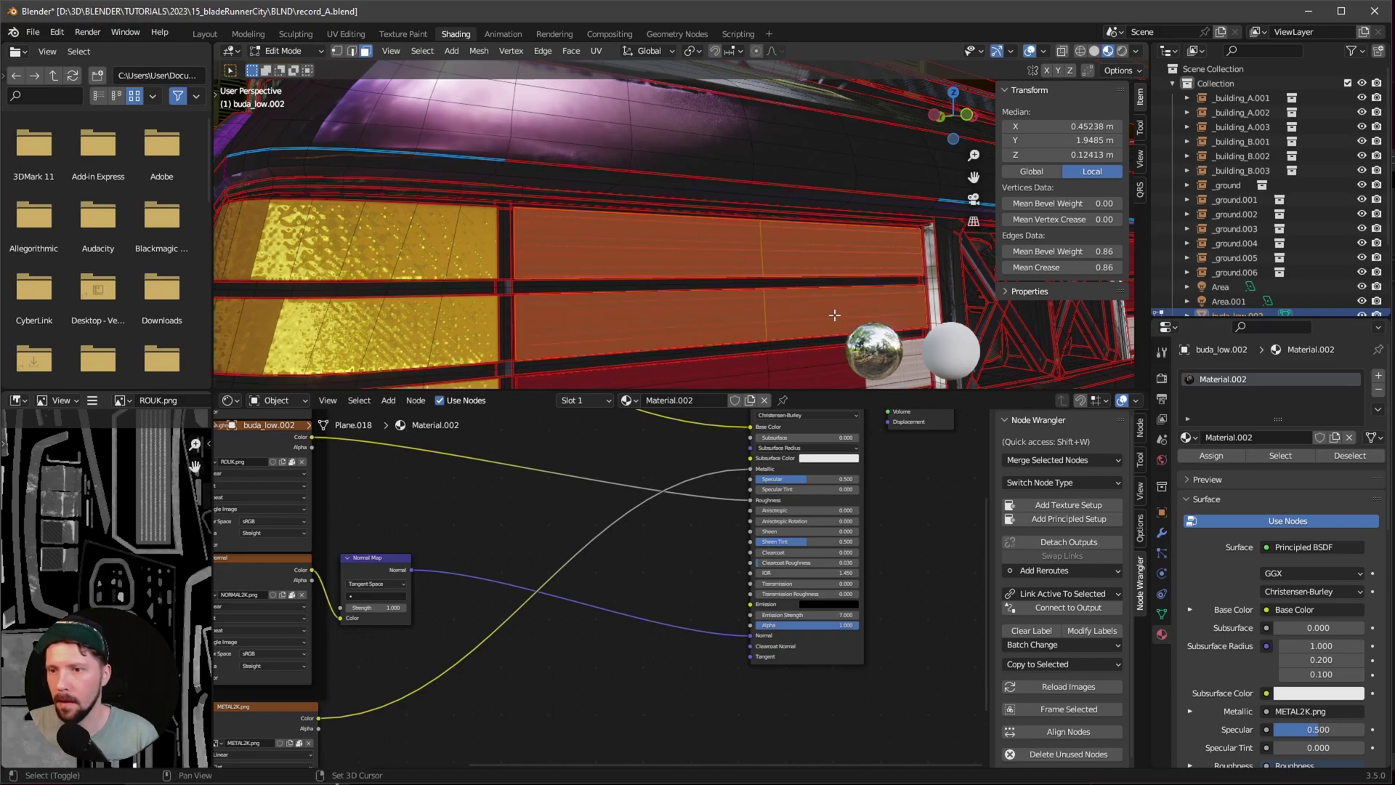
pyautogui.keyDown('shift'); pyautogui.moveTo(797, 317); pyautogui.dragTo(796, 268, button='middle'); pyautogui.keyUp('shift')
pyautogui.keyDown('shift'); pyautogui.click(796, 268); pyautogui.keyUp('shift')
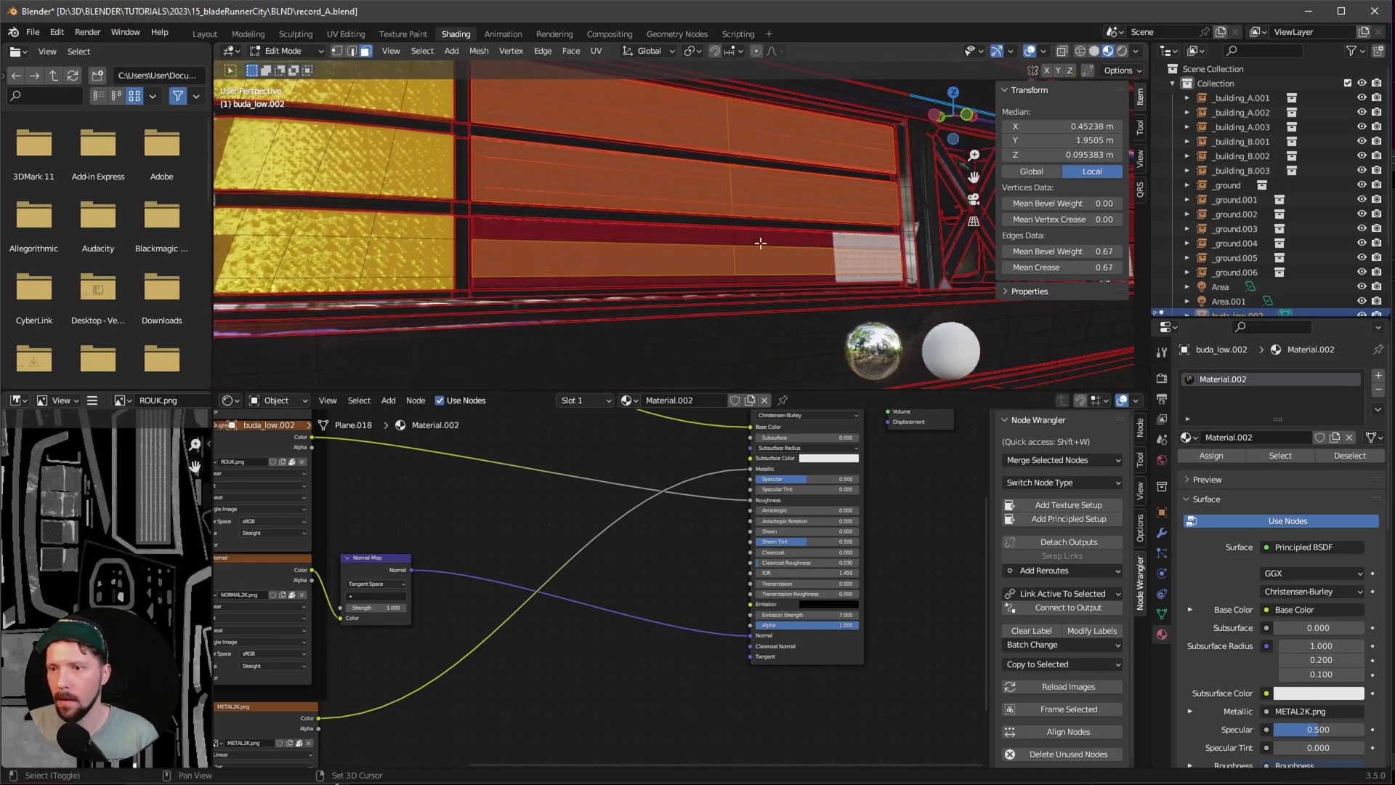
pyautogui.keyDown('shift'); pyautogui.click(738, 247); pyautogui.keyUp('shift')
pyautogui.keyDown('shift'); pyautogui.click(768, 277); pyautogui.keyUp('shift')
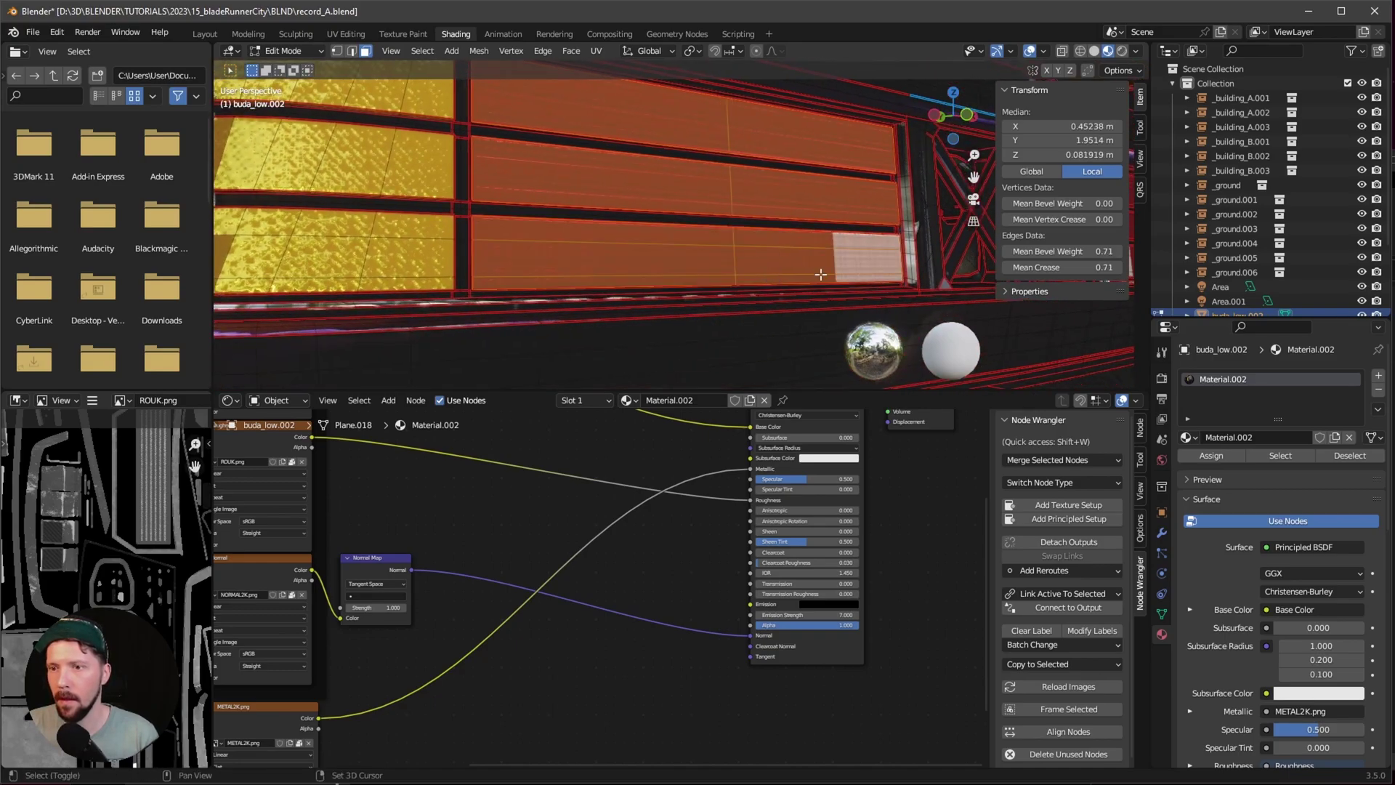
# Add all the red faces across the three strips of the car's right taillight to the selection
pyautogui.scroll(-3, 820, 274)
pyautogui.moveTo(820, 274); pyautogui.dragTo(632, 218, button='middle')
pyautogui.keyDown('shift'); pyautogui.click(617, 204); pyautogui.keyUp('shift')
pyautogui.keyDown('shift'); pyautogui.moveTo(592, 243); pyautogui.dragTo(658, 243); pyautogui.keyUp('shift')
pyautogui.keyDown('shift'); pyautogui.moveTo(534, 282); pyautogui.dragTo(672, 285); pyautogui.keyUp('shift')
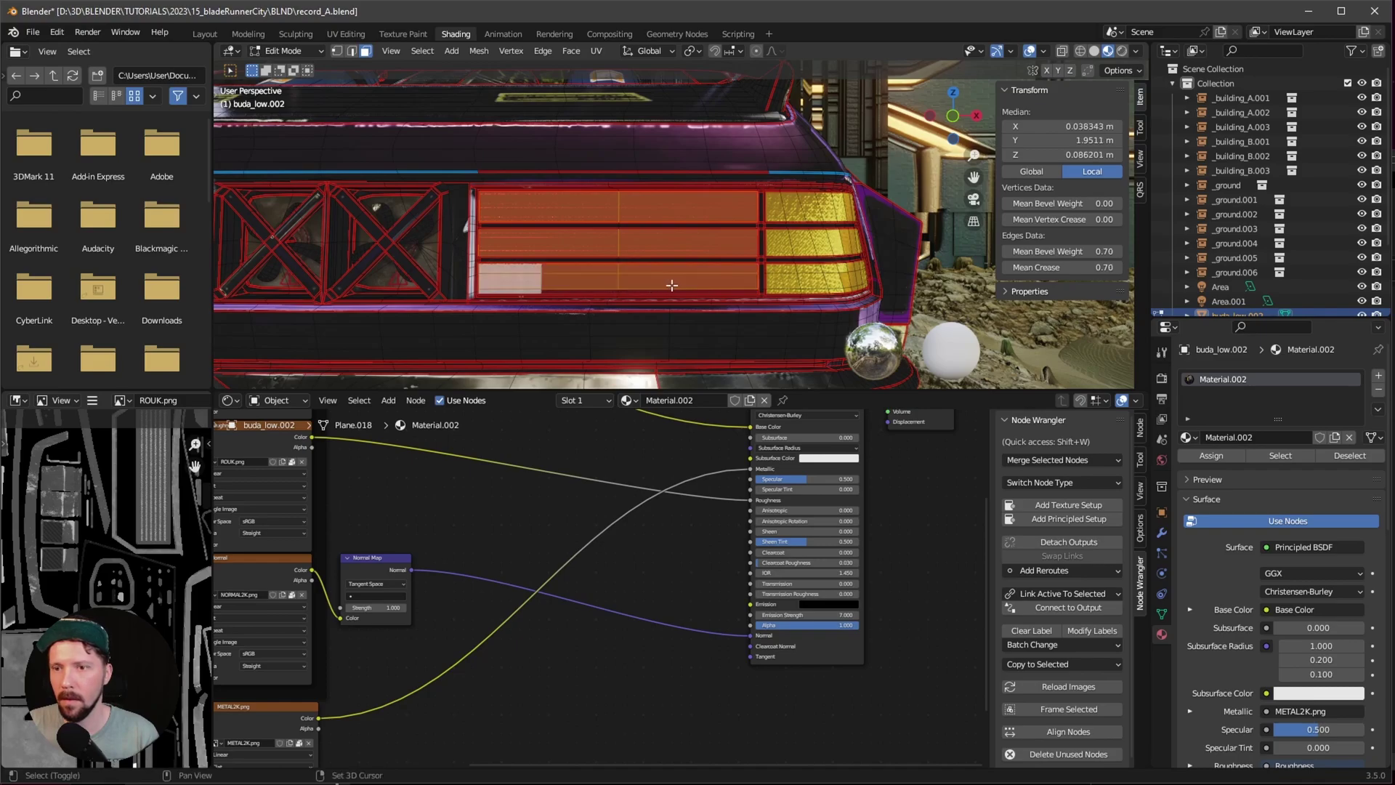
pyautogui.moveTo(672, 285); pyautogui.dragTo(718, 291, button='middle')
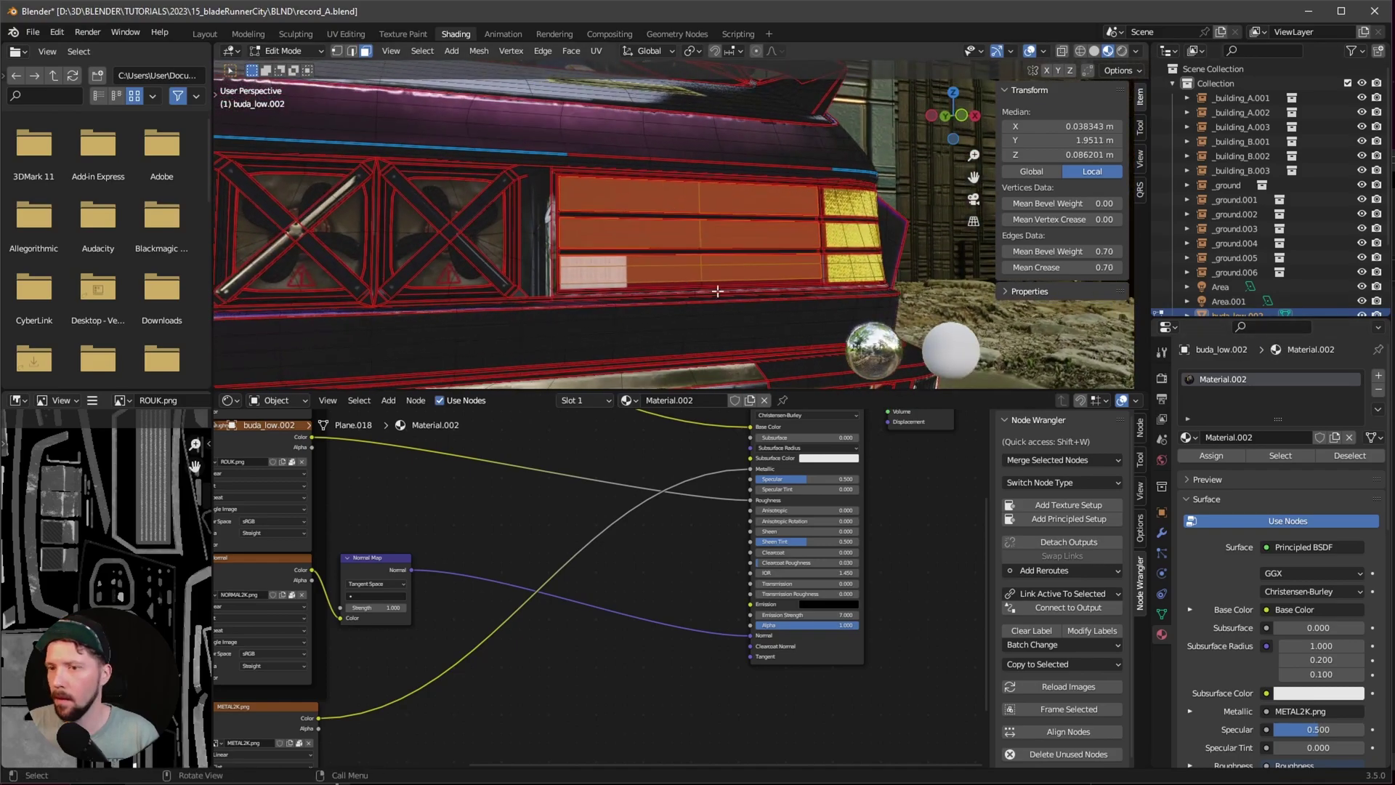
pyautogui.keyDown('shift'); pyautogui.click(676, 282); pyautogui.keyUp('shift')
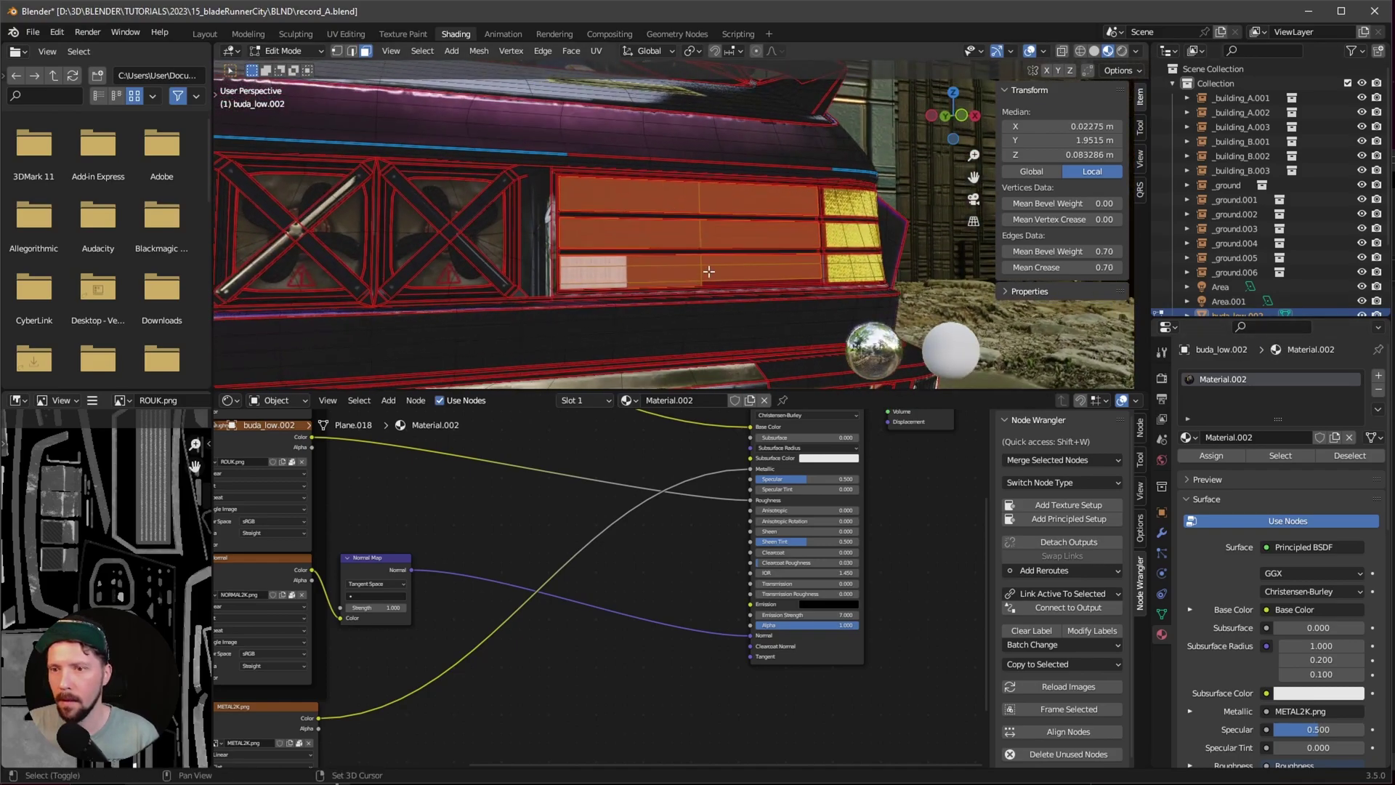
pyautogui.keyDown('shift'); pyautogui.click(735, 283); pyautogui.keyUp('shift')
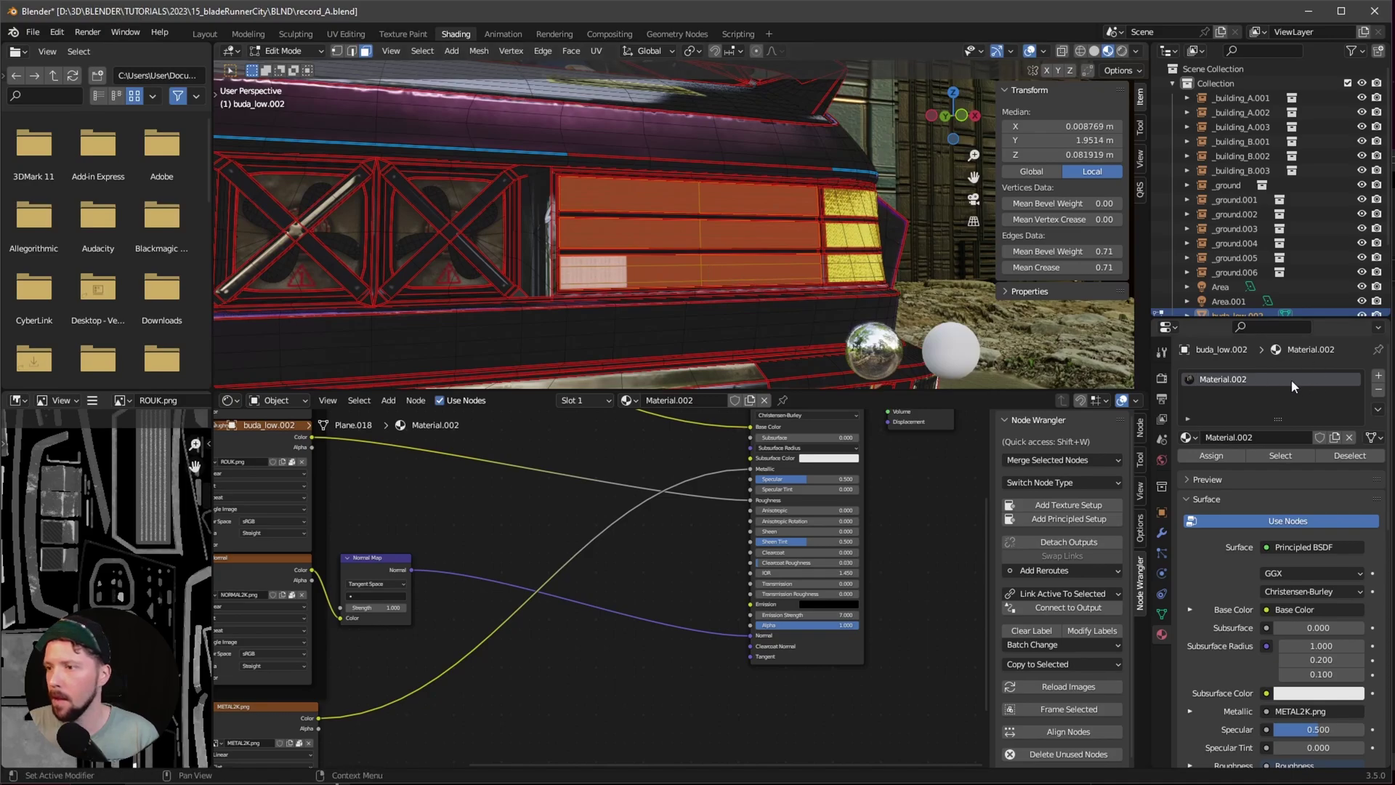
# Add a second material slot to the car, create a new material in it, and assign it to the selected taillight faces
pyautogui.click(1379, 377)
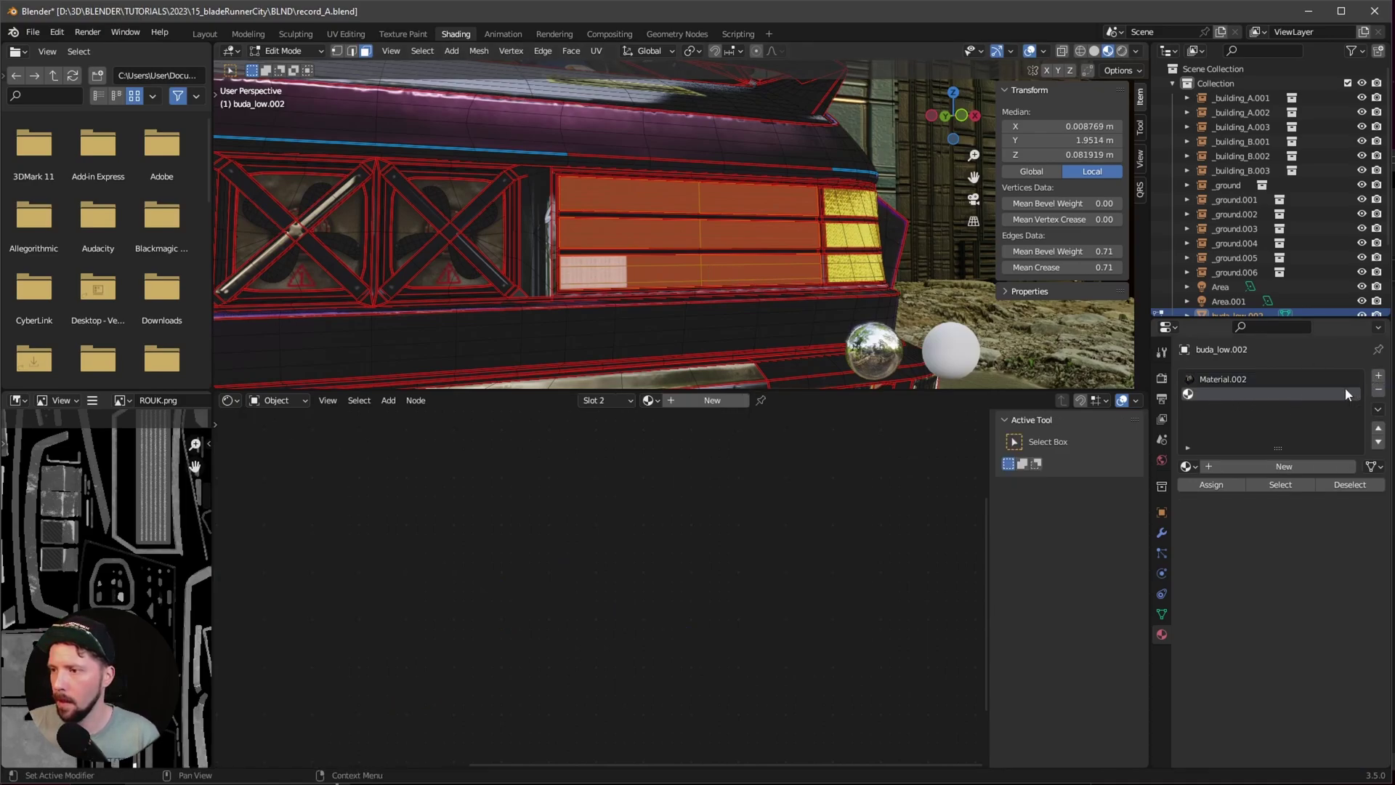
pyautogui.click(1190, 466)
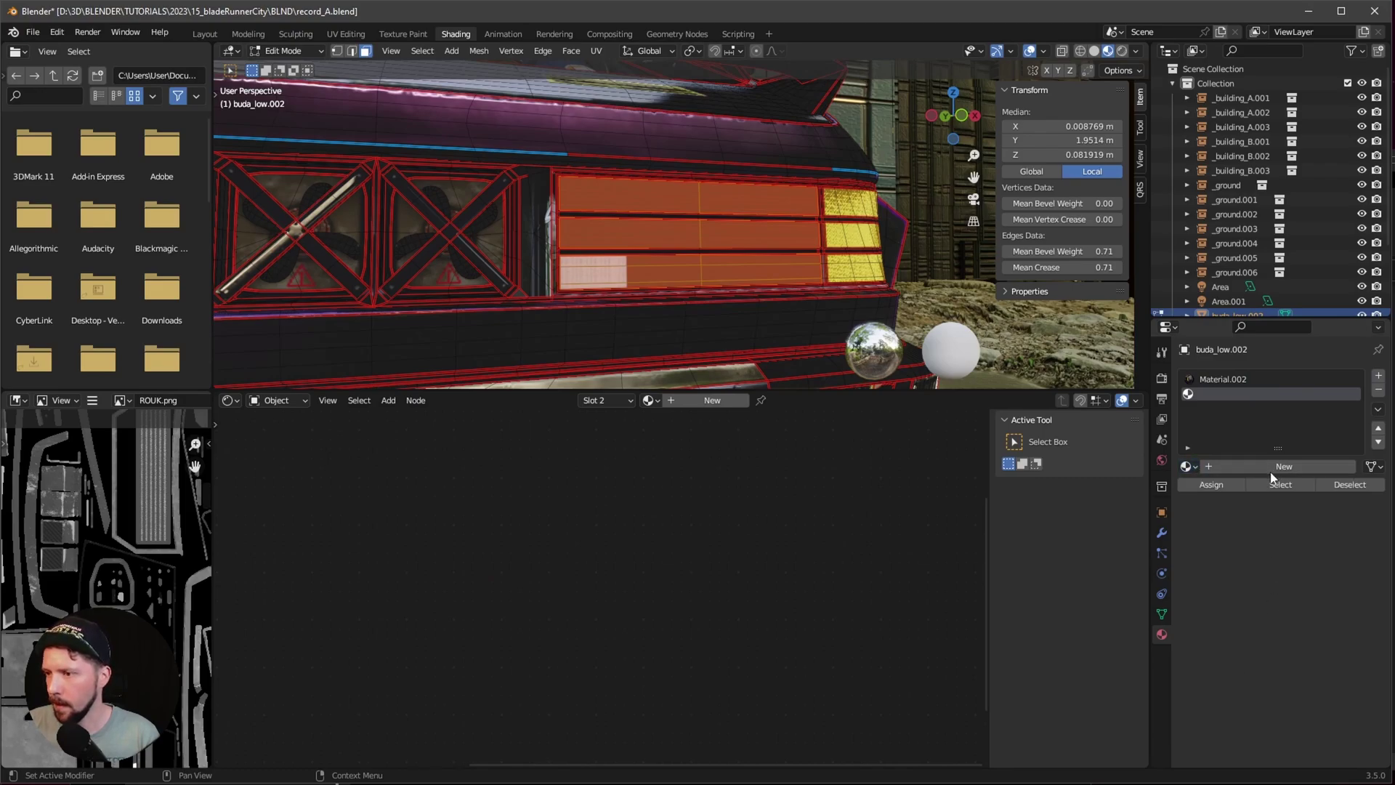
pyautogui.click(1279, 466)
pyautogui.press('Home')
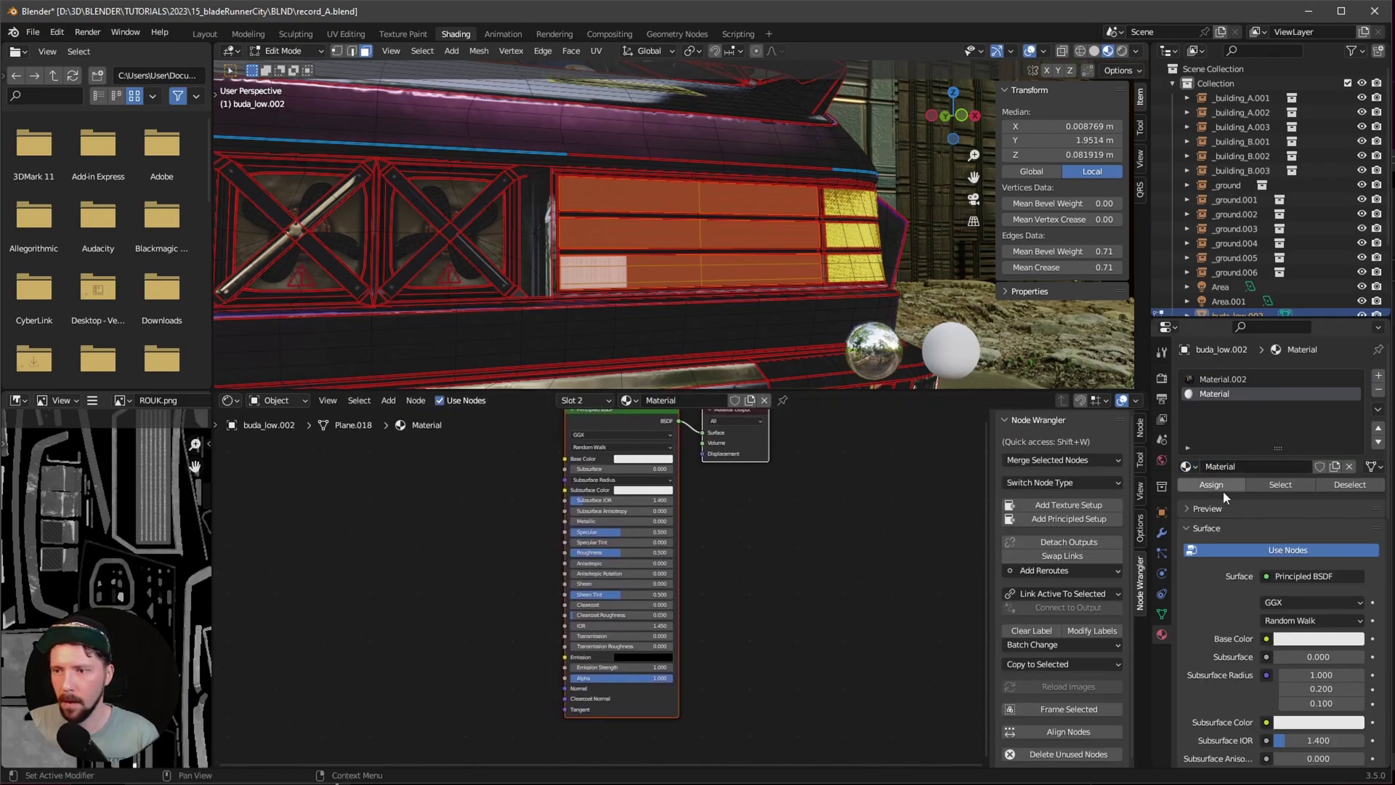
pyautogui.click(1211, 484)
# Set the new material's Principled BSDF emission to a magenta-pink colour and raise its emission strength to about 17.4
pyautogui.moveTo(646, 659); pyautogui.dragTo(690, 639, button='middle')
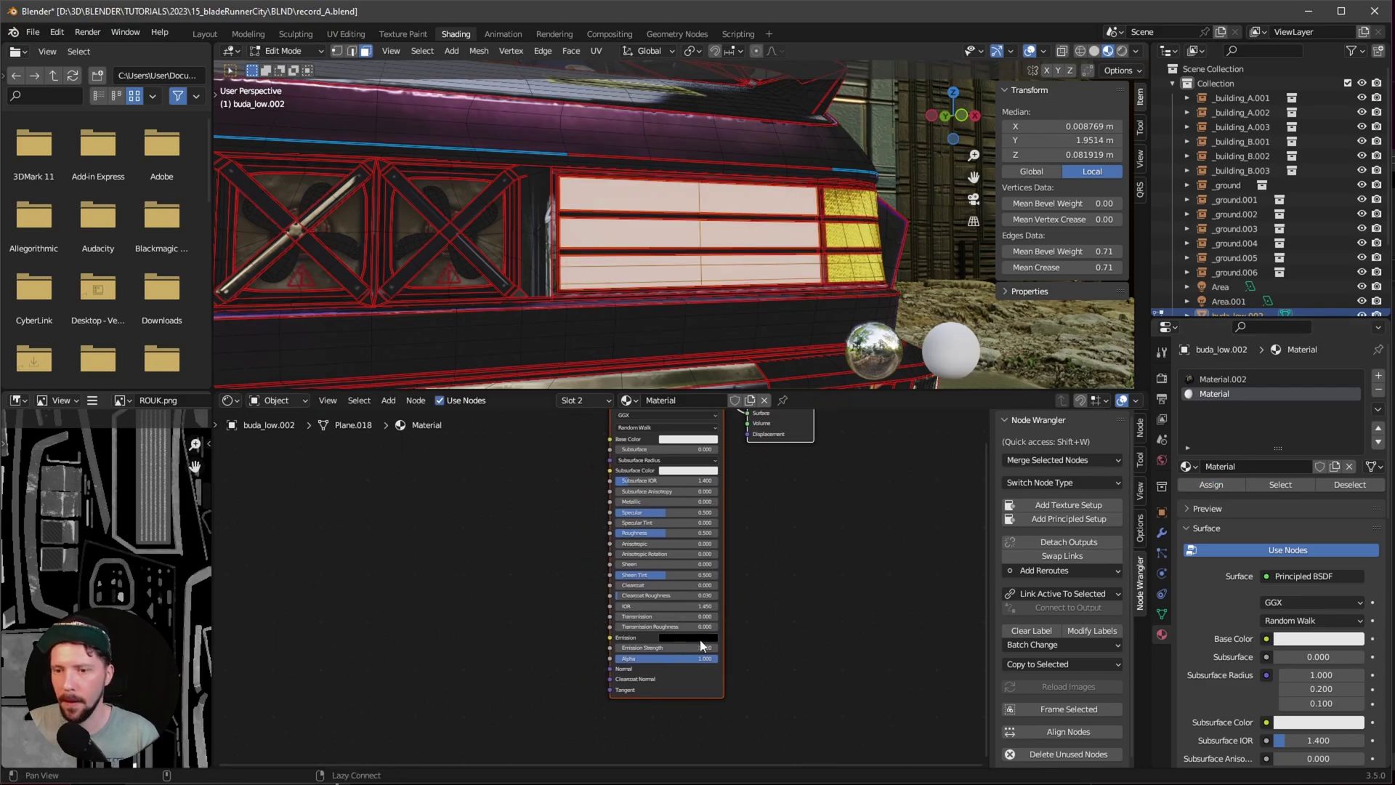
pyautogui.click(694, 638)
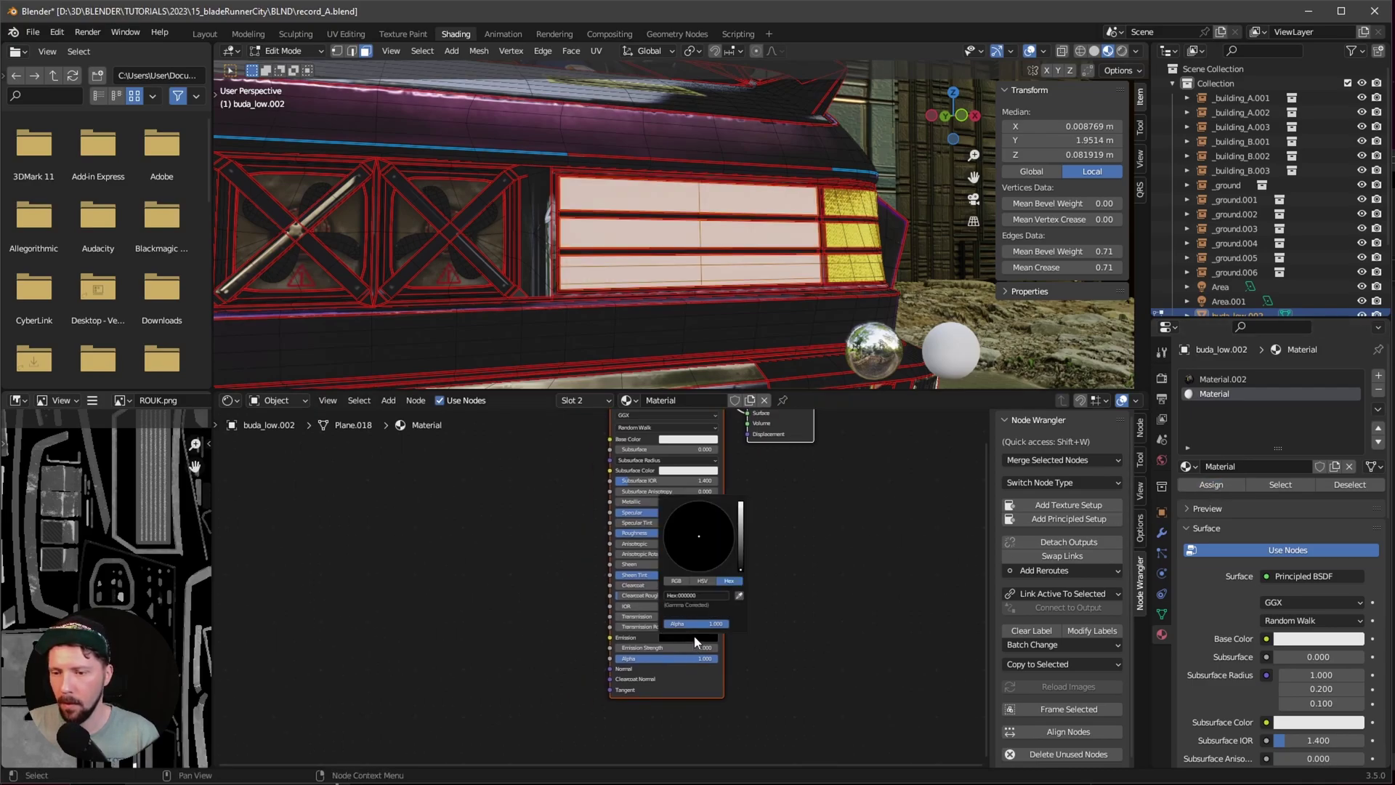
pyautogui.moveTo(740, 564); pyautogui.dragTo(707, 566)
pyautogui.click(729, 557)
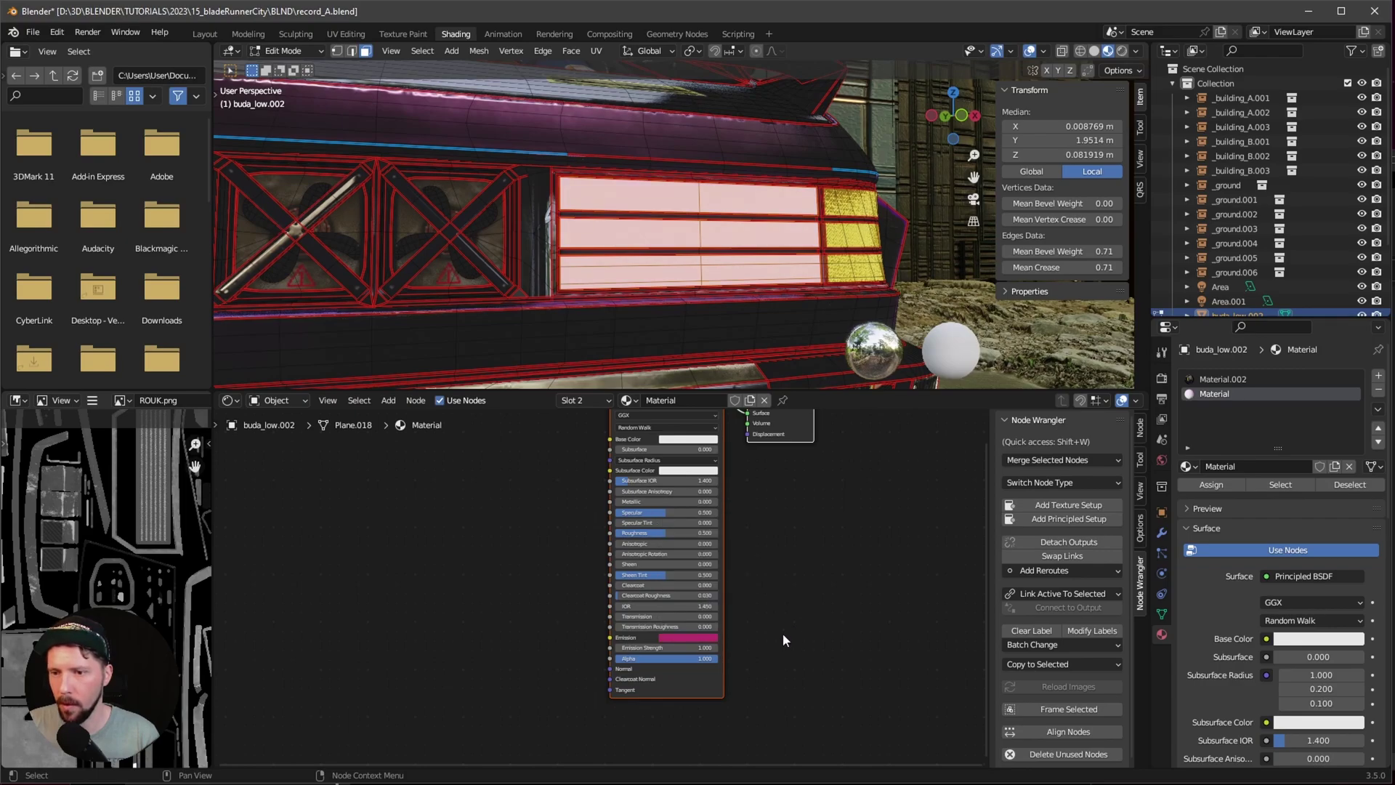
pyautogui.moveTo(676, 648); pyautogui.dragTo(827, 624)
pyautogui.scroll(-3, 654, 240)
pyautogui.moveTo(654, 240); pyautogui.dragTo(676, 279, button='middle')
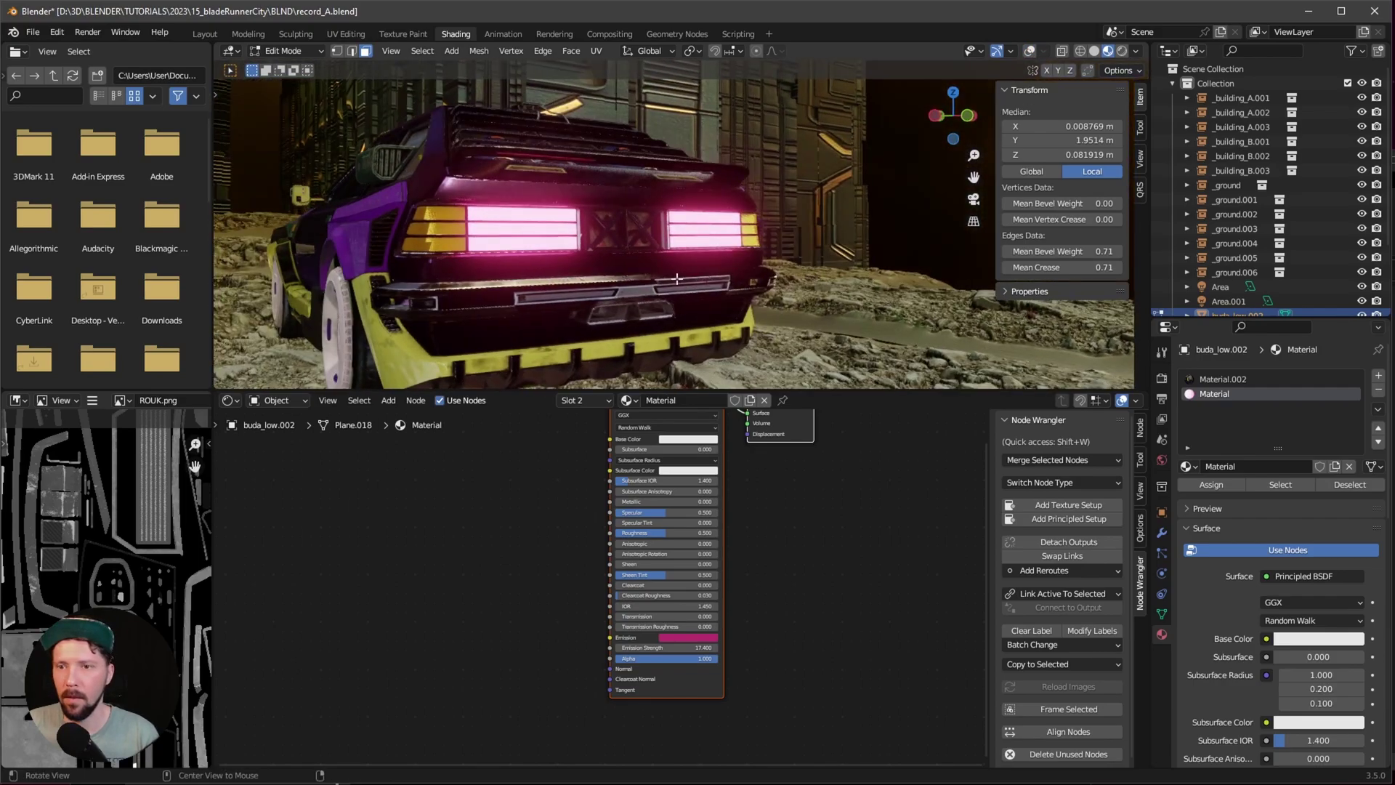